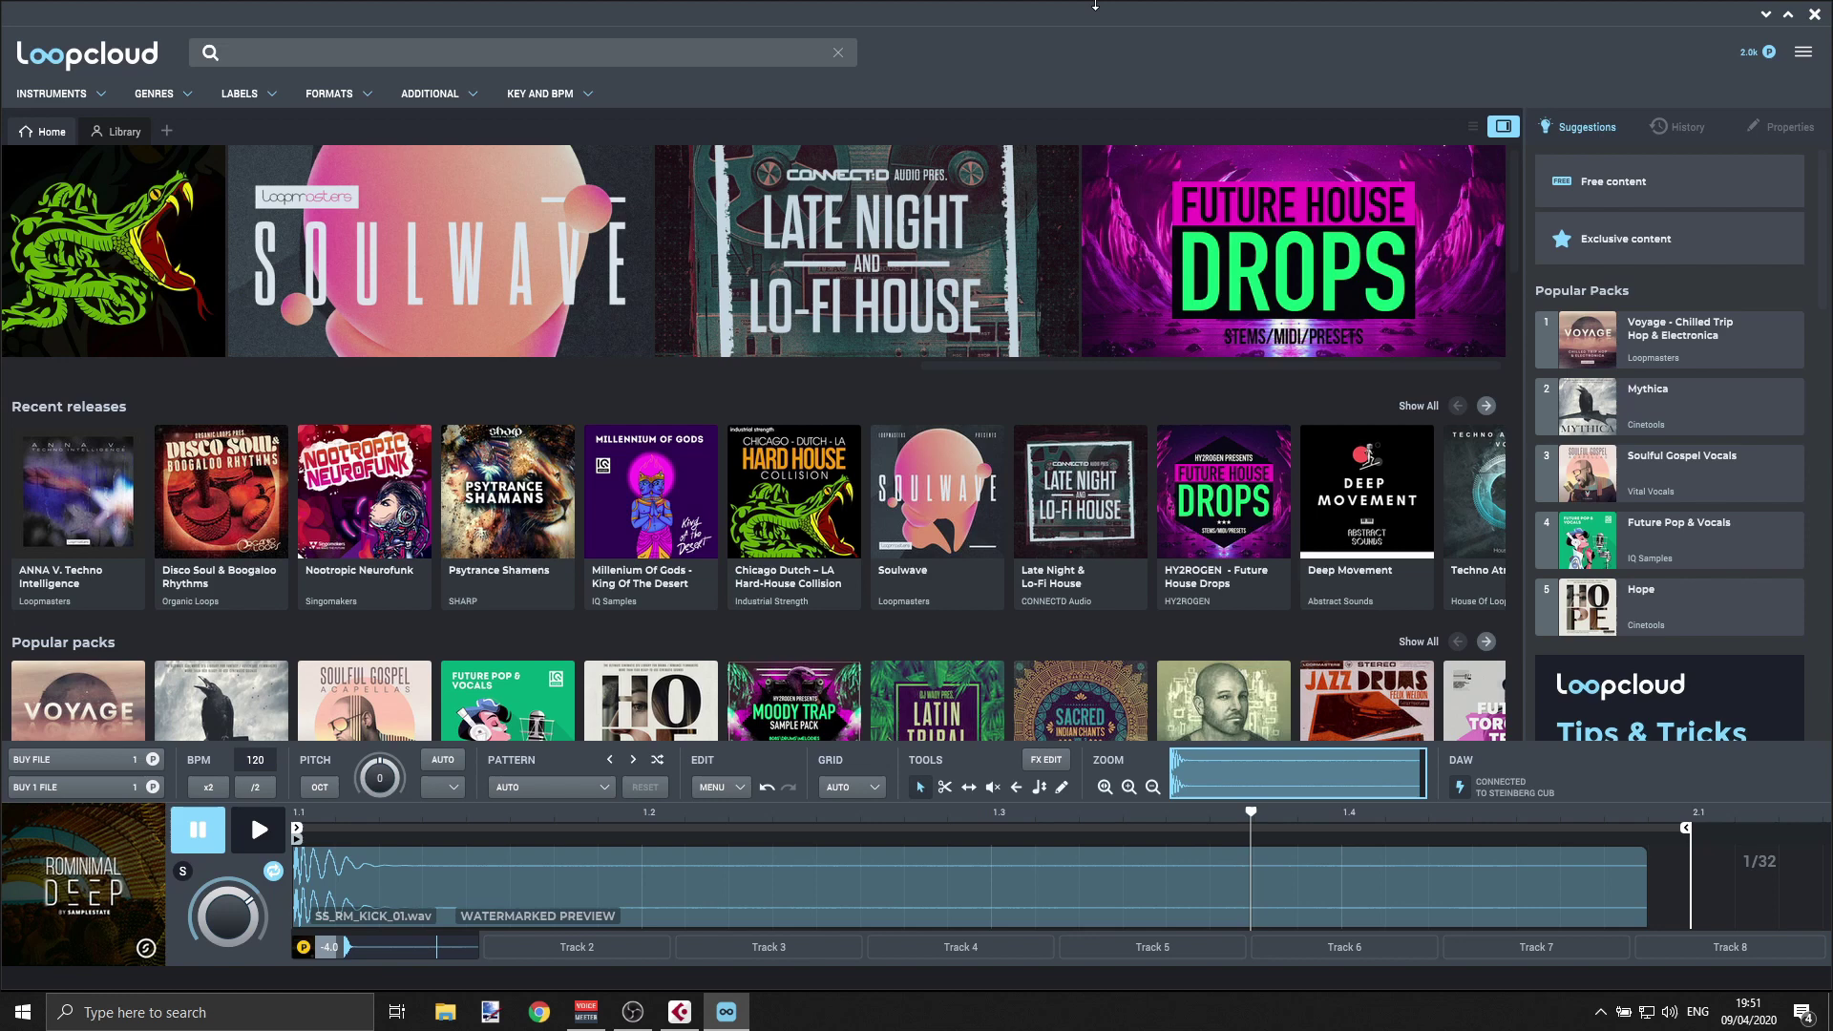
# - Filter the Loopcloud search to the Minimal genre from the GENRES menu
pyautogui.click(151, 99)
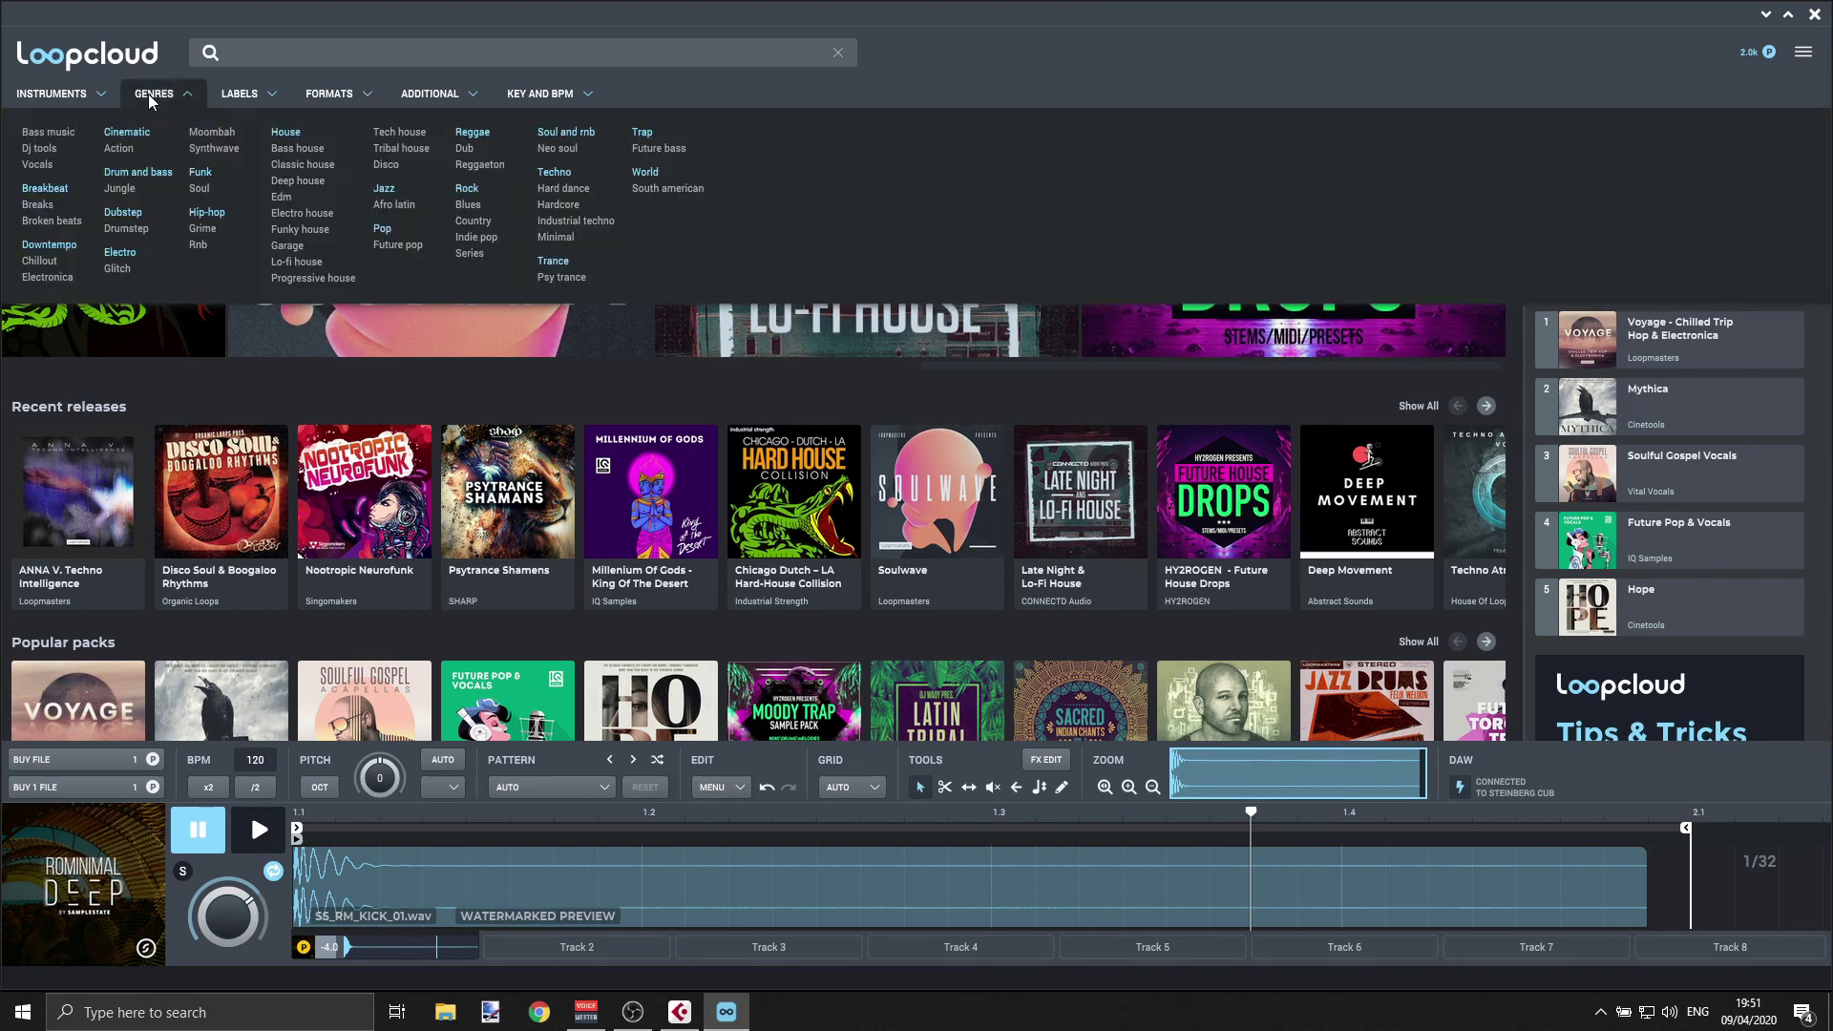
pyautogui.click(563, 233)
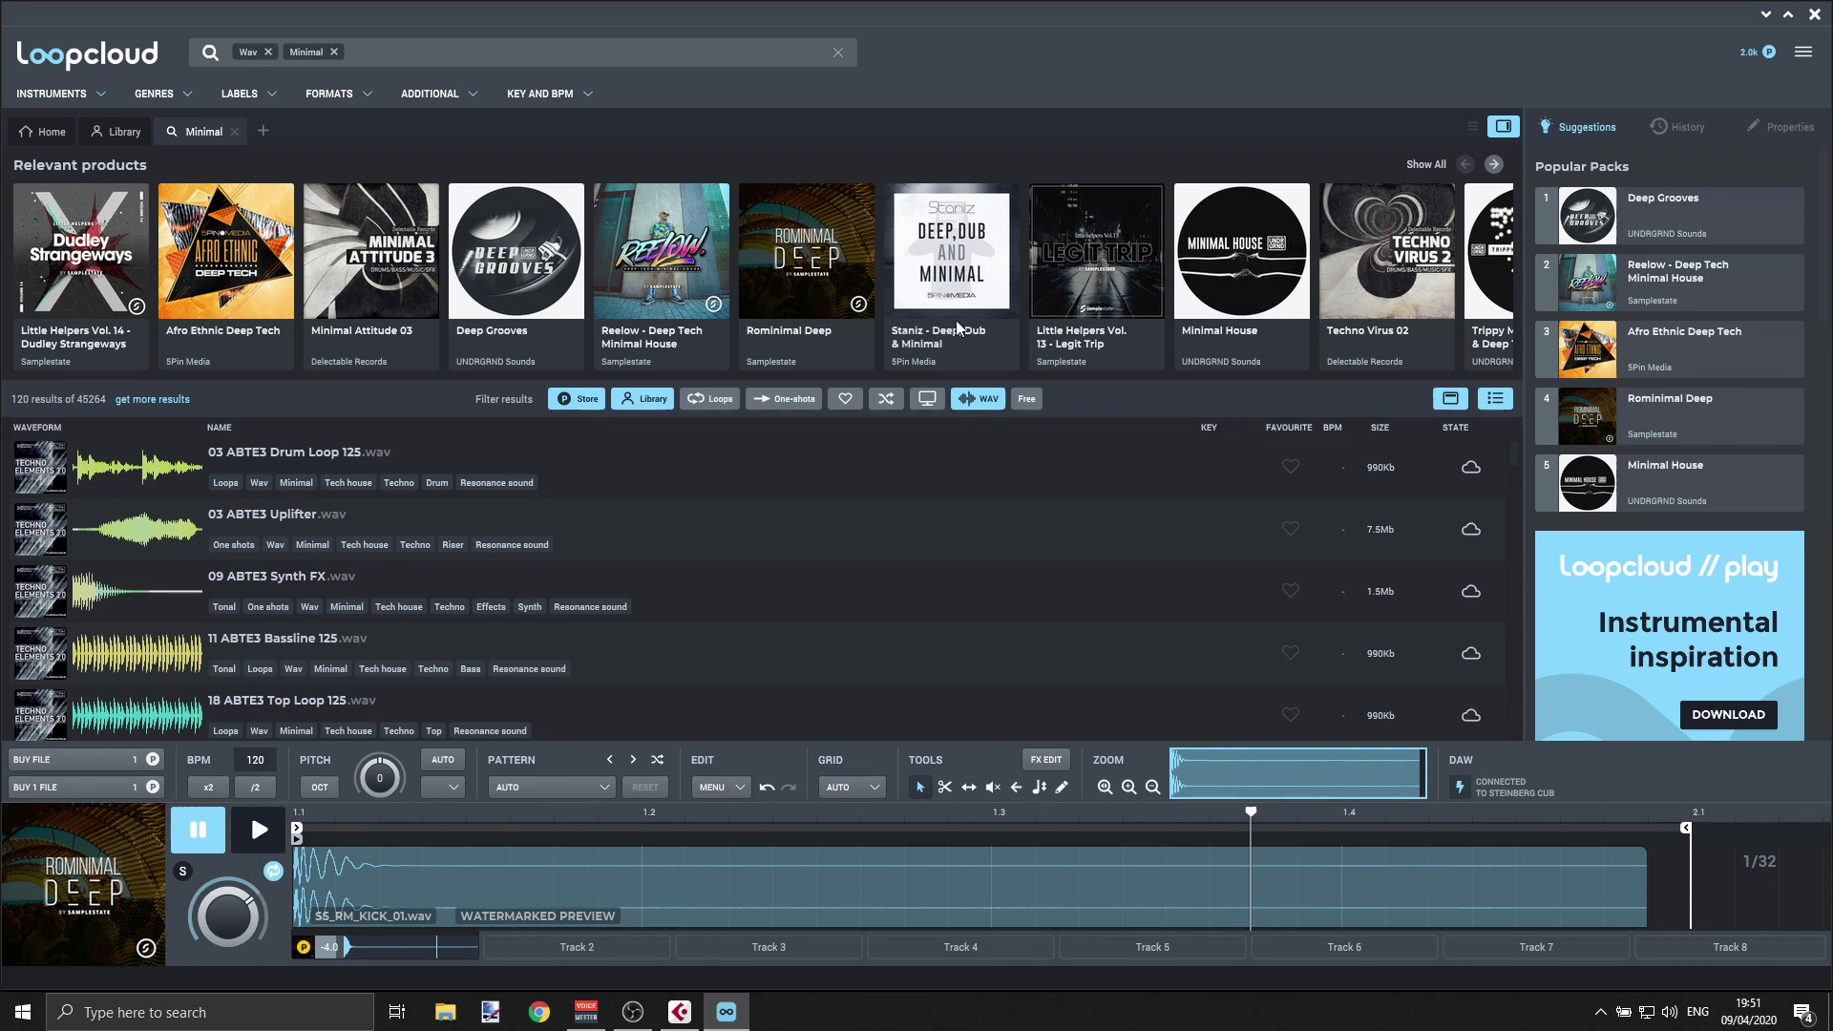
# - Open the Minimal Attitude 03 pack, show its free sounds, and add the bass loop to the library
pyautogui.click(381, 307)
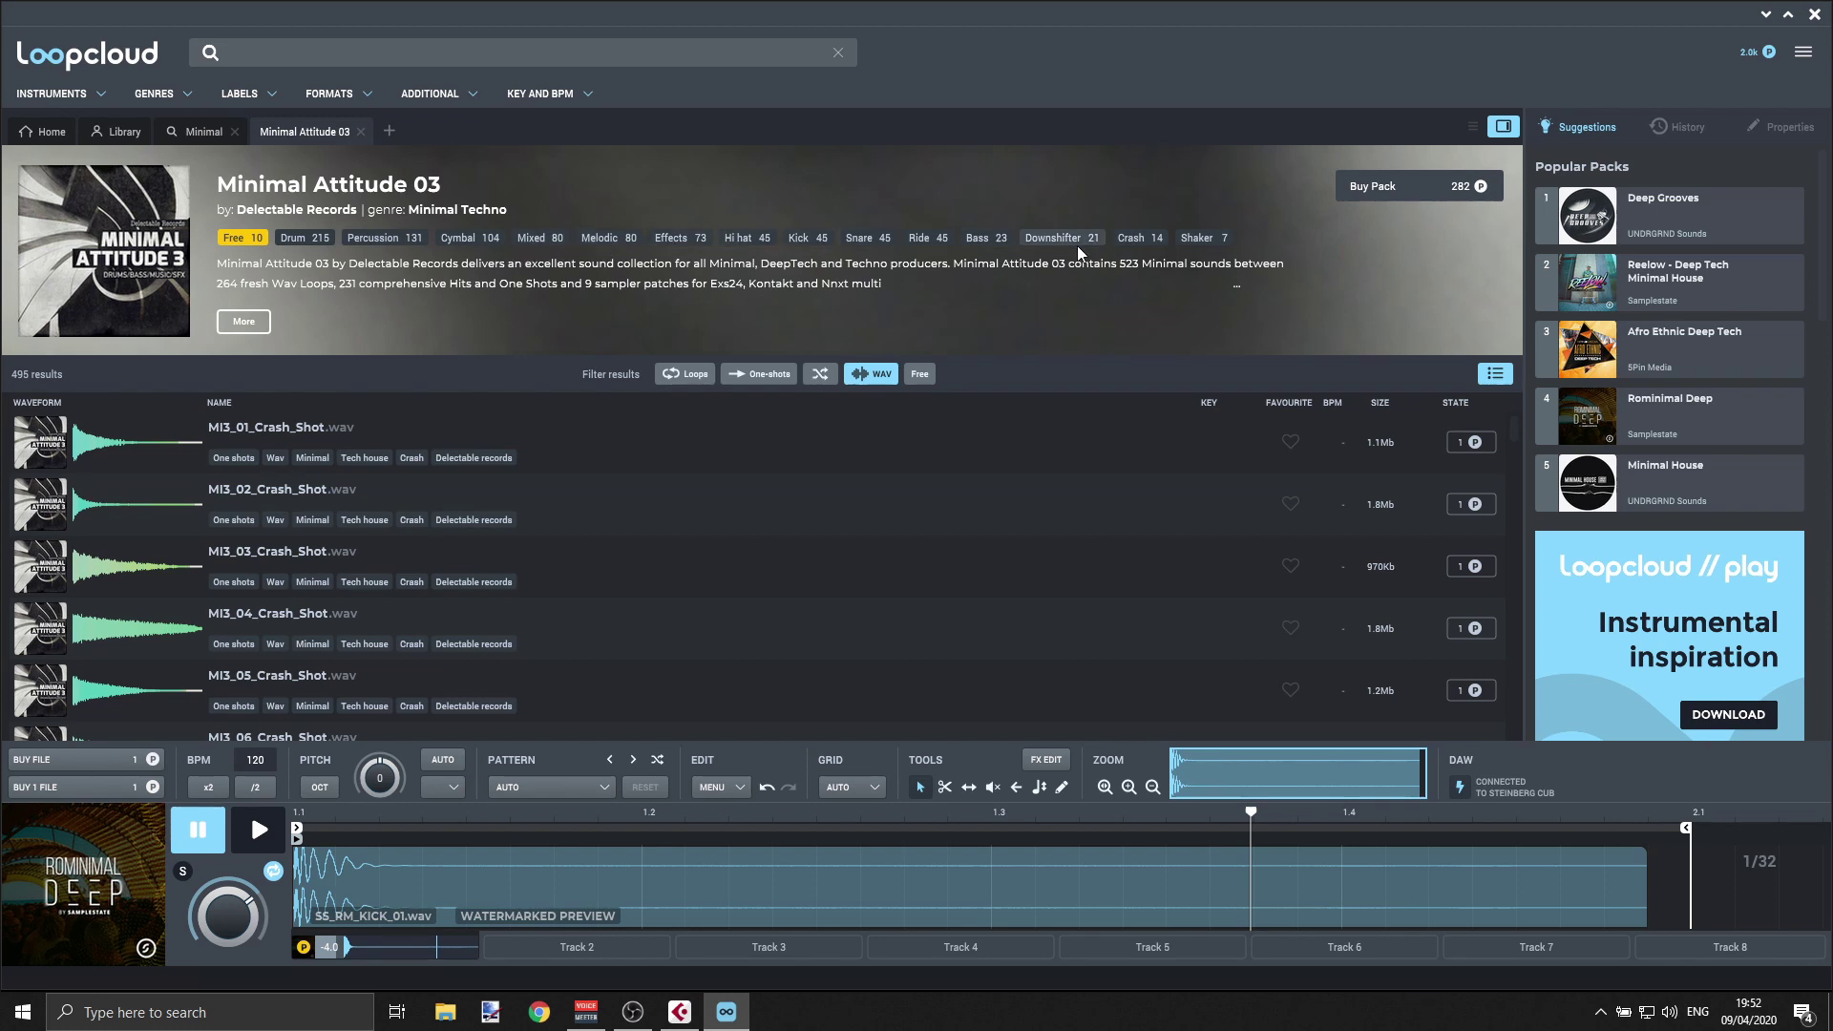
pyautogui.click(243, 238)
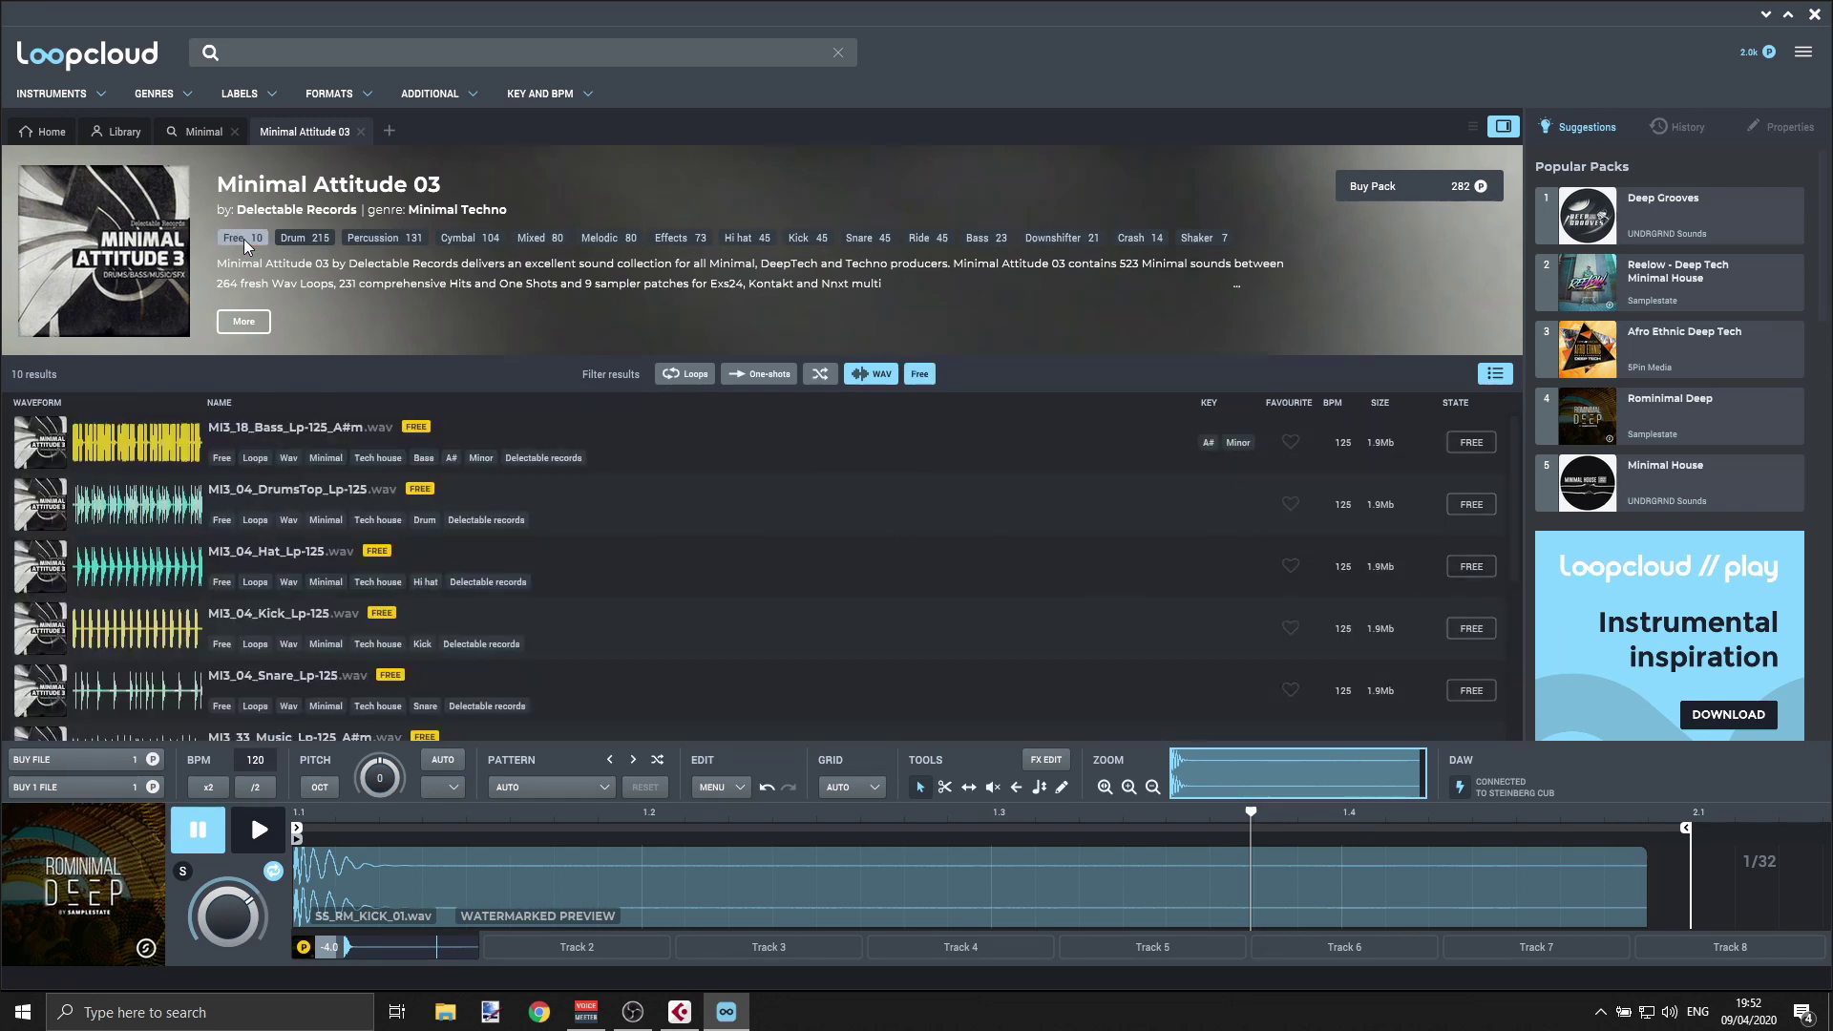
pyautogui.click(1471, 442)
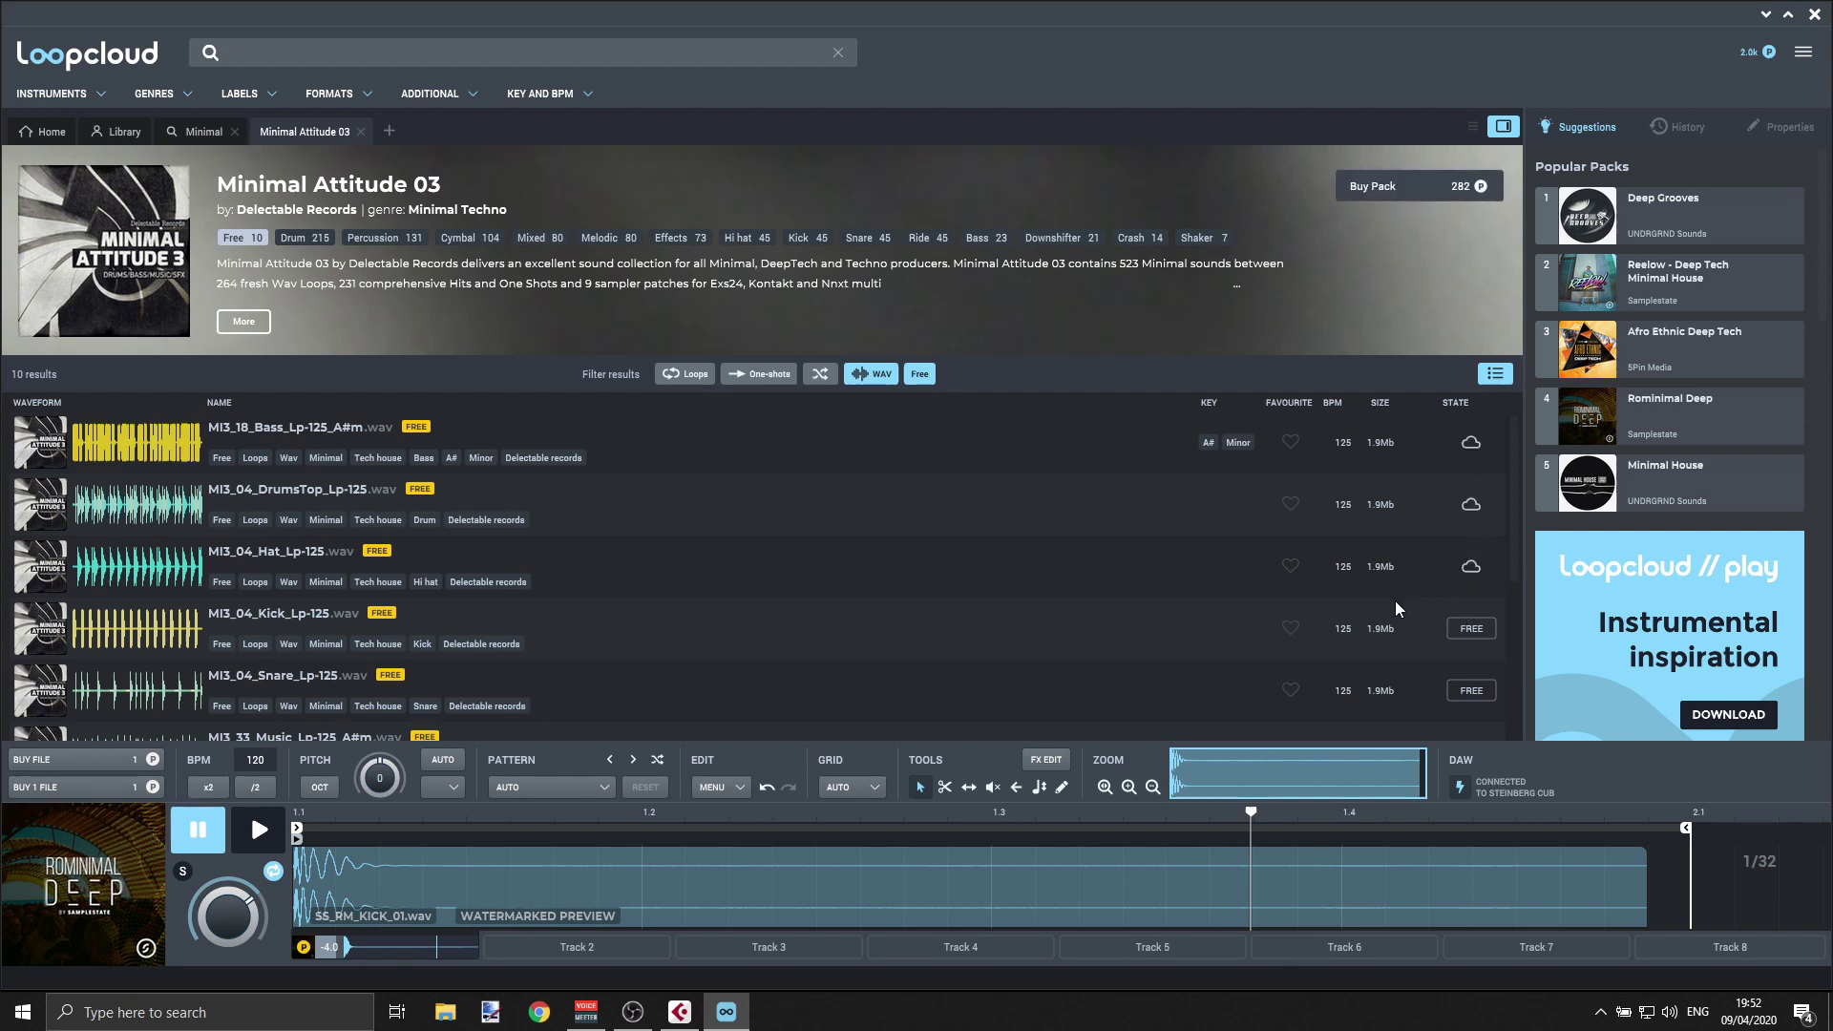
# - Load the bass loop into the editor to preview it, and add the free kick loop
pyautogui.click(401, 427)
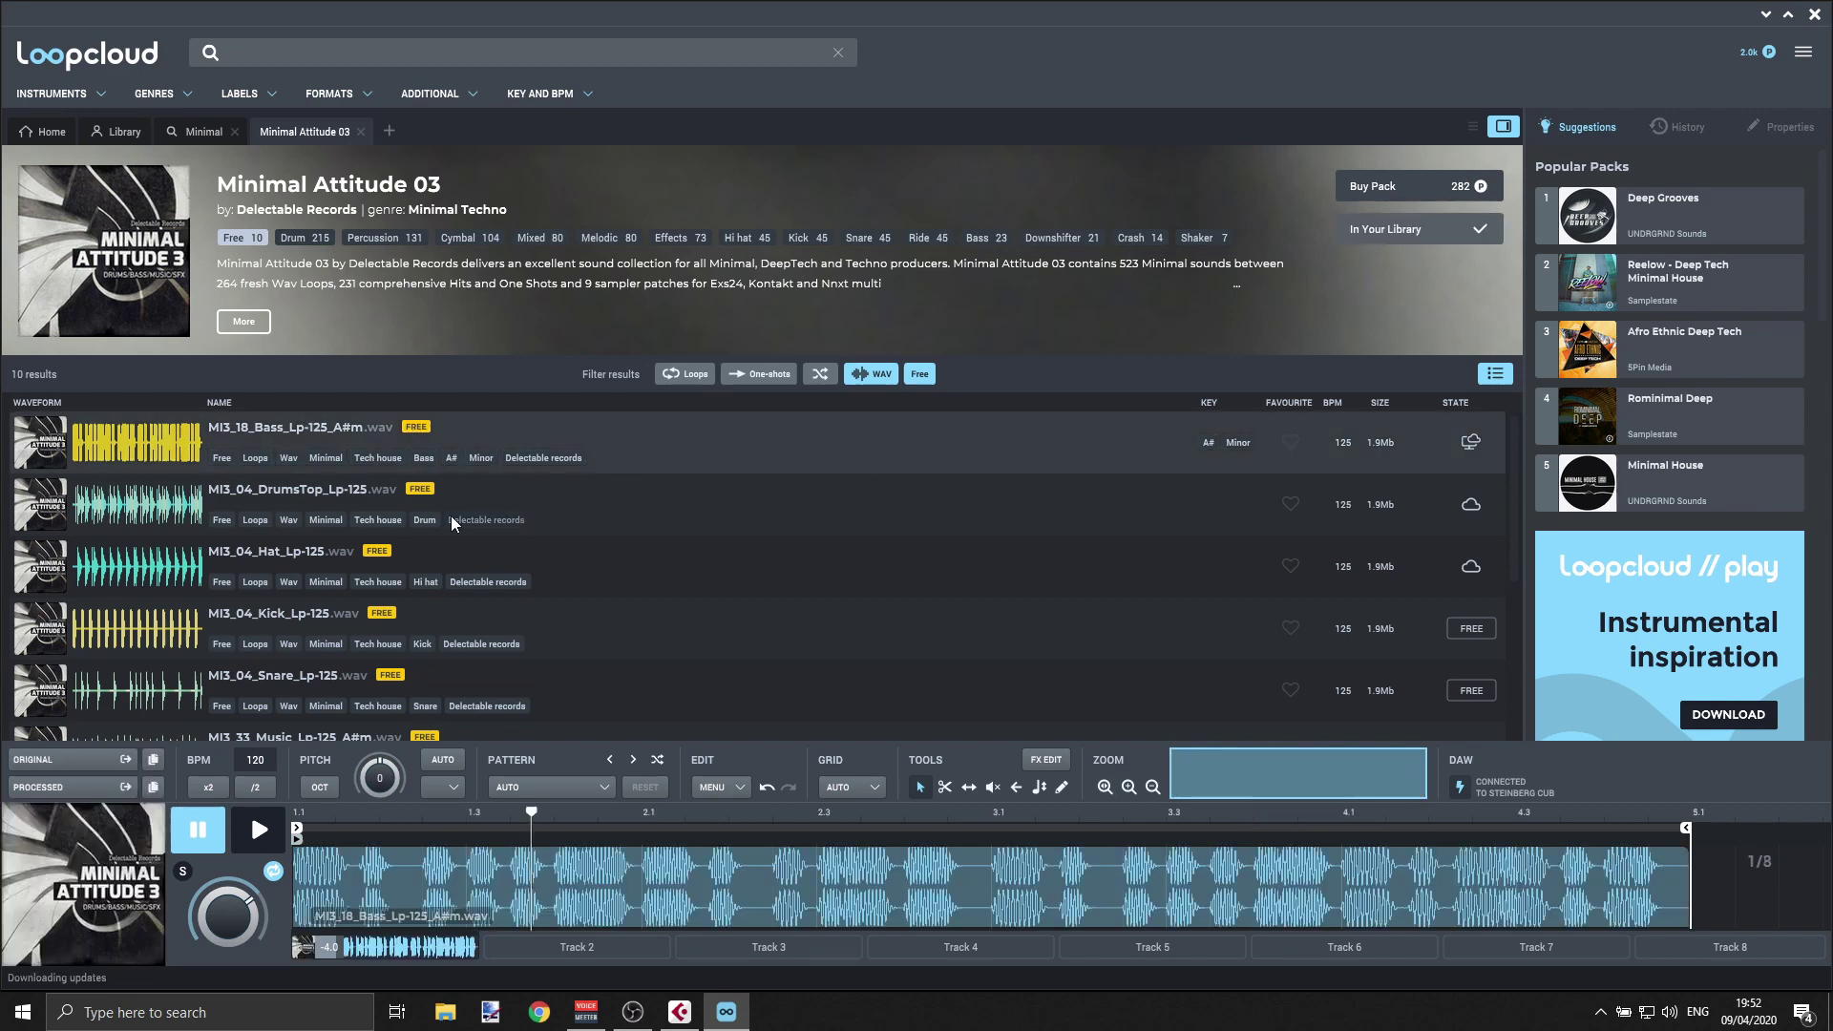
pyautogui.click(260, 826)
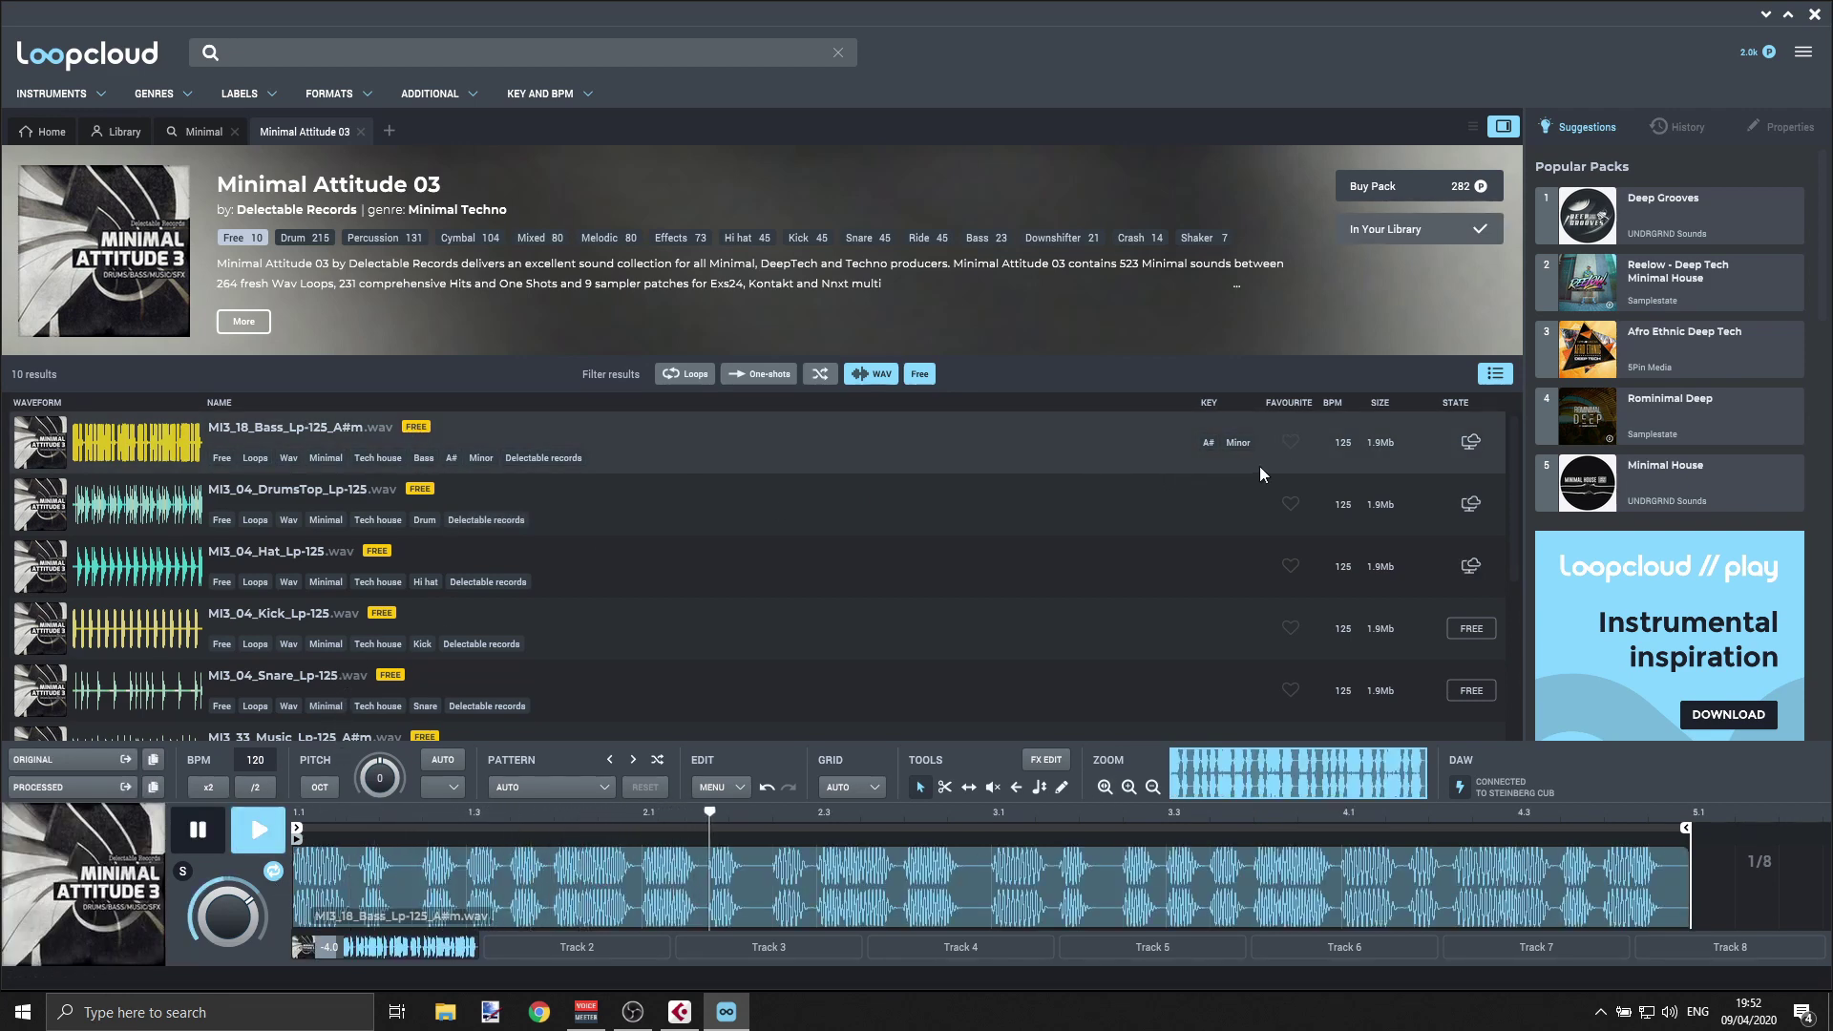
pyautogui.click(1466, 627)
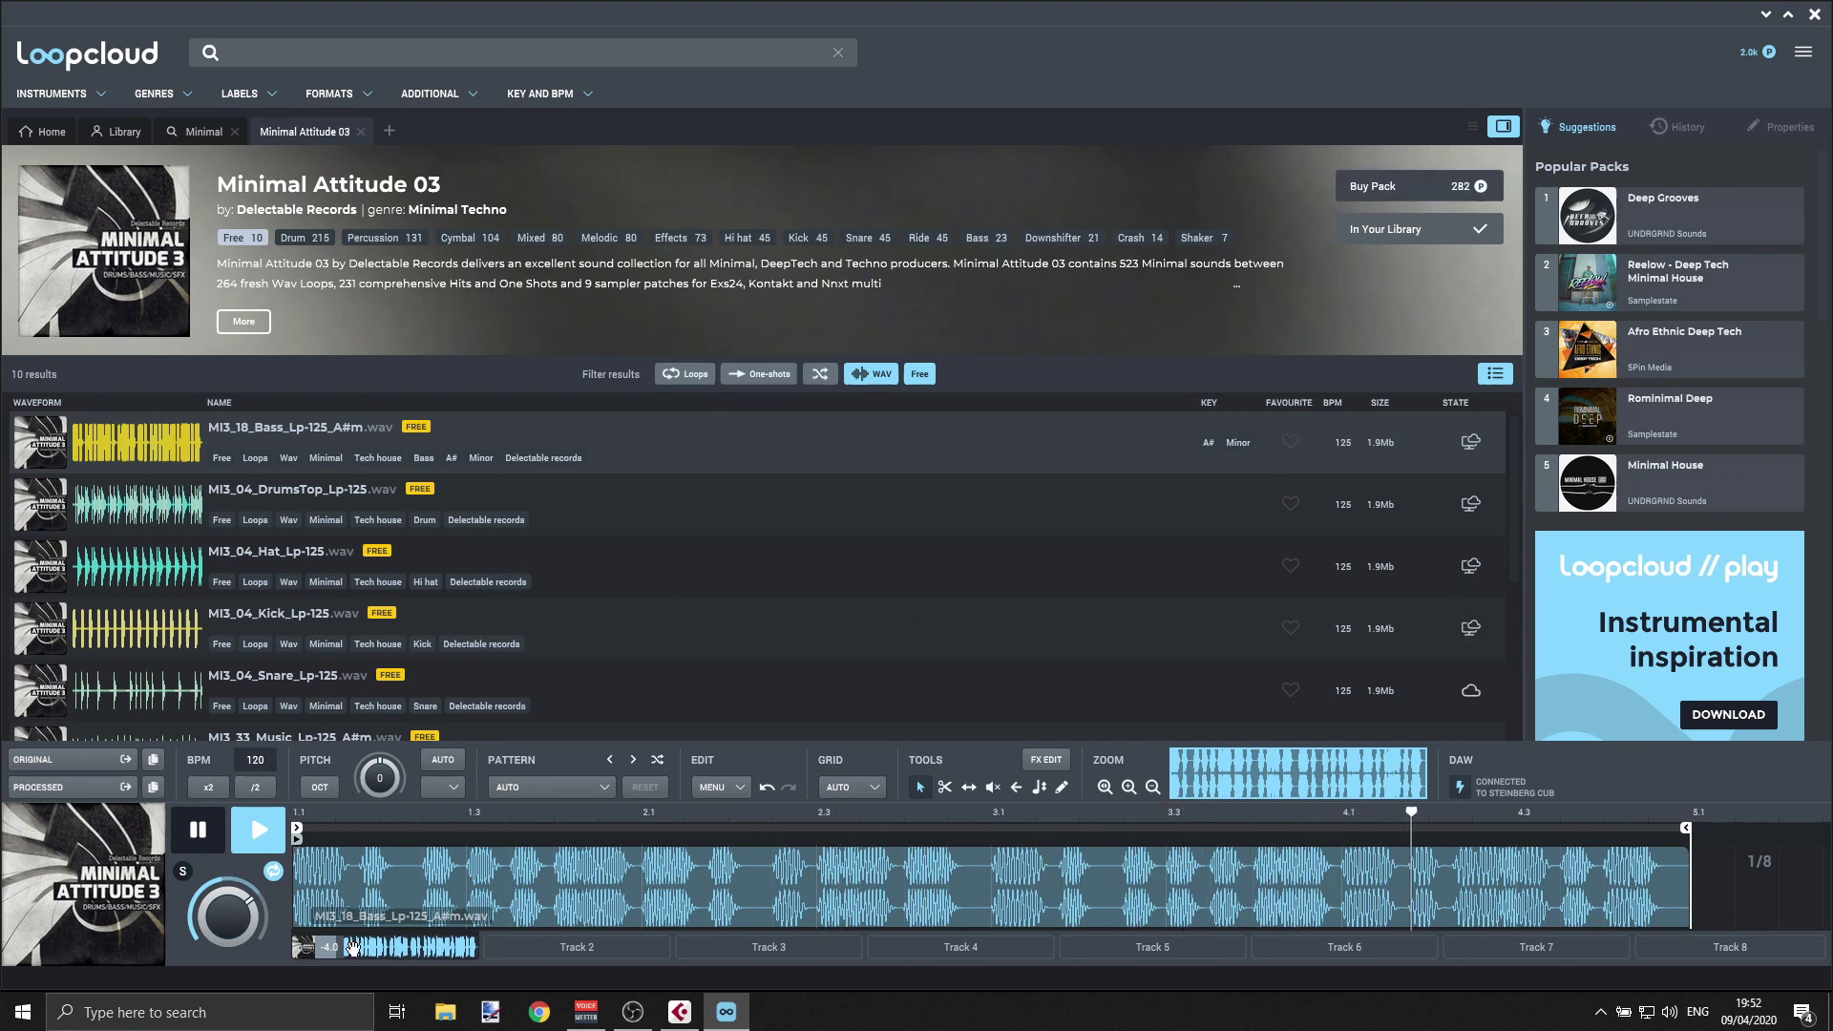
pyautogui.click(214, 842)
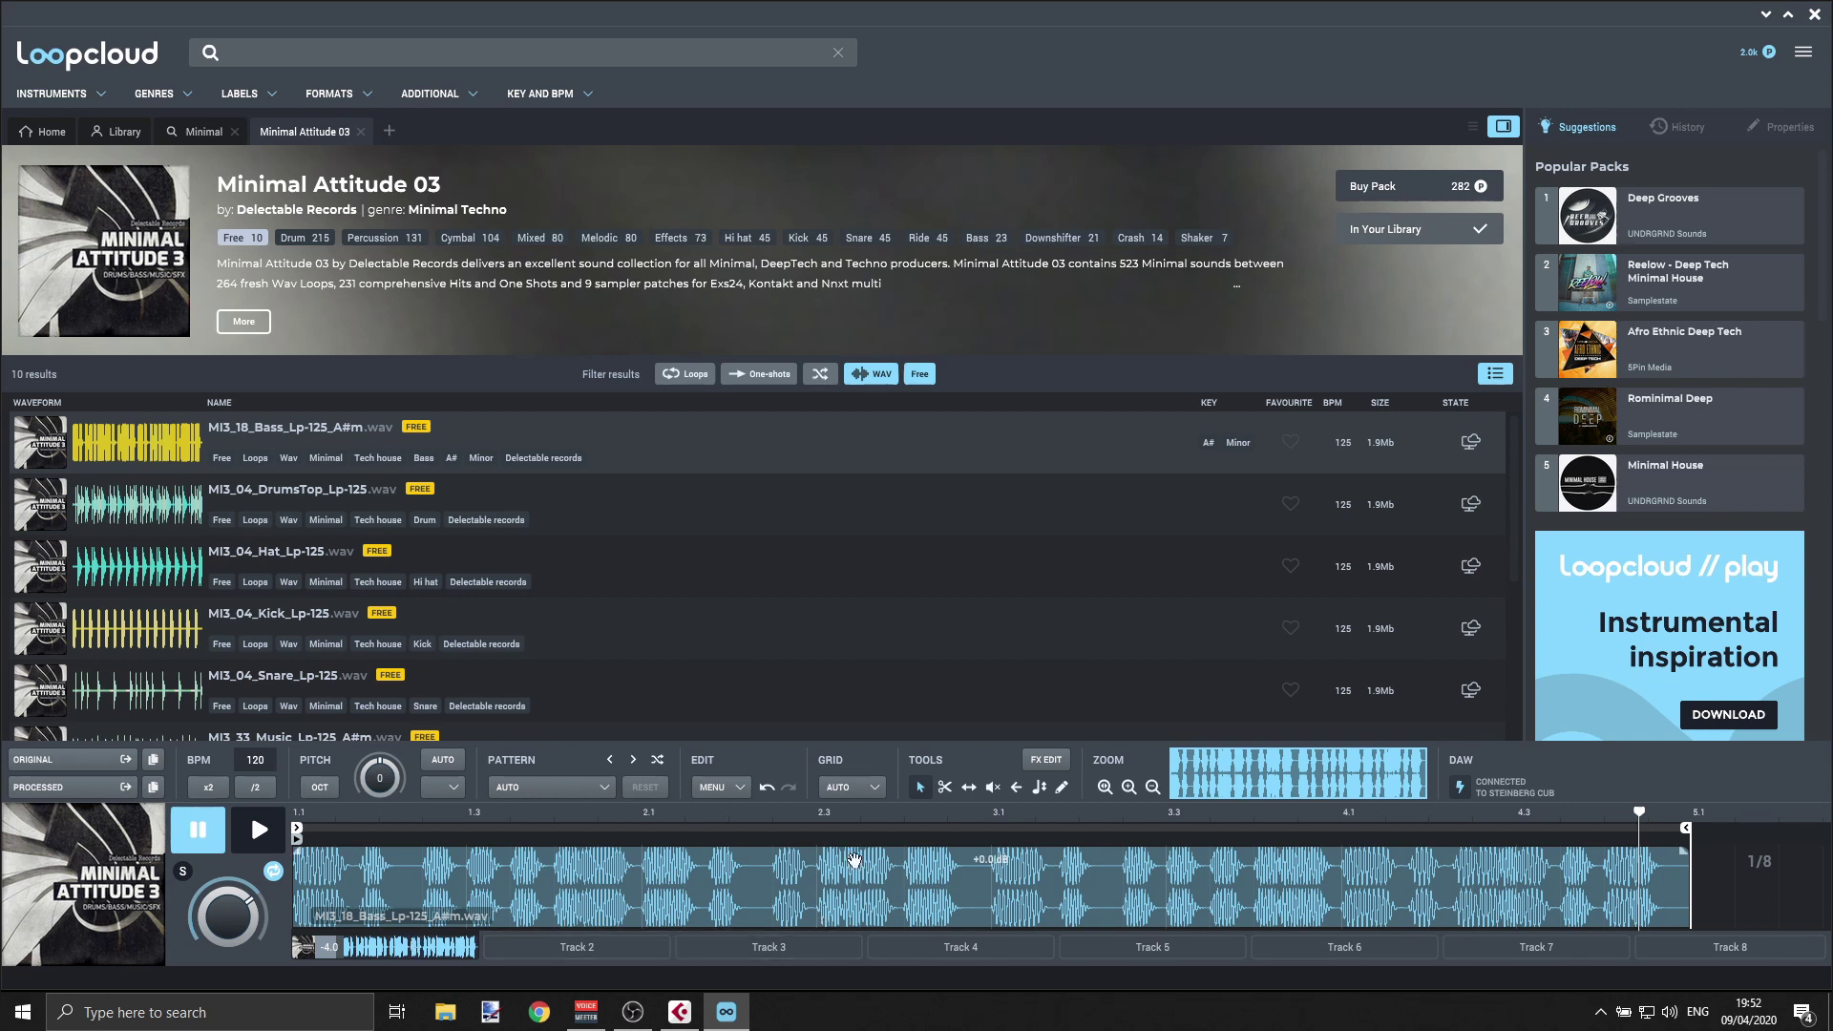
# - Clear the loop from Track 1 using its context menu
pyautogui.rightClick(405, 947)
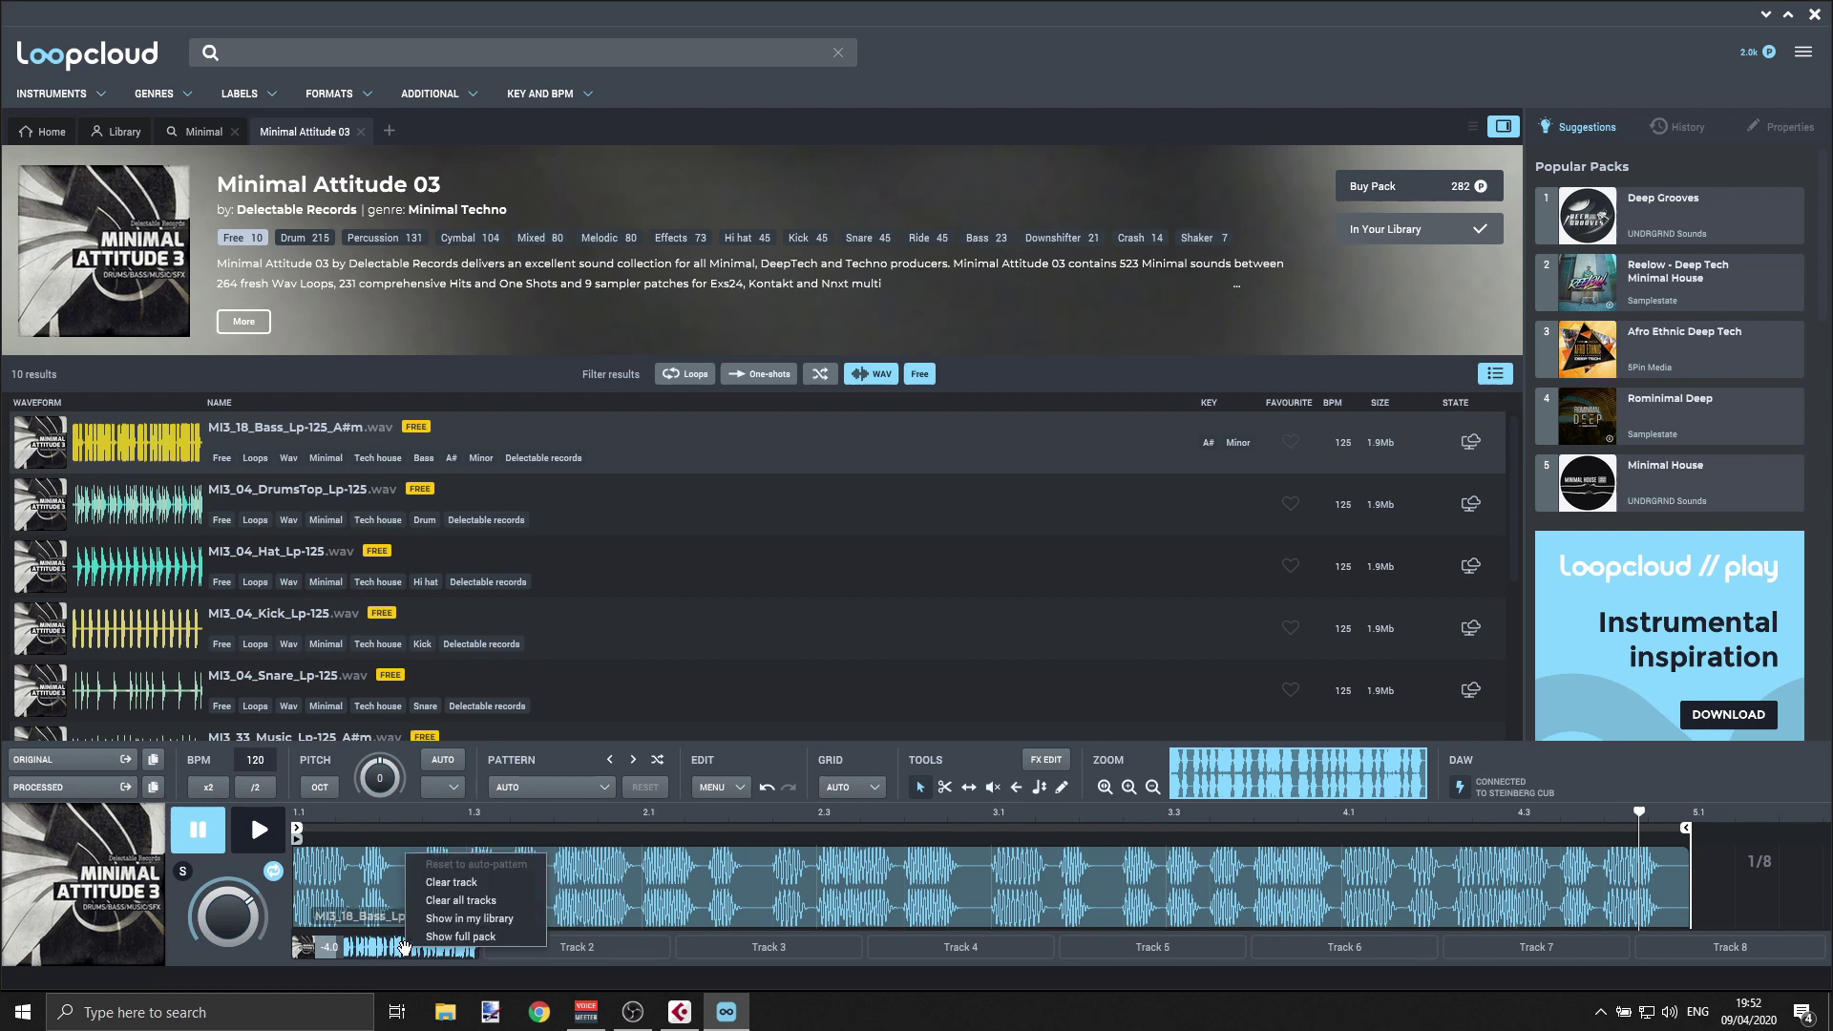
pyautogui.click(477, 910)
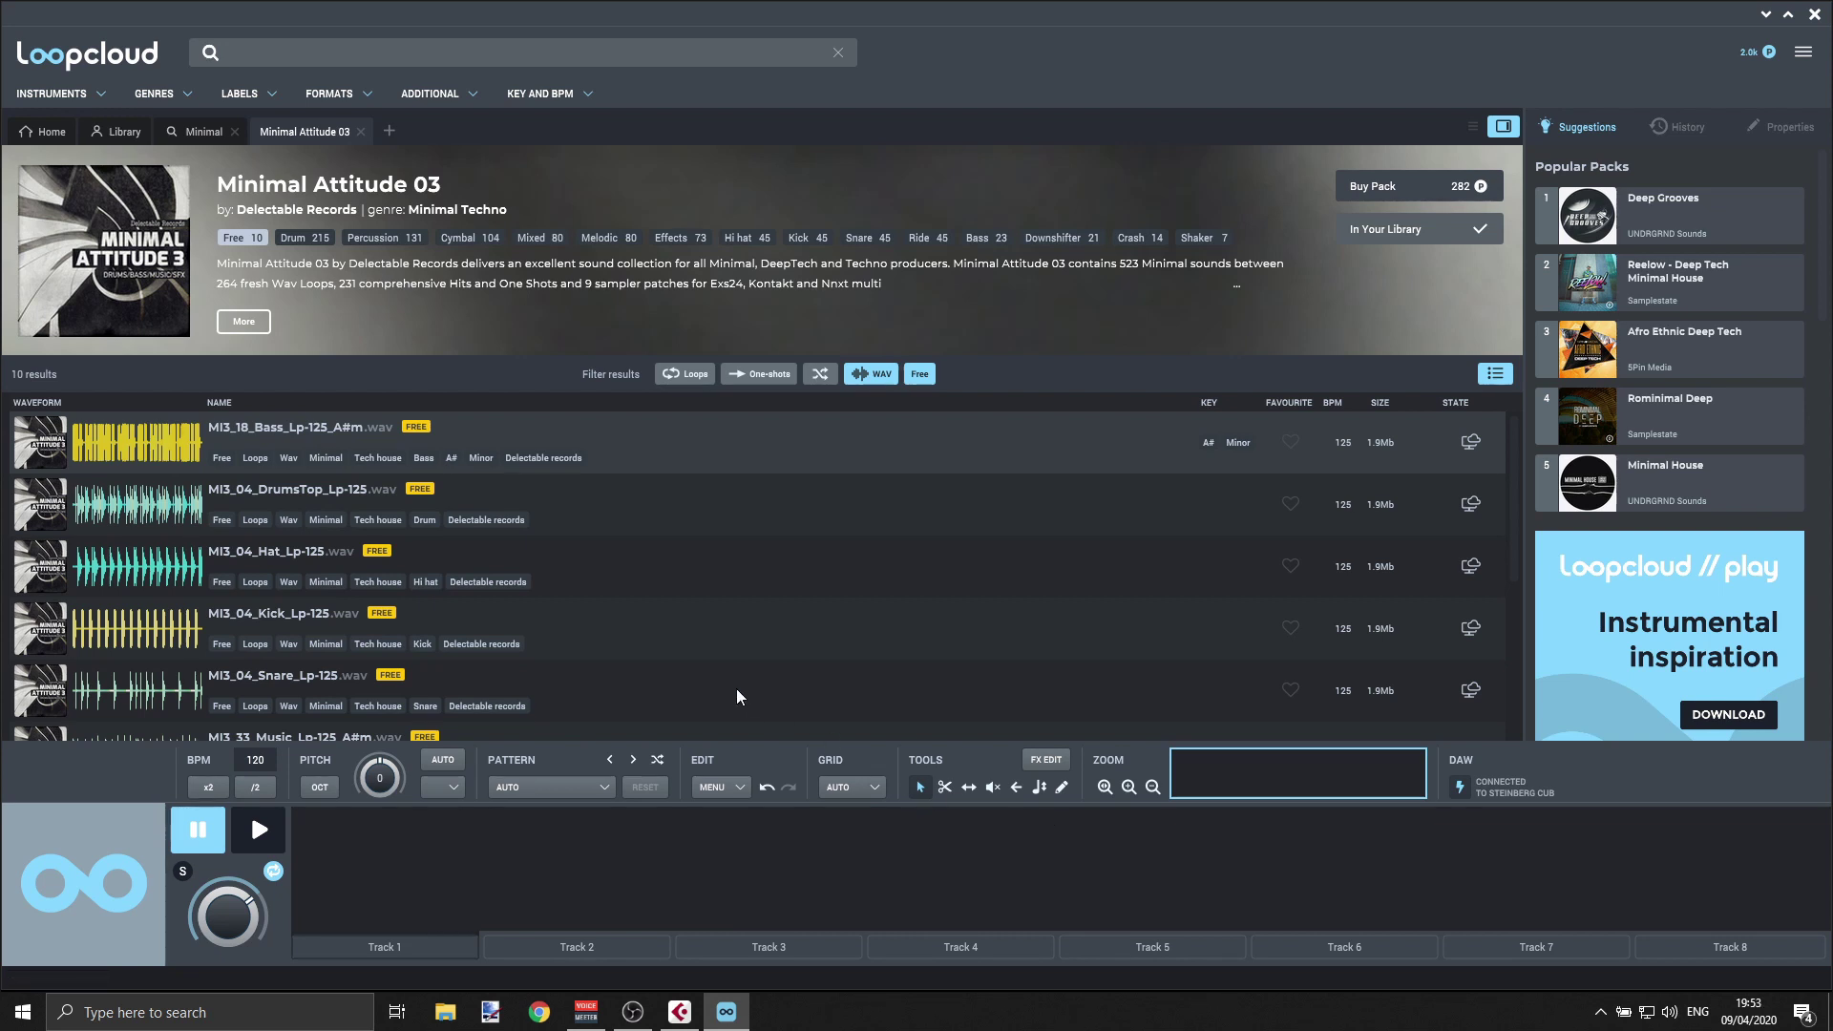
# - Filter to kick loops and load MI3_01_Kick_Lp-125 onto Track 1, previewing it
pyautogui.click(807, 237)
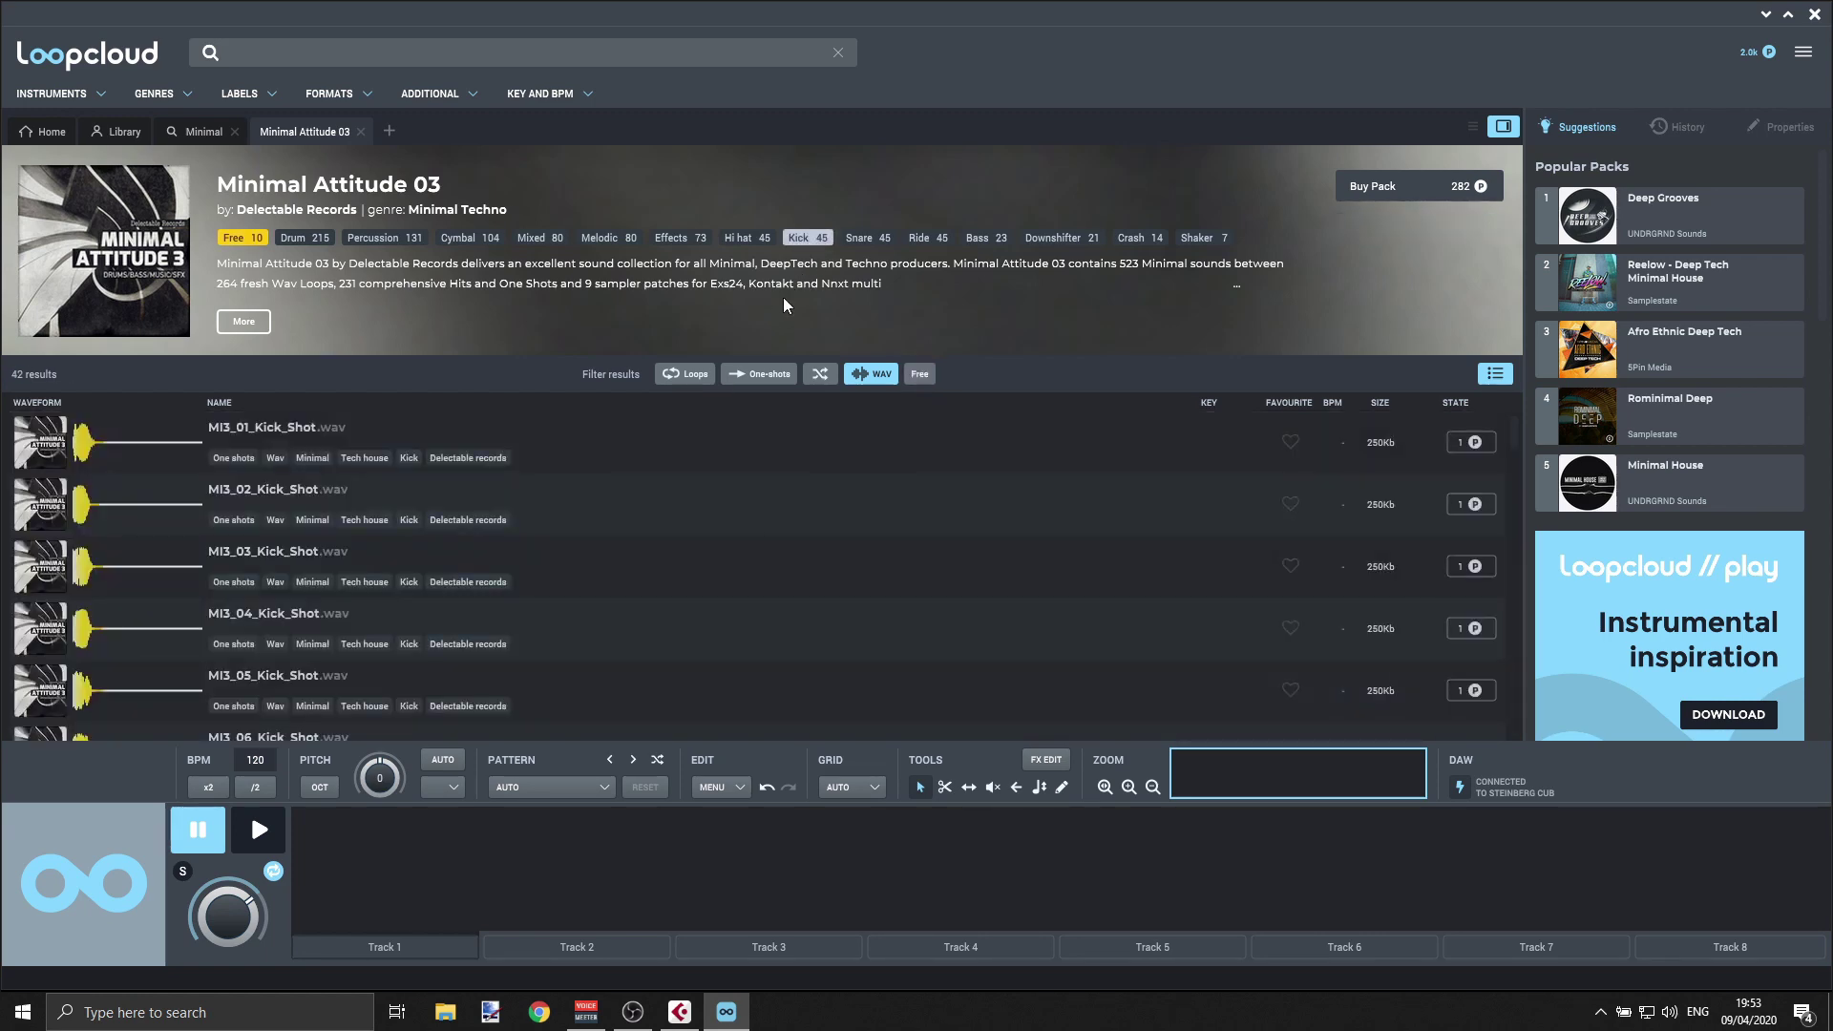
pyautogui.click(679, 376)
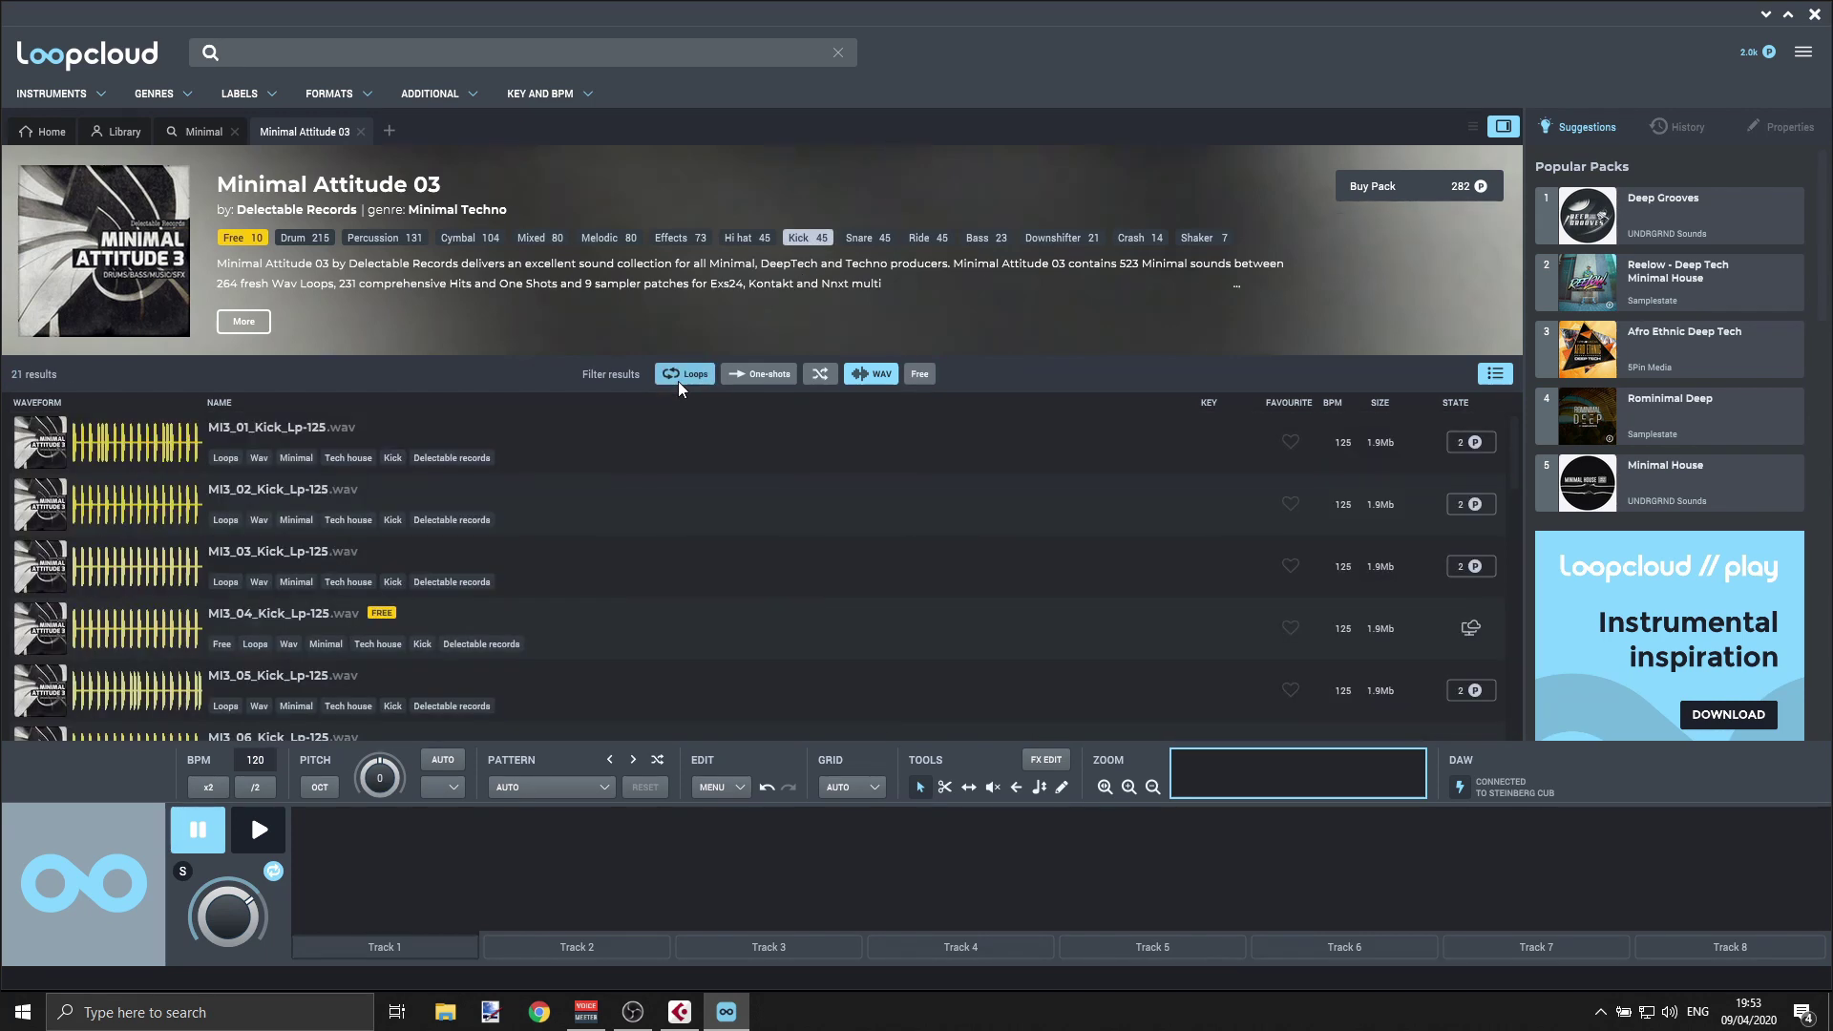
pyautogui.click(282, 426)
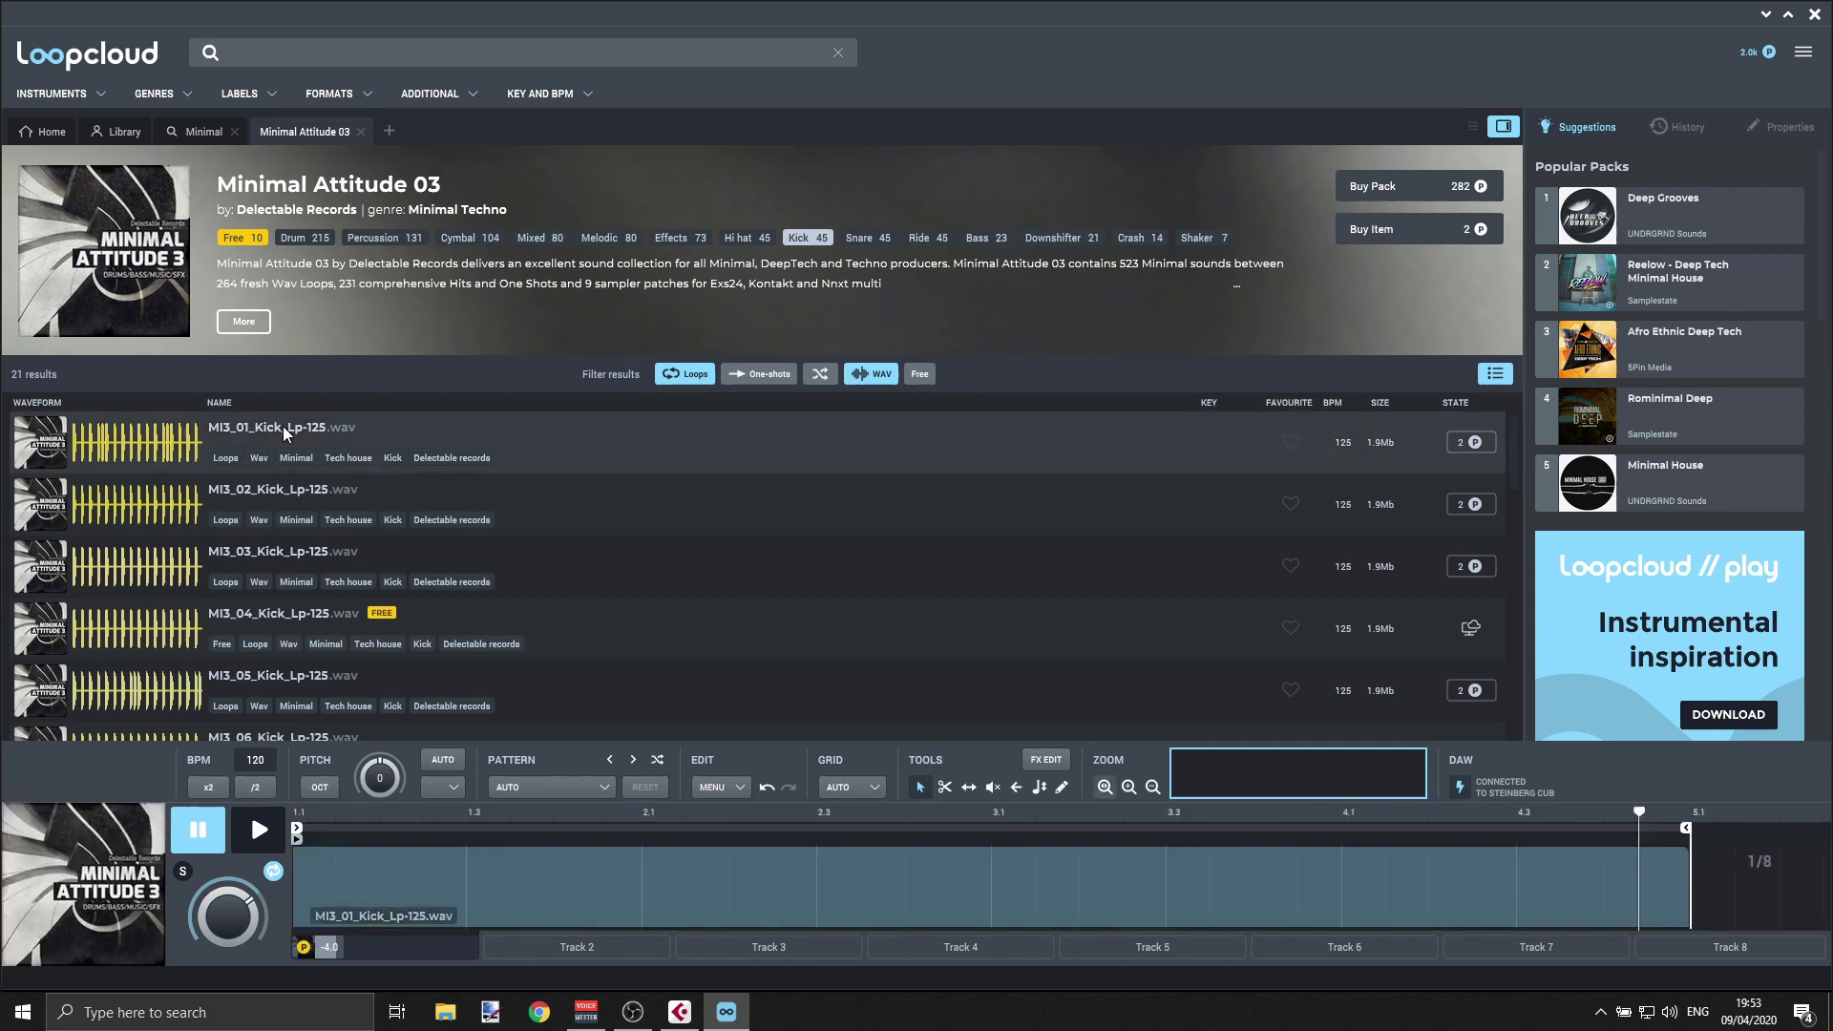
pyautogui.click(267, 838)
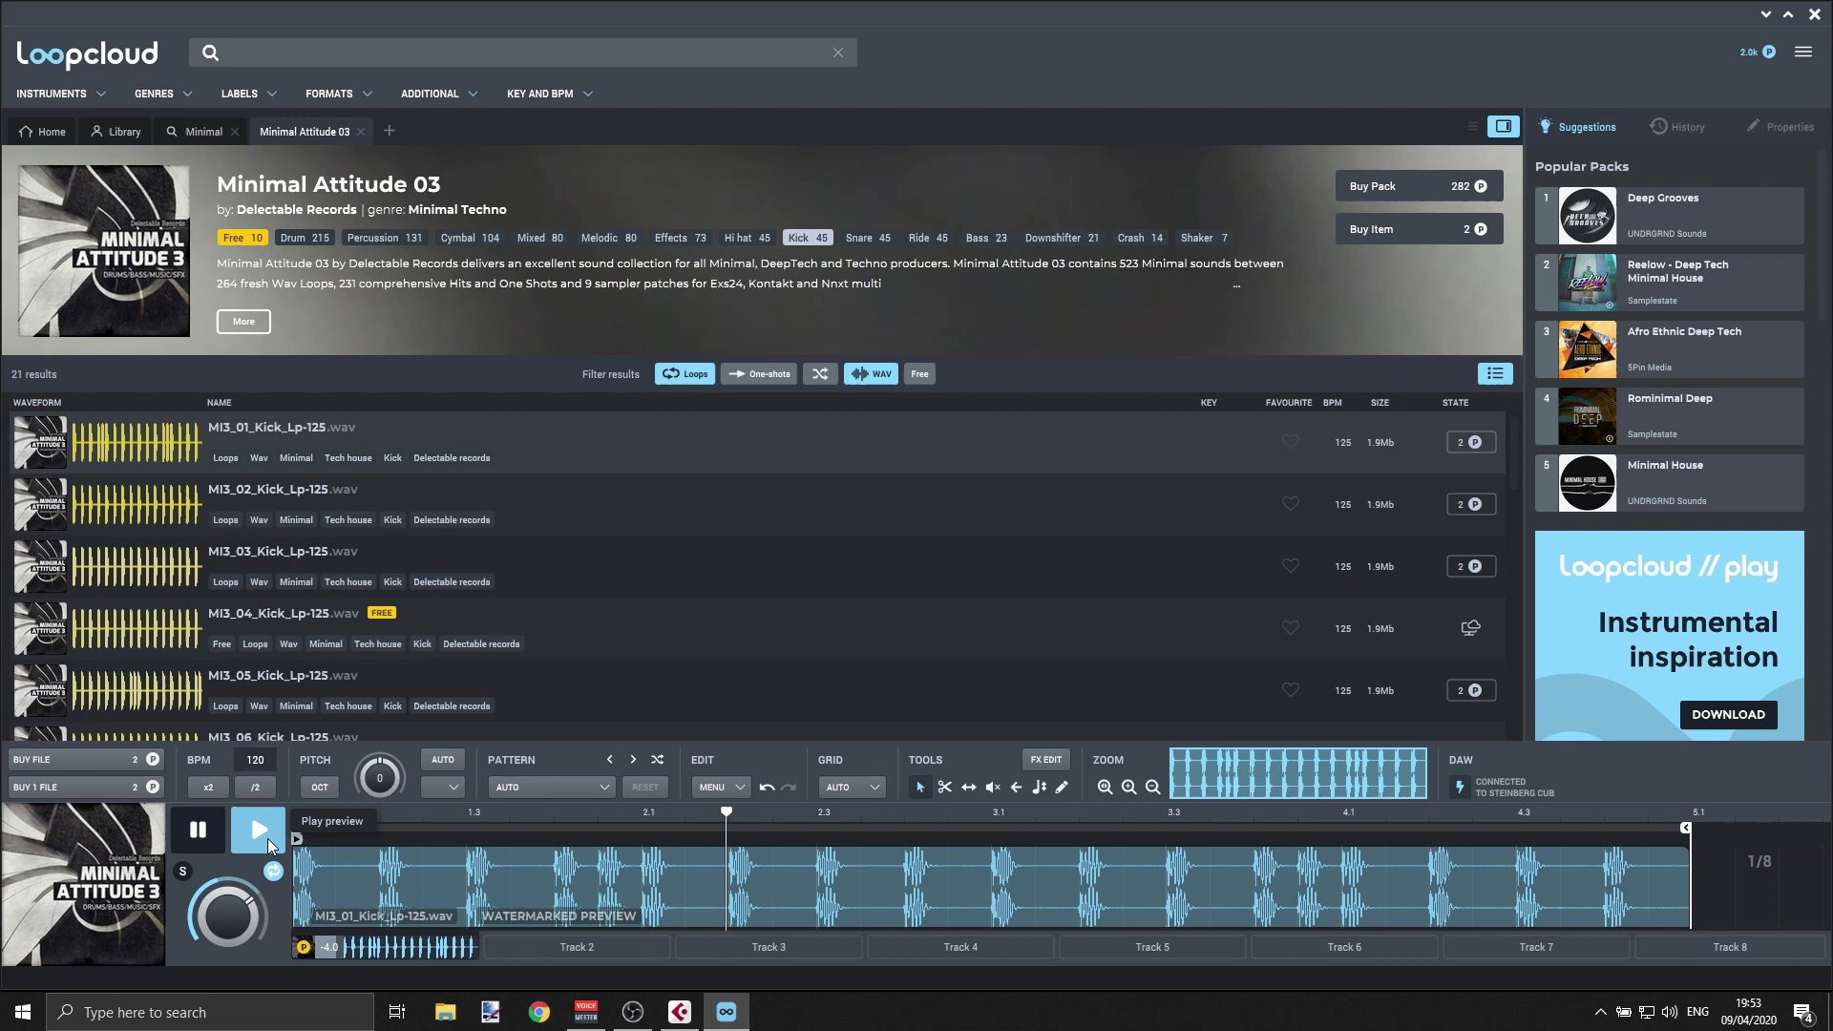
pyautogui.click(206, 839)
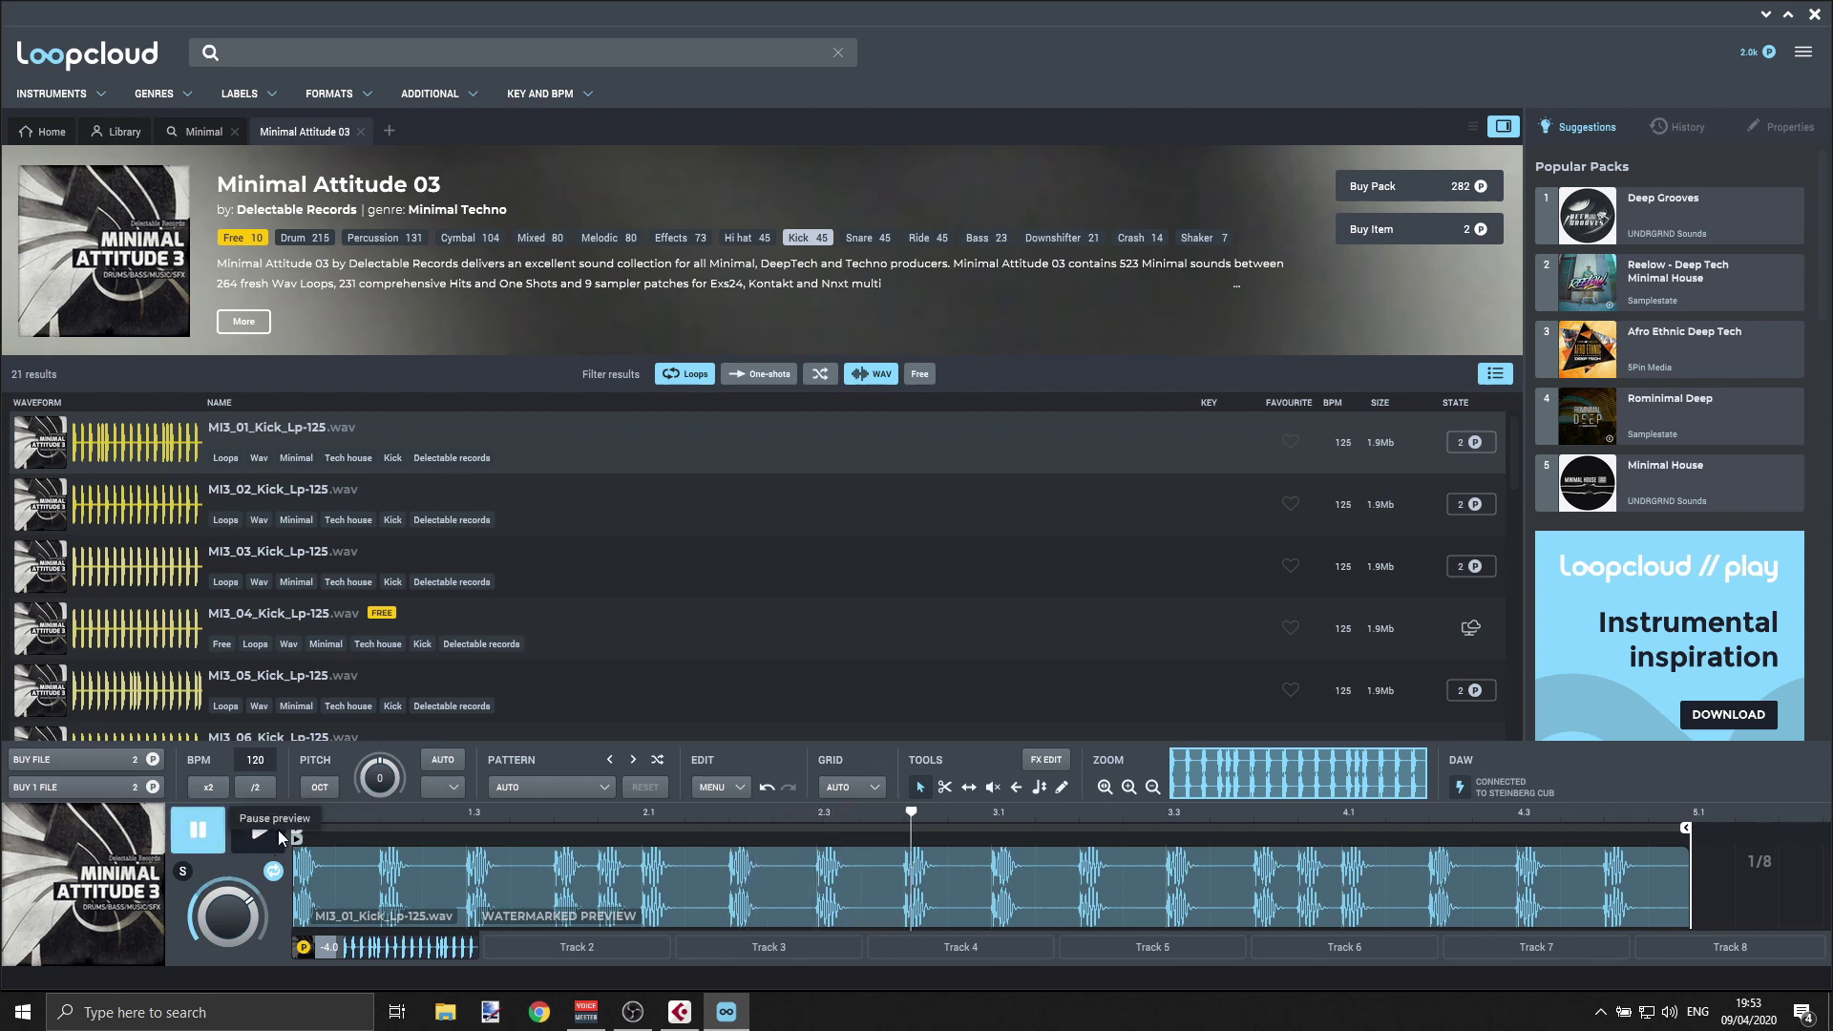
# - Load the MI3_01_Snare_Shot one-shot from the Snare filter onto Track 2 and preview it
pyautogui.click(567, 947)
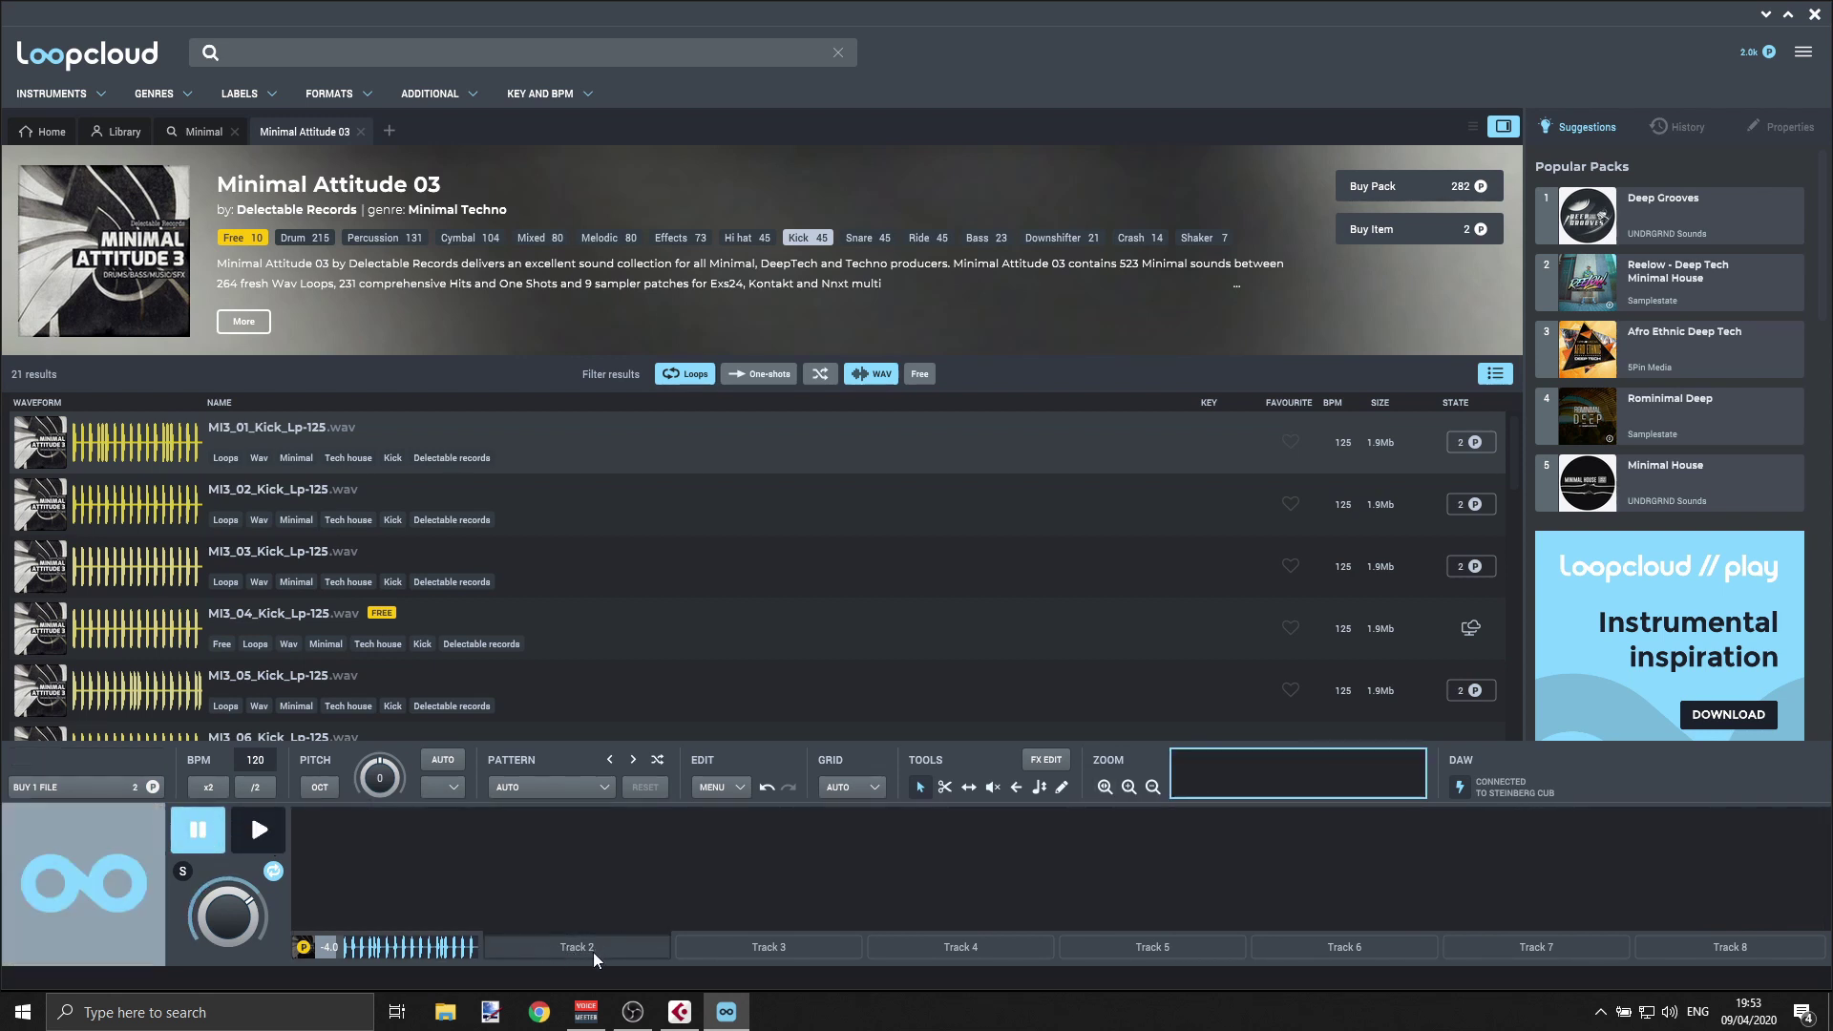
pyautogui.click(858, 237)
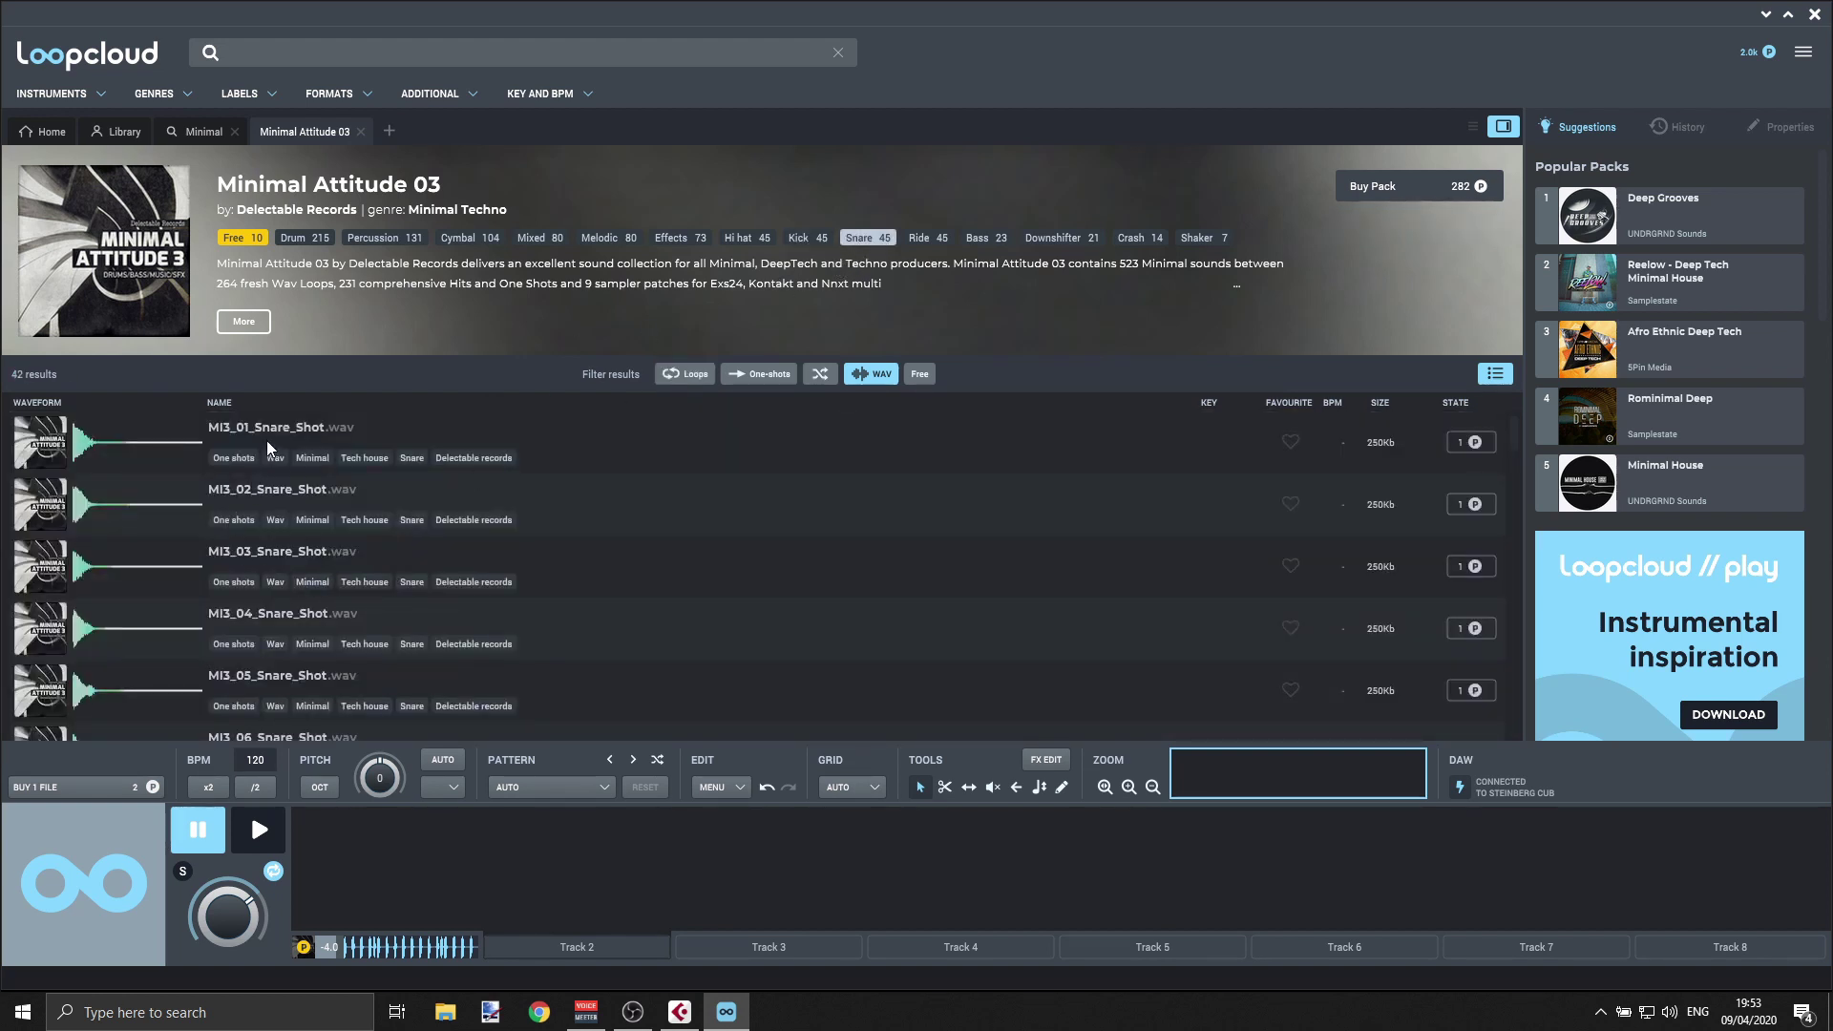
pyautogui.click(317, 432)
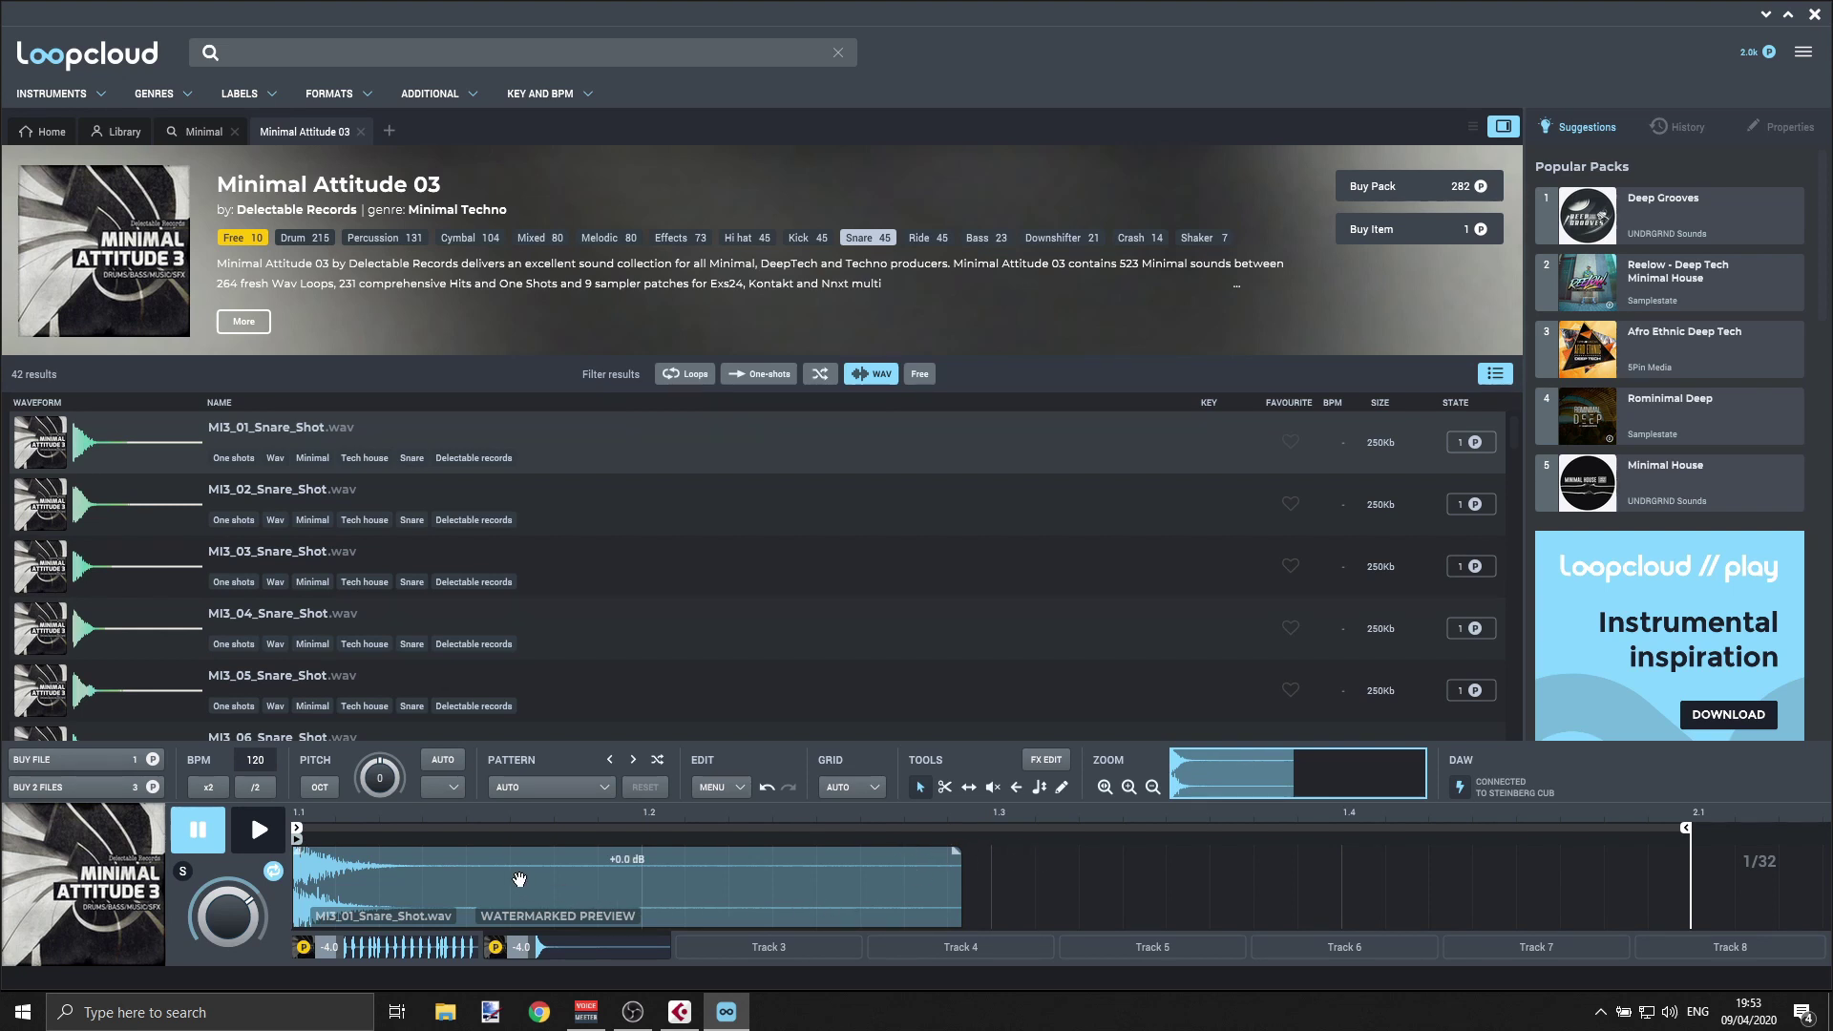
pyautogui.click(259, 829)
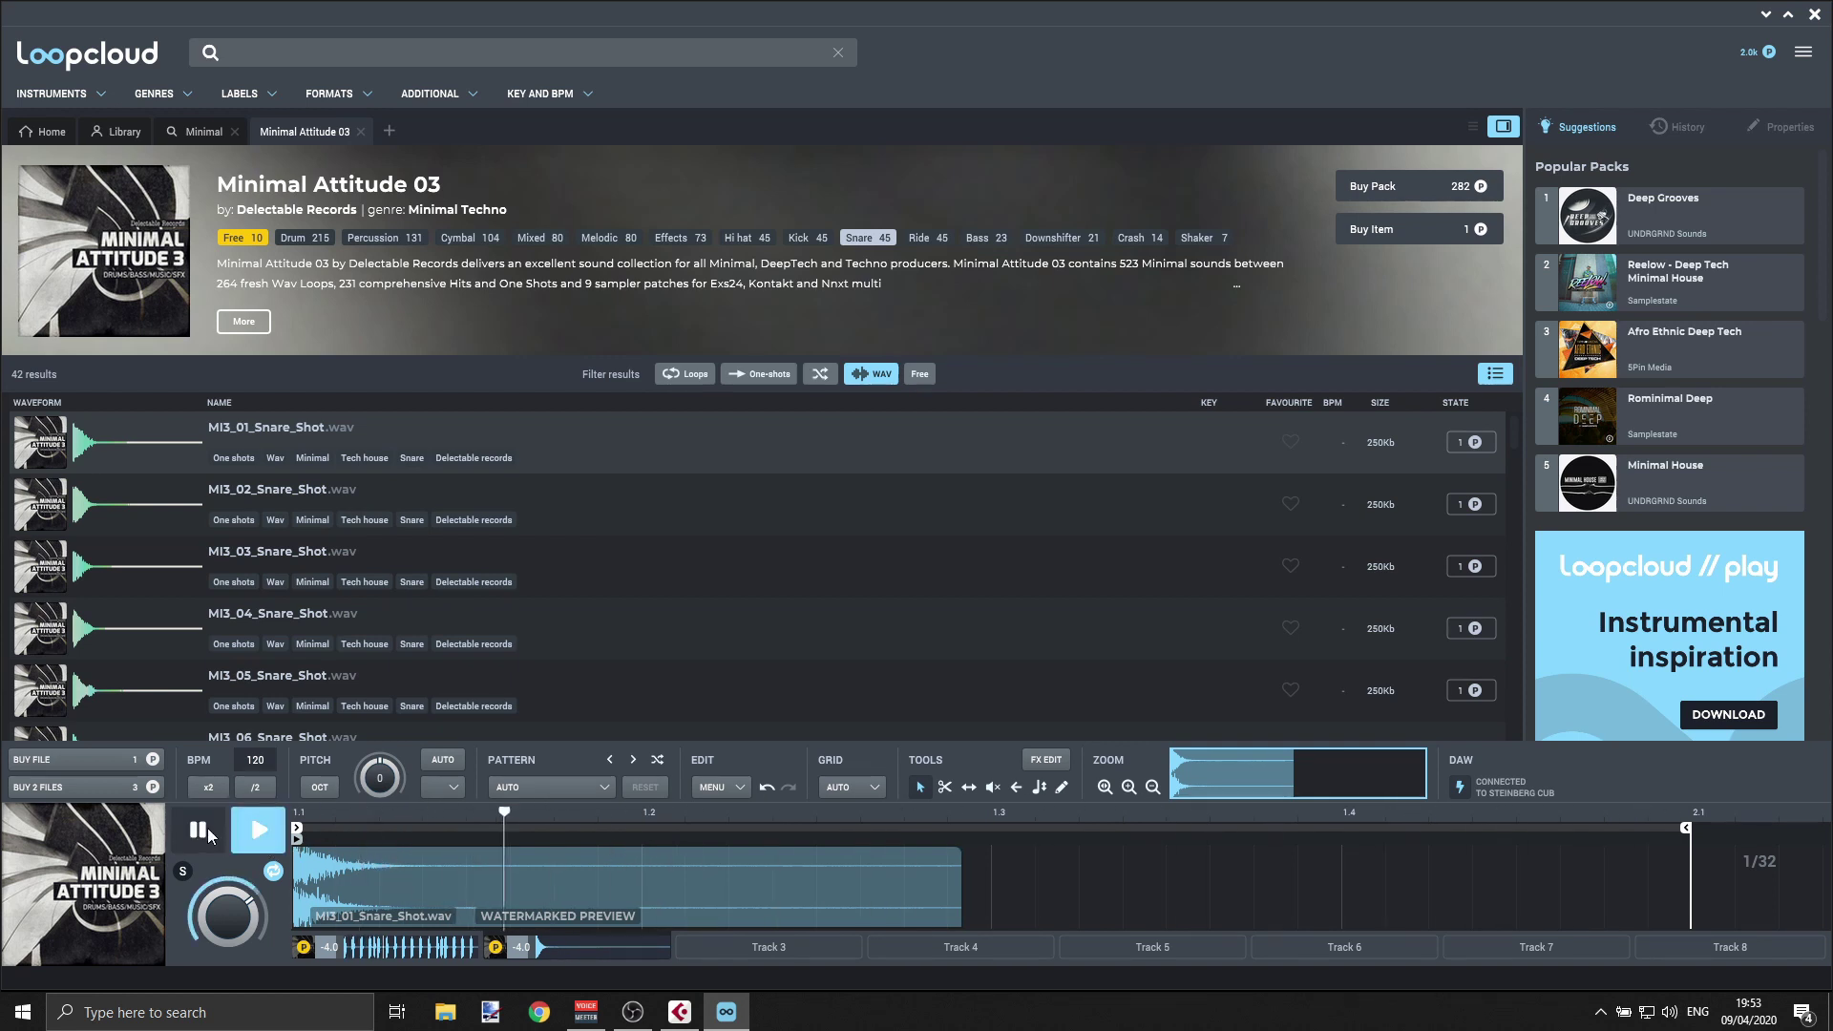
pyautogui.press('space')
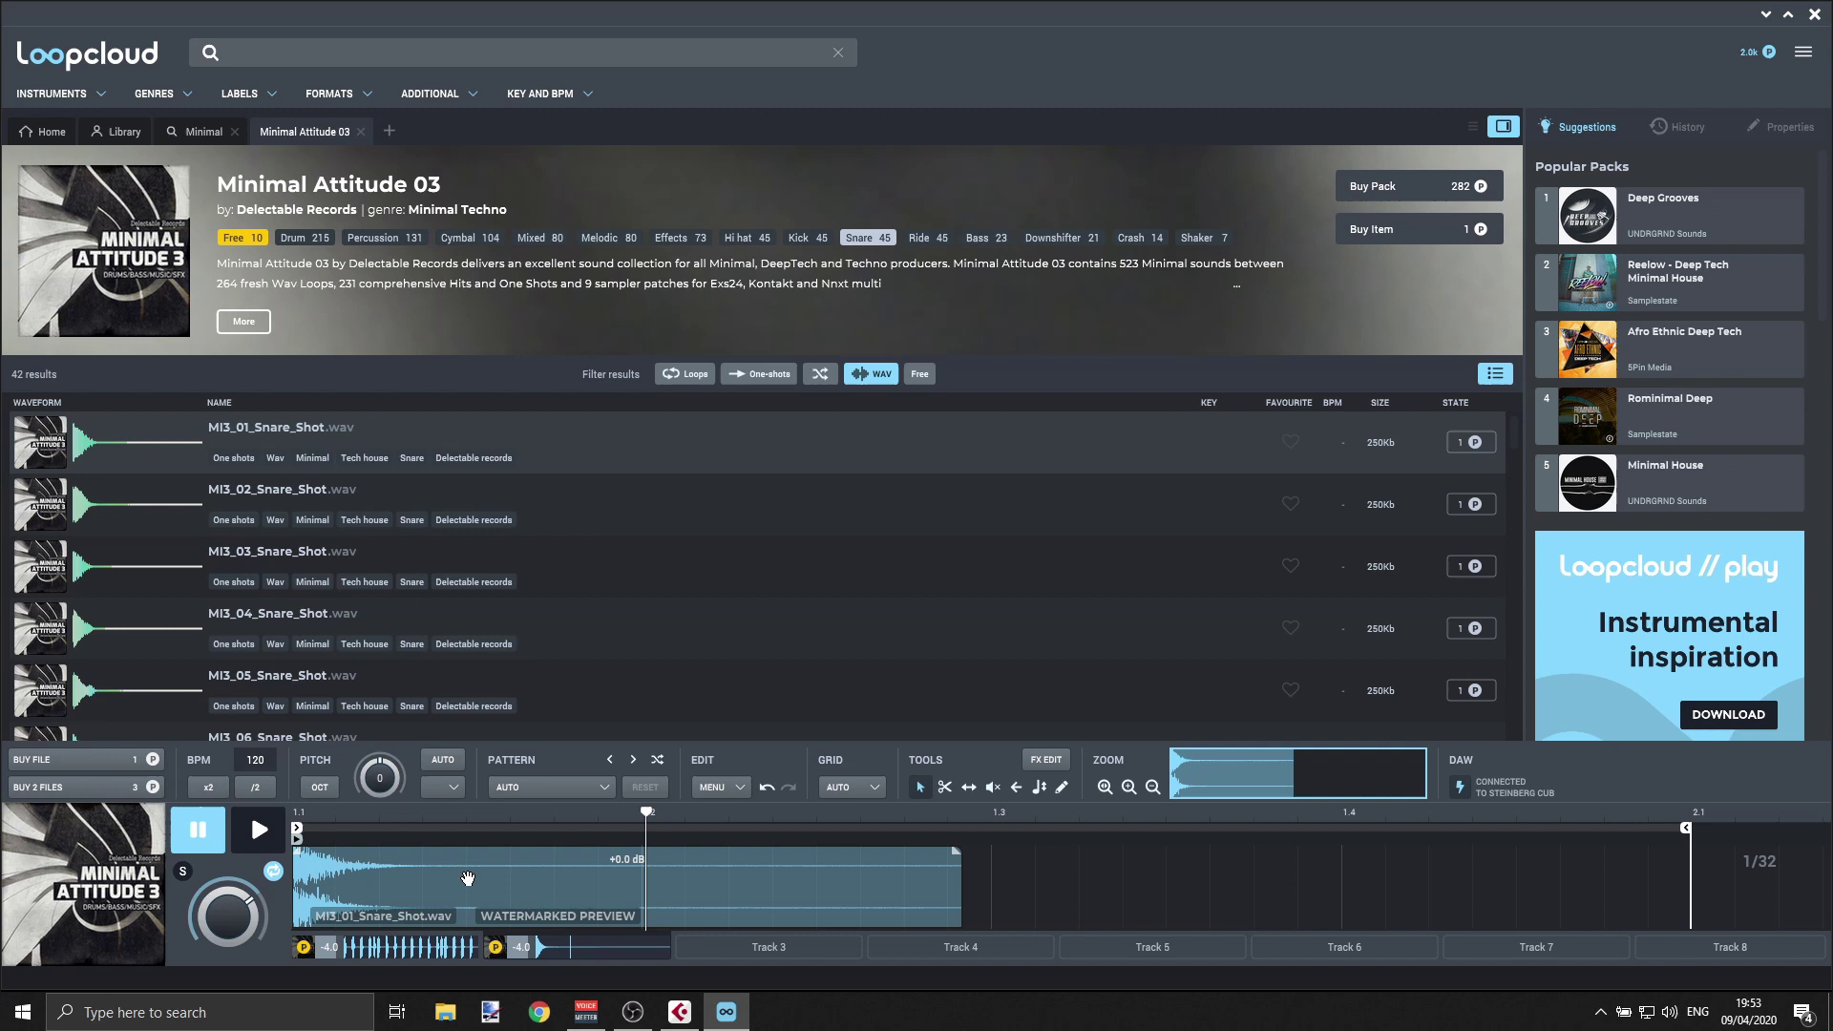
# - Move the snare hit to beat 1.2 and extend the loop end marker to bar 3.1
pyautogui.moveTo(464, 879); pyautogui.dragTo(817, 888)
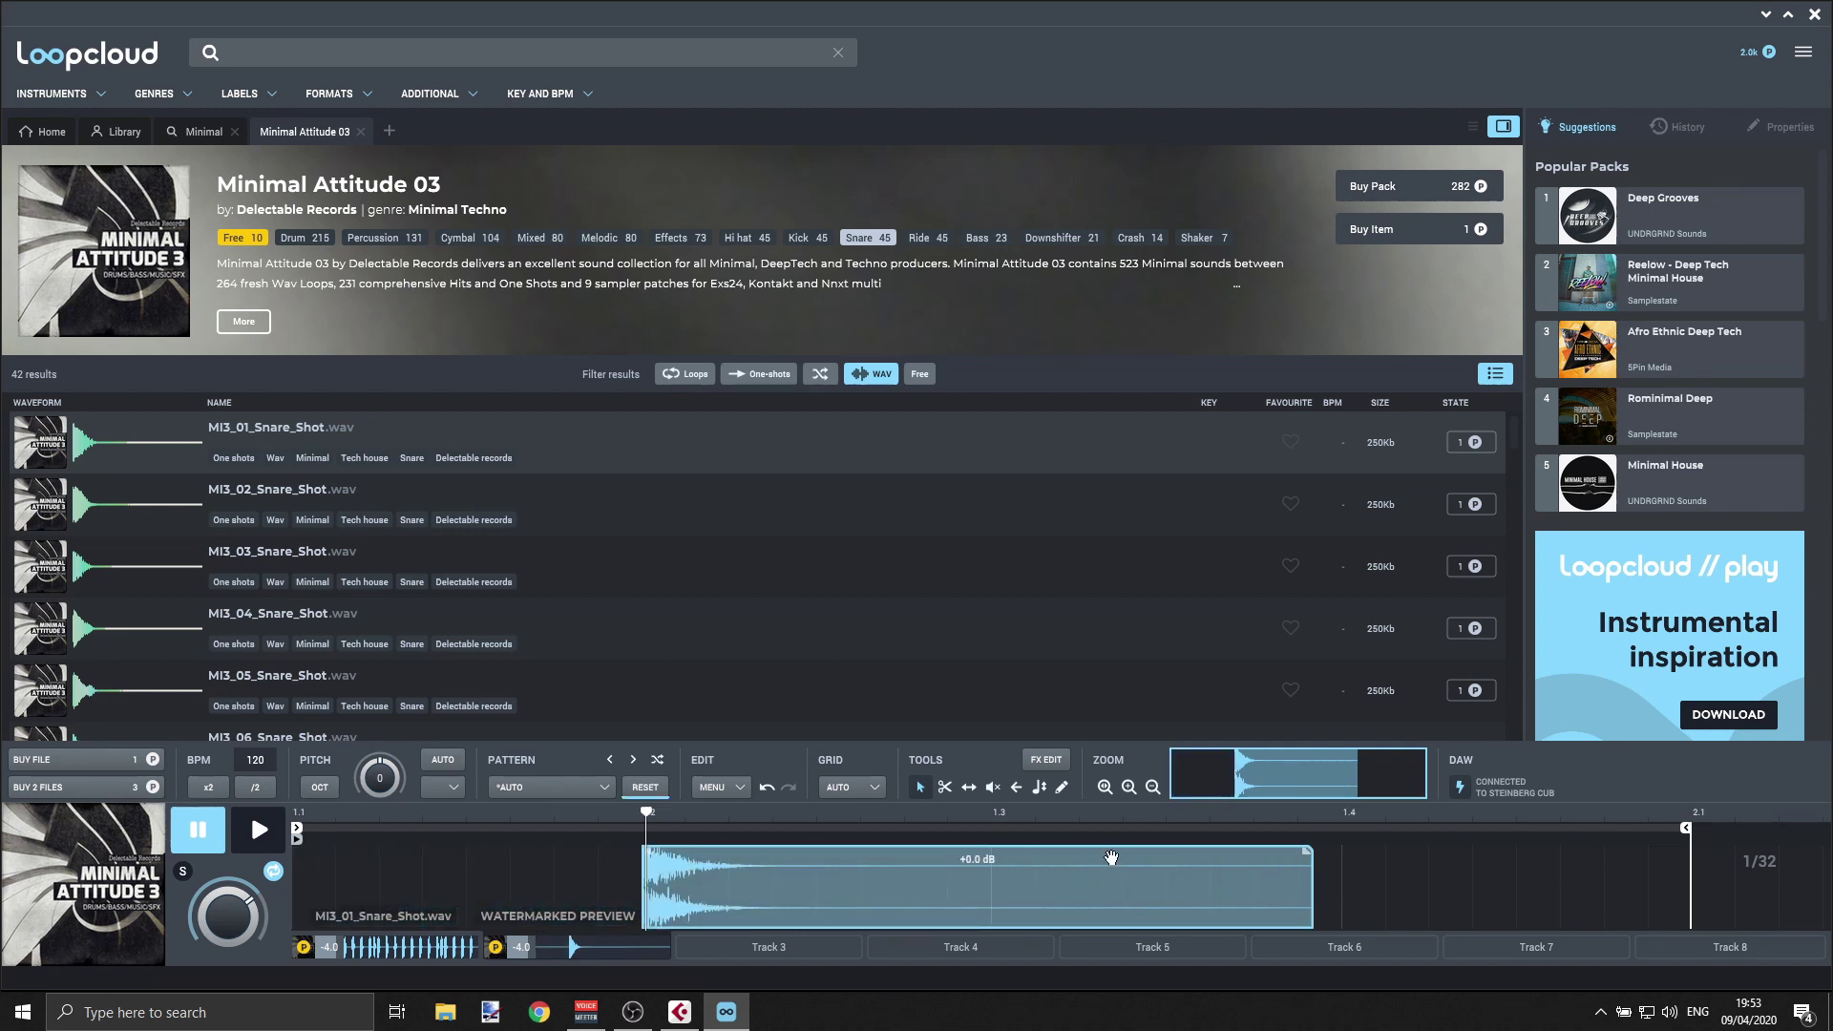
pyautogui.click(1153, 789)
pyautogui.click(1154, 789)
pyautogui.click(1153, 788)
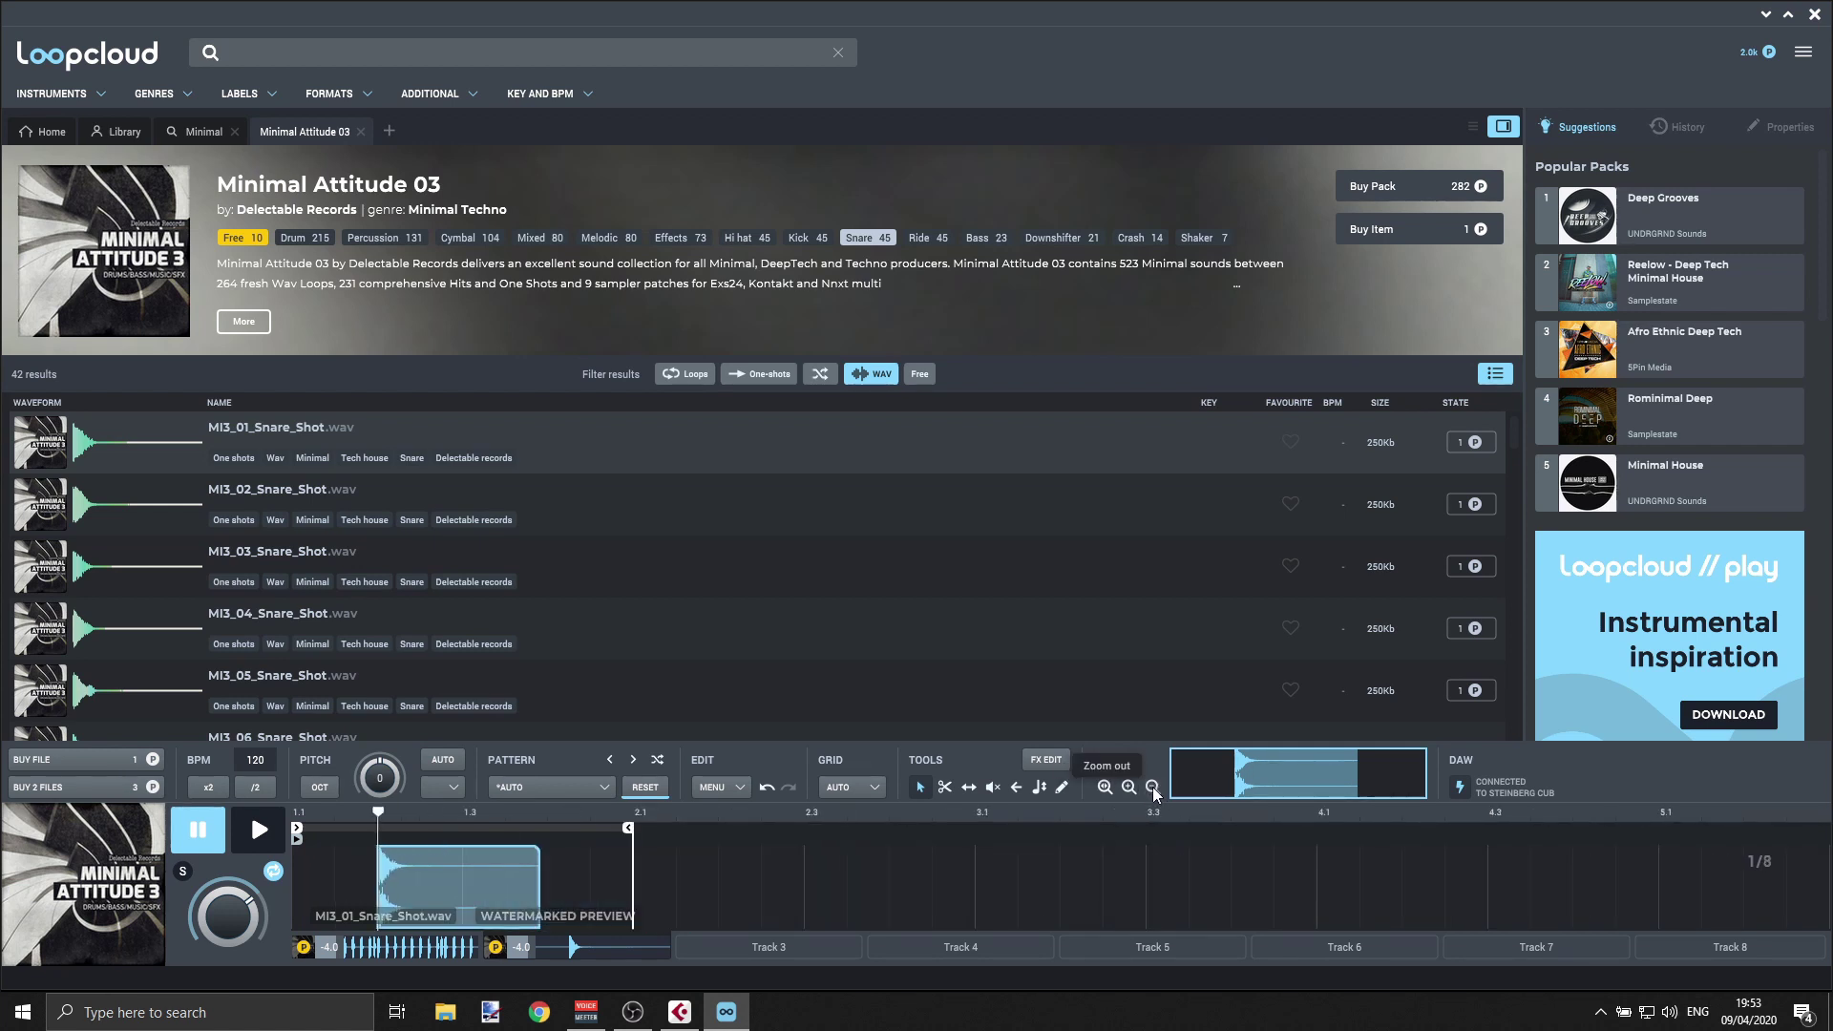
pyautogui.click(1153, 788)
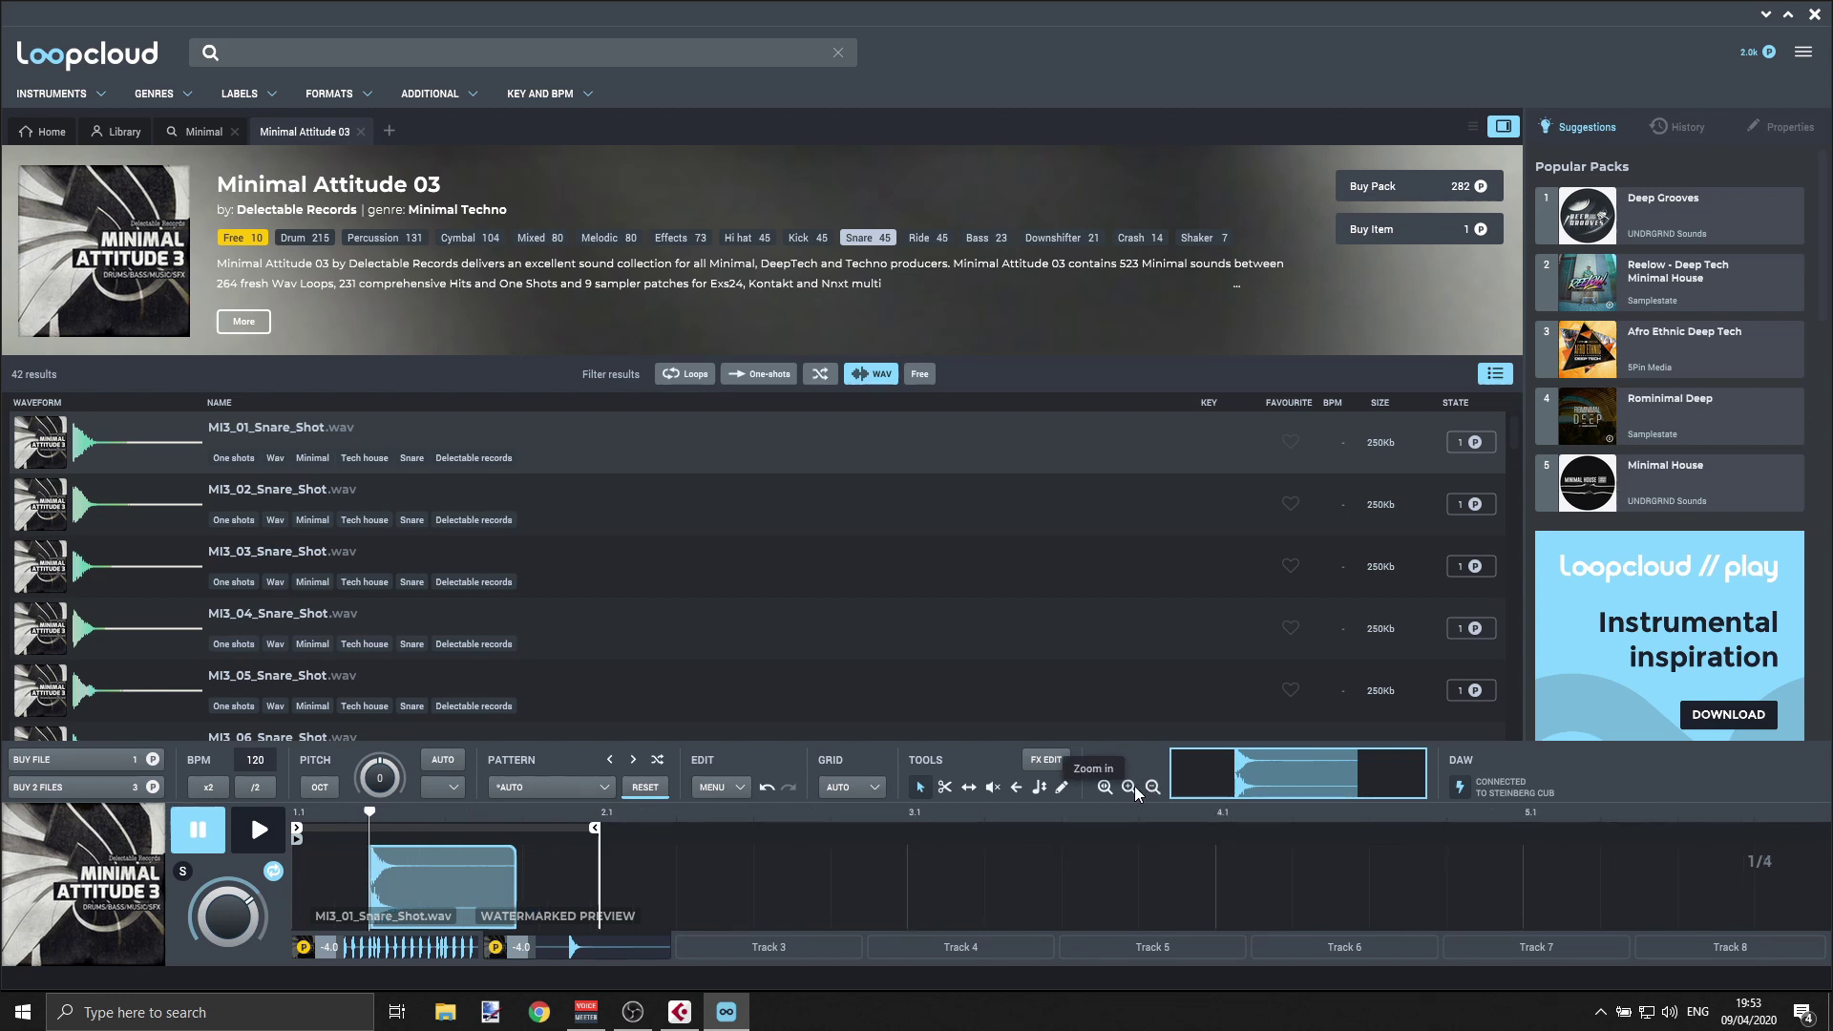
pyautogui.click(1130, 785)
pyautogui.click(1130, 785)
pyautogui.click(1153, 787)
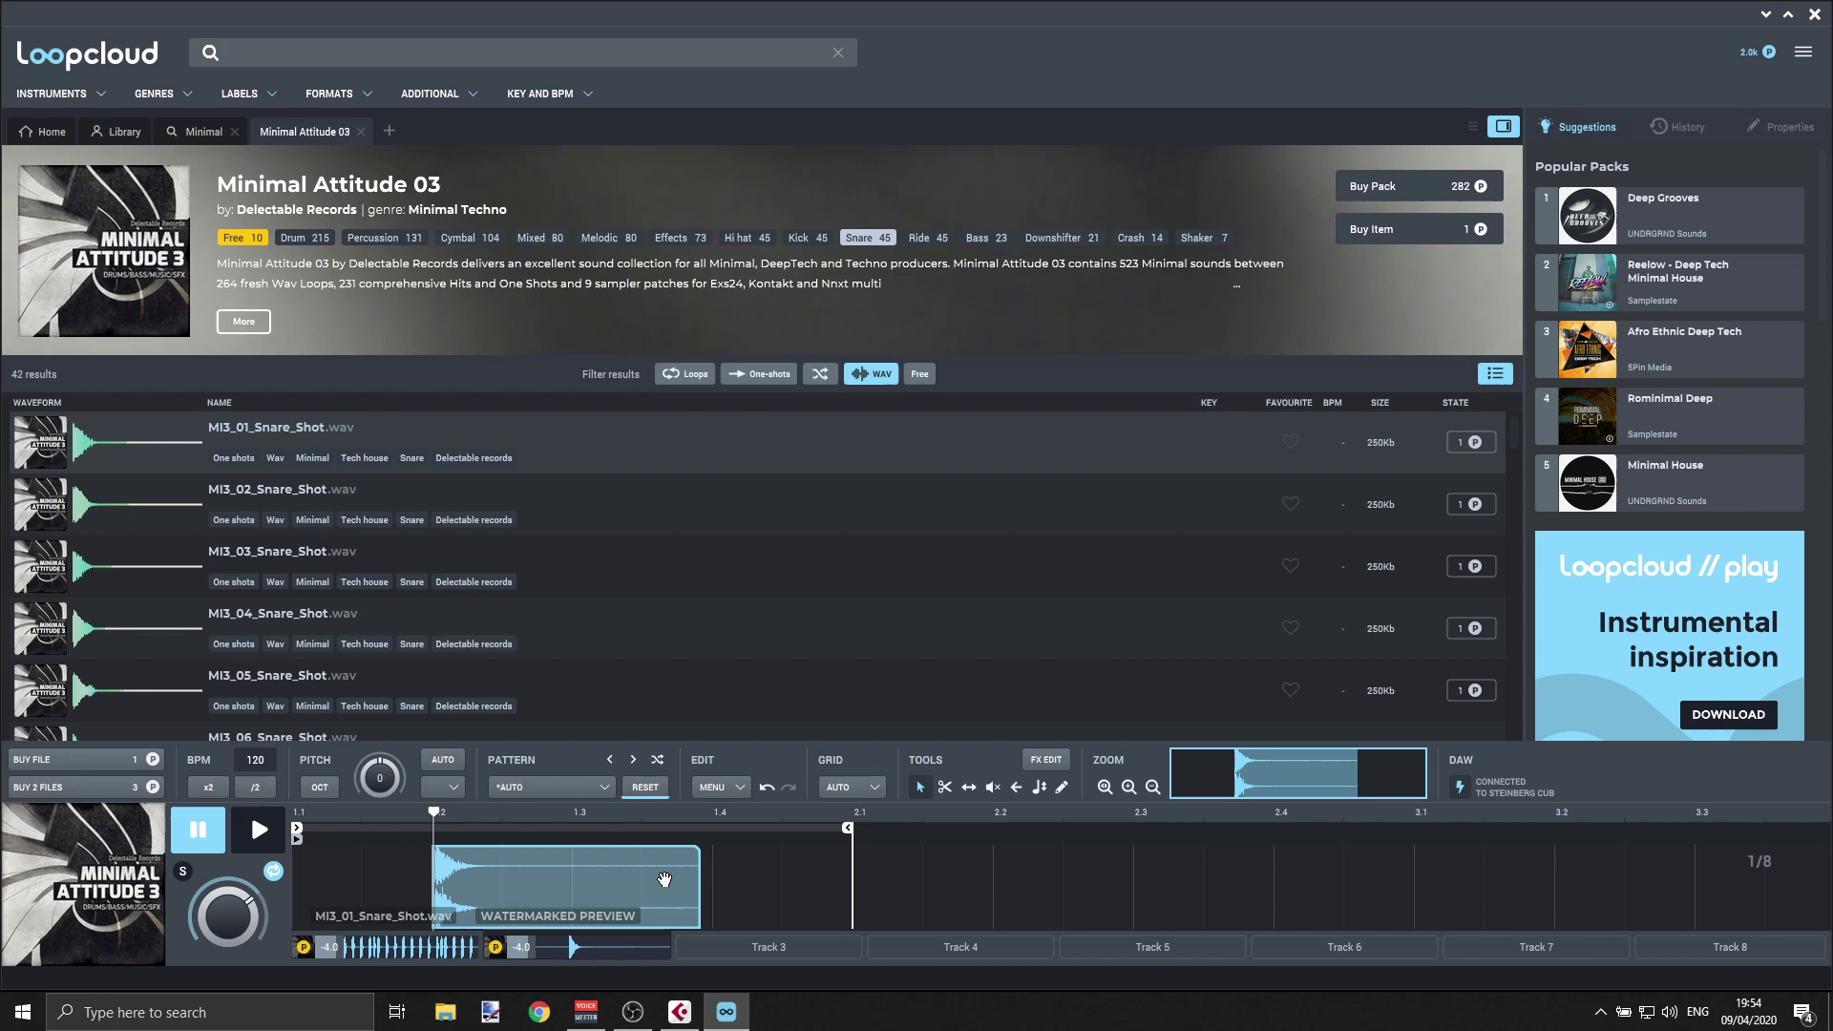
pyautogui.moveTo(620, 883); pyautogui.dragTo(880, 867)
pyautogui.moveTo(849, 829); pyautogui.dragTo(1409, 849)
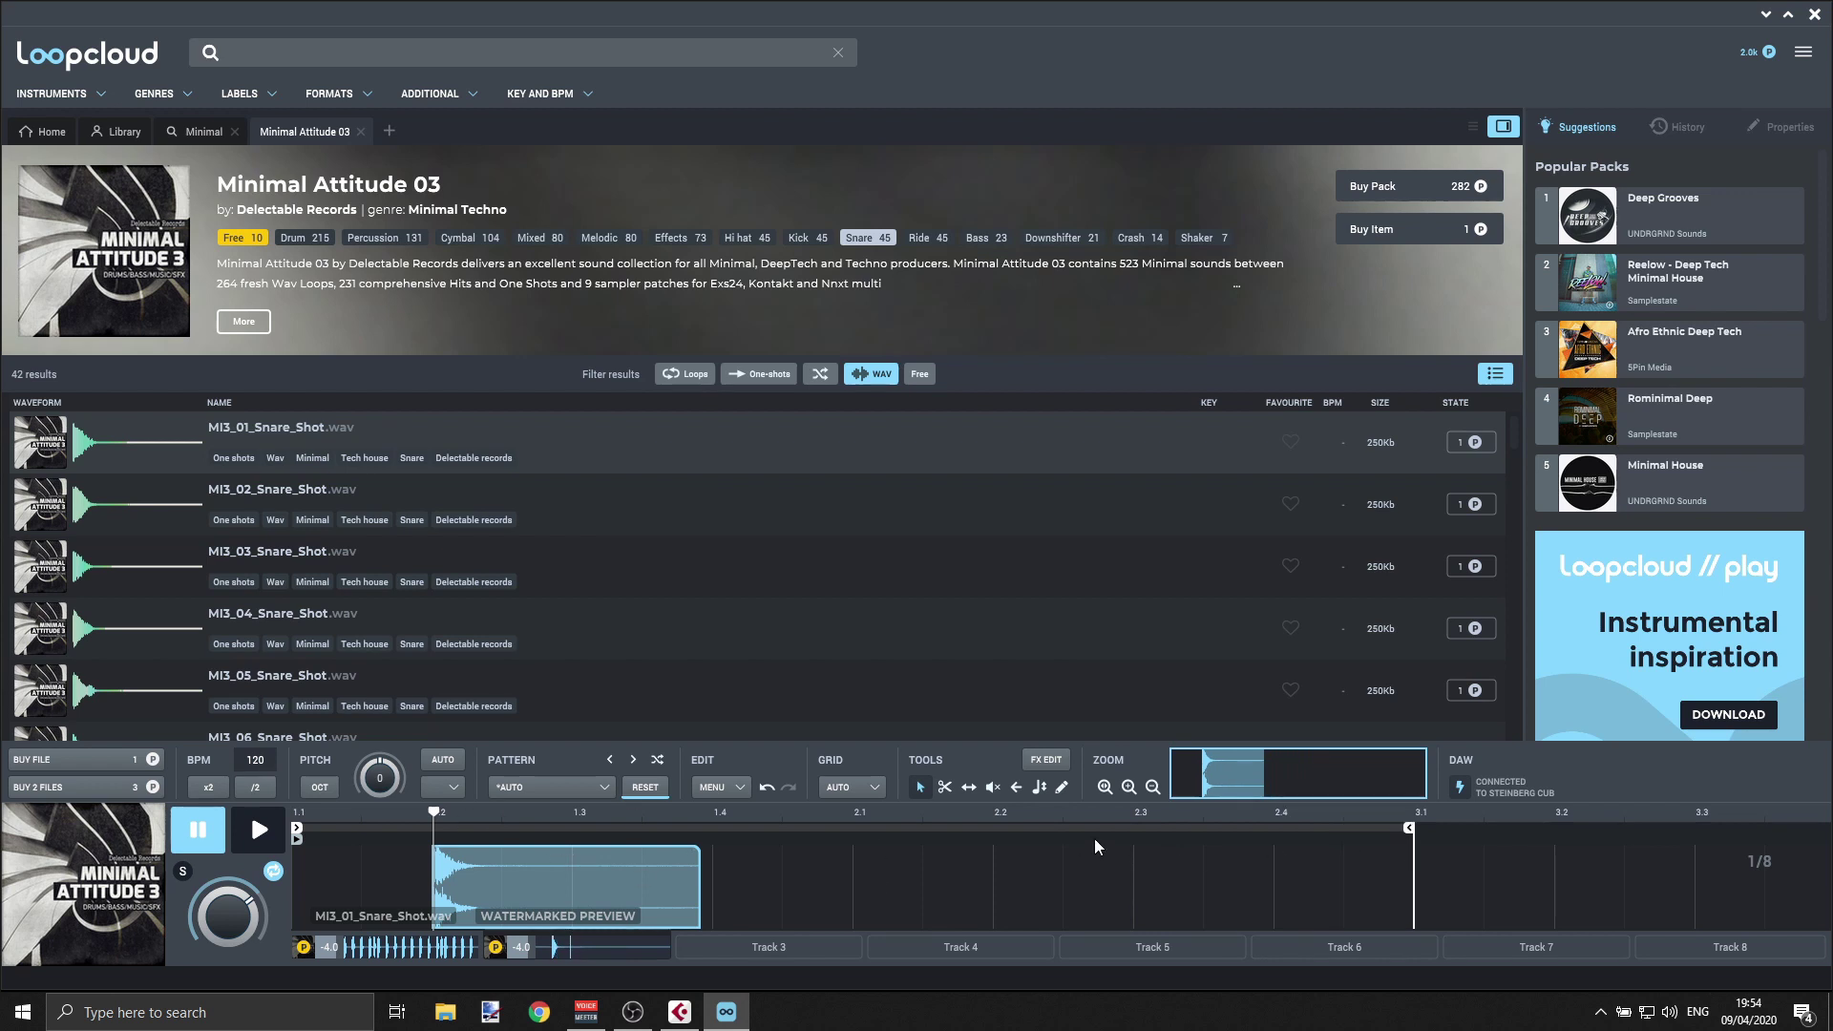
pyautogui.moveTo(608, 885)
pyautogui.mouseDown()
pyautogui.moveTo(769, 886)
pyautogui.moveTo(601, 885)
pyautogui.mouseUp()
# - Duplicate the snare hit, place the copy at beat 2.2, and preview the kick-snare pattern
pyautogui.rightClick(575, 878)
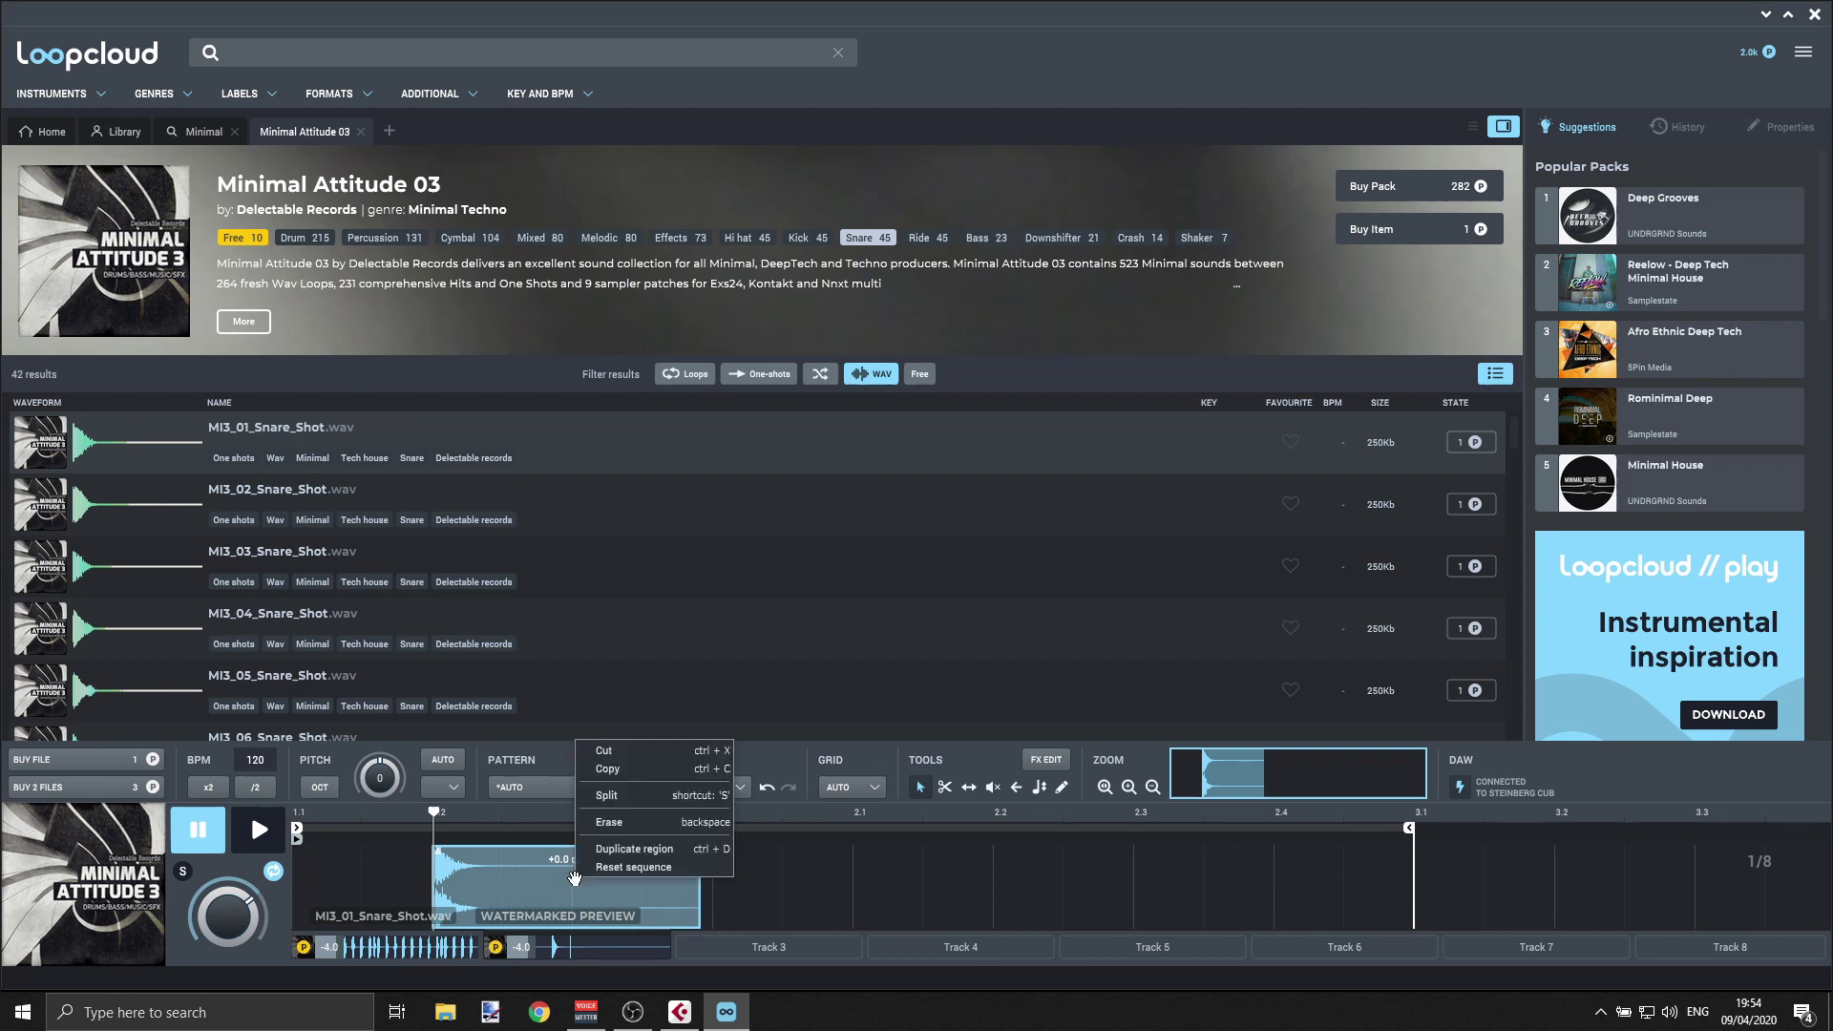
pyautogui.click(656, 766)
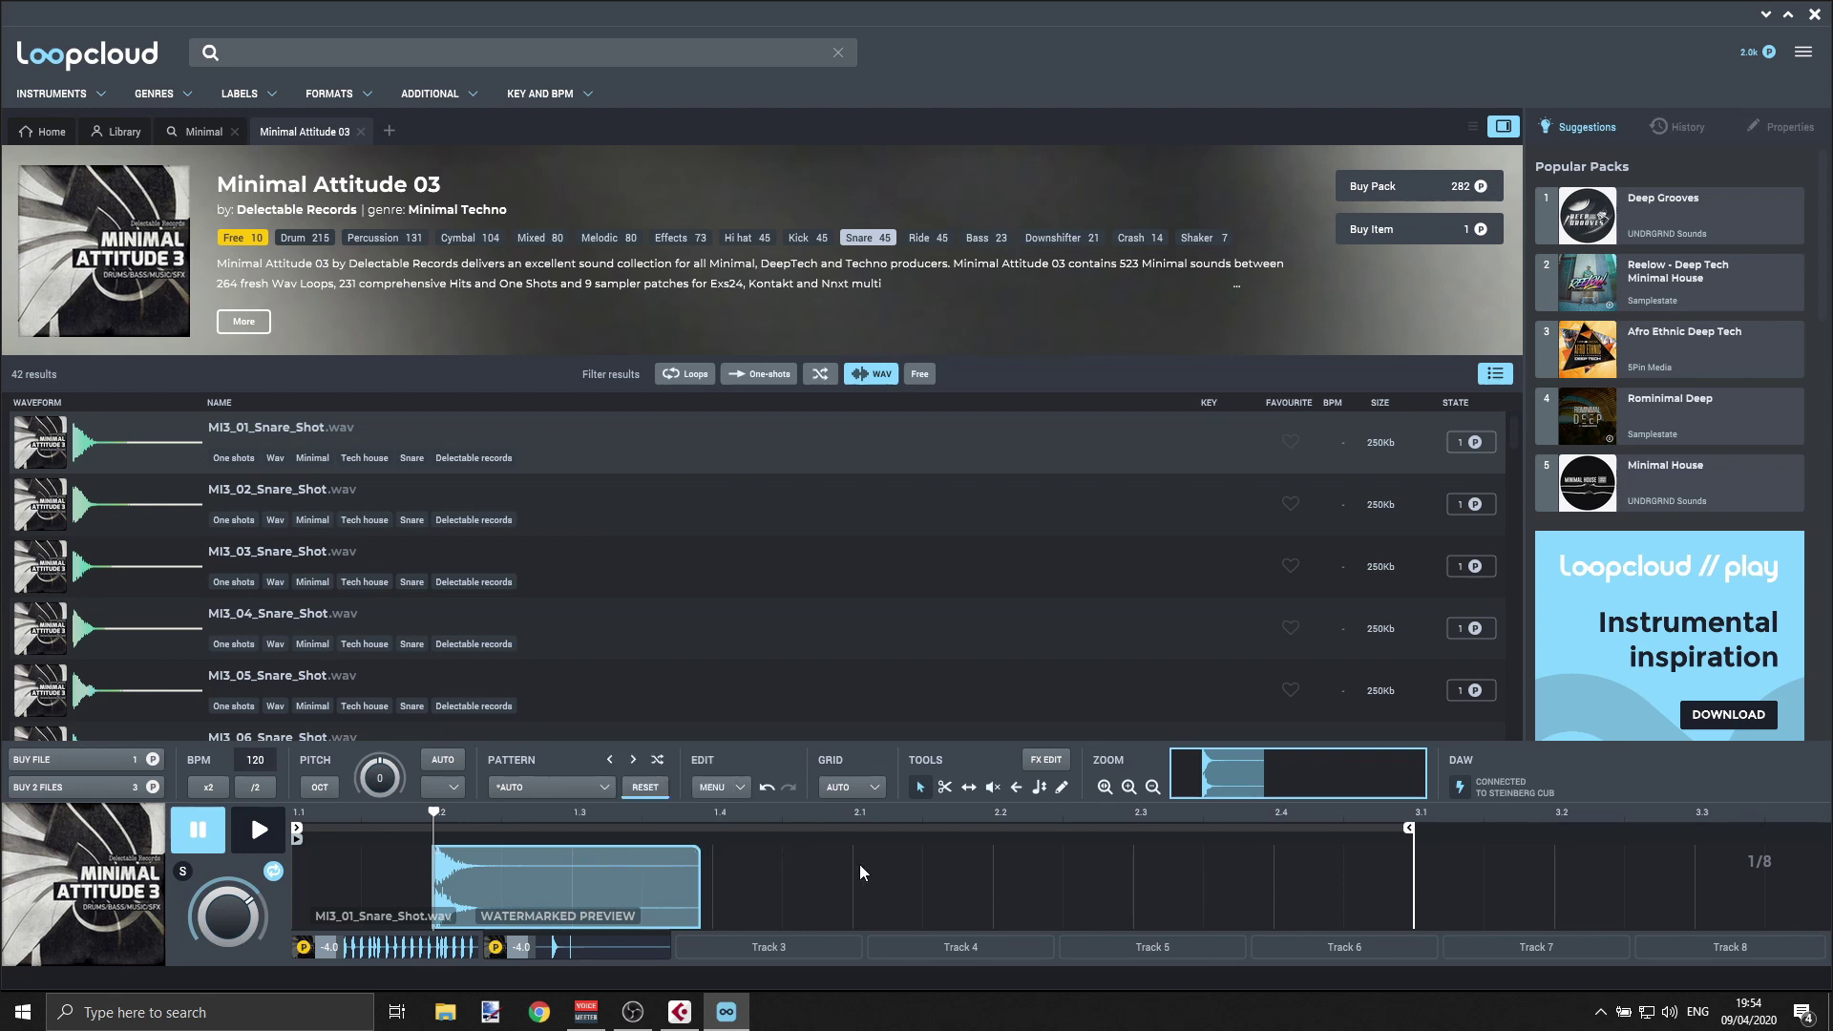
pyautogui.moveTo(630, 871); pyautogui.dragTo(564, 888)
pyautogui.hotkey('ctrl', 'd')
pyautogui.moveTo(725, 886); pyautogui.dragTo(1074, 888)
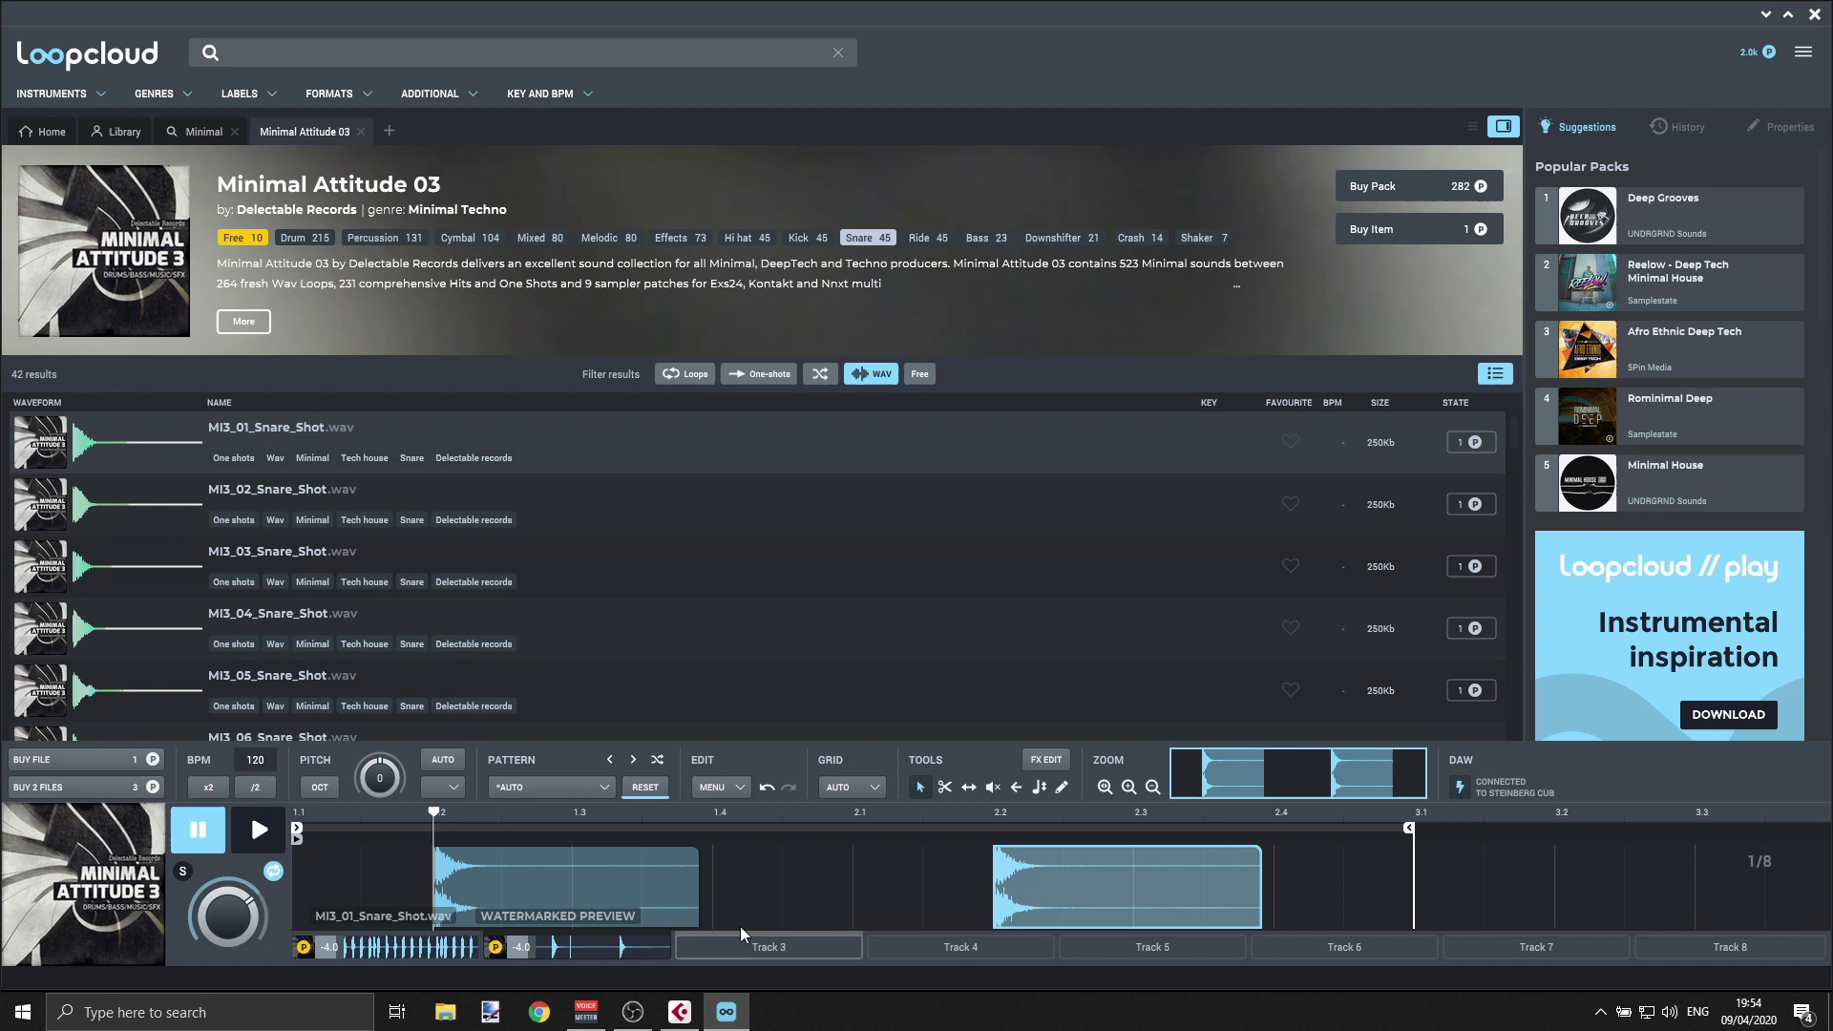
pyautogui.click(258, 835)
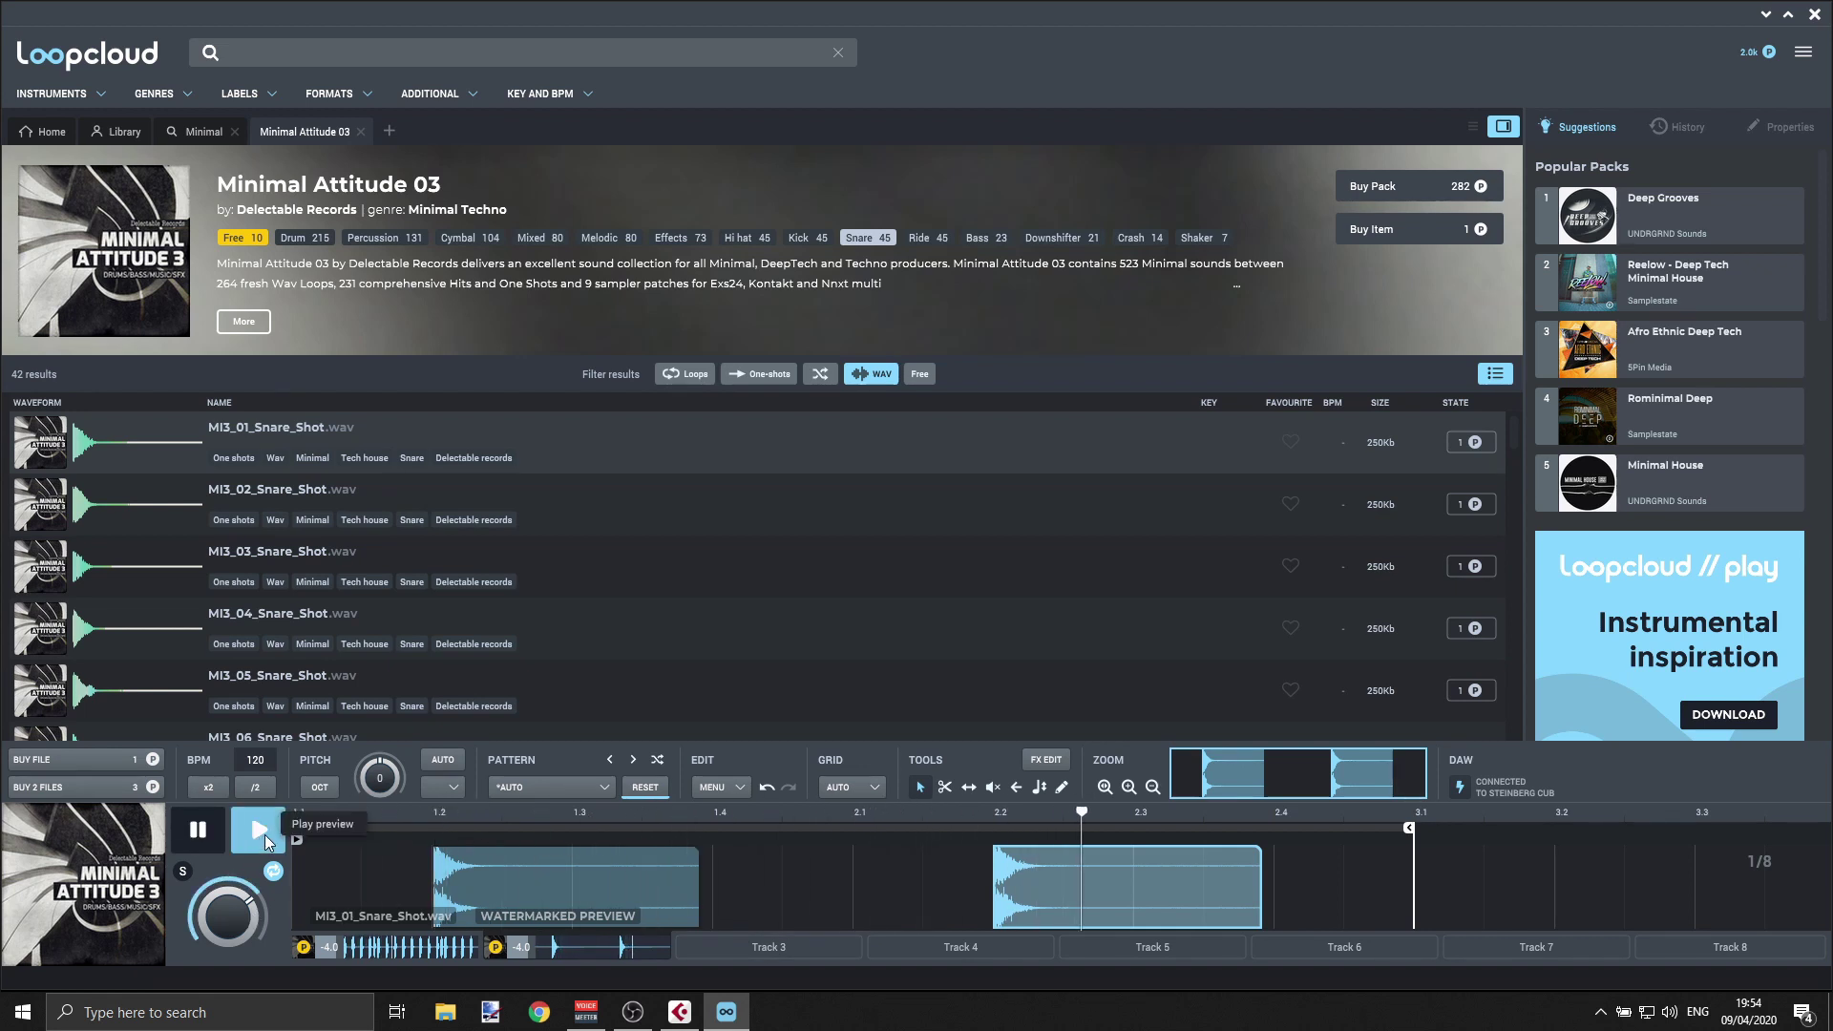
pyautogui.click(265, 835)
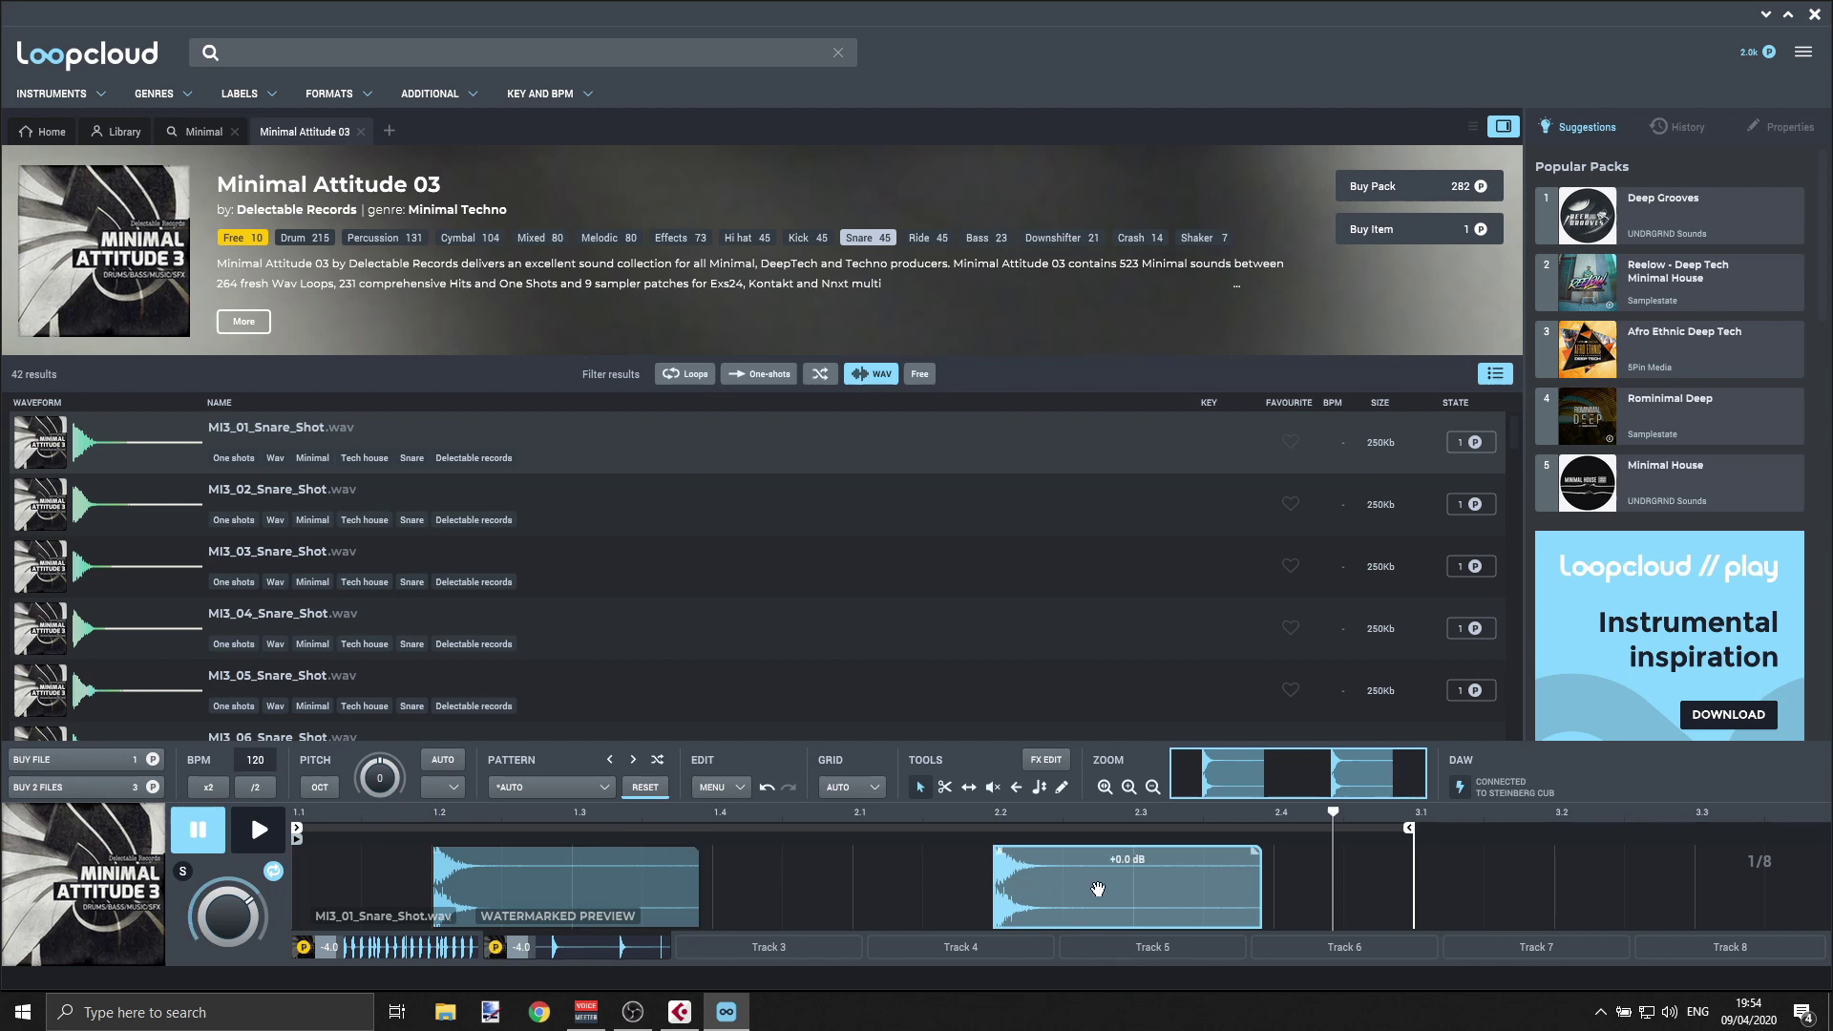
# - Clear the MI3_01 snare pattern and load MI3_03_Snare_Shot.wav as a single hit
pyautogui.rightClick(621, 944)
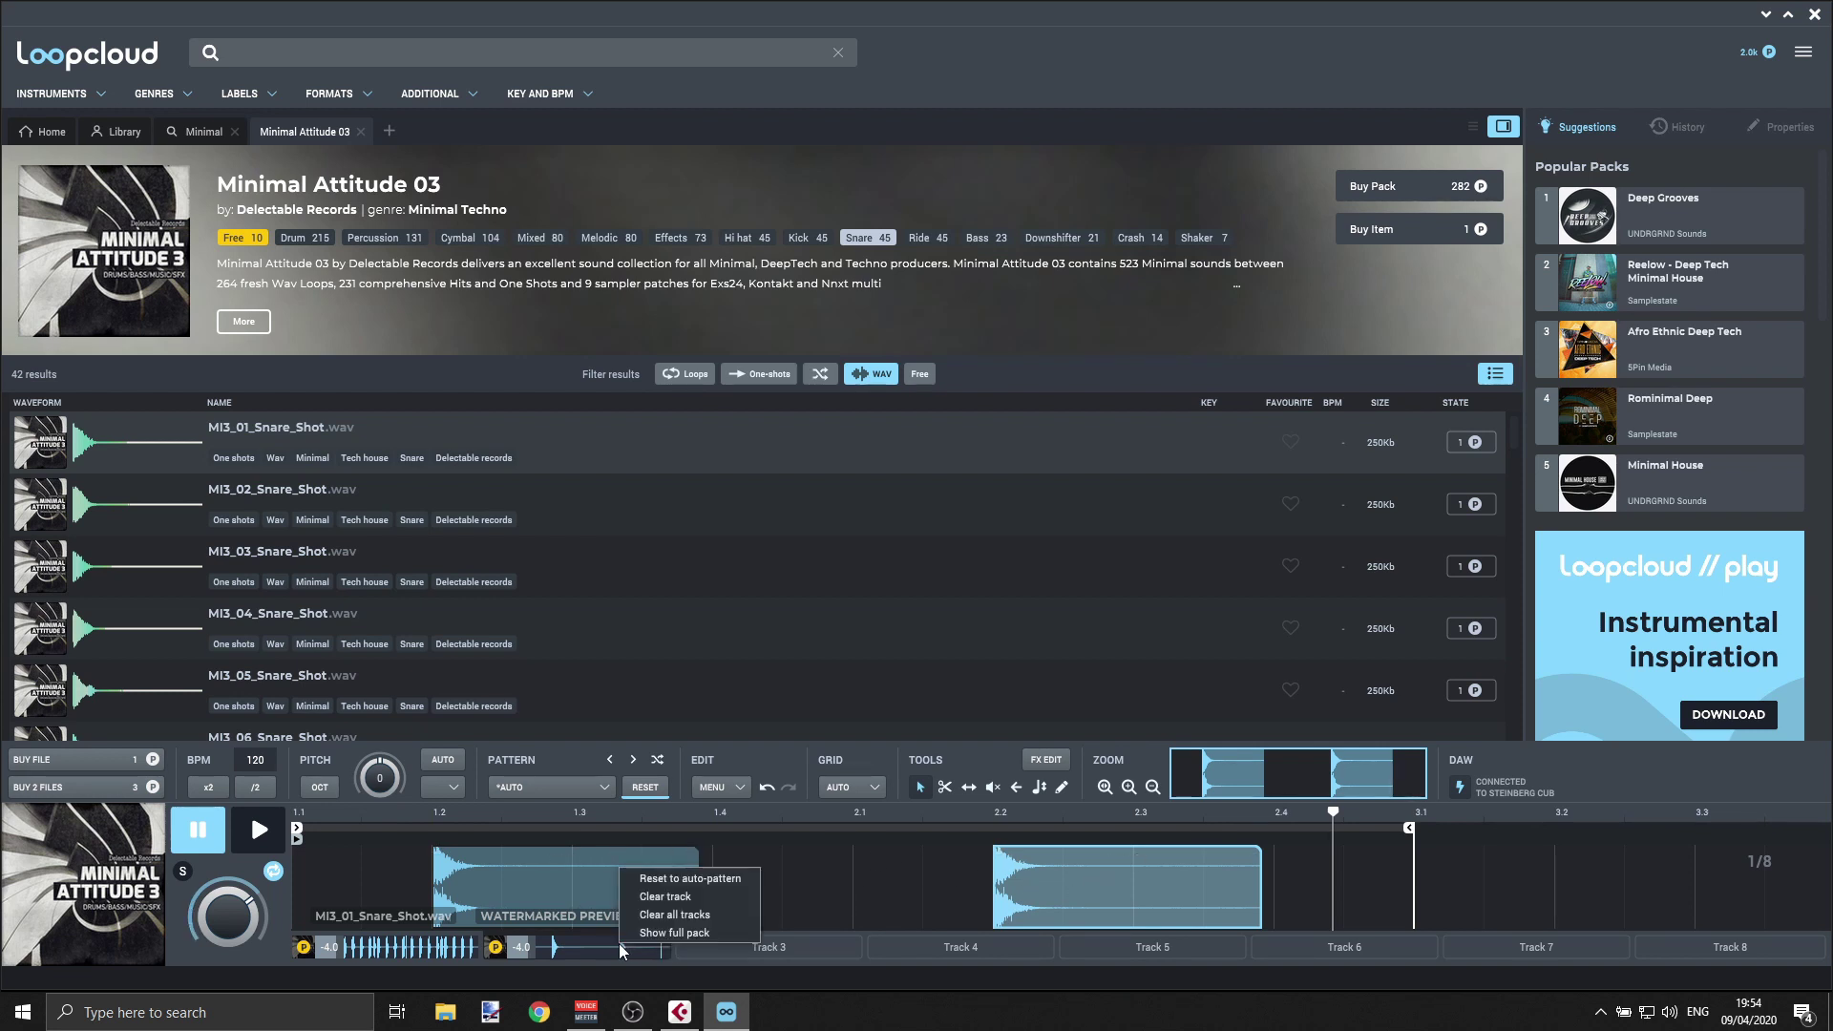
pyautogui.click(707, 897)
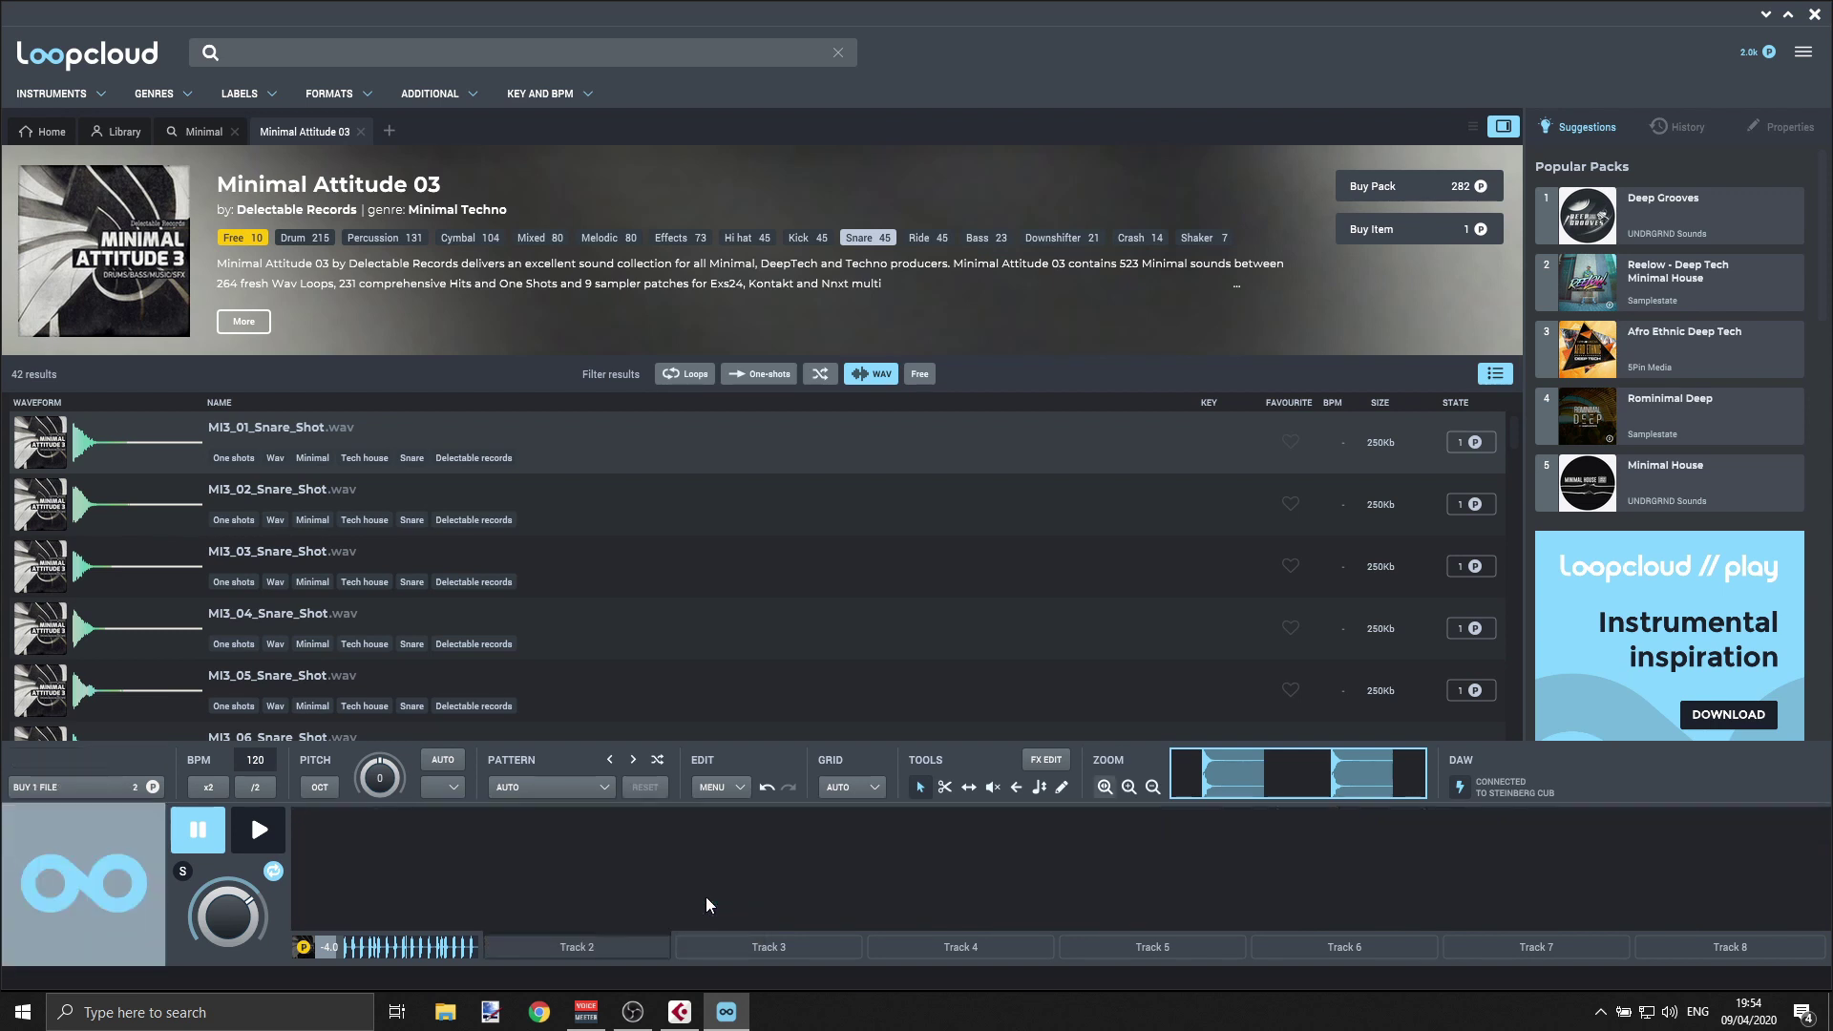
pyautogui.click(311, 553)
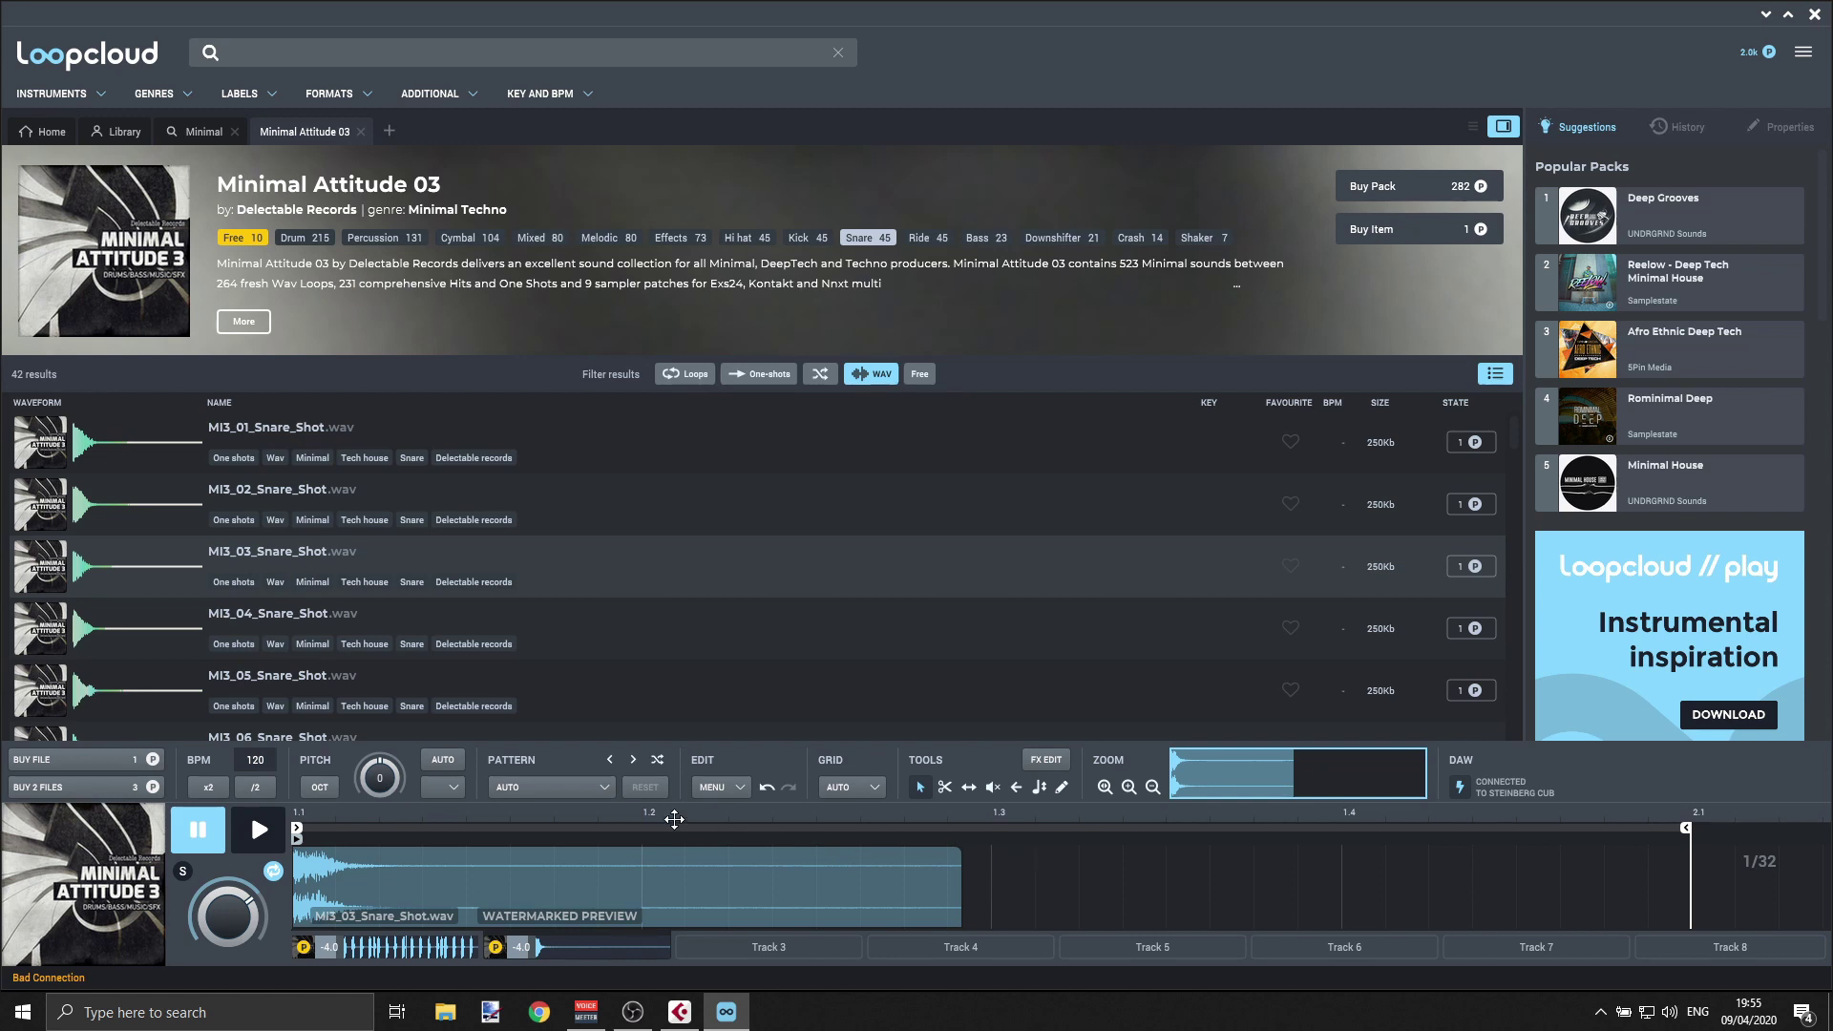
# - Apply the Snares and Claps preset Trap Snares 1 to the snare and play it
pyautogui.click(603, 789)
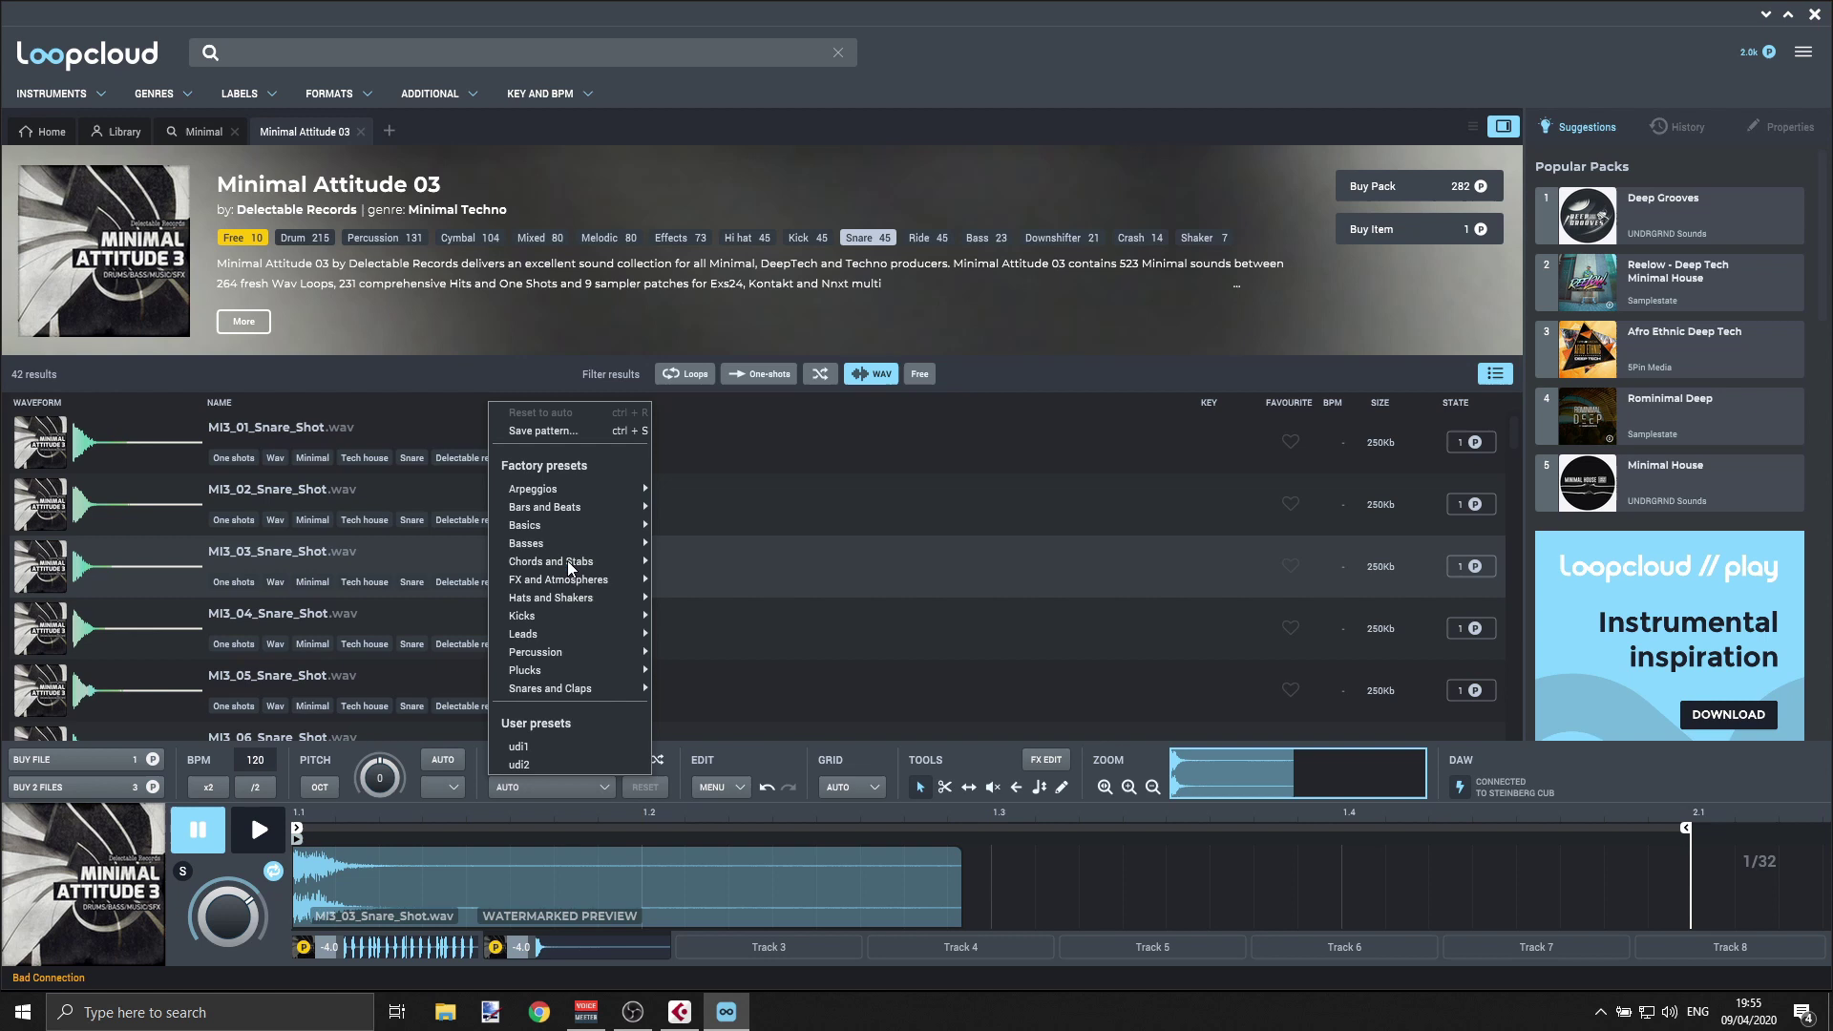
pyautogui.moveTo(562, 491)
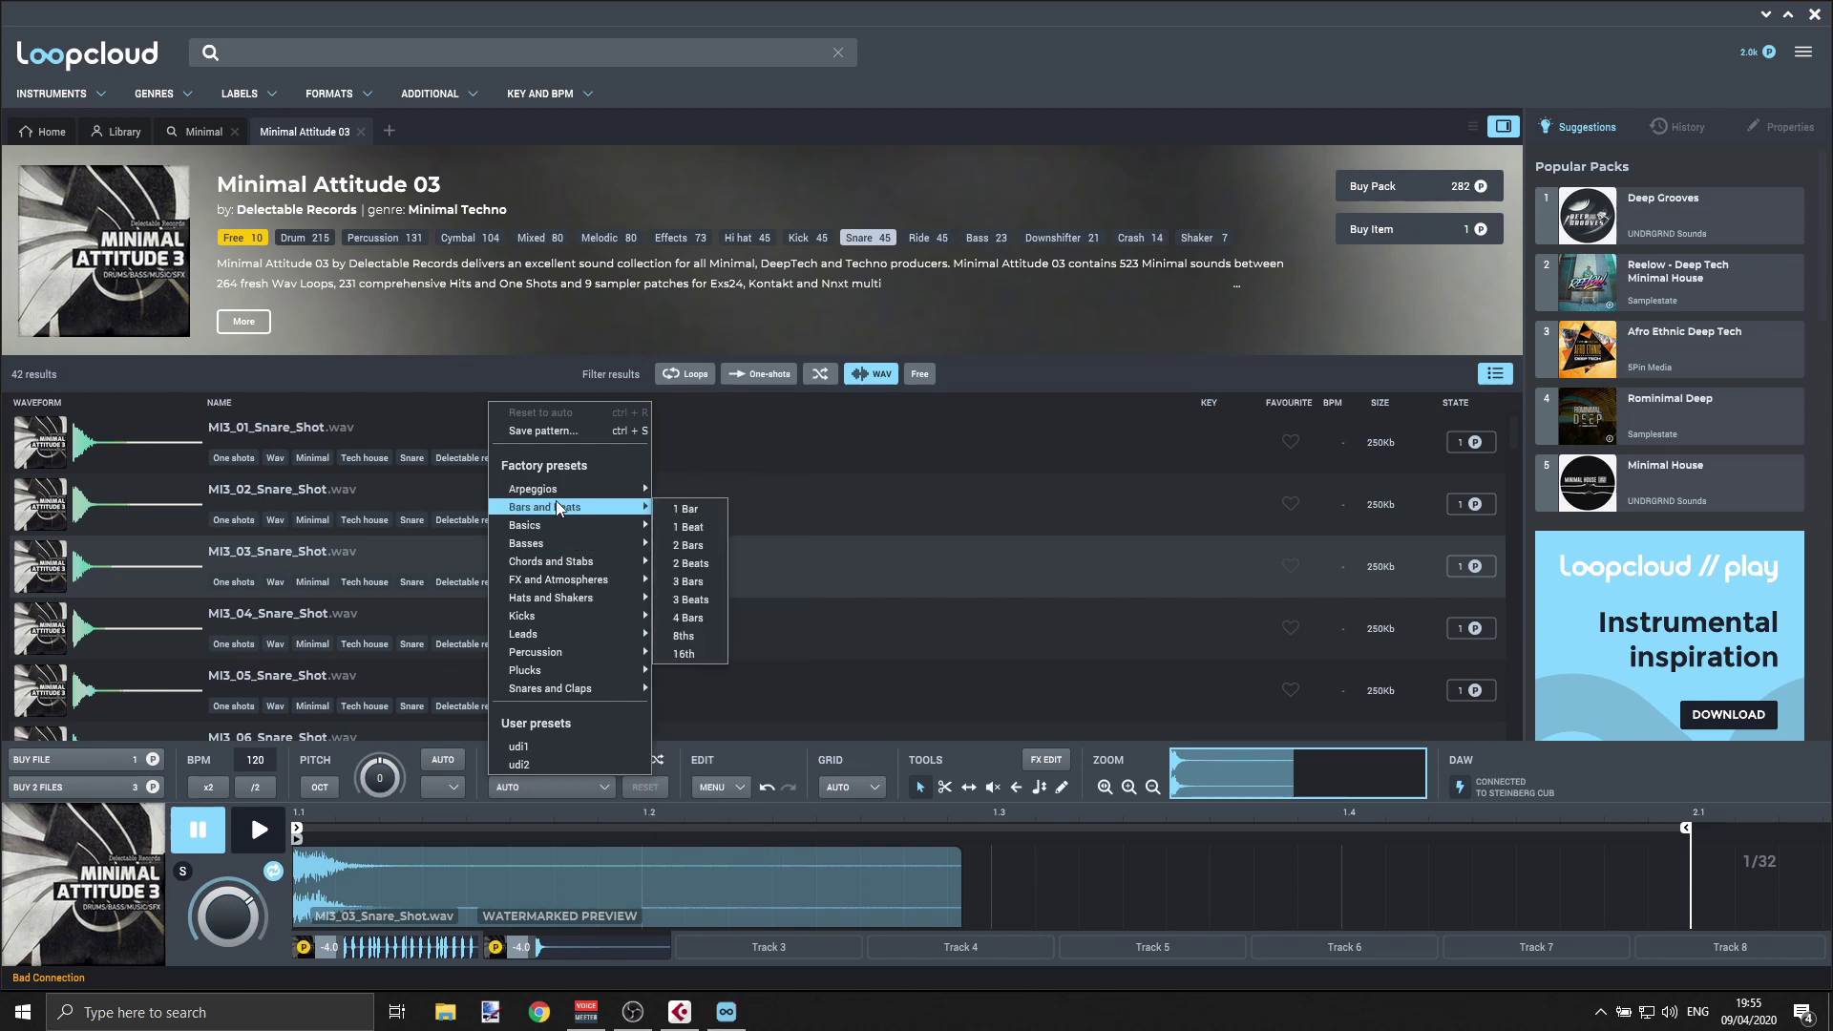
pyautogui.moveTo(530, 672)
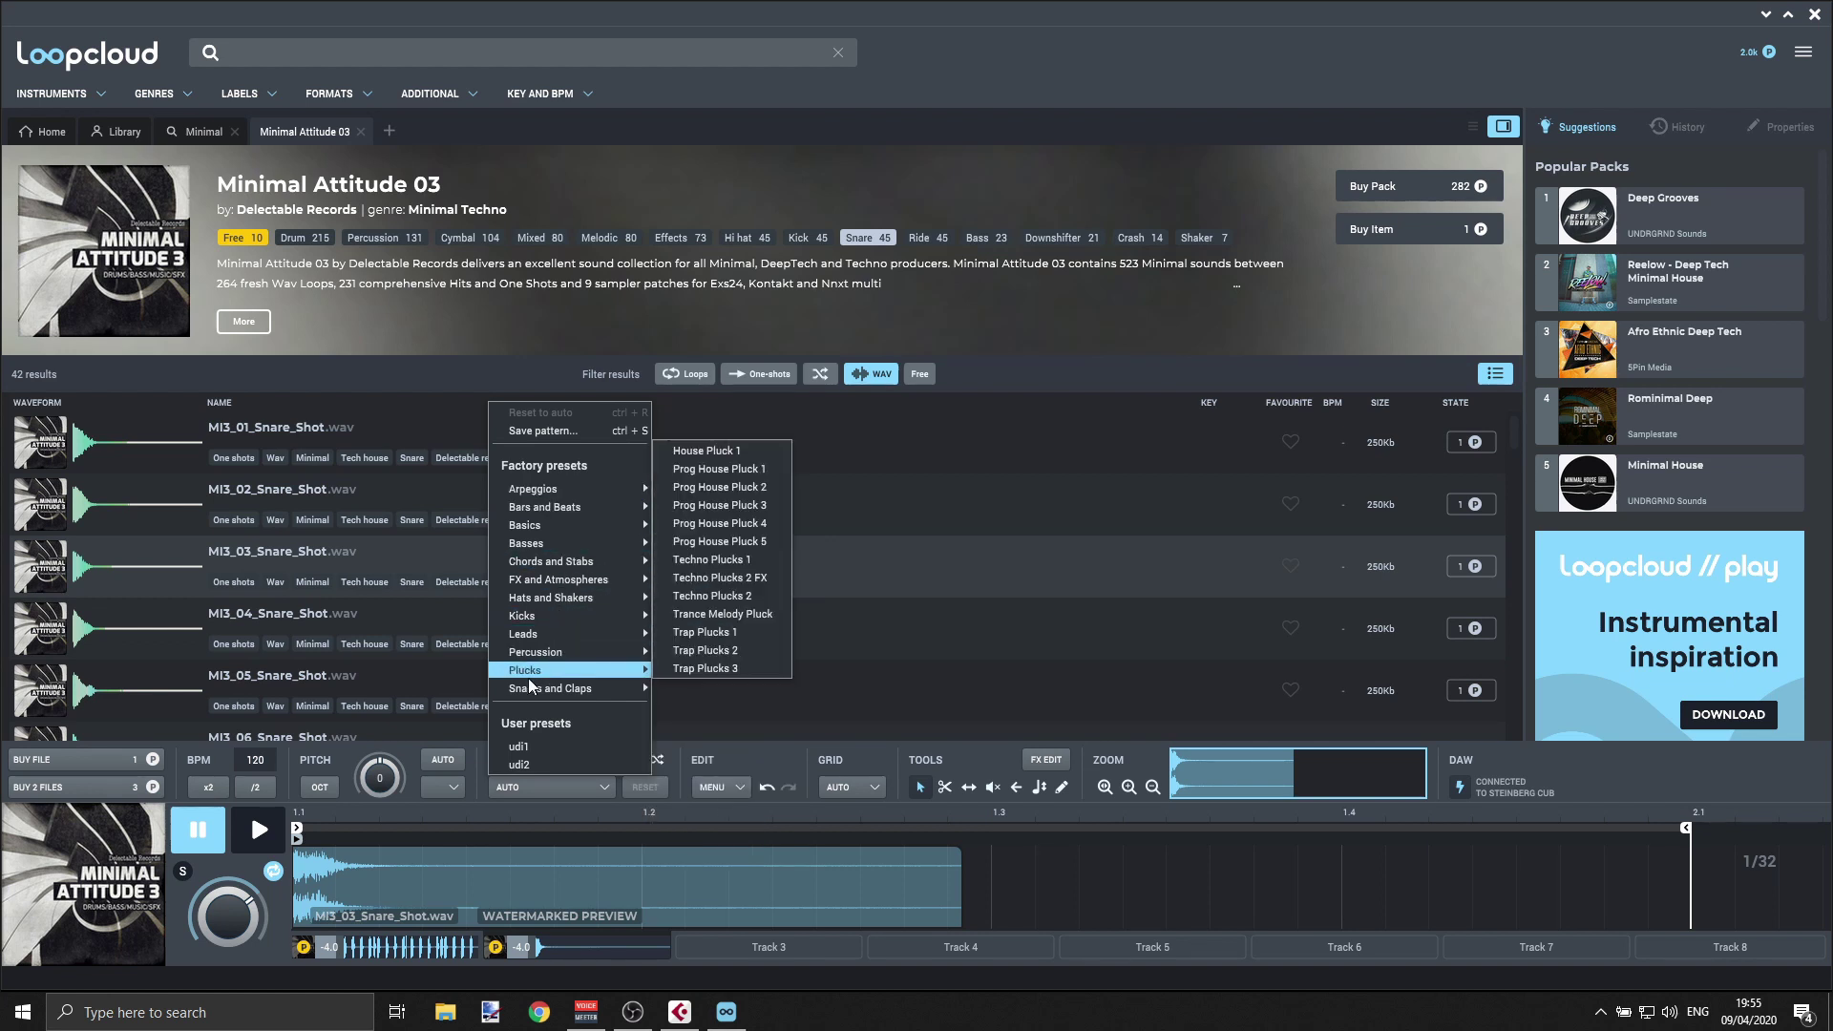
pyautogui.moveTo(587, 691)
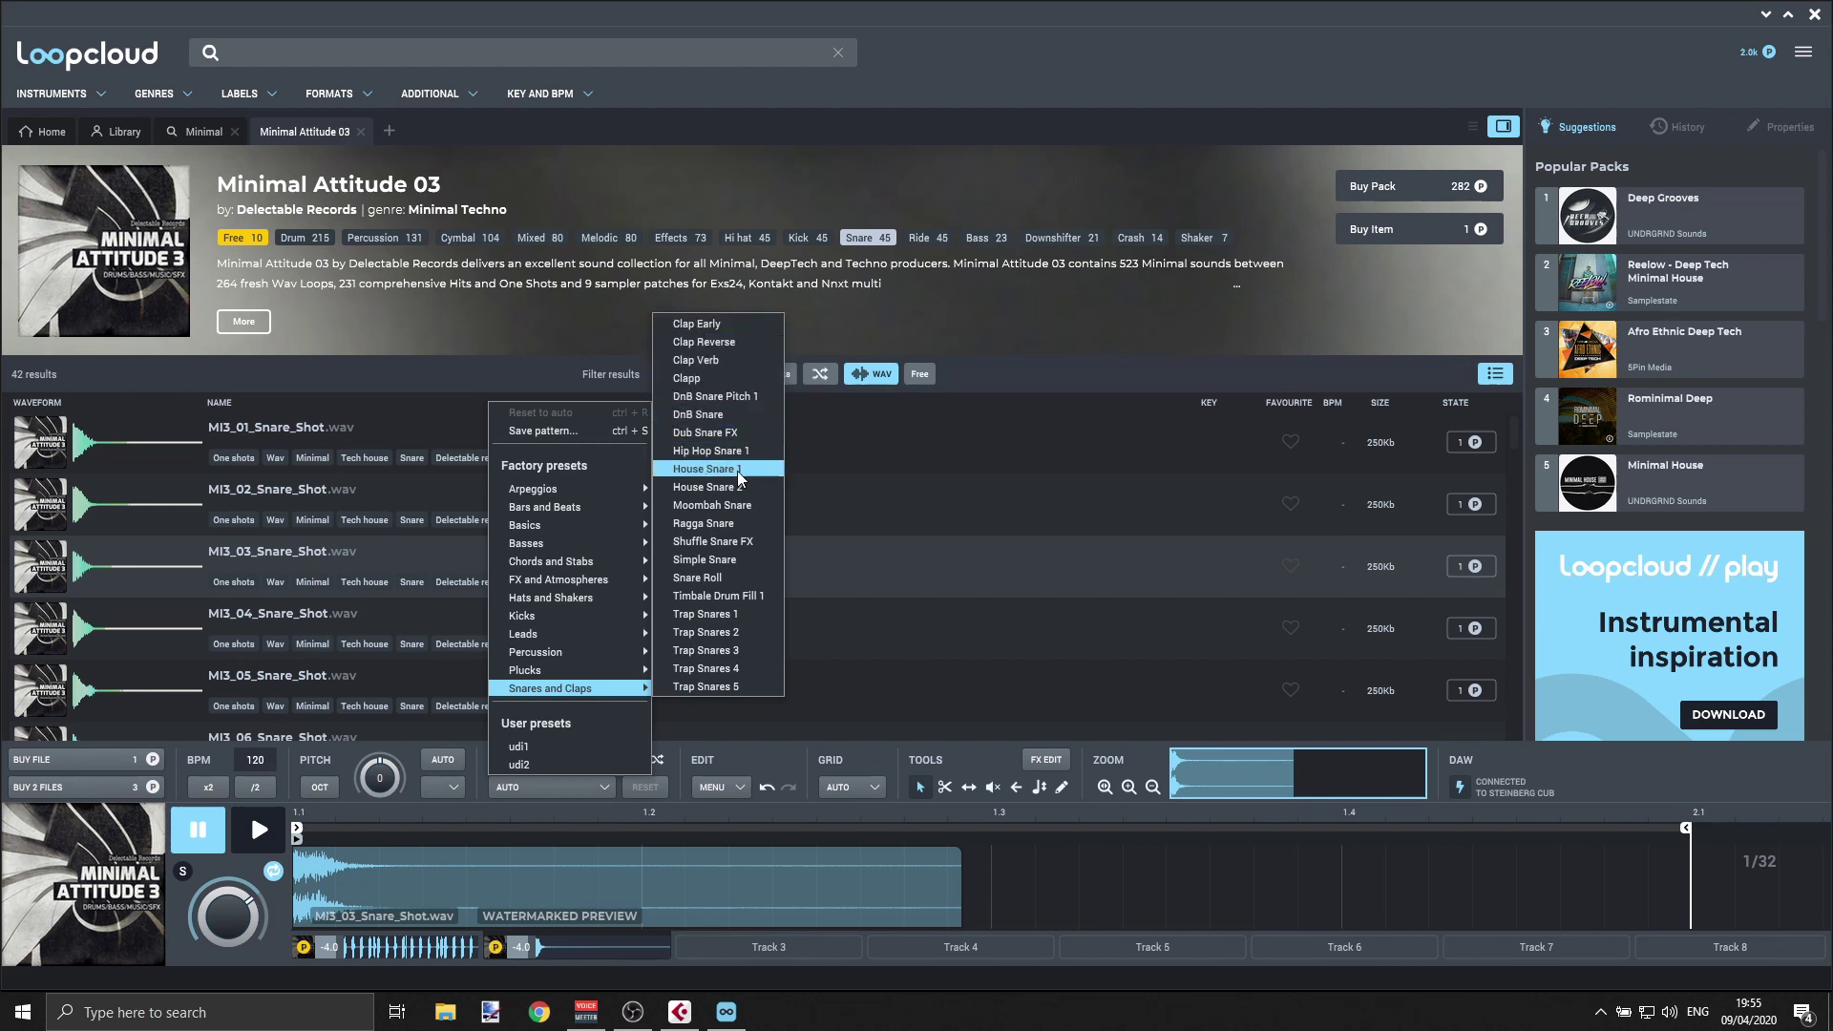
pyautogui.click(735, 618)
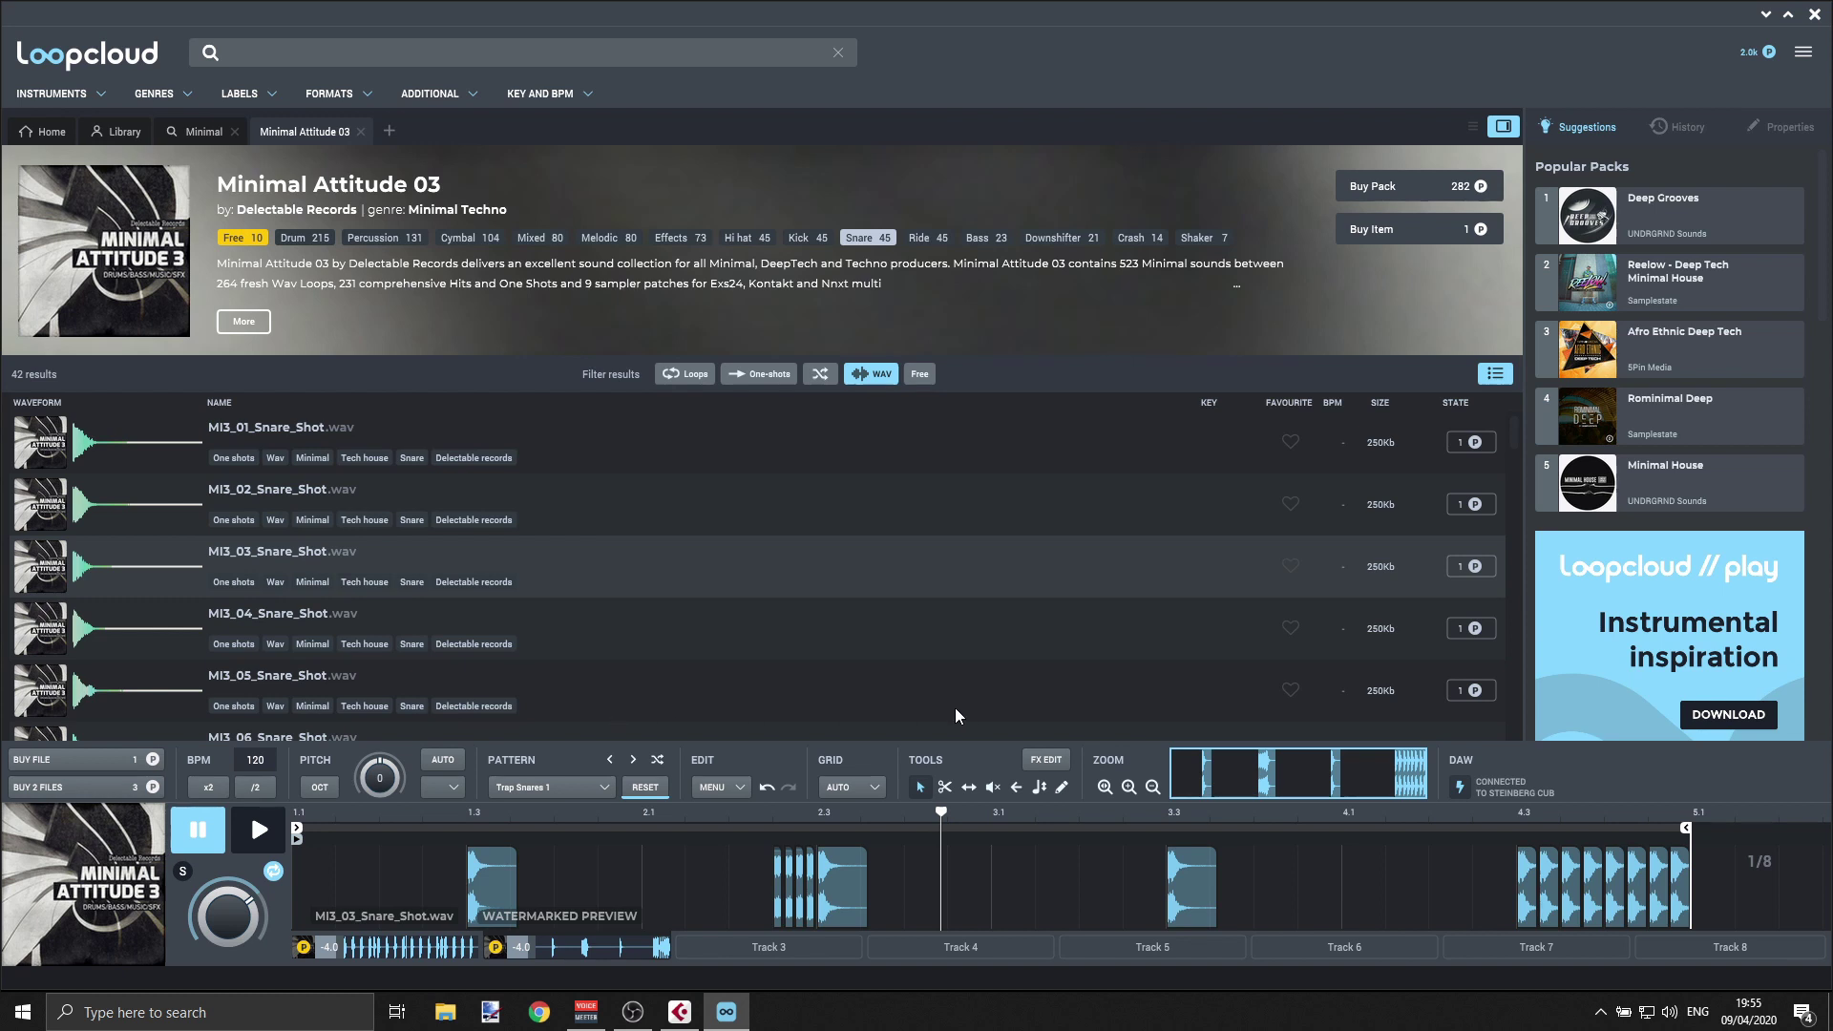
pyautogui.press('space')
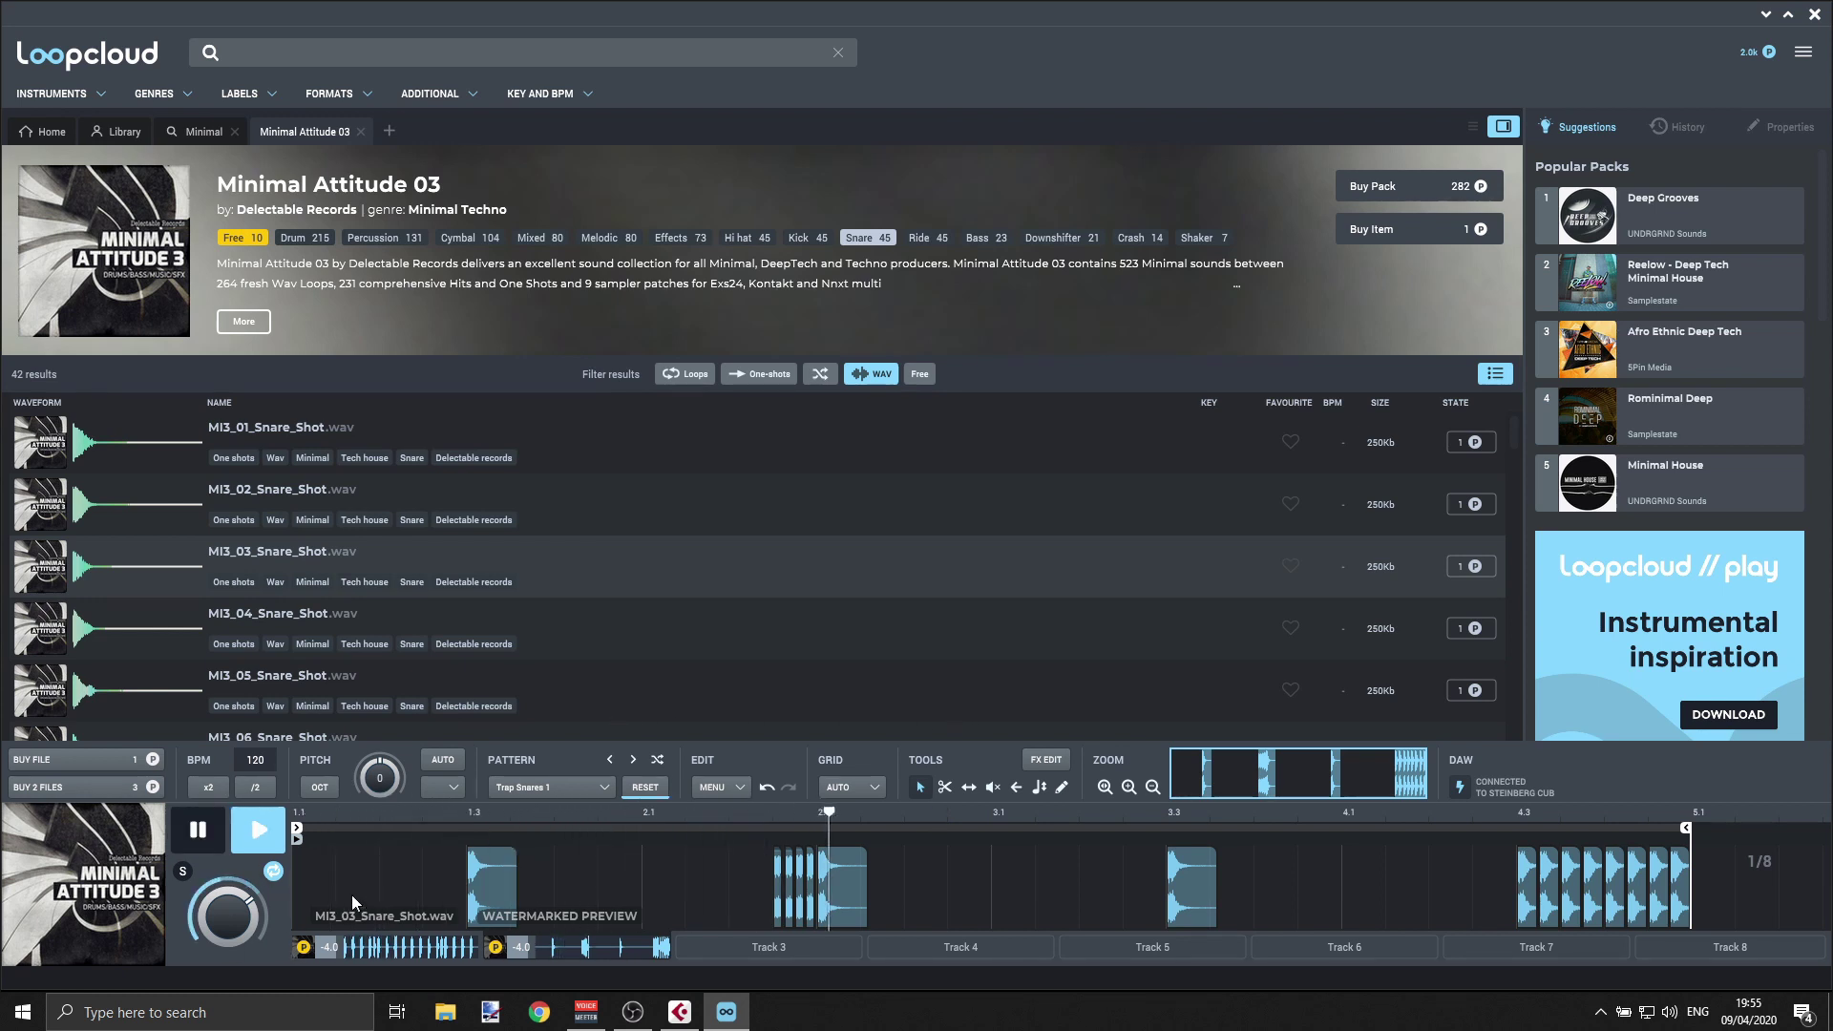
# - Try the Dub Snare FX pattern, then settle on House Snare 1 and stop playback
pyautogui.click(576, 787)
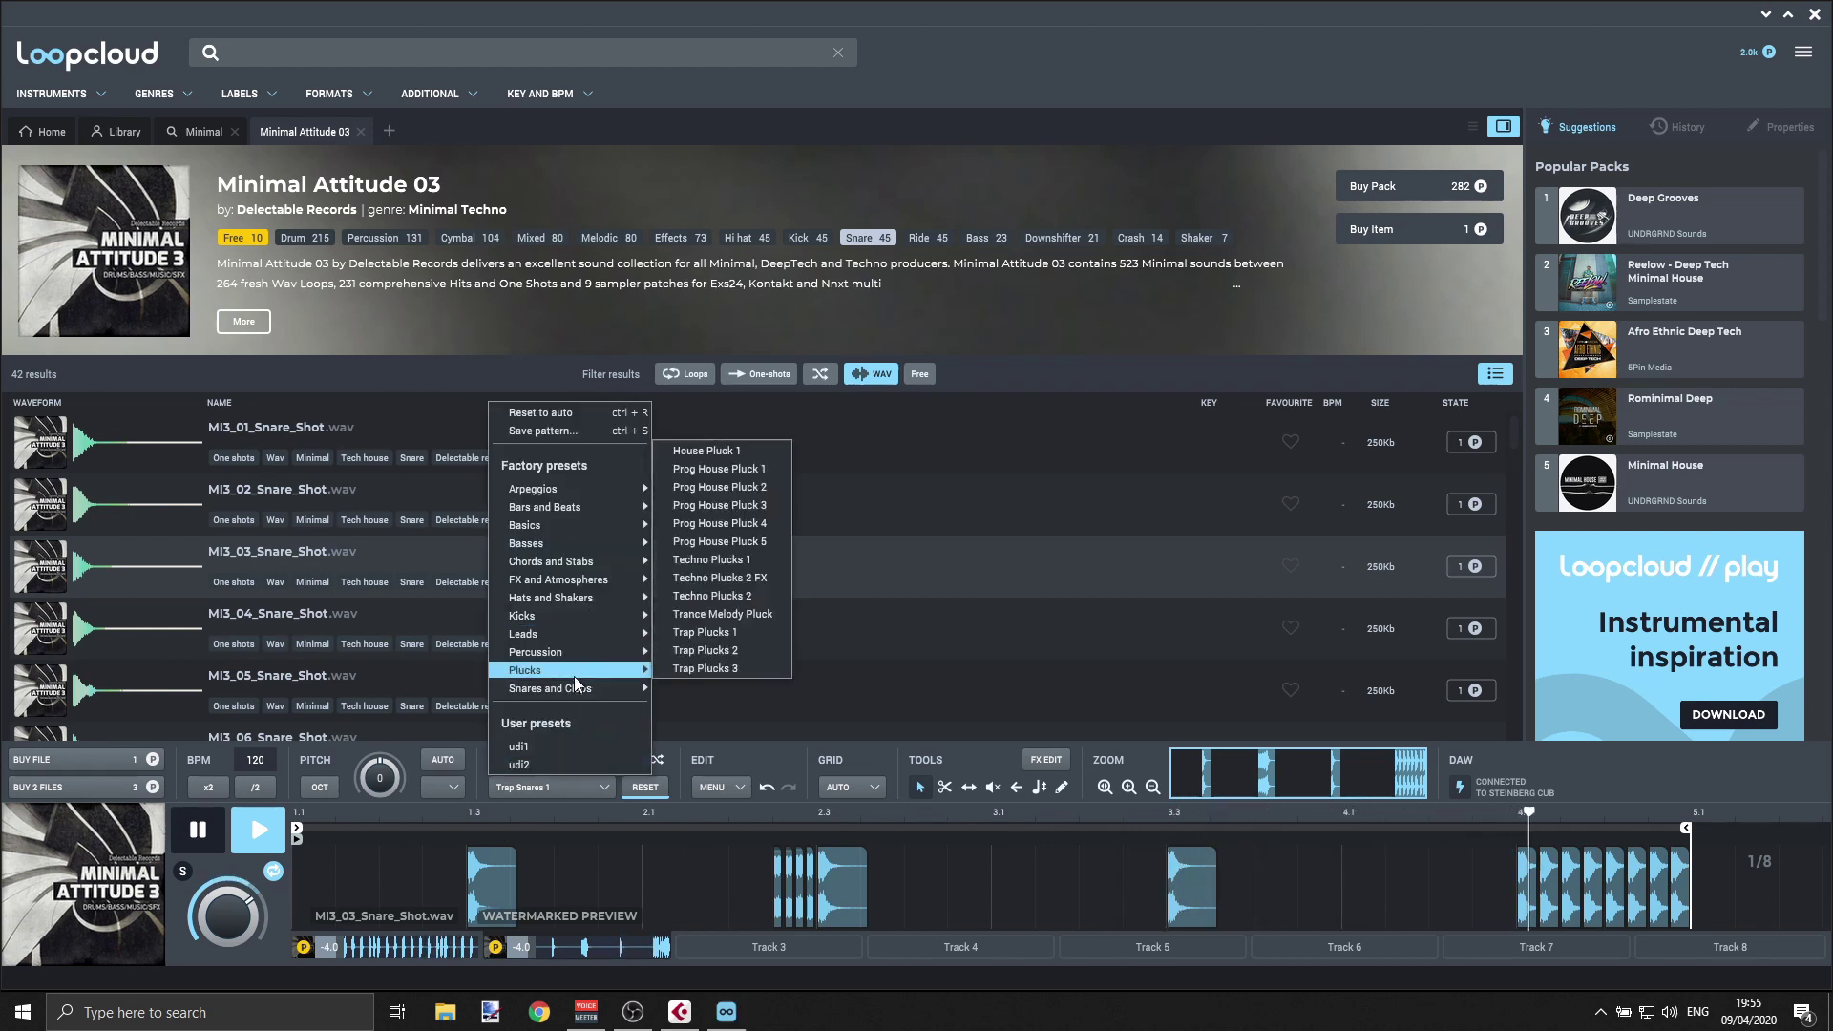
pyautogui.moveTo(573, 690)
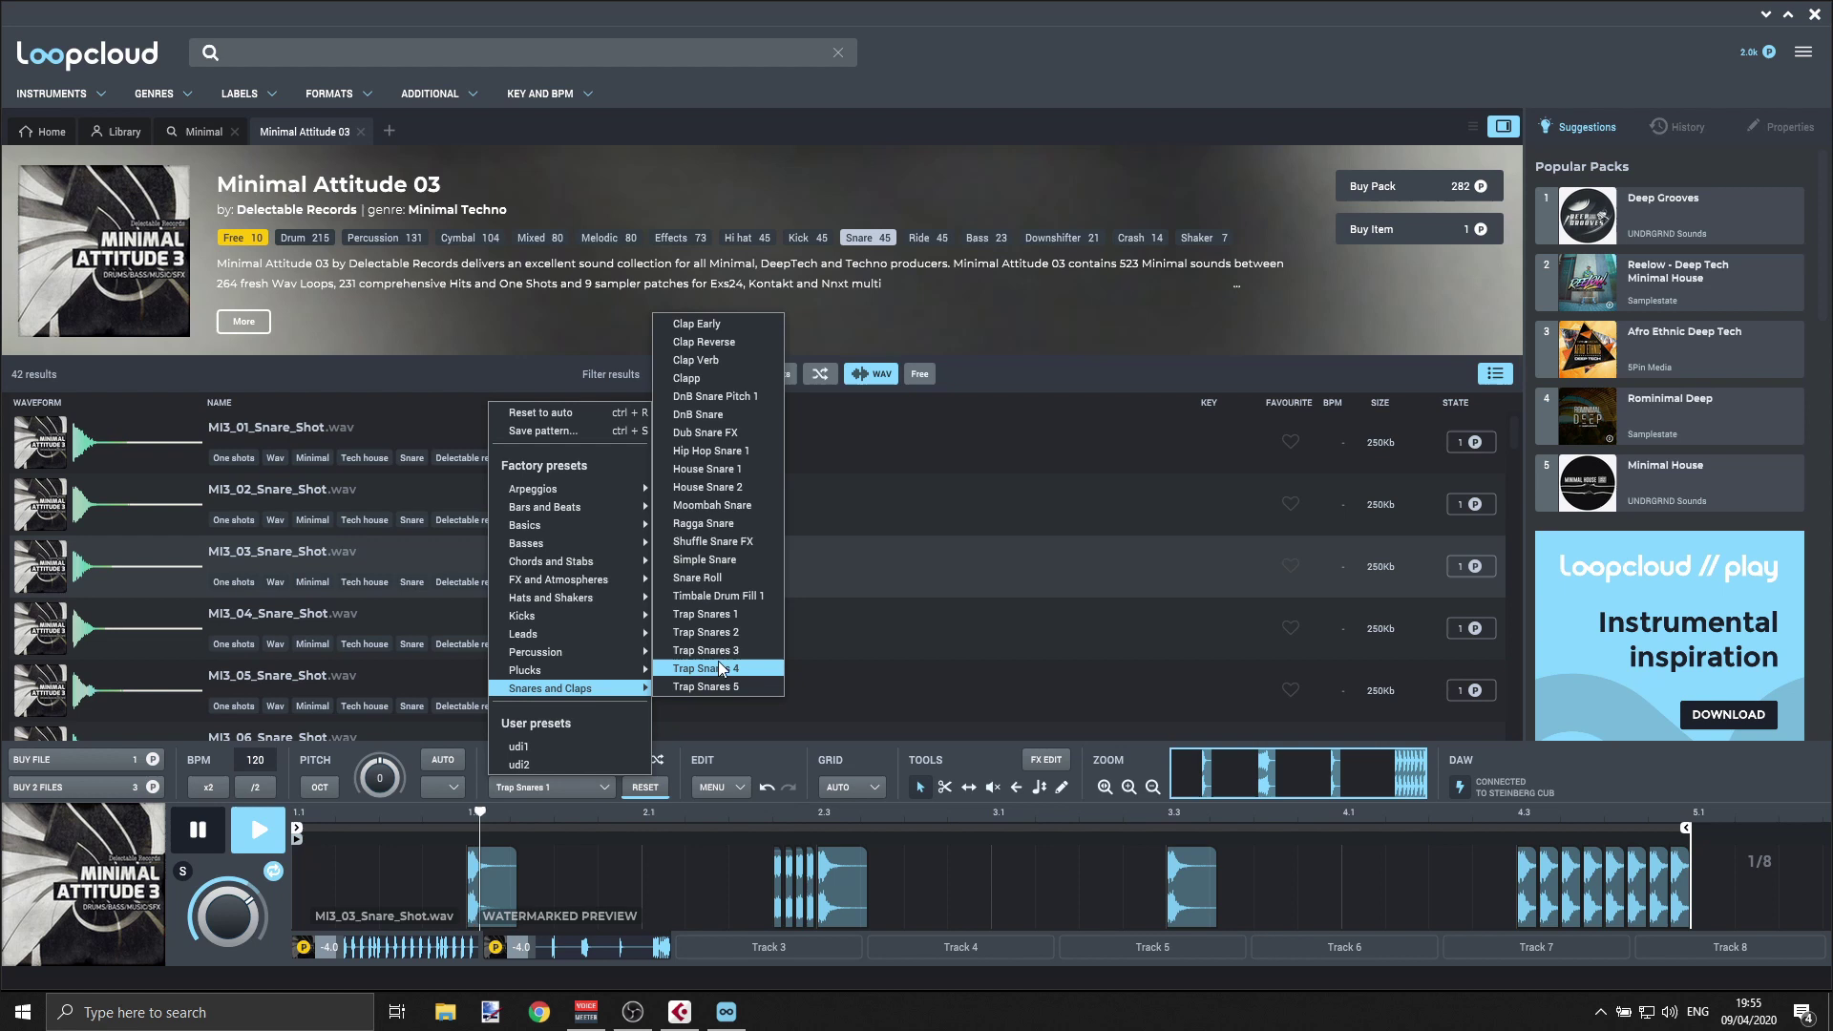
pyautogui.click(748, 434)
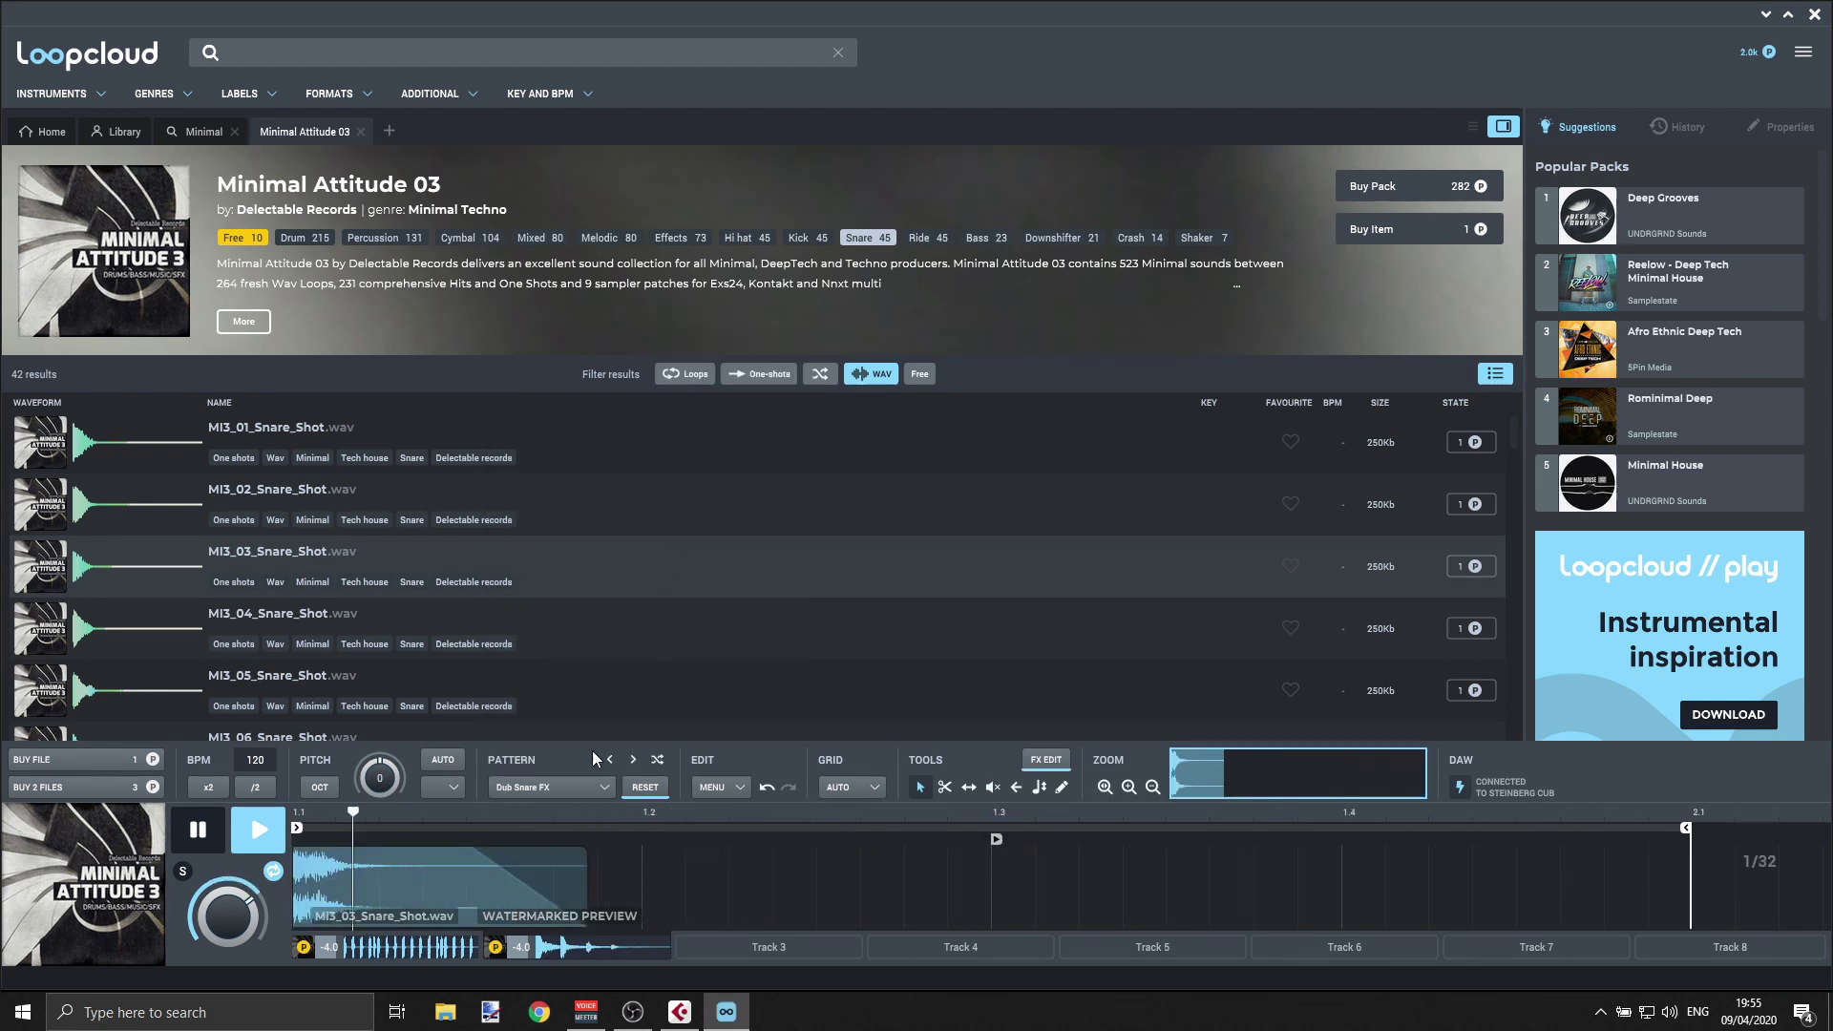
pyautogui.click(575, 779)
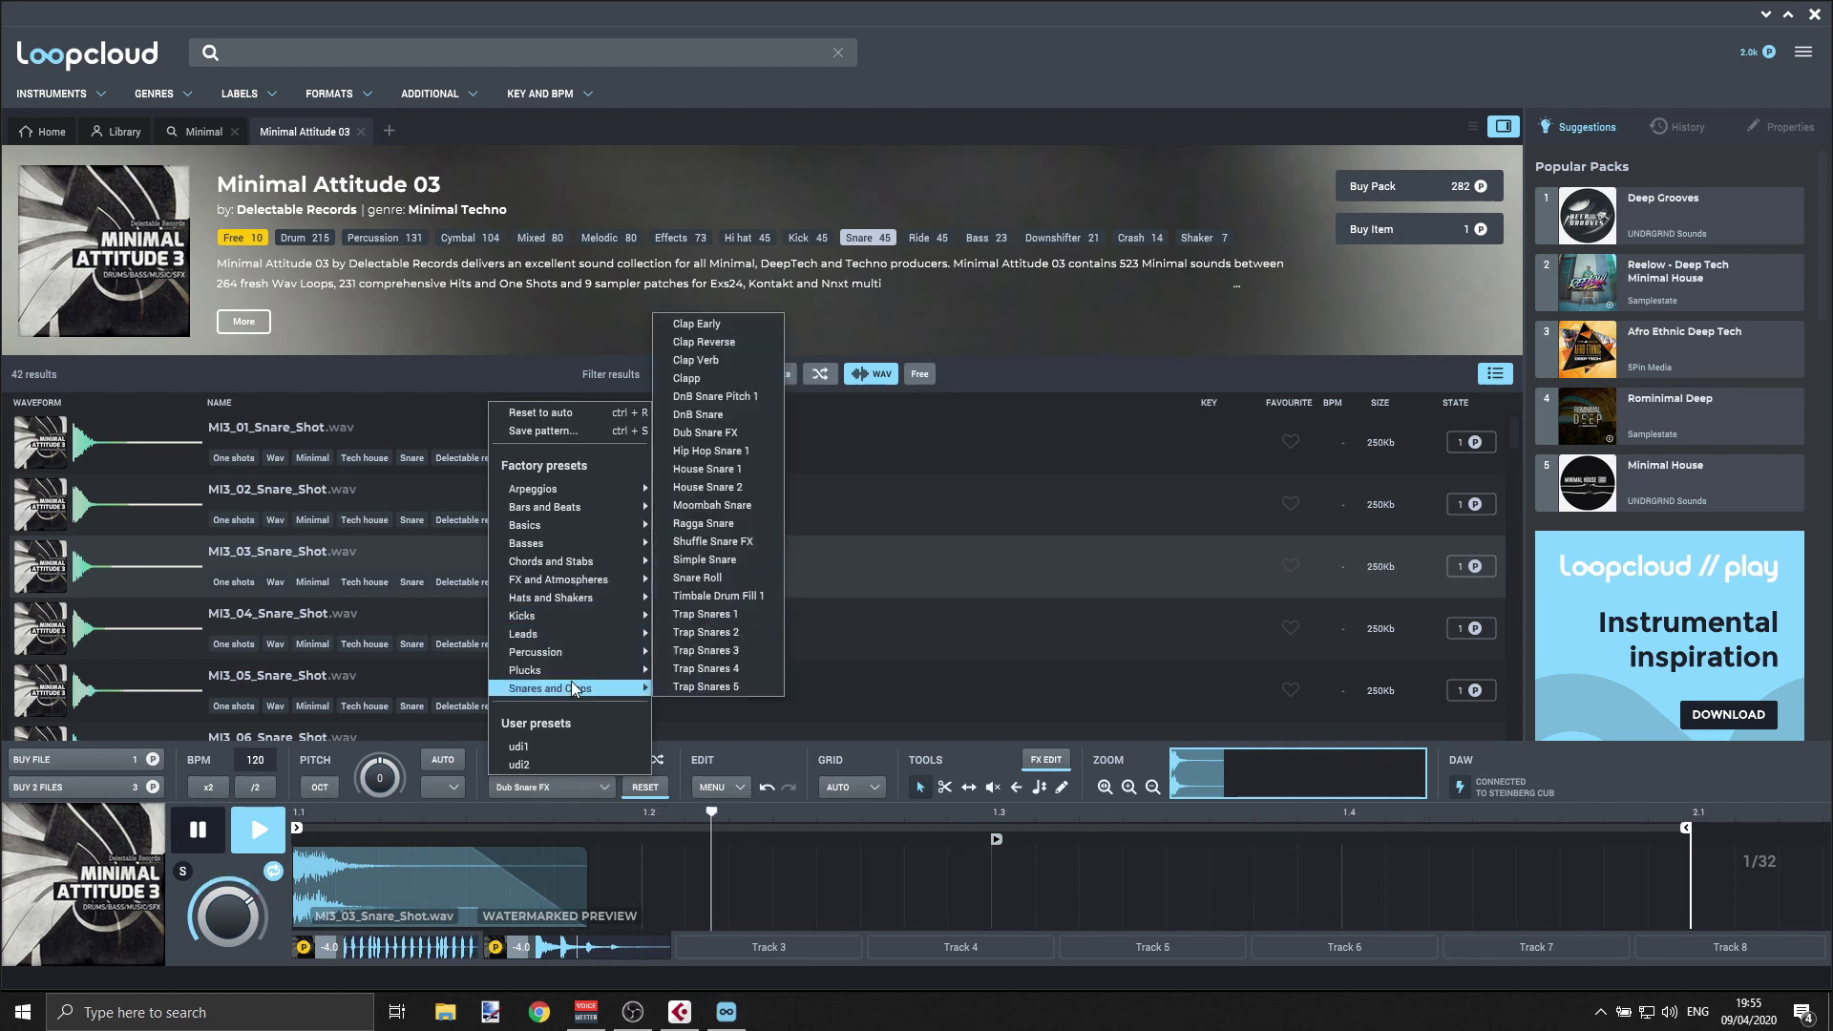
pyautogui.click(728, 472)
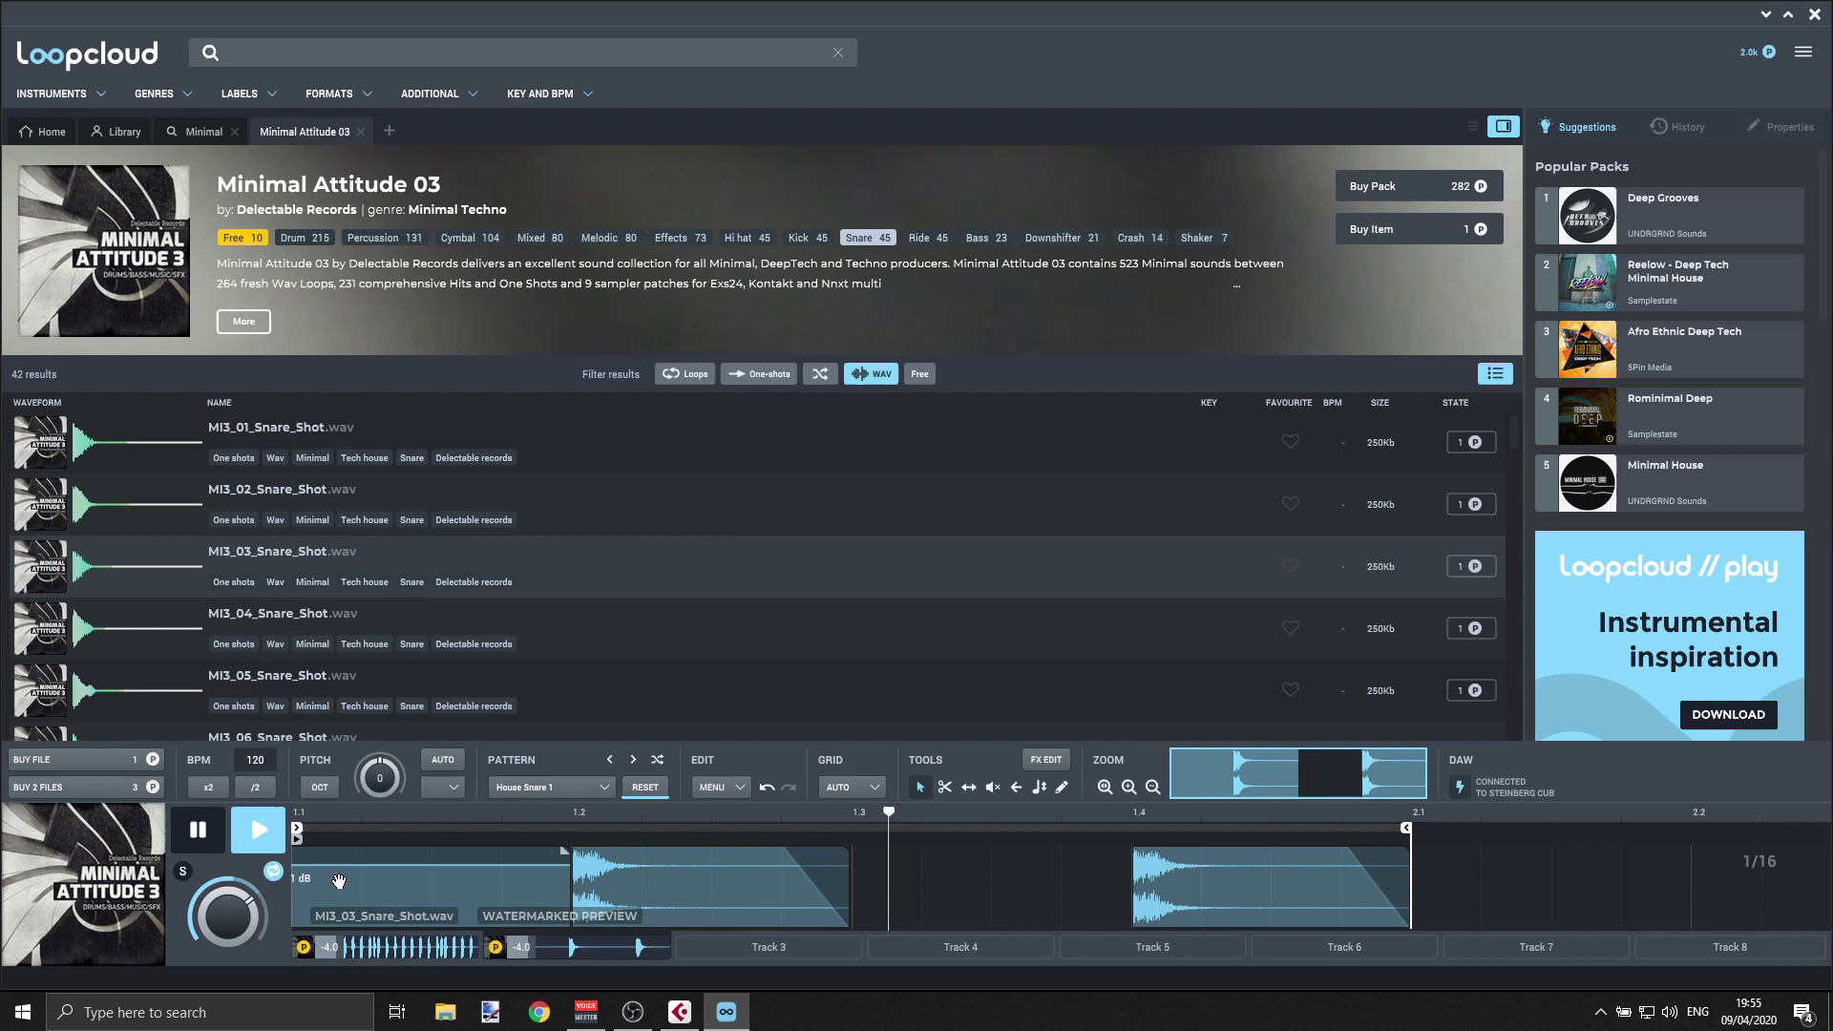
pyautogui.click(198, 834)
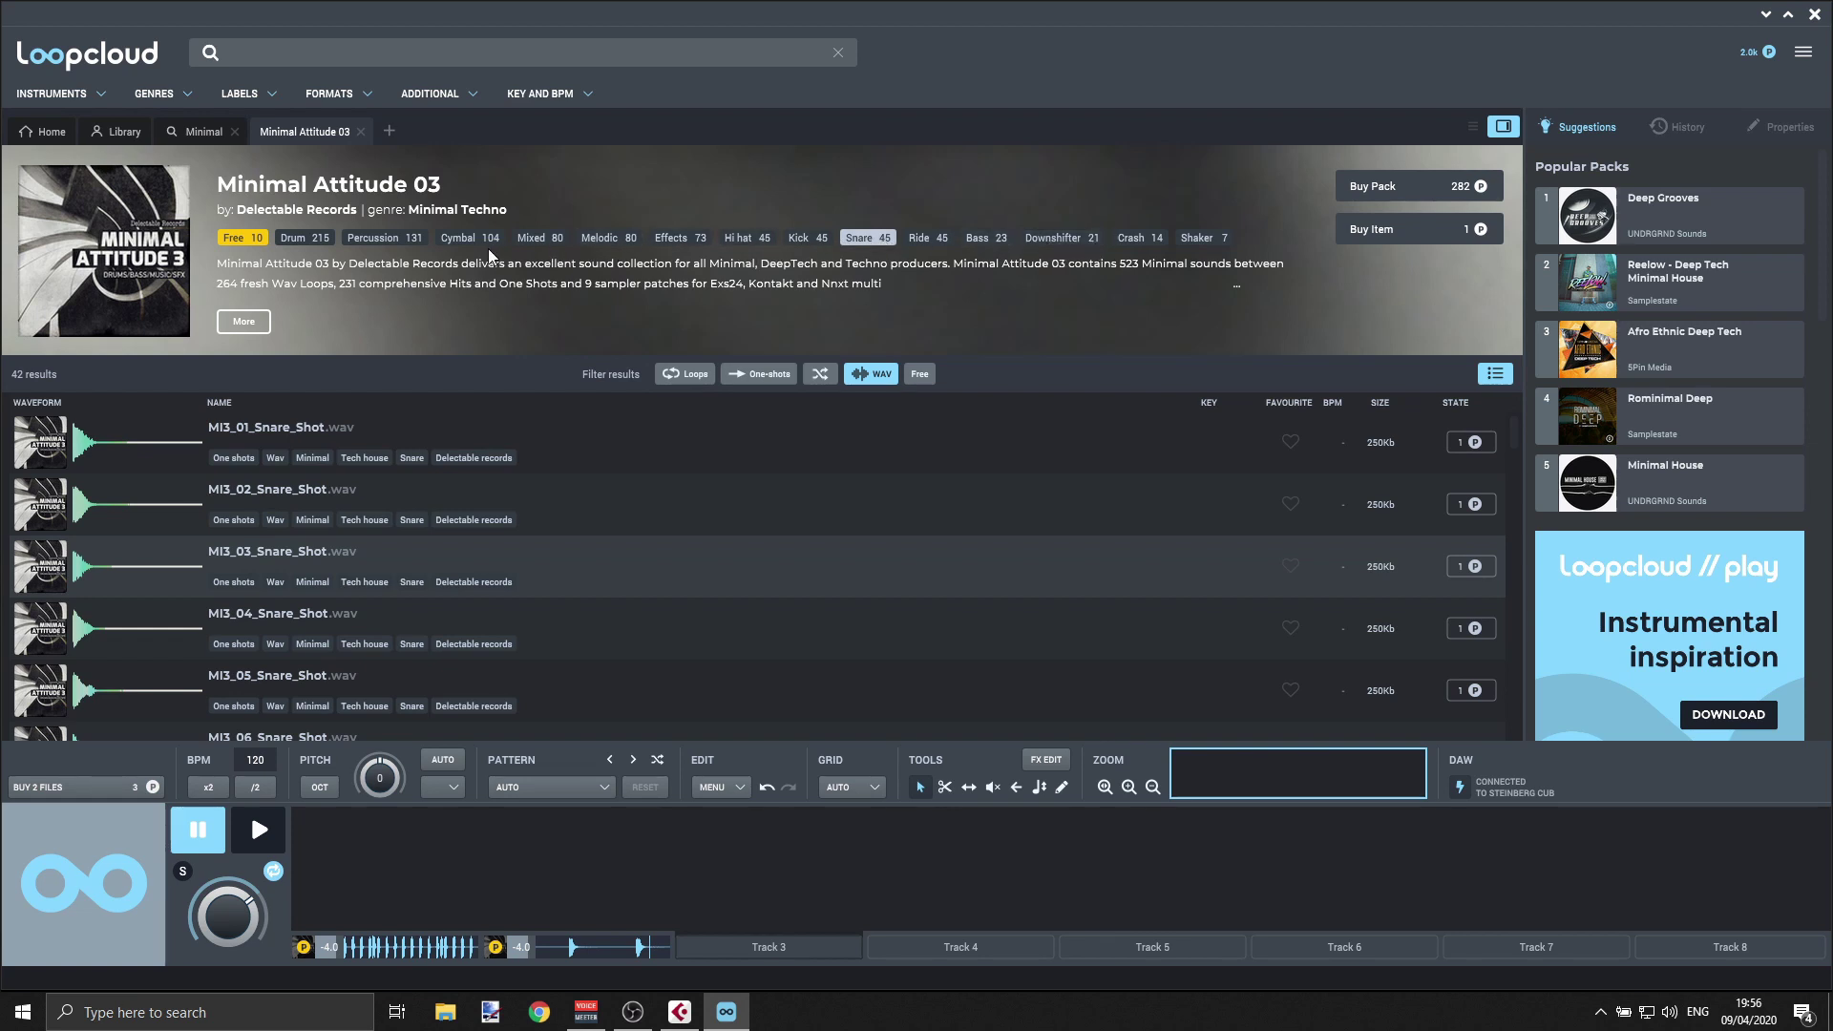
# - Load the MI3_01_Shaker_Lp-125 percussion loop onto Track 3, preview it, and select Track 4
pyautogui.click(405, 238)
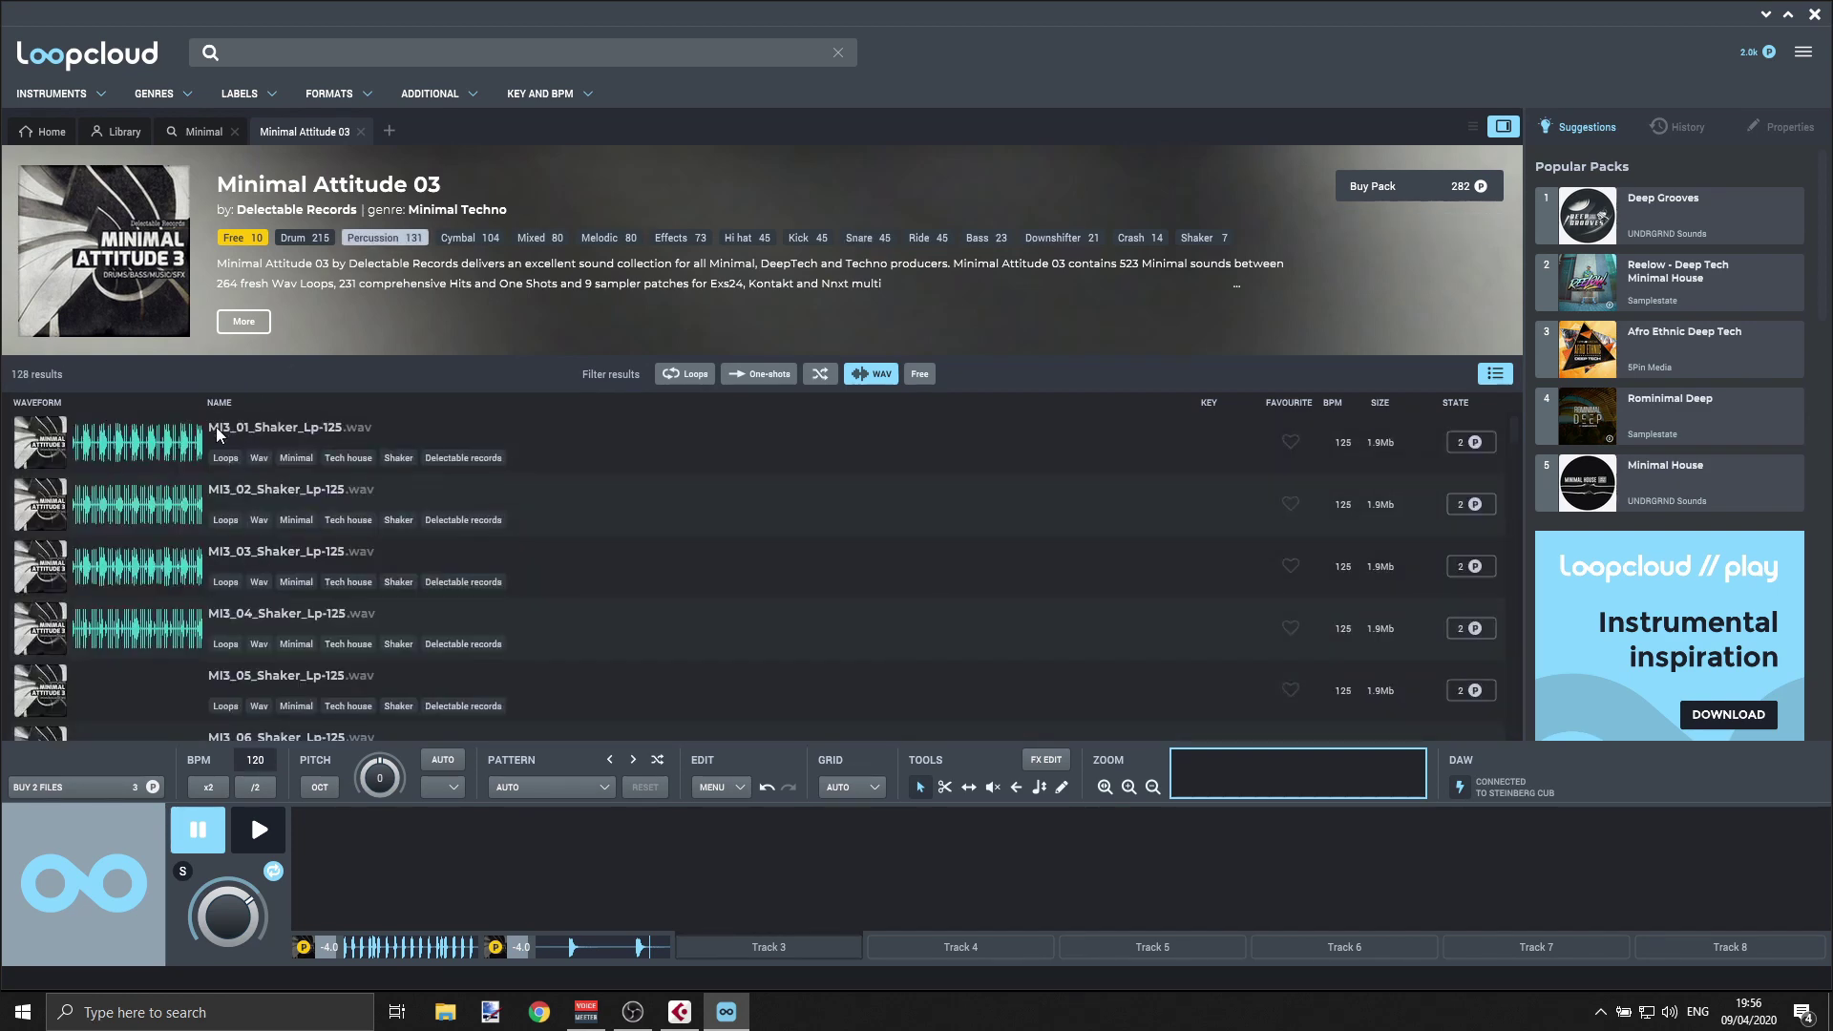
pyautogui.click(166, 441)
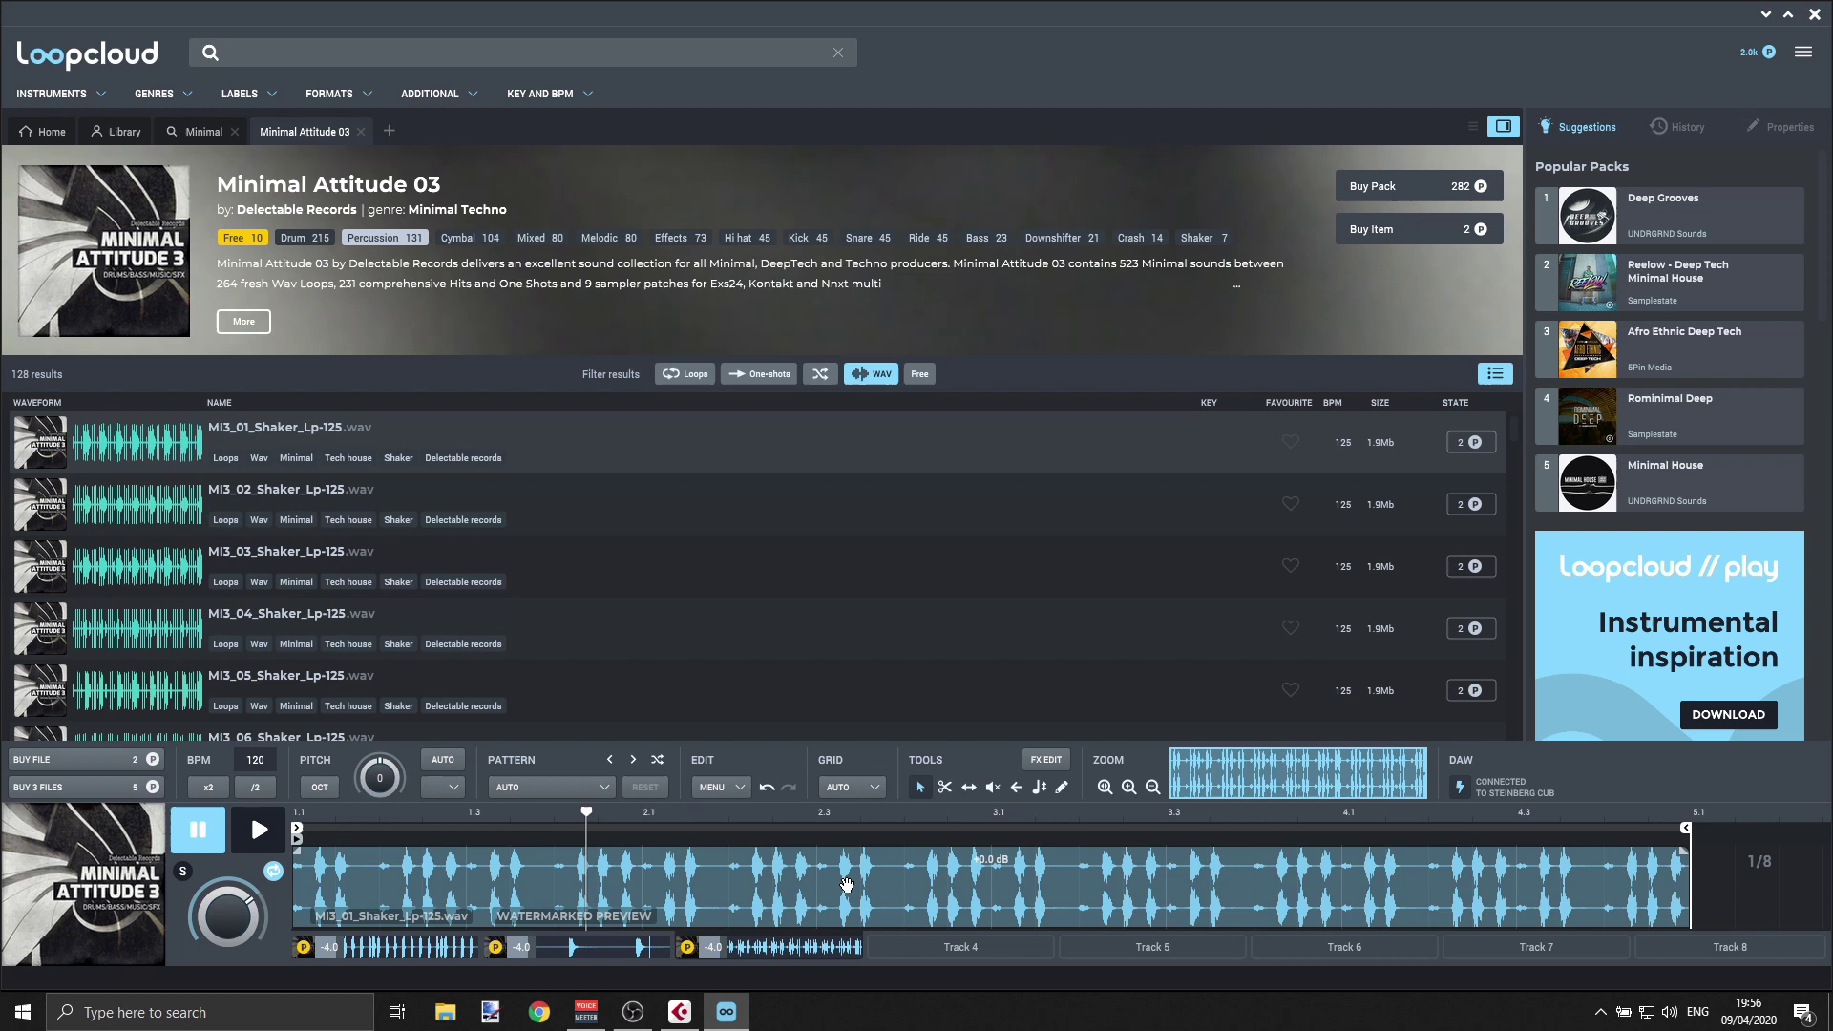
pyautogui.click(266, 842)
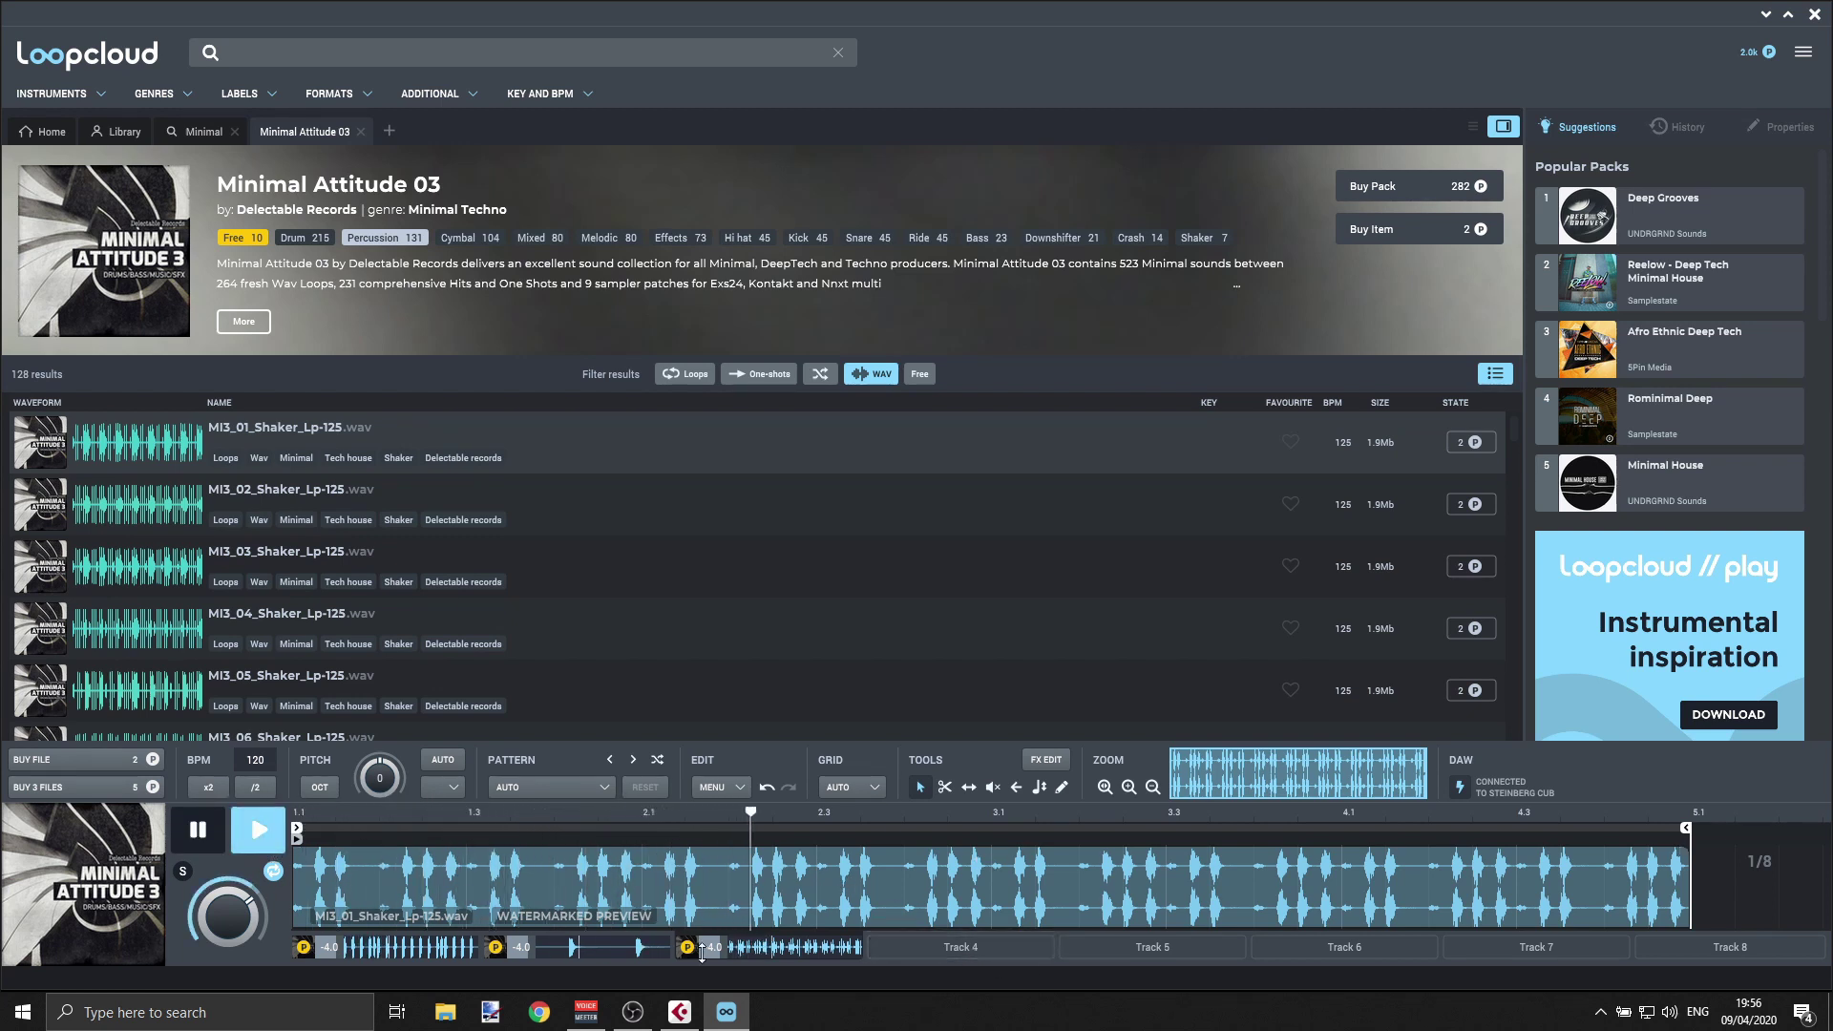
pyautogui.click(964, 948)
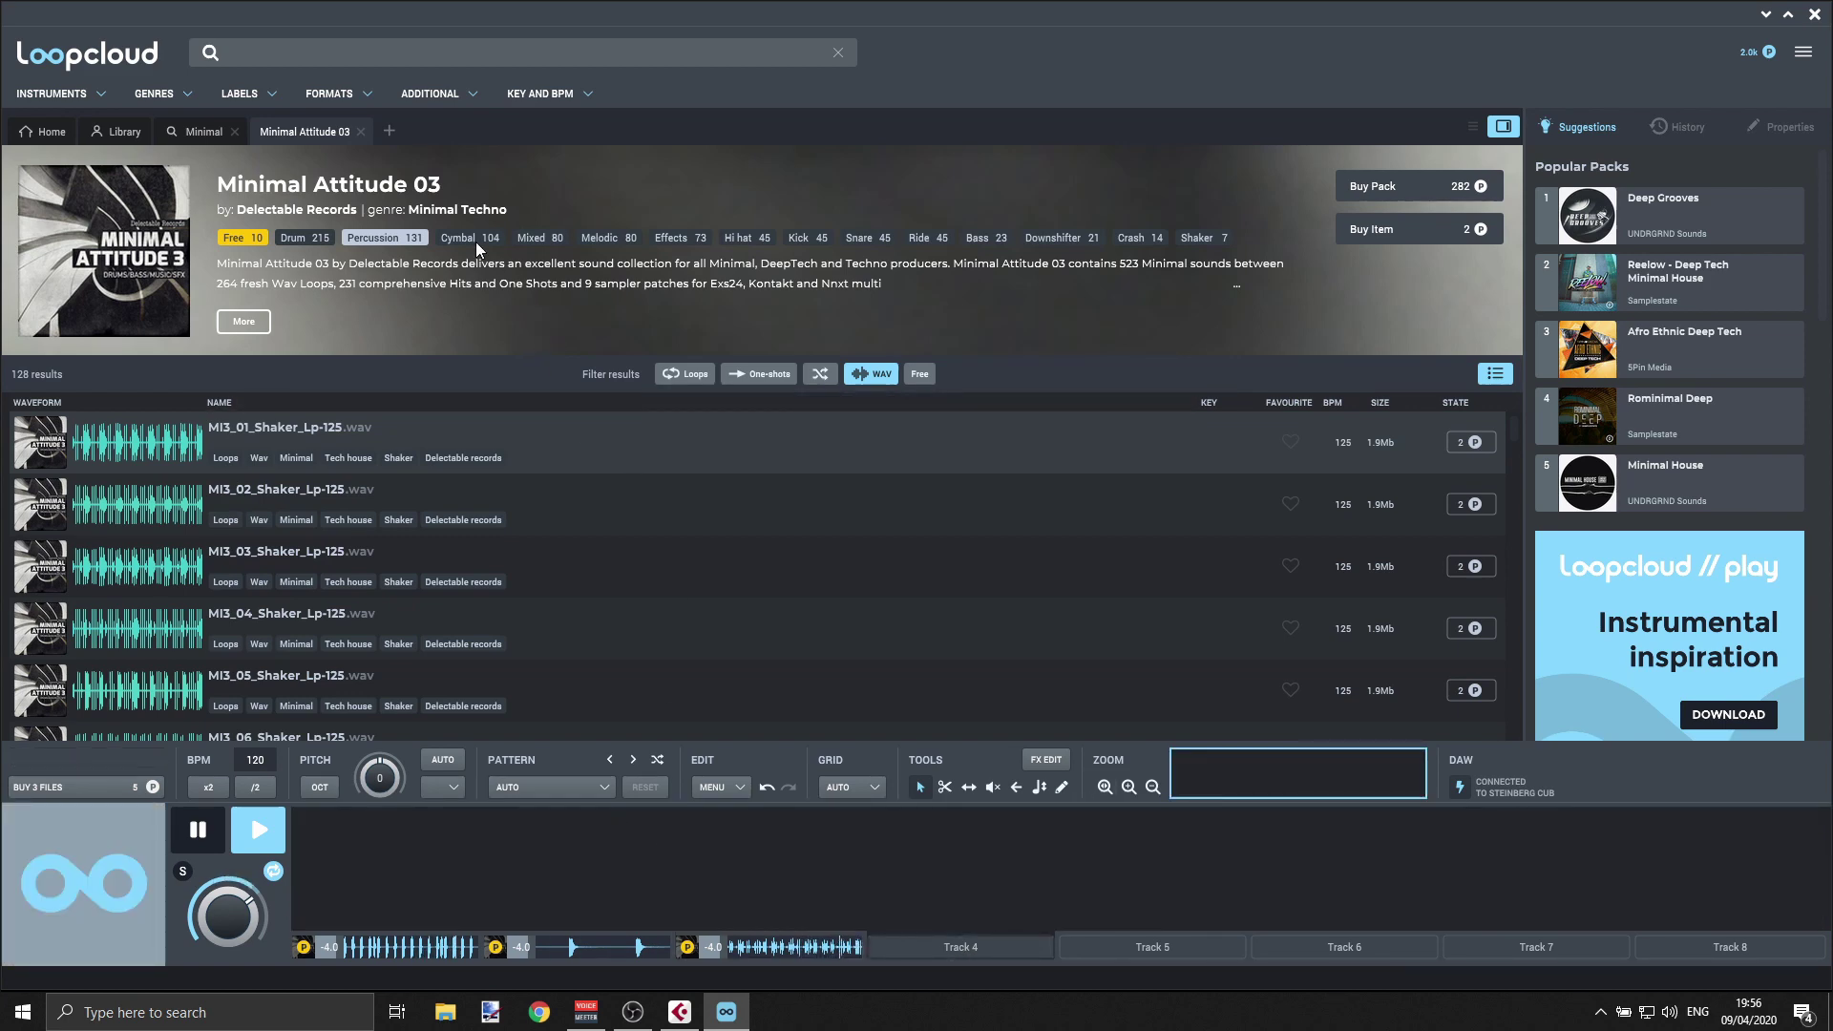
# - Swap the Percussion filter for Bass and load MI3_01_Bass_Lp-125_Fm onto Track 4
pyautogui.click(403, 237)
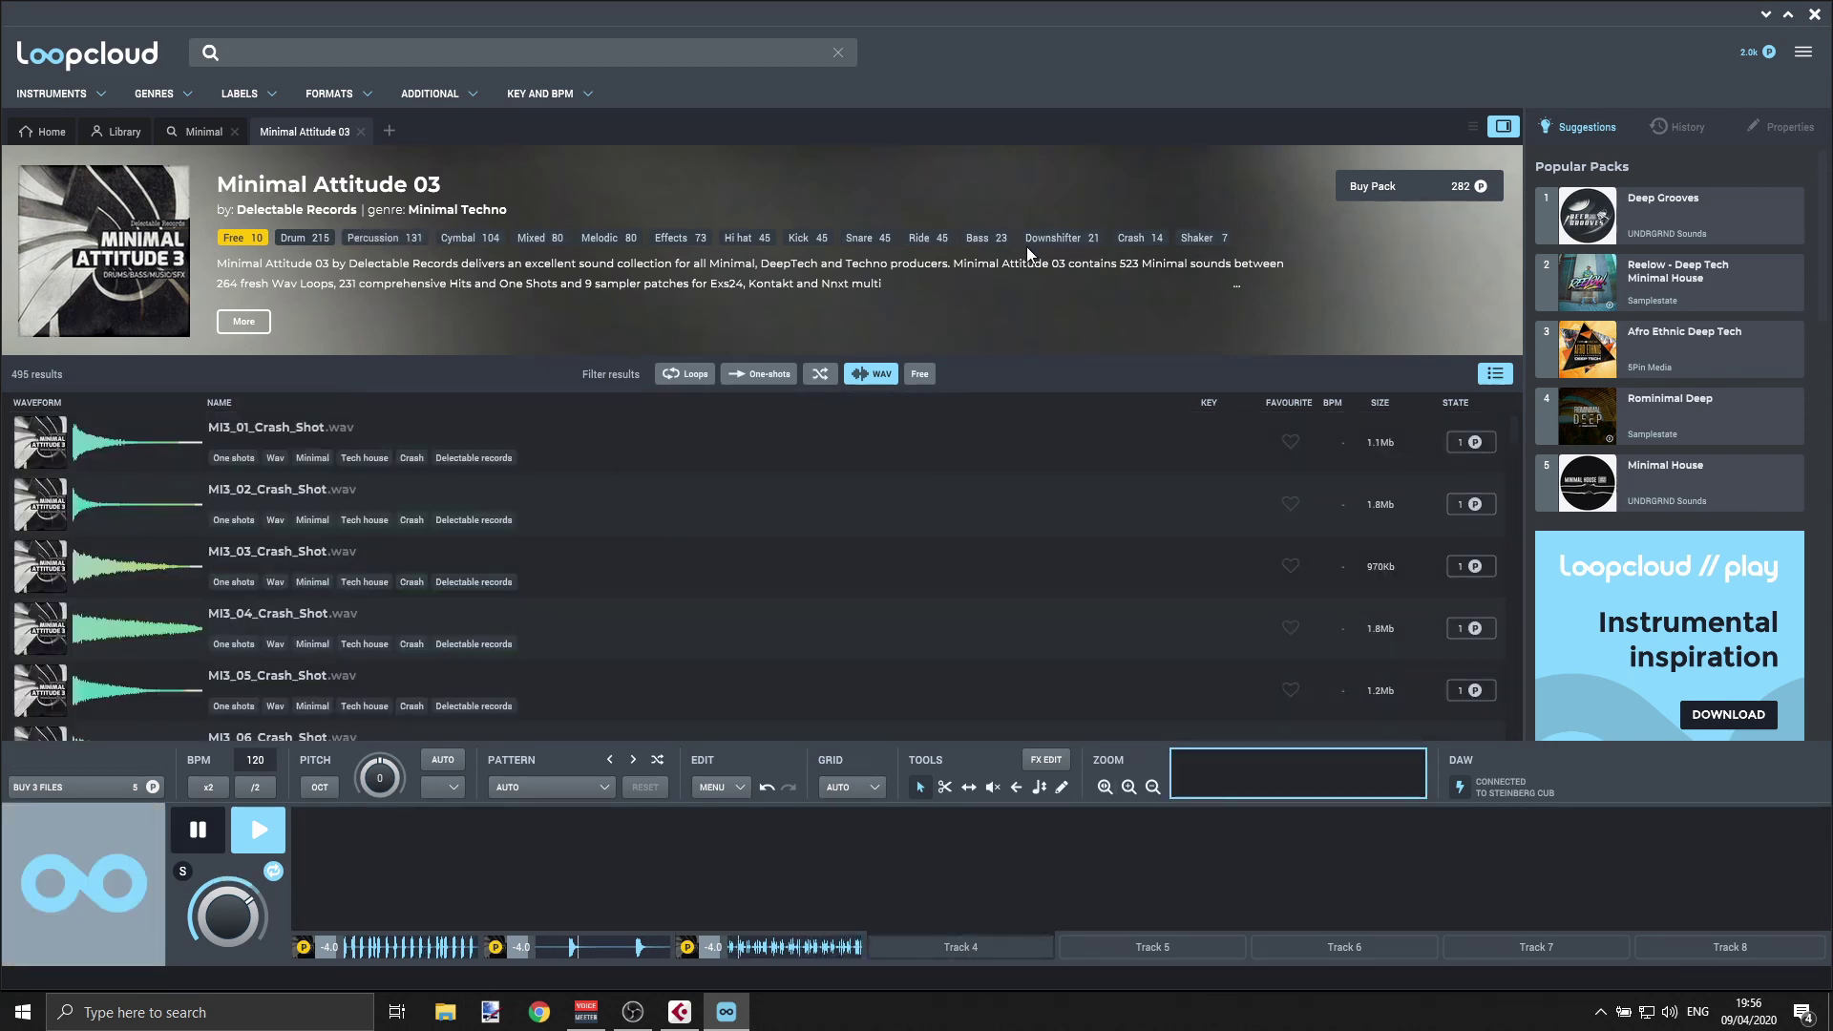
pyautogui.click(987, 238)
pyautogui.click(278, 443)
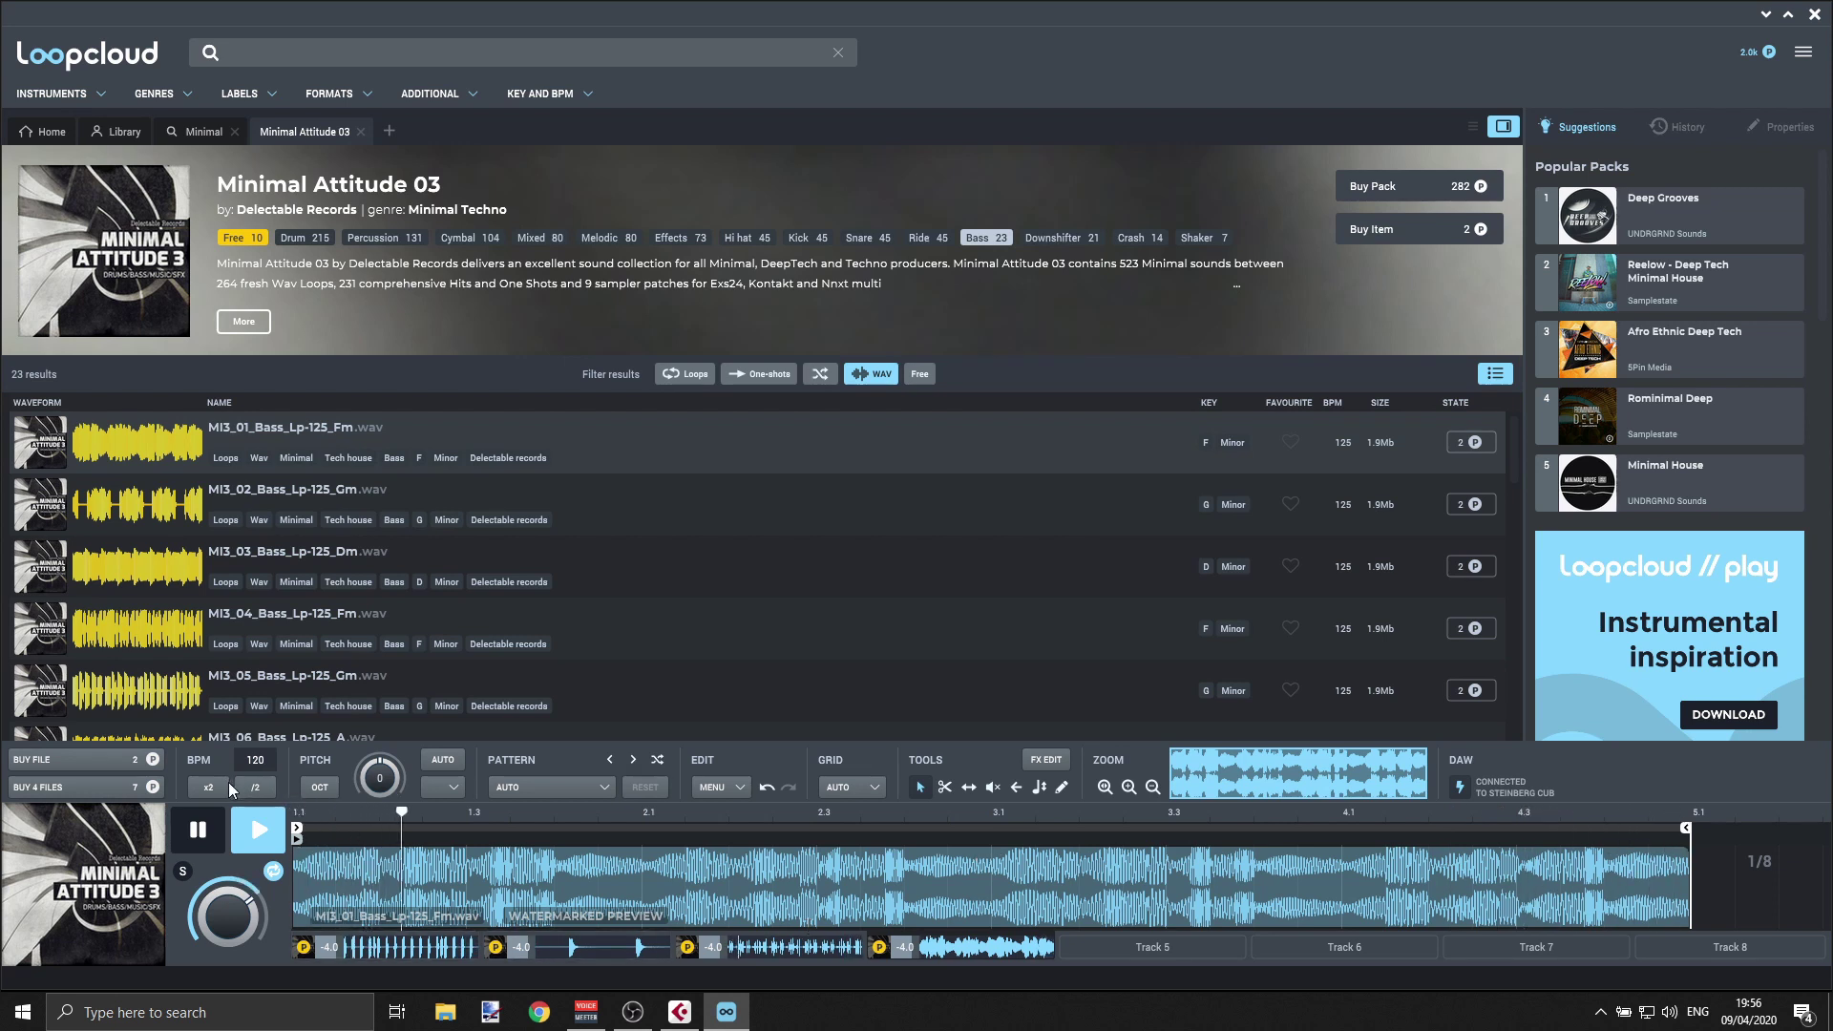
pyautogui.click(201, 828)
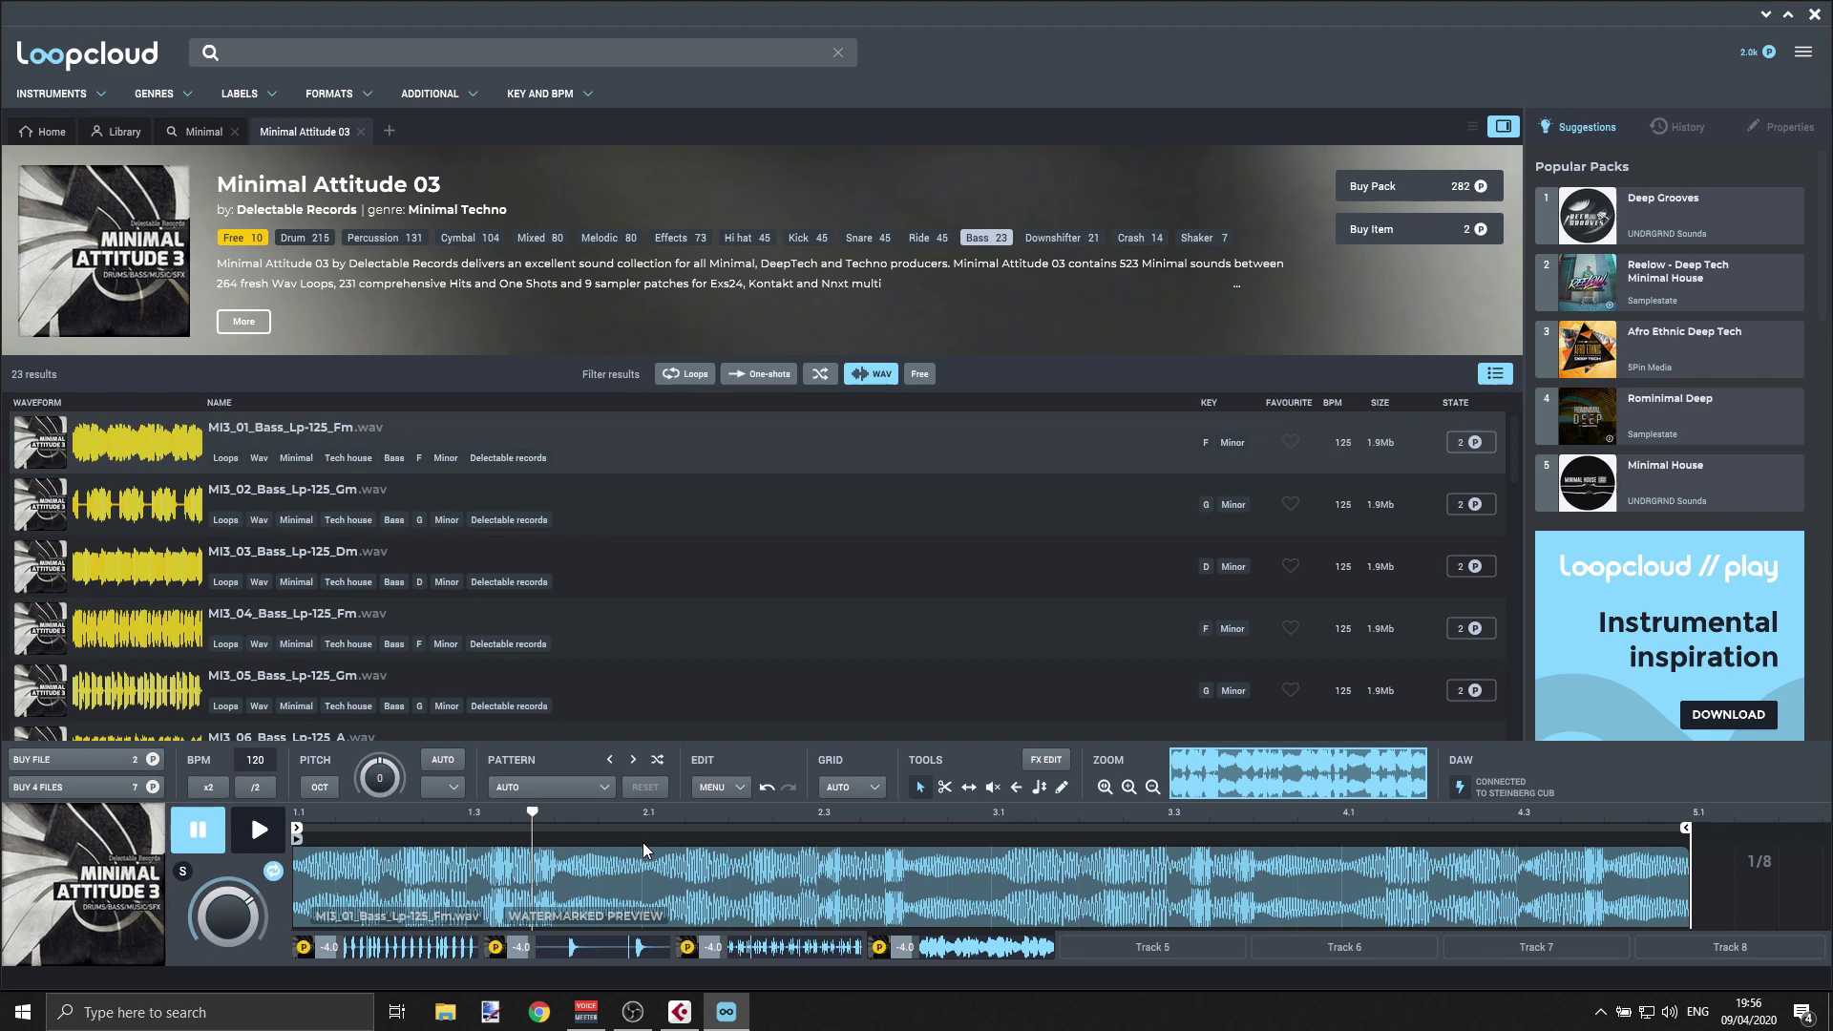
# - Cut the bass into the Basses preset House Arp 2, preview it, and select Track 5
pyautogui.click(598, 785)
pyautogui.moveTo(532, 548)
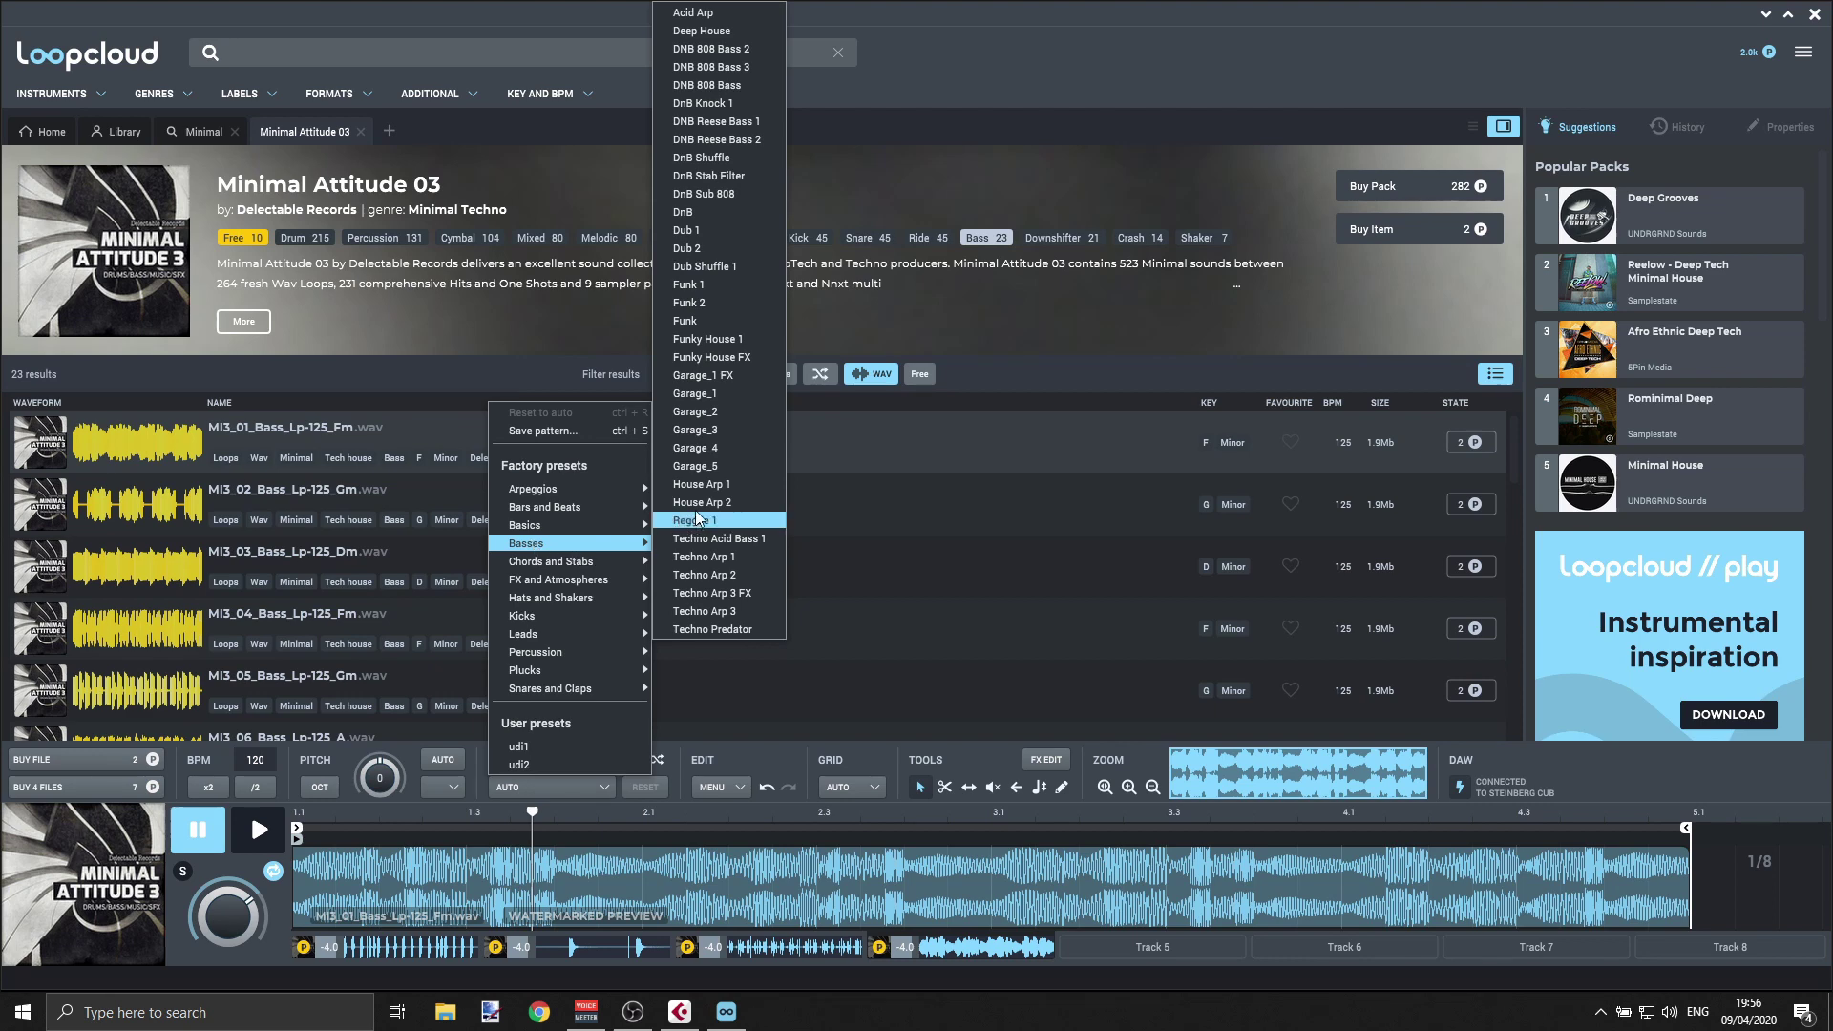
pyautogui.click(735, 506)
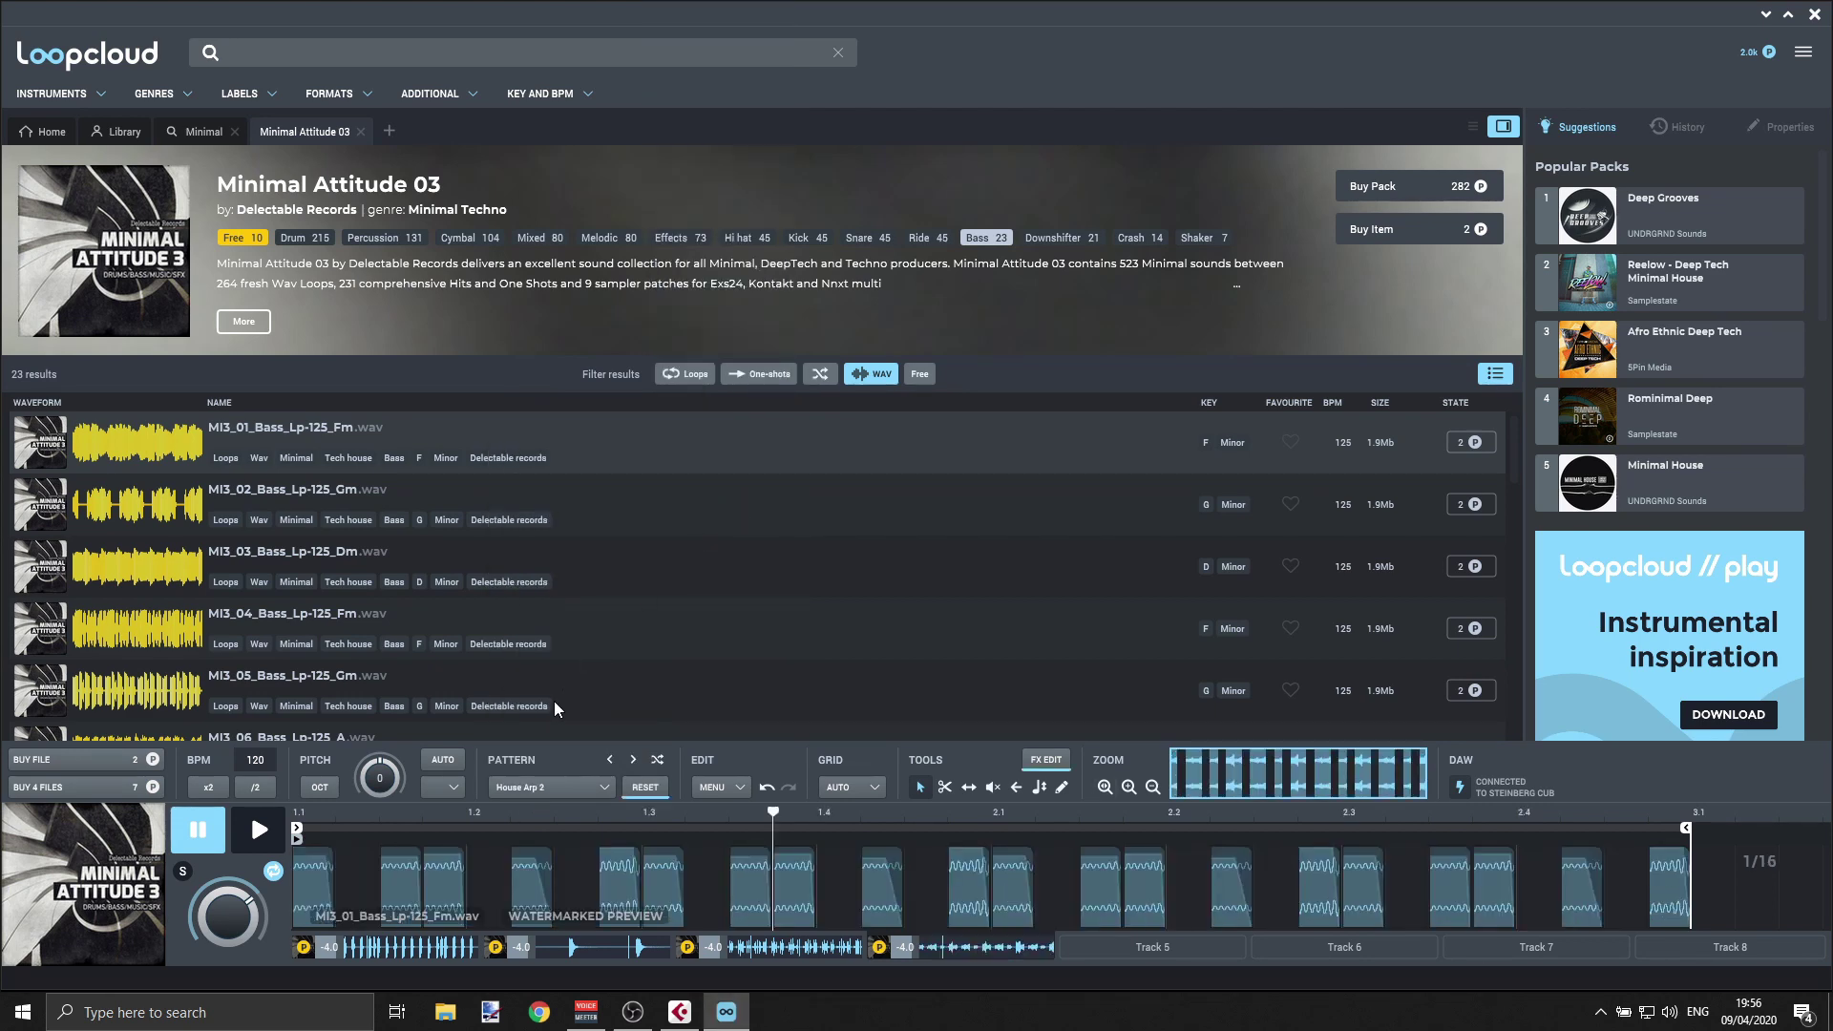
pyautogui.click(261, 832)
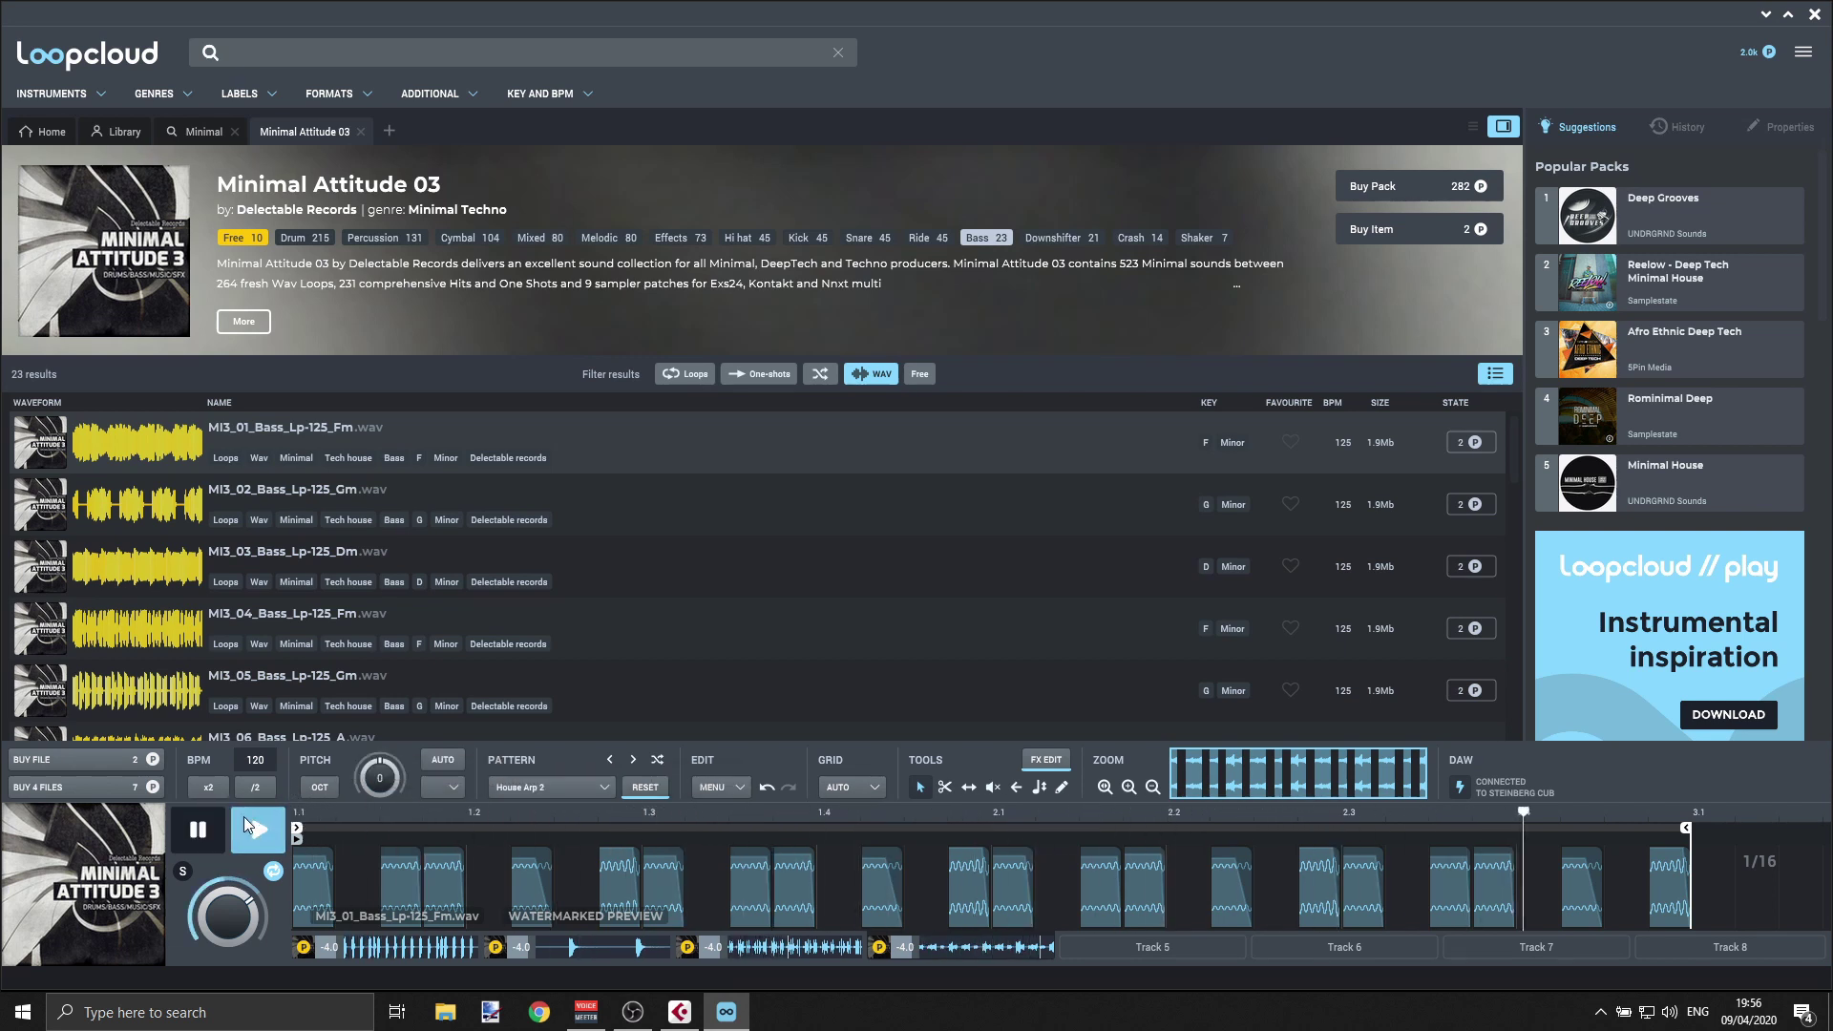
pyautogui.click(216, 823)
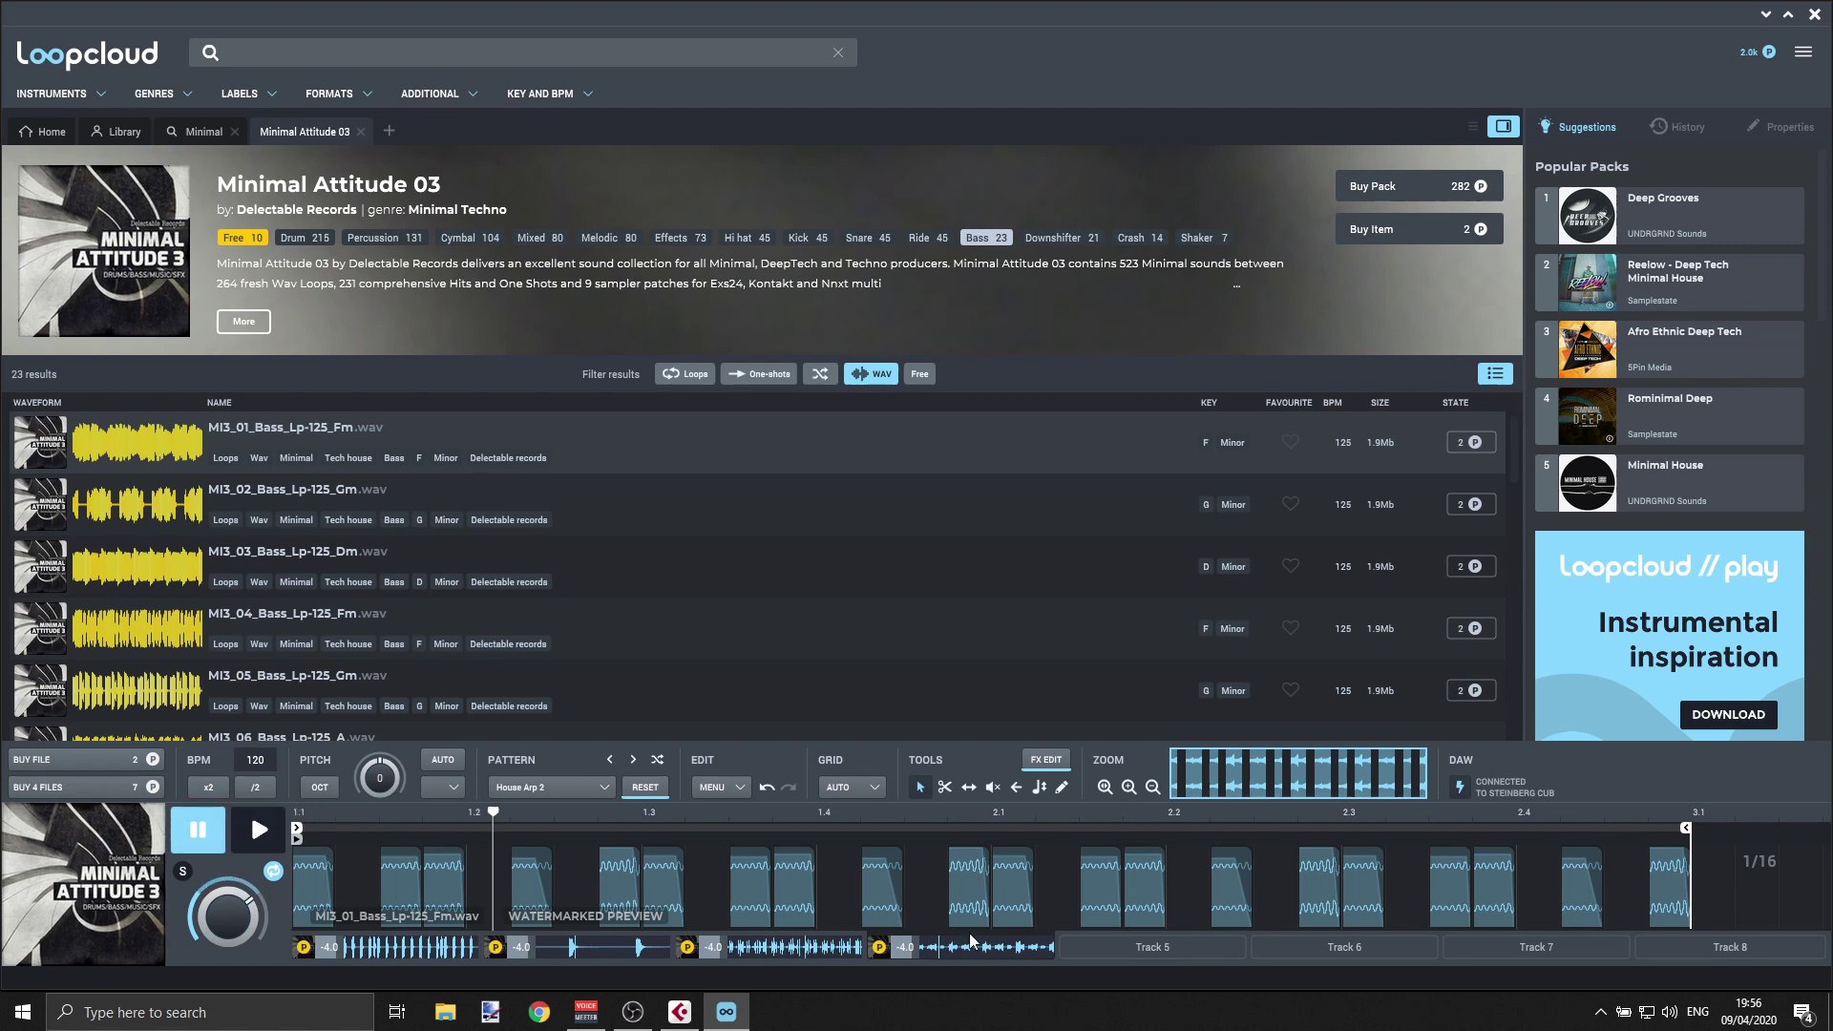
pyautogui.click(1163, 947)
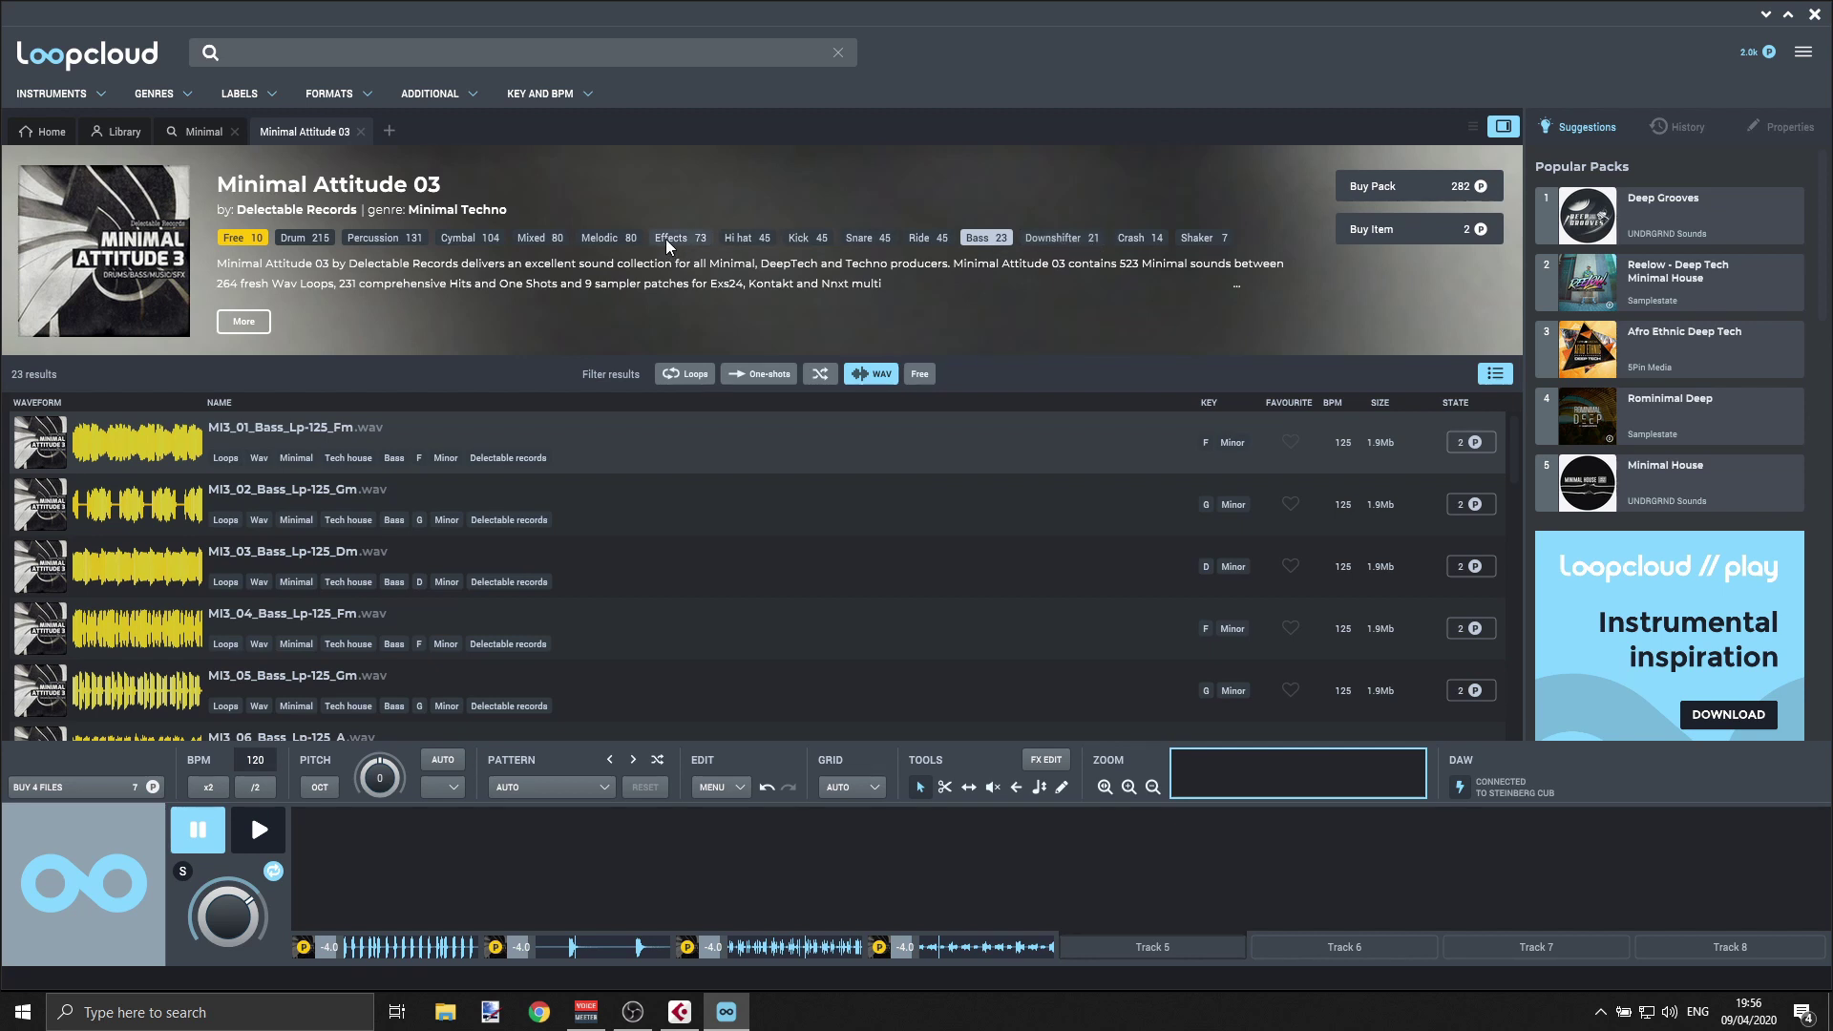
# - Filter the pack to Melodic sounds, audition MI3_01, MI3_03 and MI3_04, and settle on MI3_05_Music_Shot_C#
pyautogui.click(617, 238)
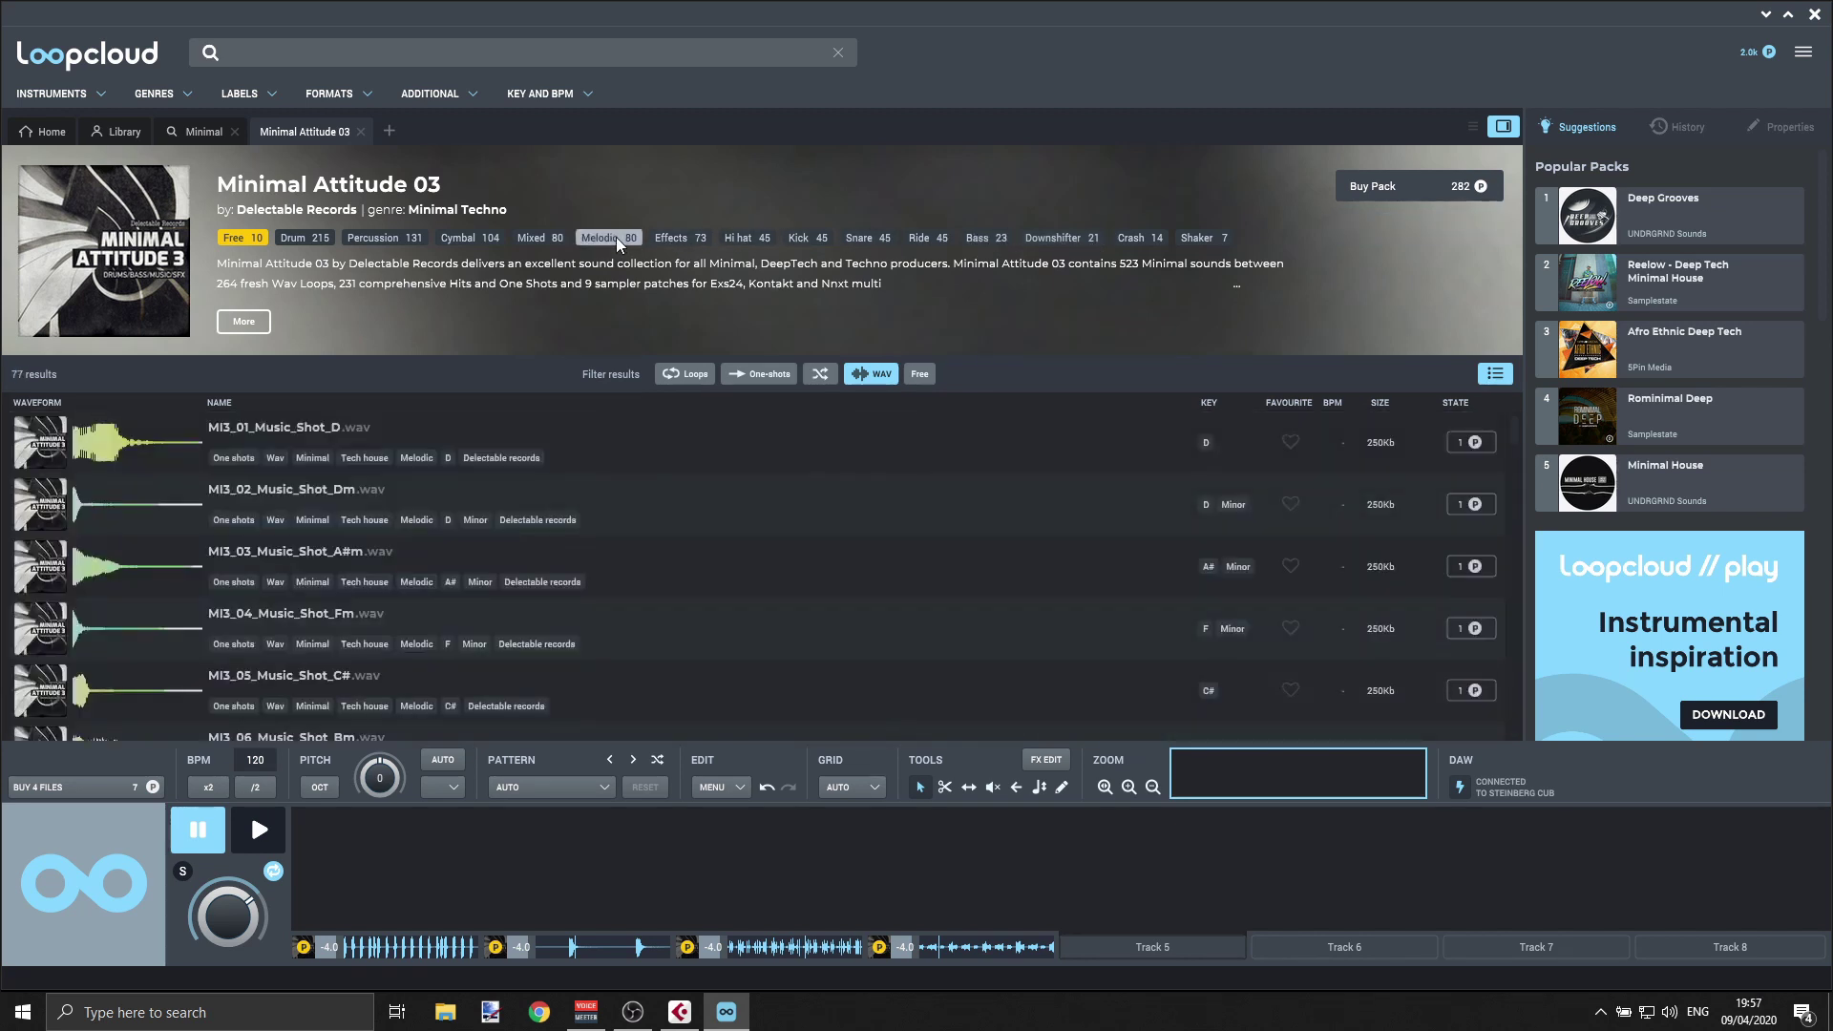
pyautogui.click(249, 431)
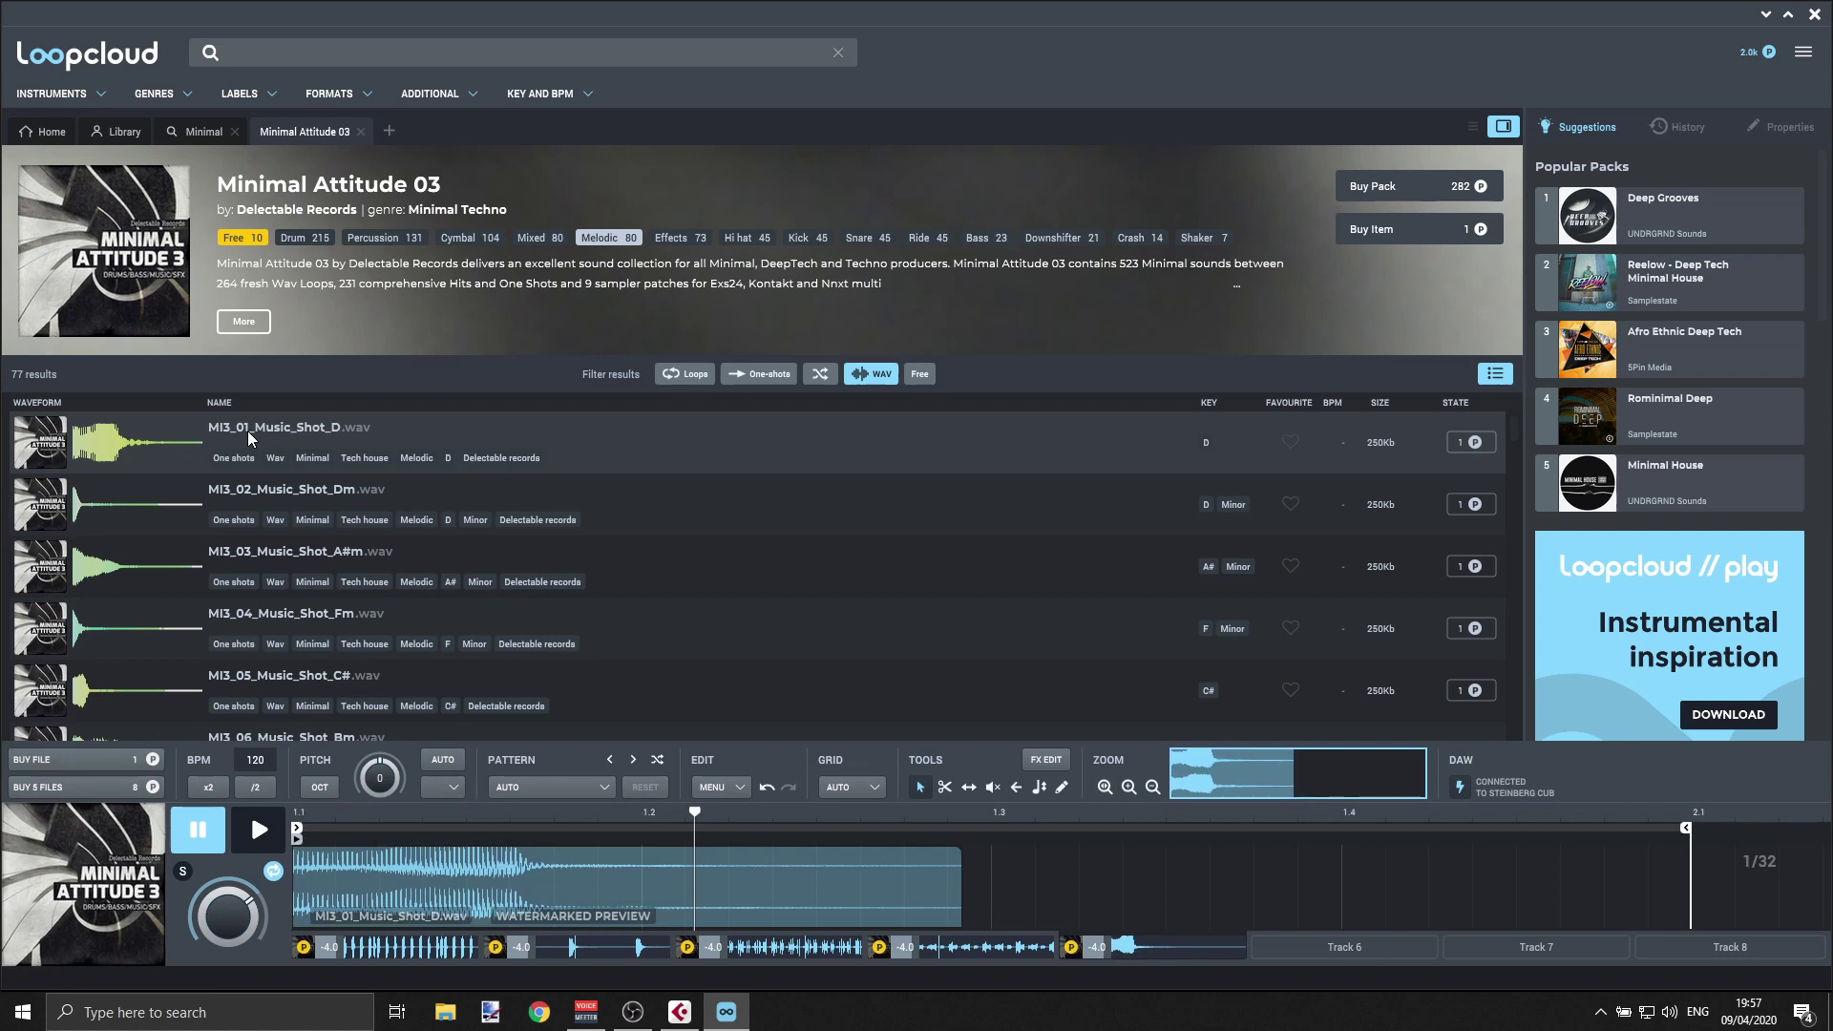
pyautogui.click(259, 829)
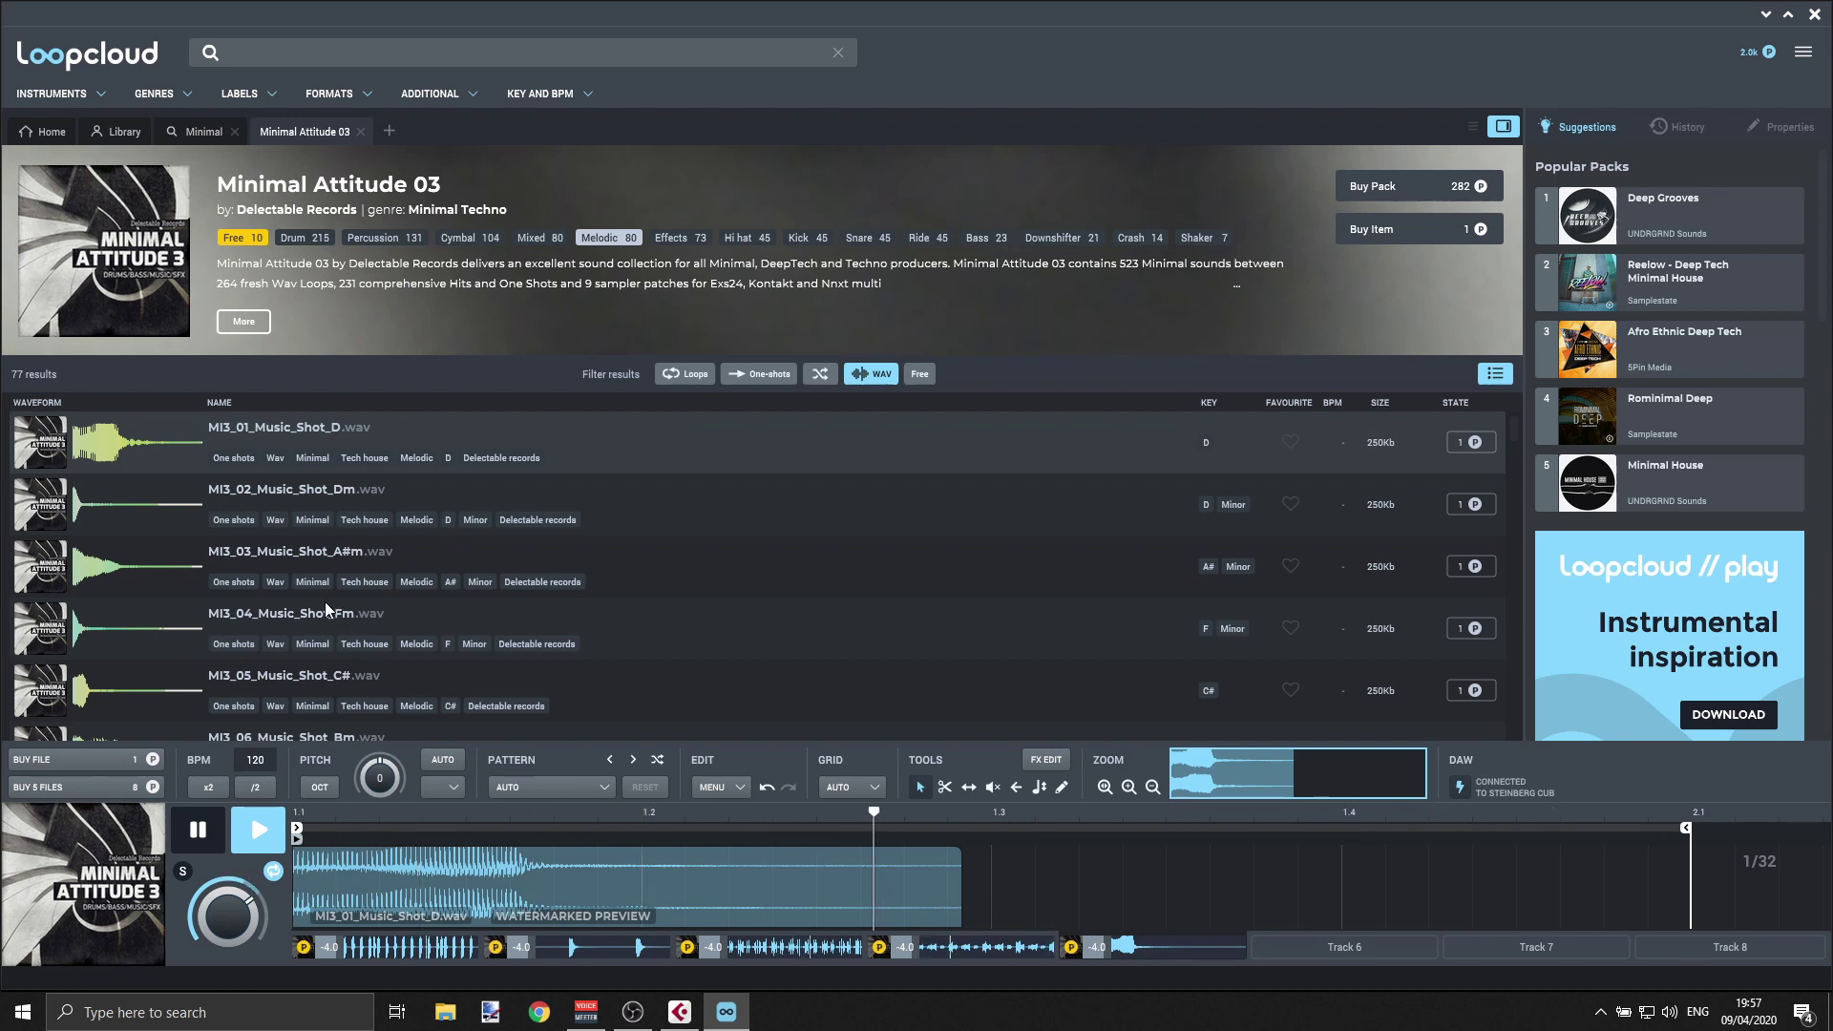
pyautogui.click(267, 552)
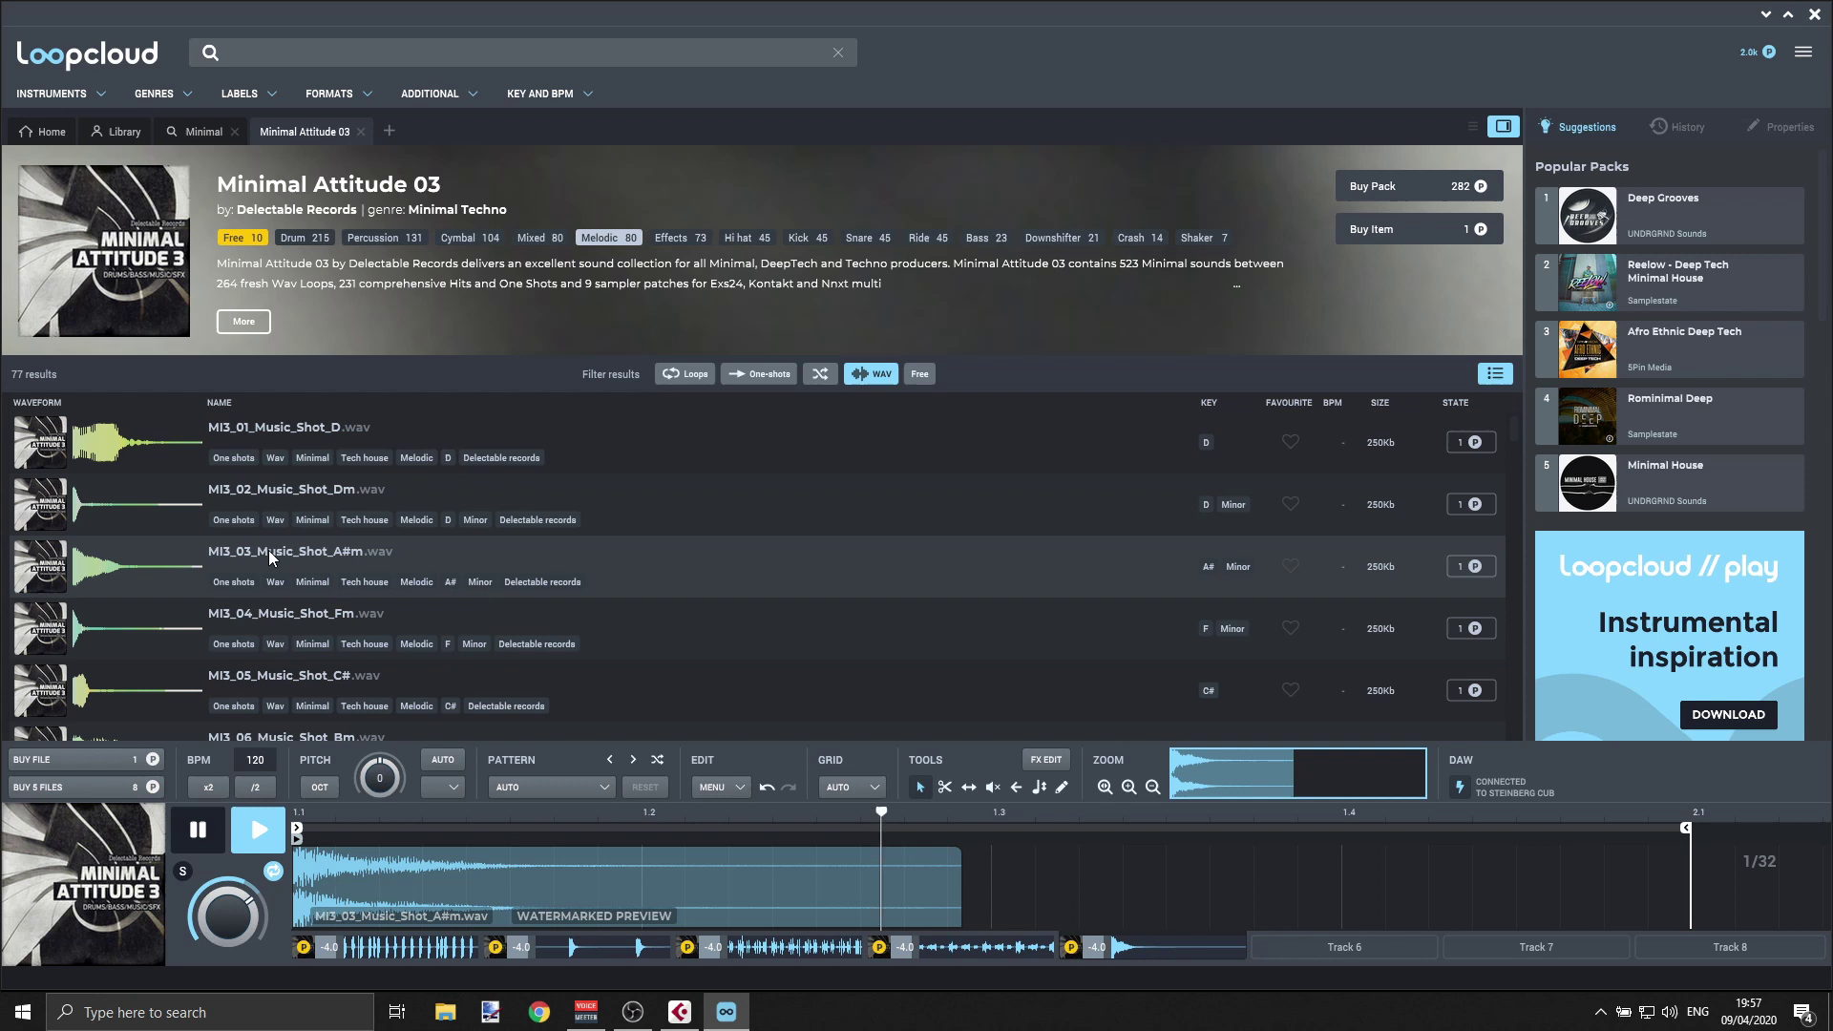
pyautogui.click(274, 618)
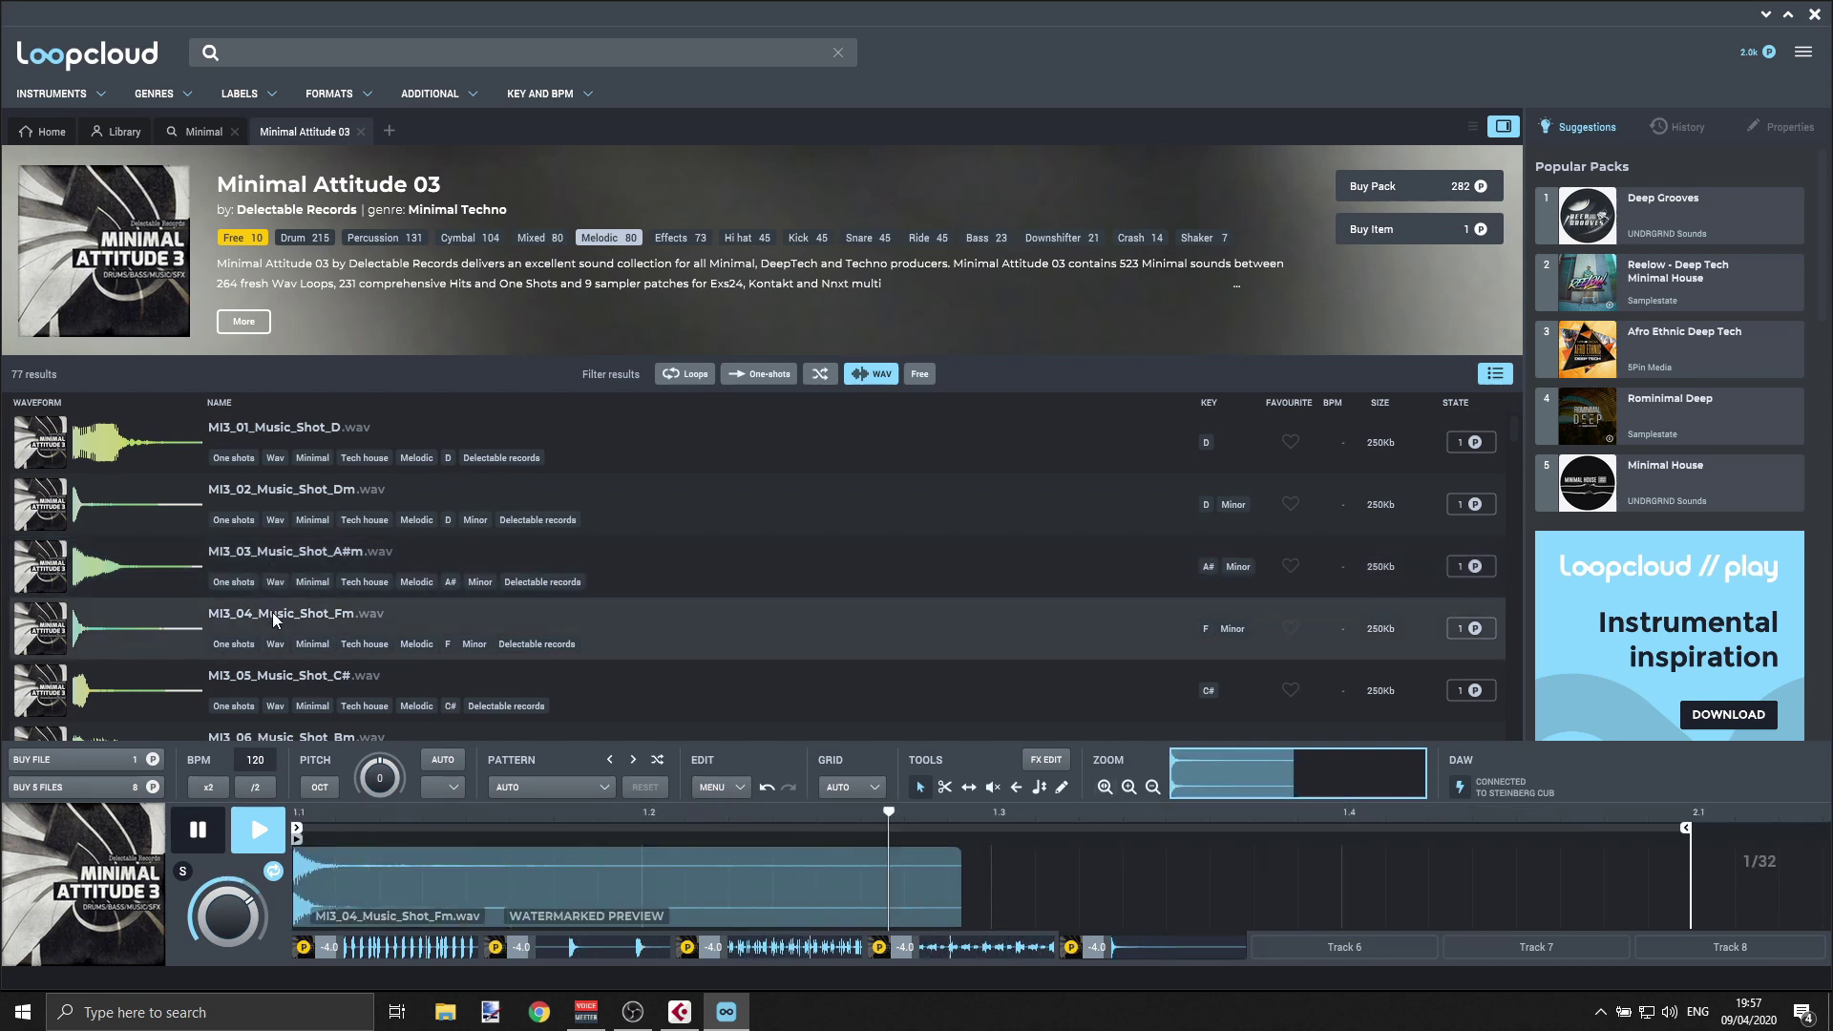
pyautogui.click(257, 677)
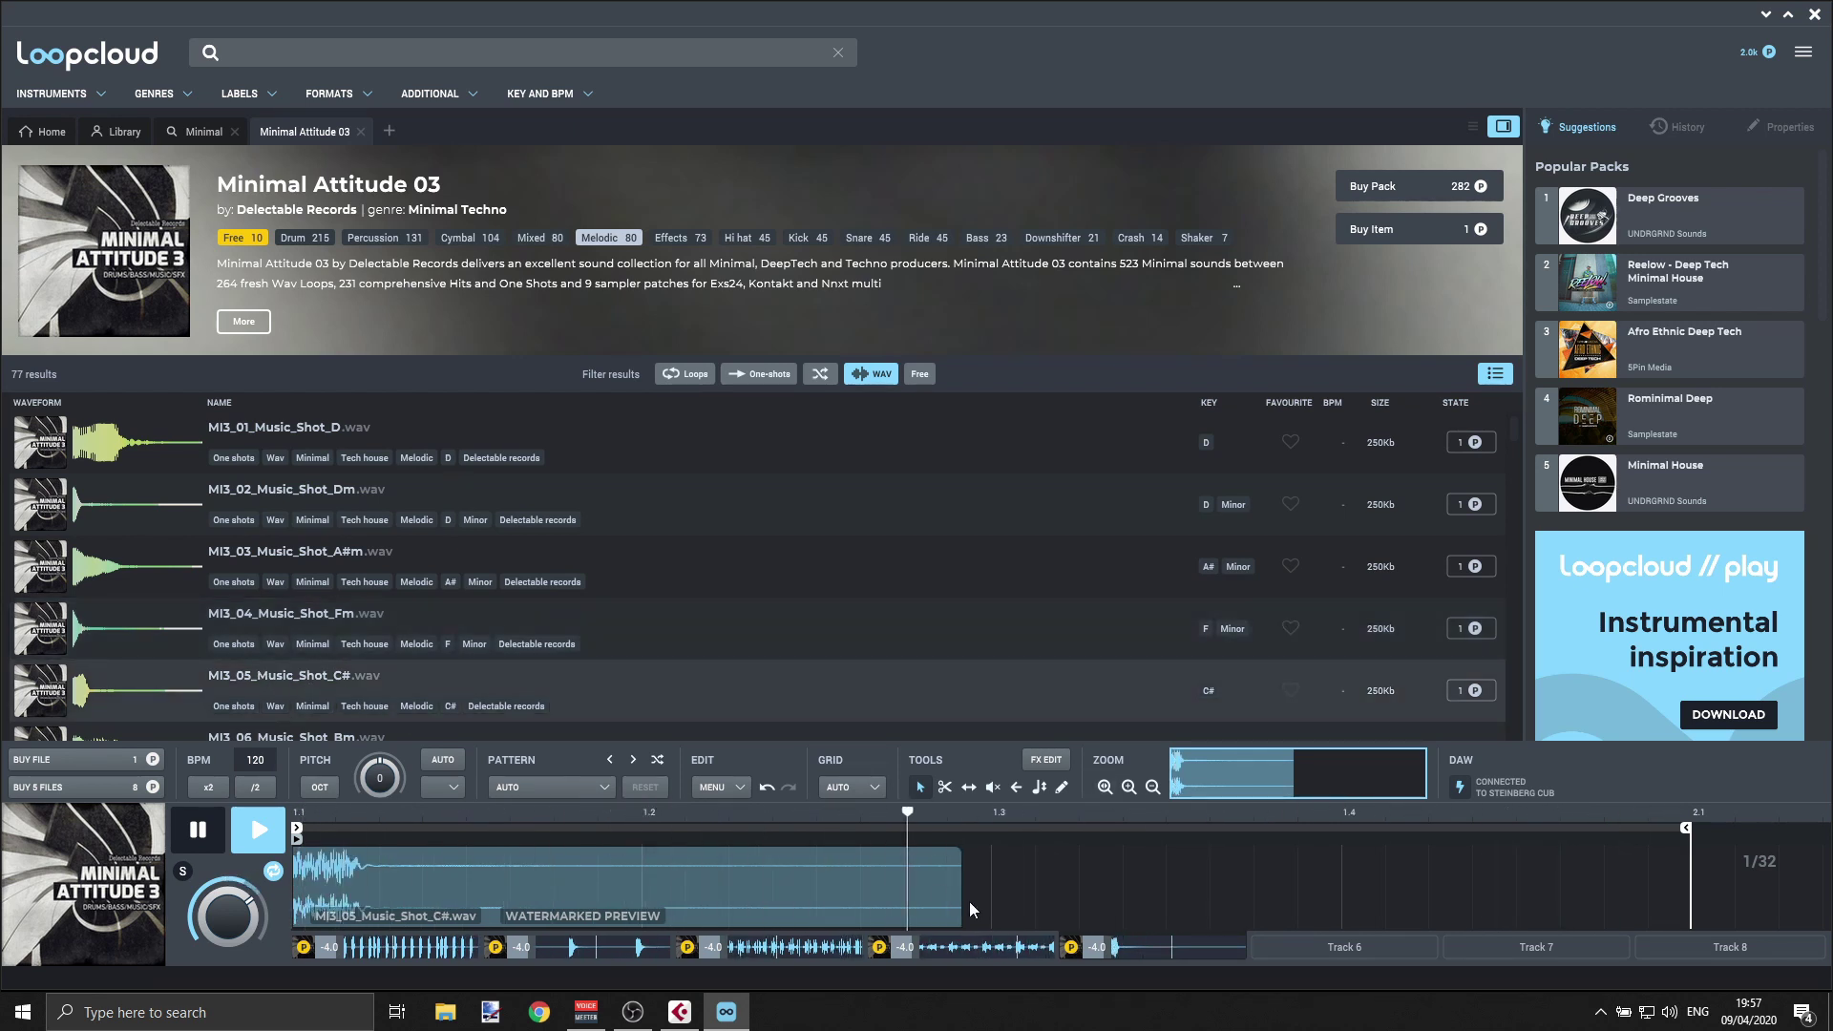
pyautogui.click(198, 830)
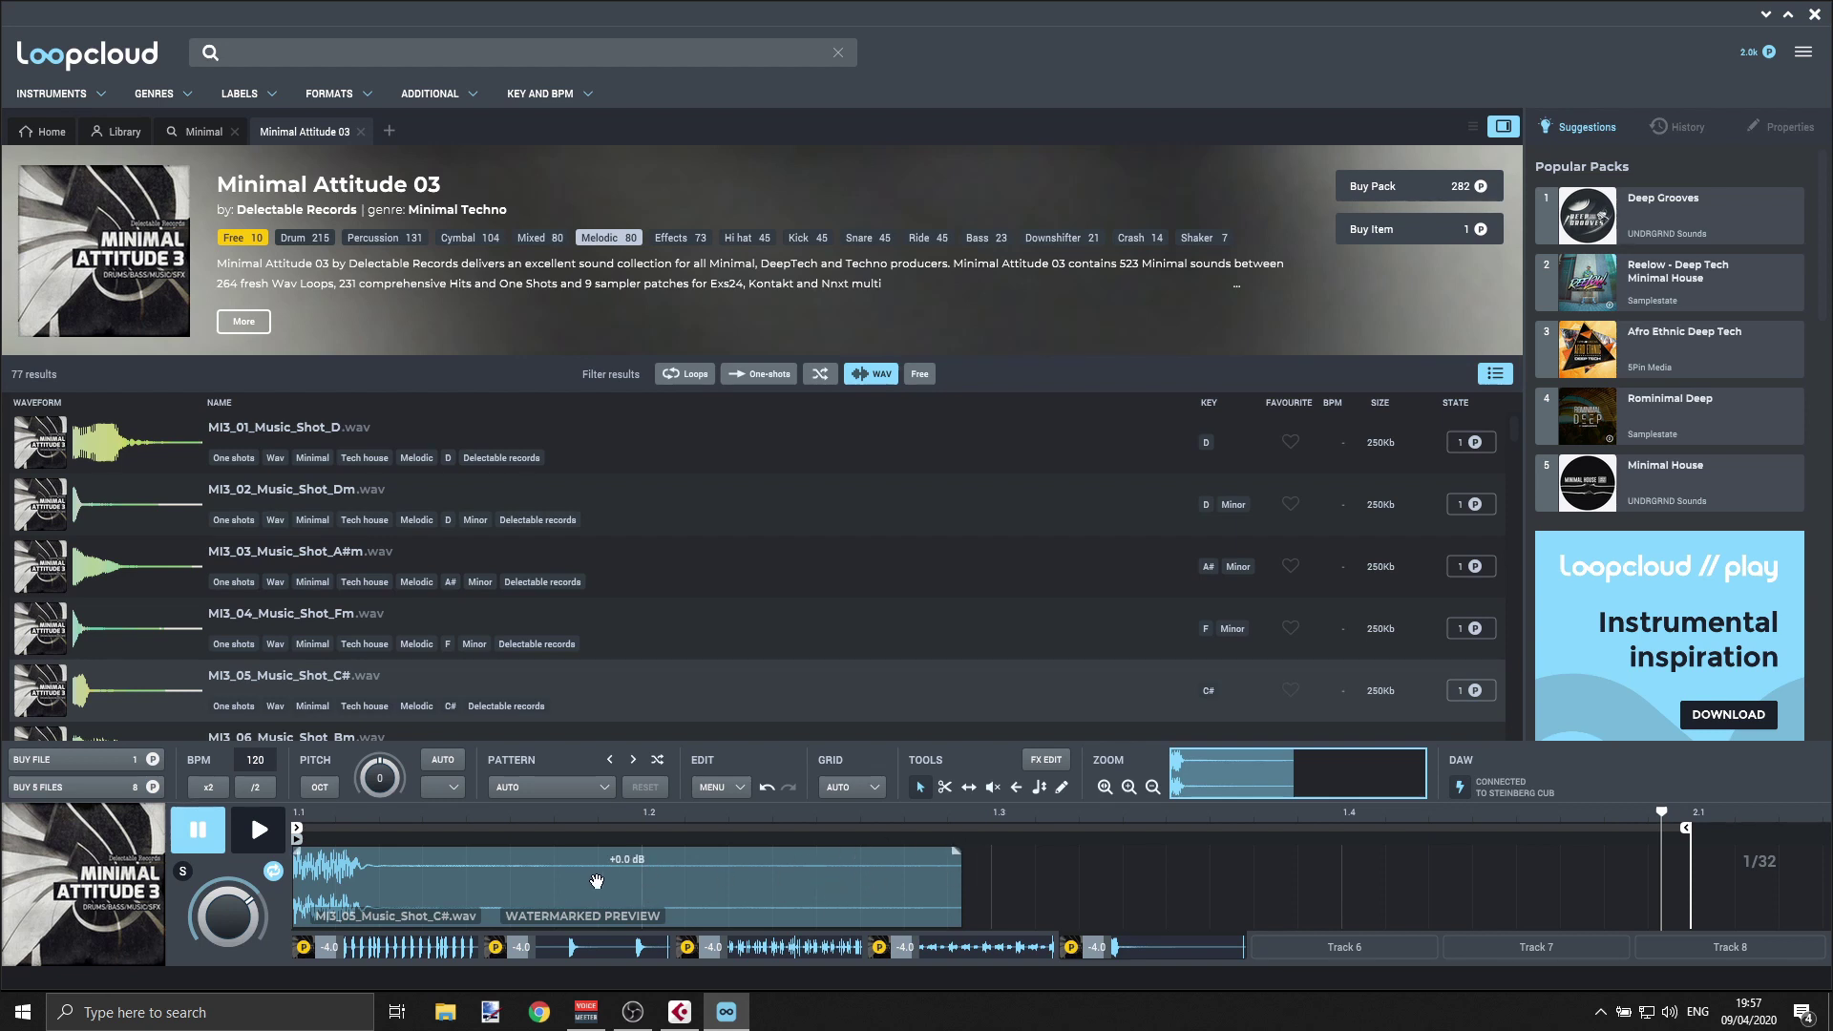
# - Shorten the C# clip from its end and place it at the start of the bar
pyautogui.moveTo(596, 880); pyautogui.dragTo(932, 883)
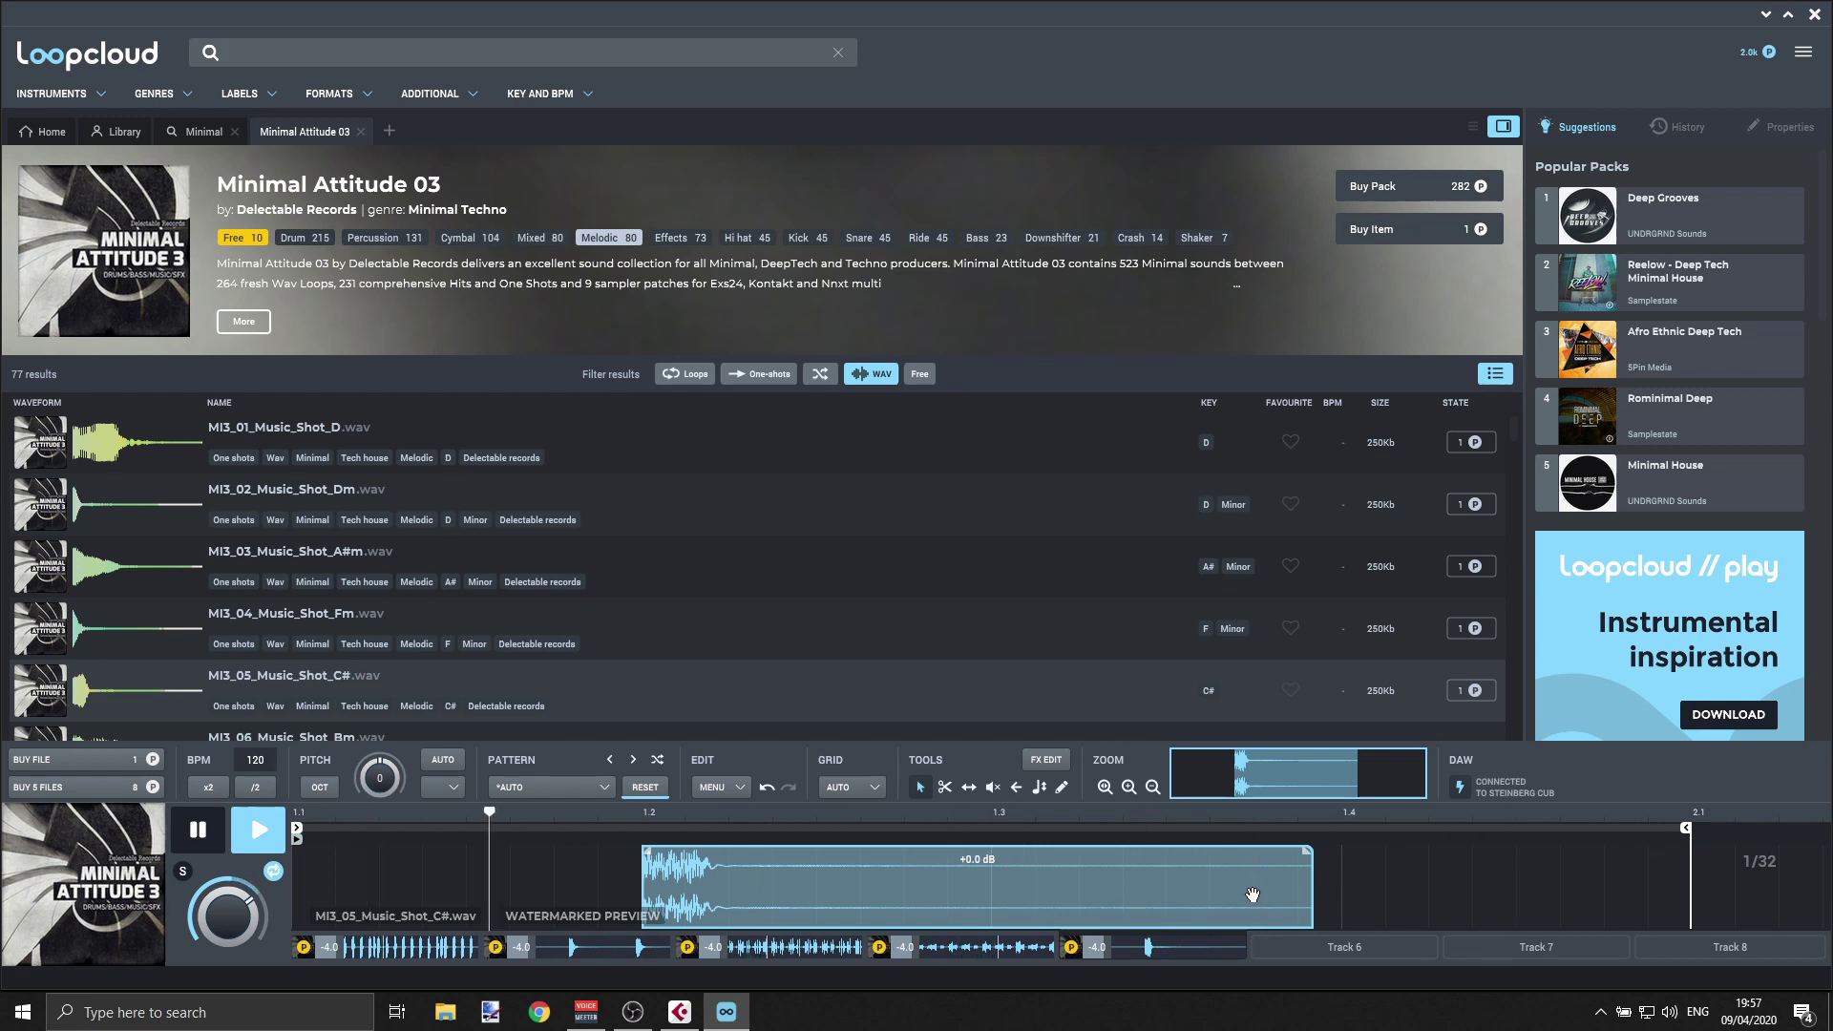
pyautogui.press('space')
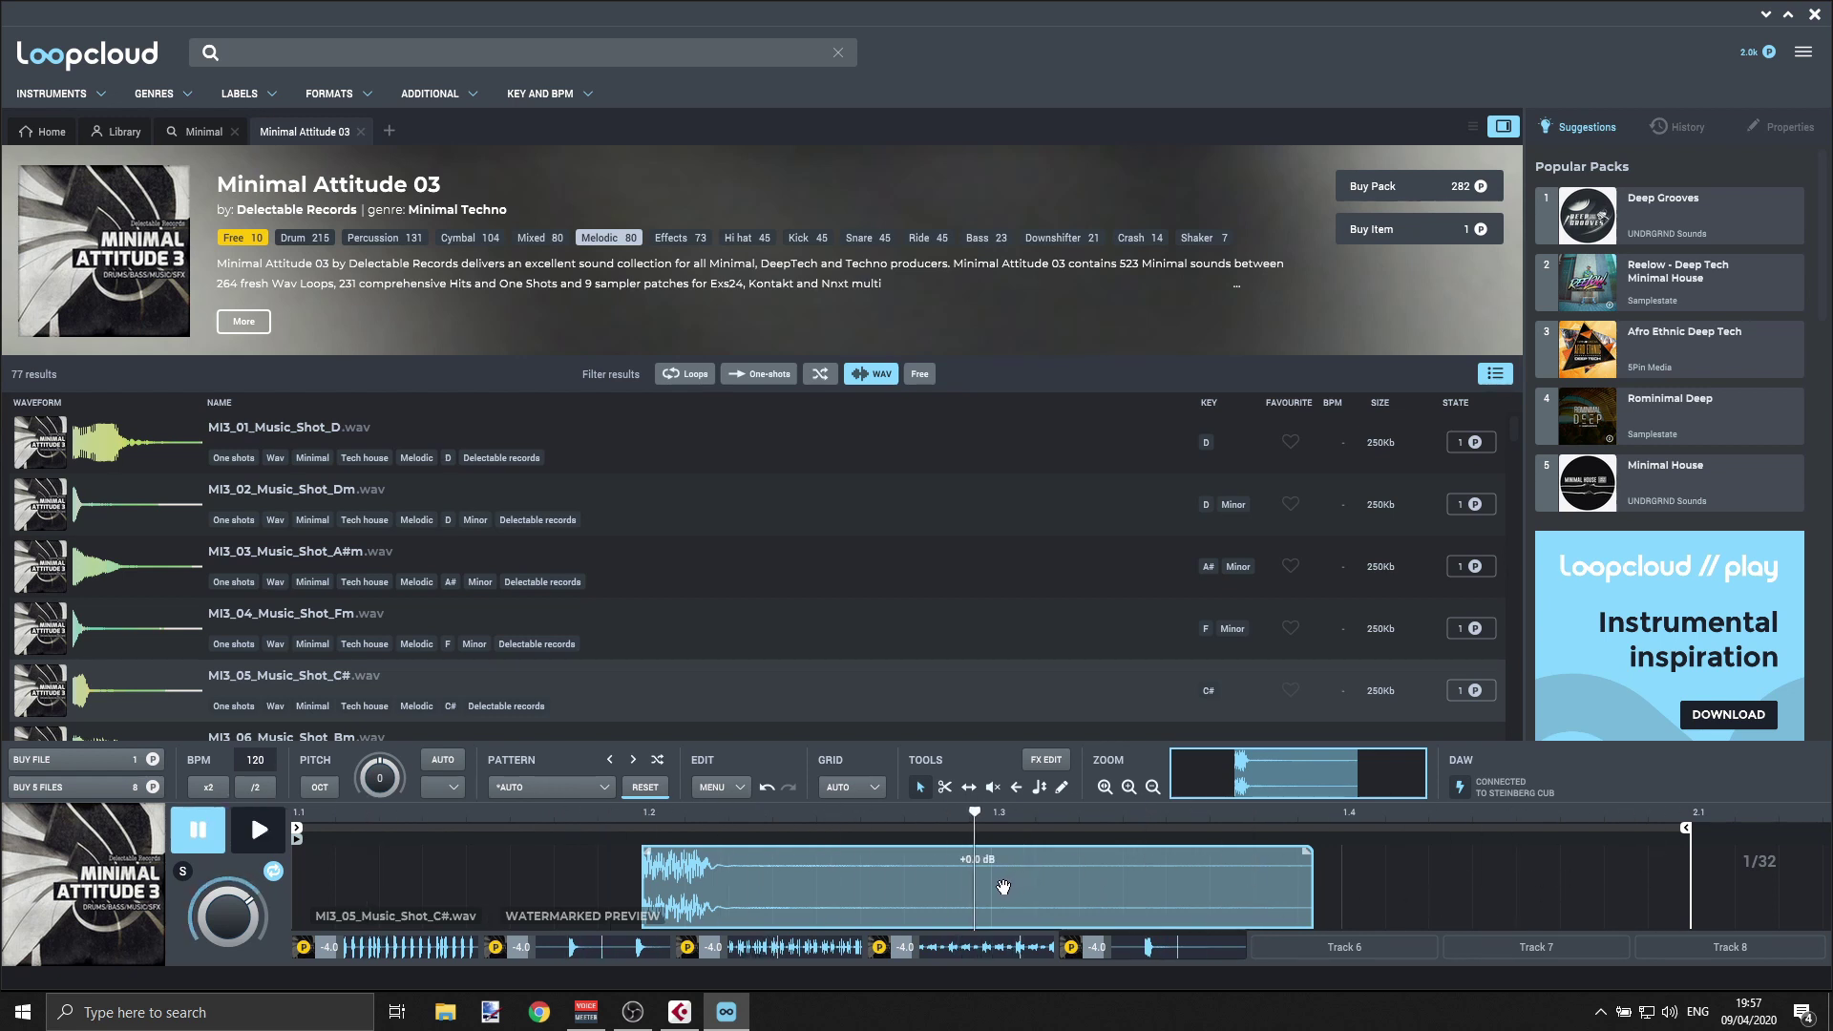
pyautogui.moveTo(1003, 887); pyautogui.dragTo(934, 887)
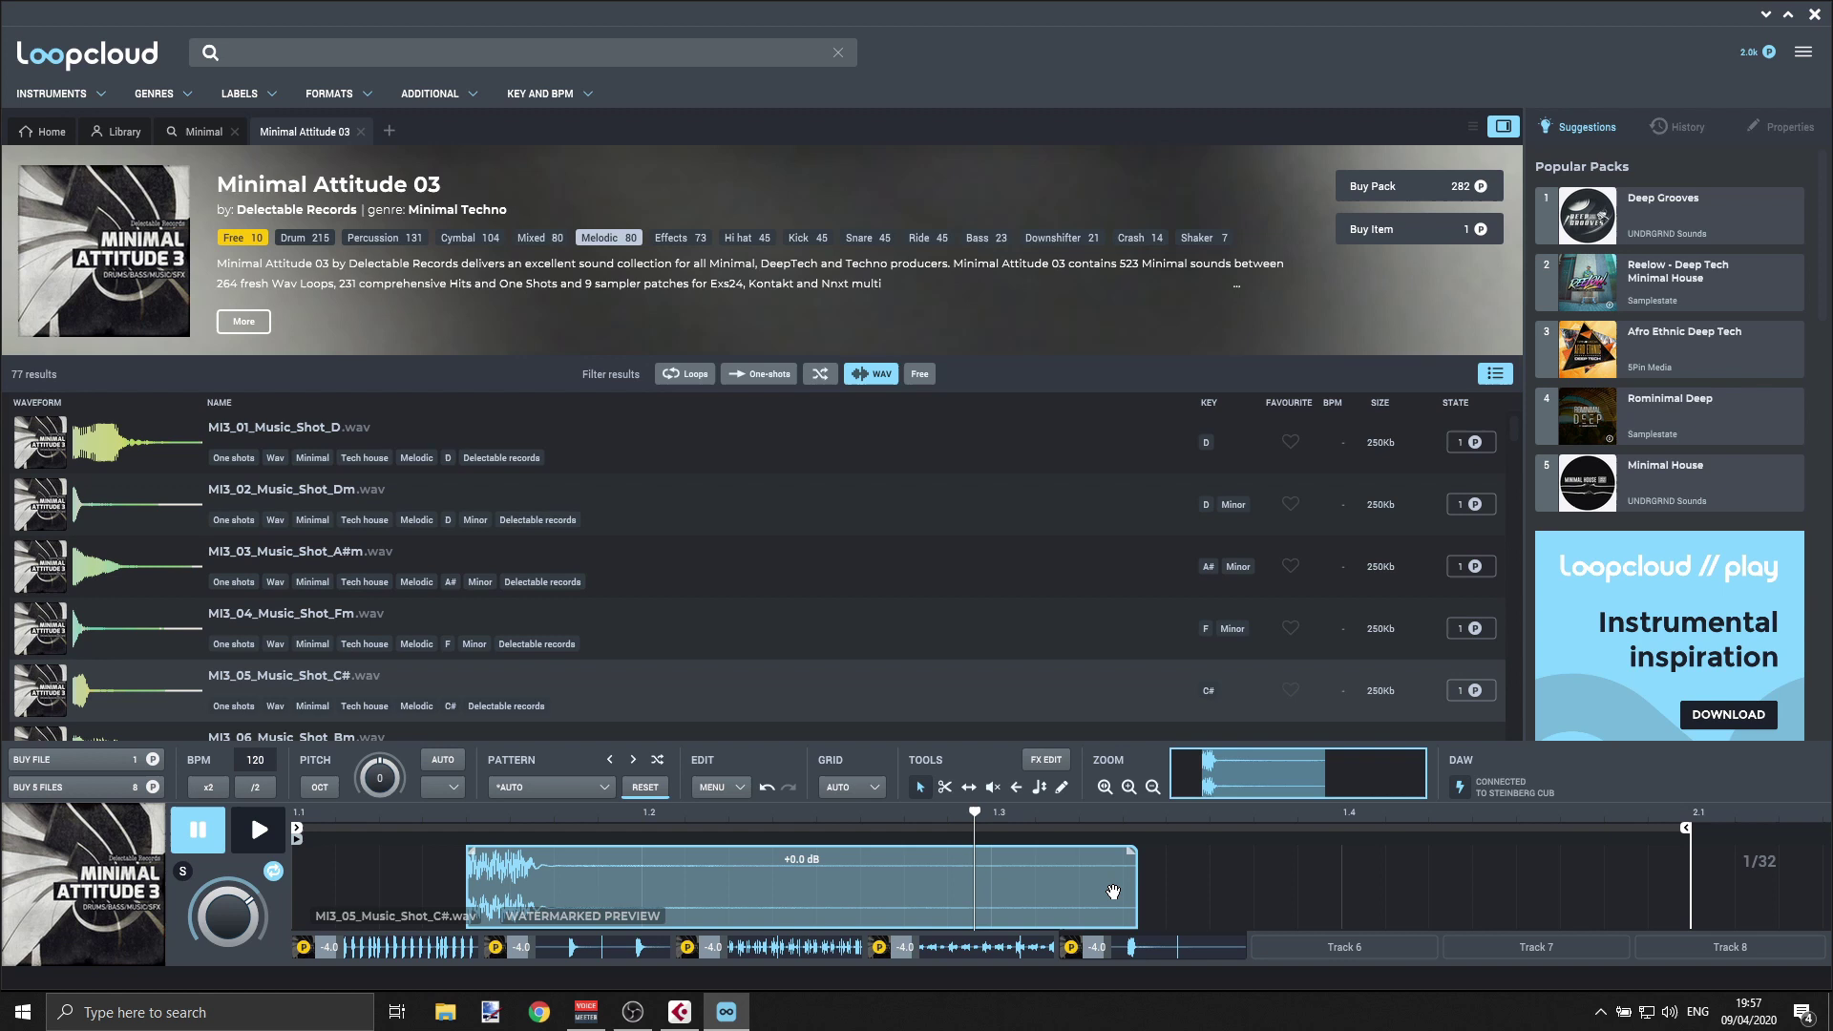
pyautogui.moveTo(1136, 889); pyautogui.dragTo(599, 853)
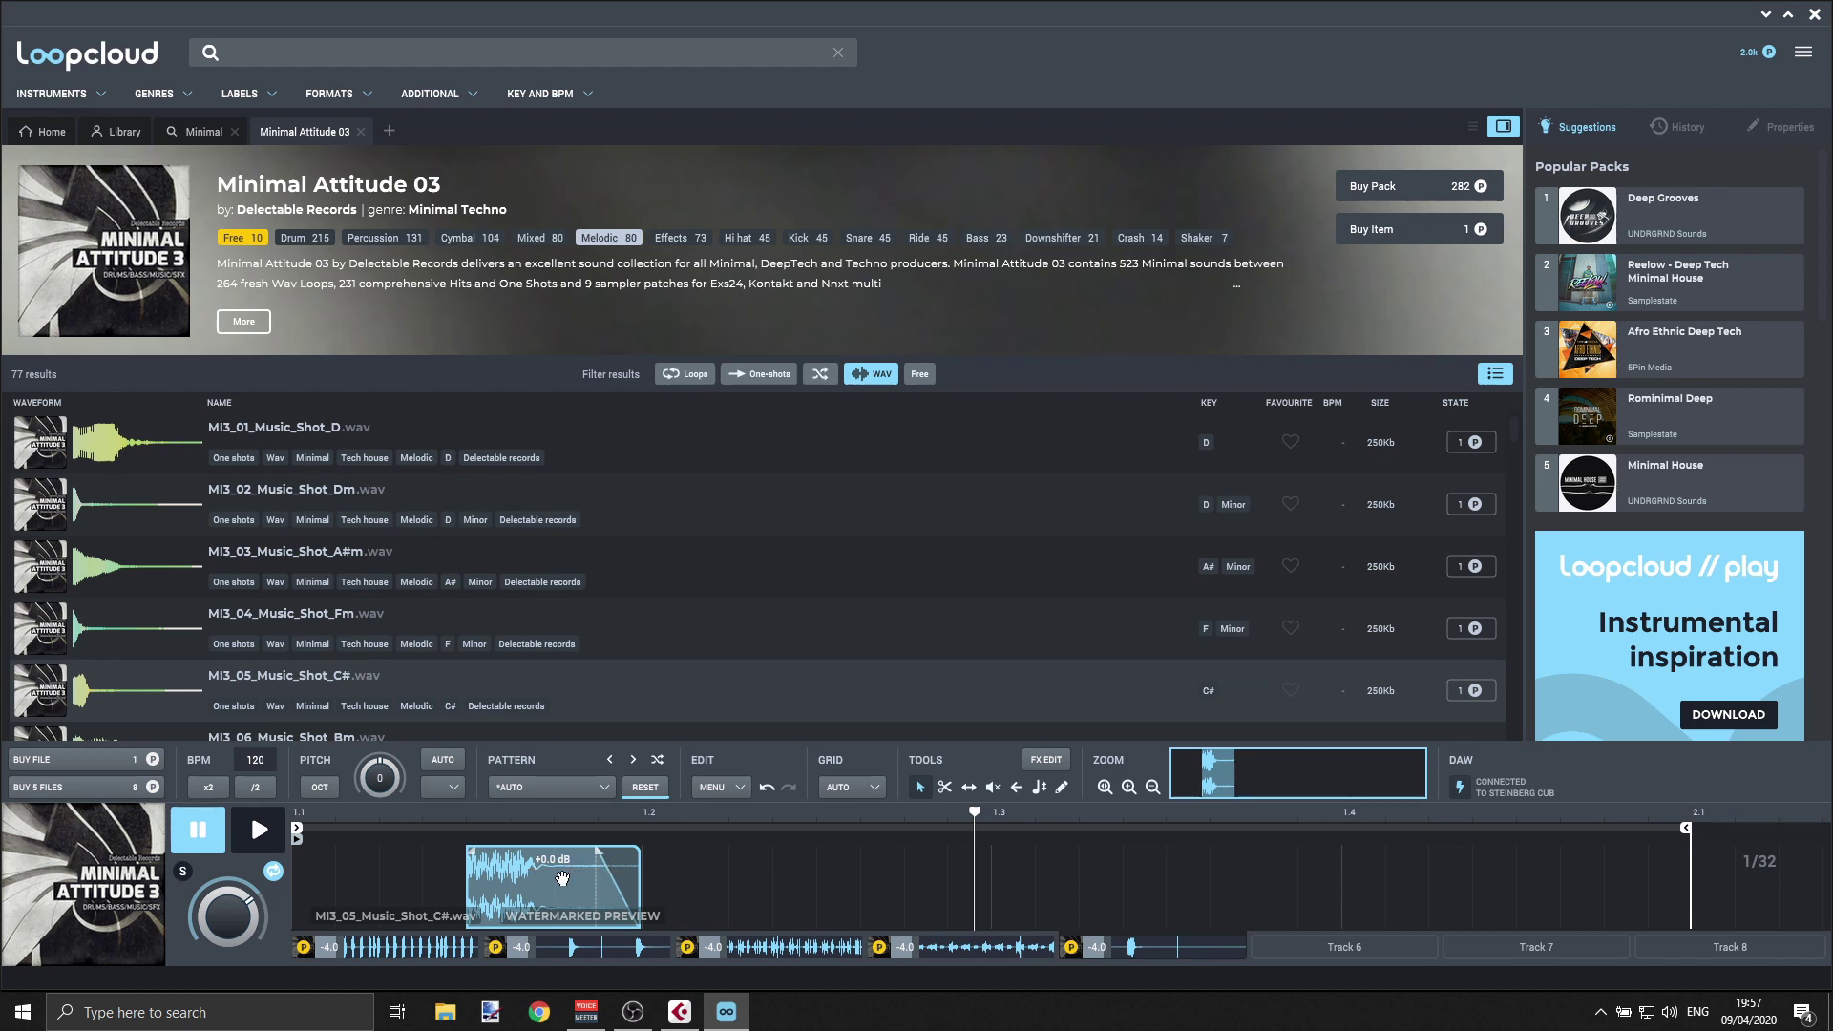
pyautogui.moveTo(551, 880); pyautogui.dragTo(382, 878)
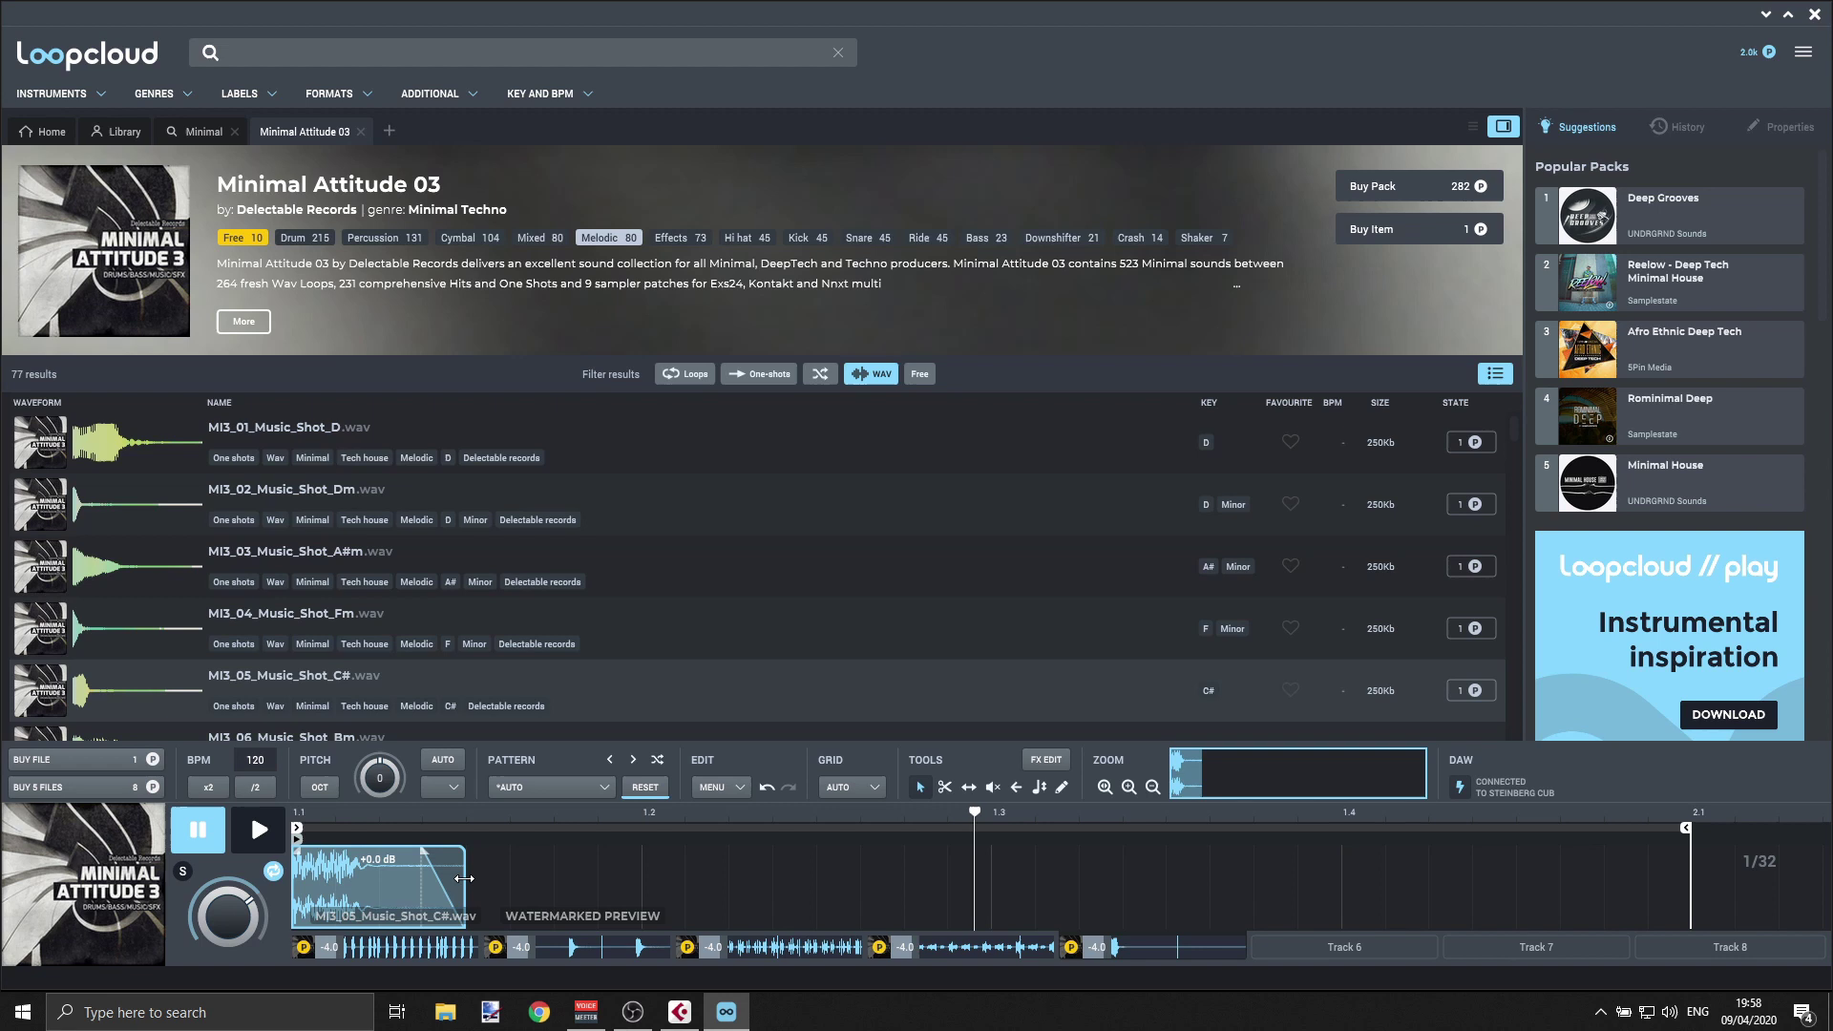
# - Duplicate the clip twice, set the grid to 1/32, and position the third copy just after beat 1.2
pyautogui.hotkey('ctrl', 'd')
pyautogui.hotkey('ctrl', 'd')
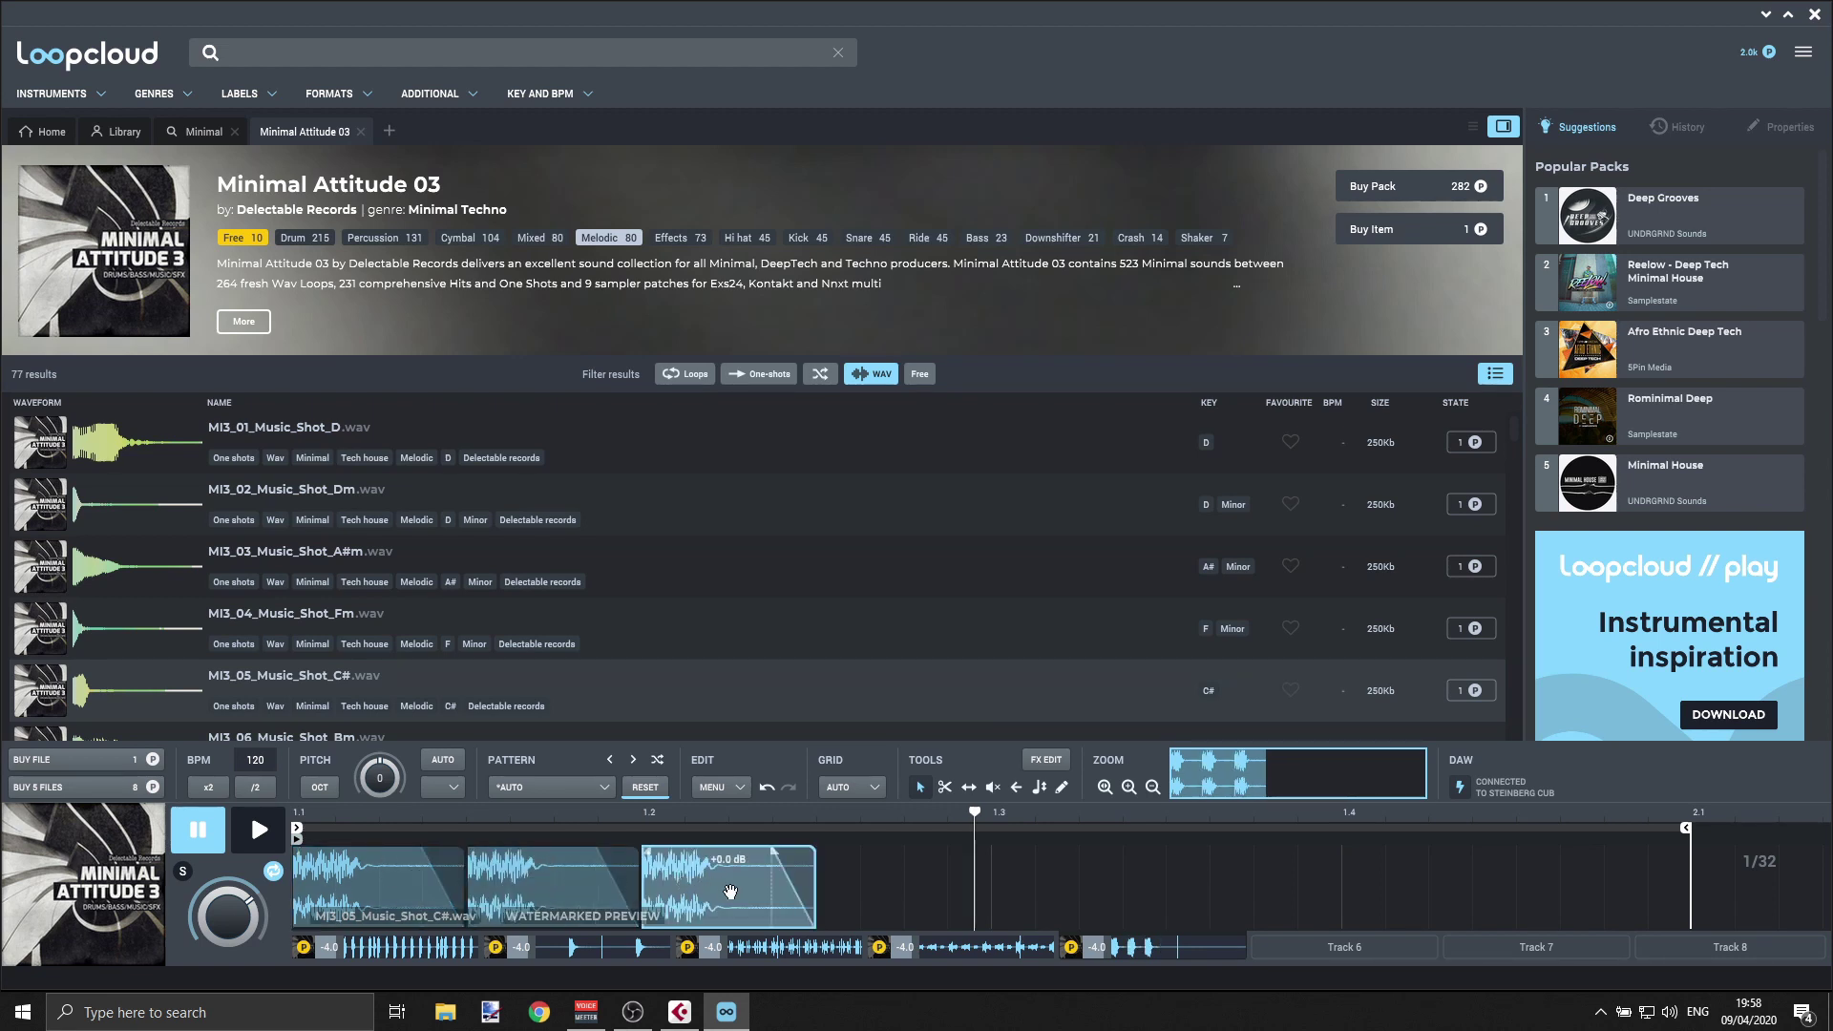
pyautogui.moveTo(733, 892)
pyautogui.mouseDown()
pyautogui.moveTo(816, 890)
pyautogui.moveTo(769, 890)
pyautogui.mouseUp()
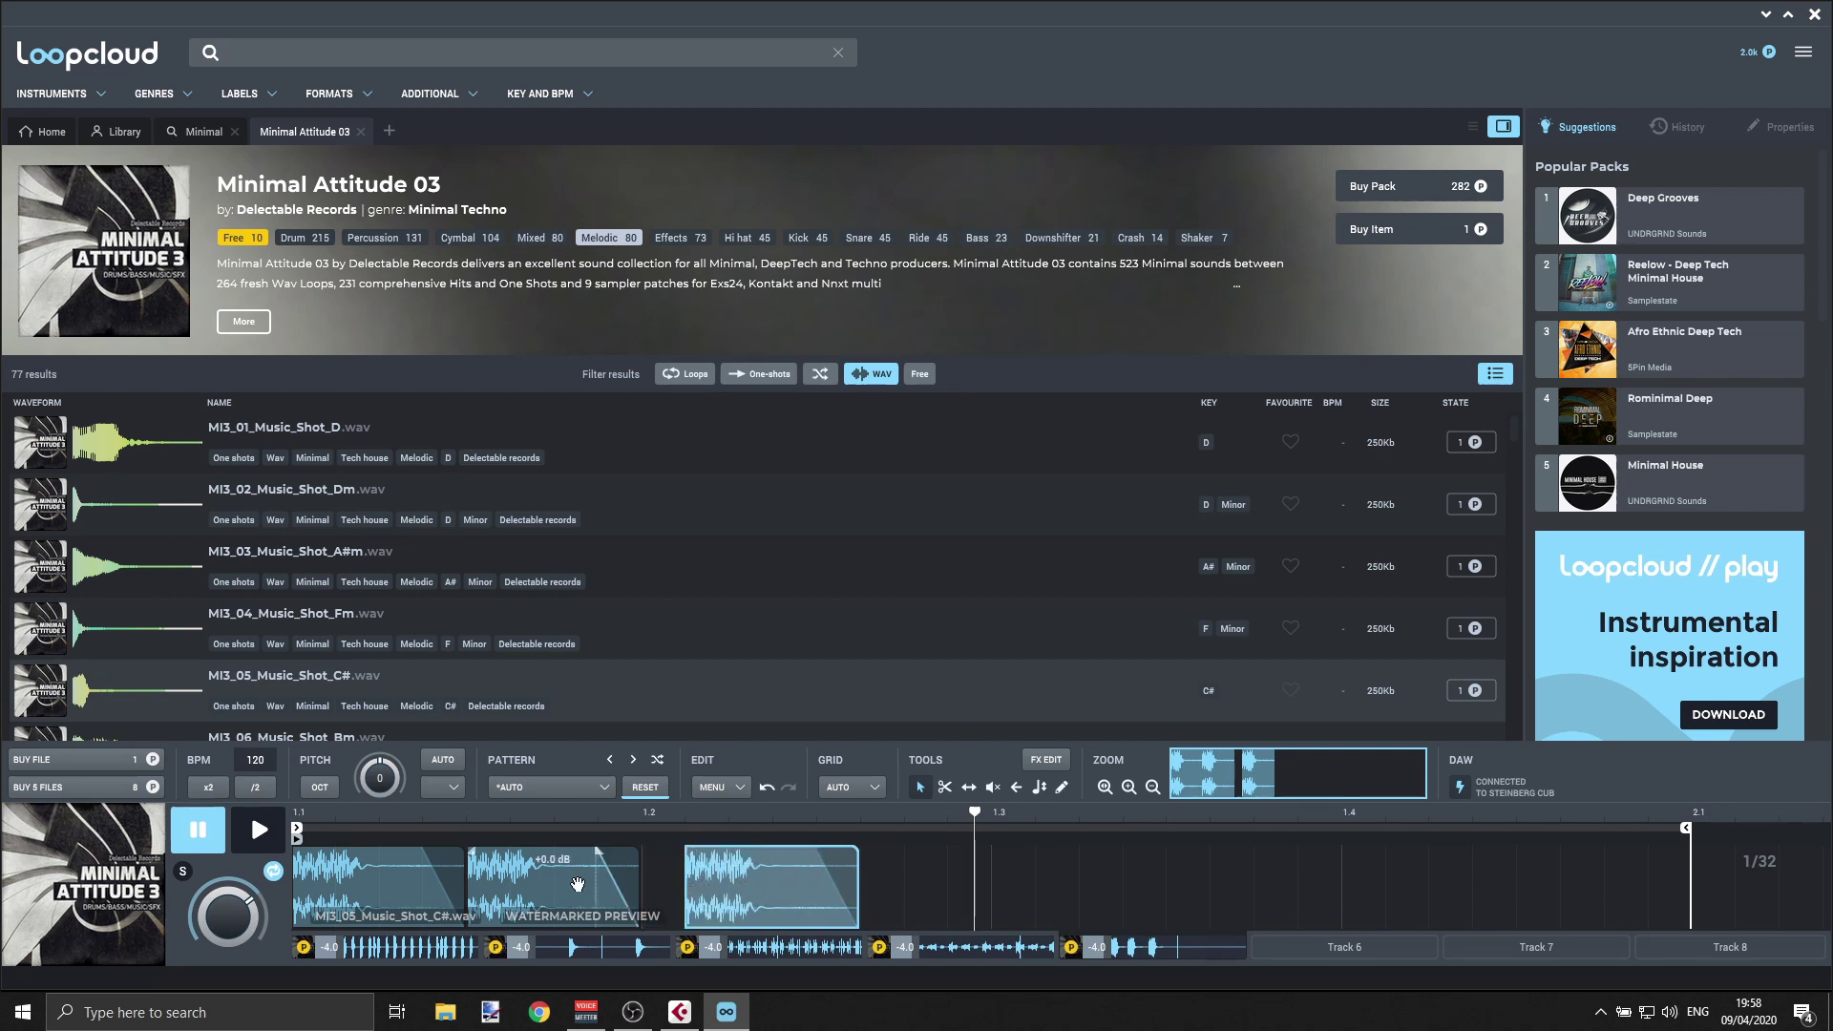
pyautogui.click(842, 790)
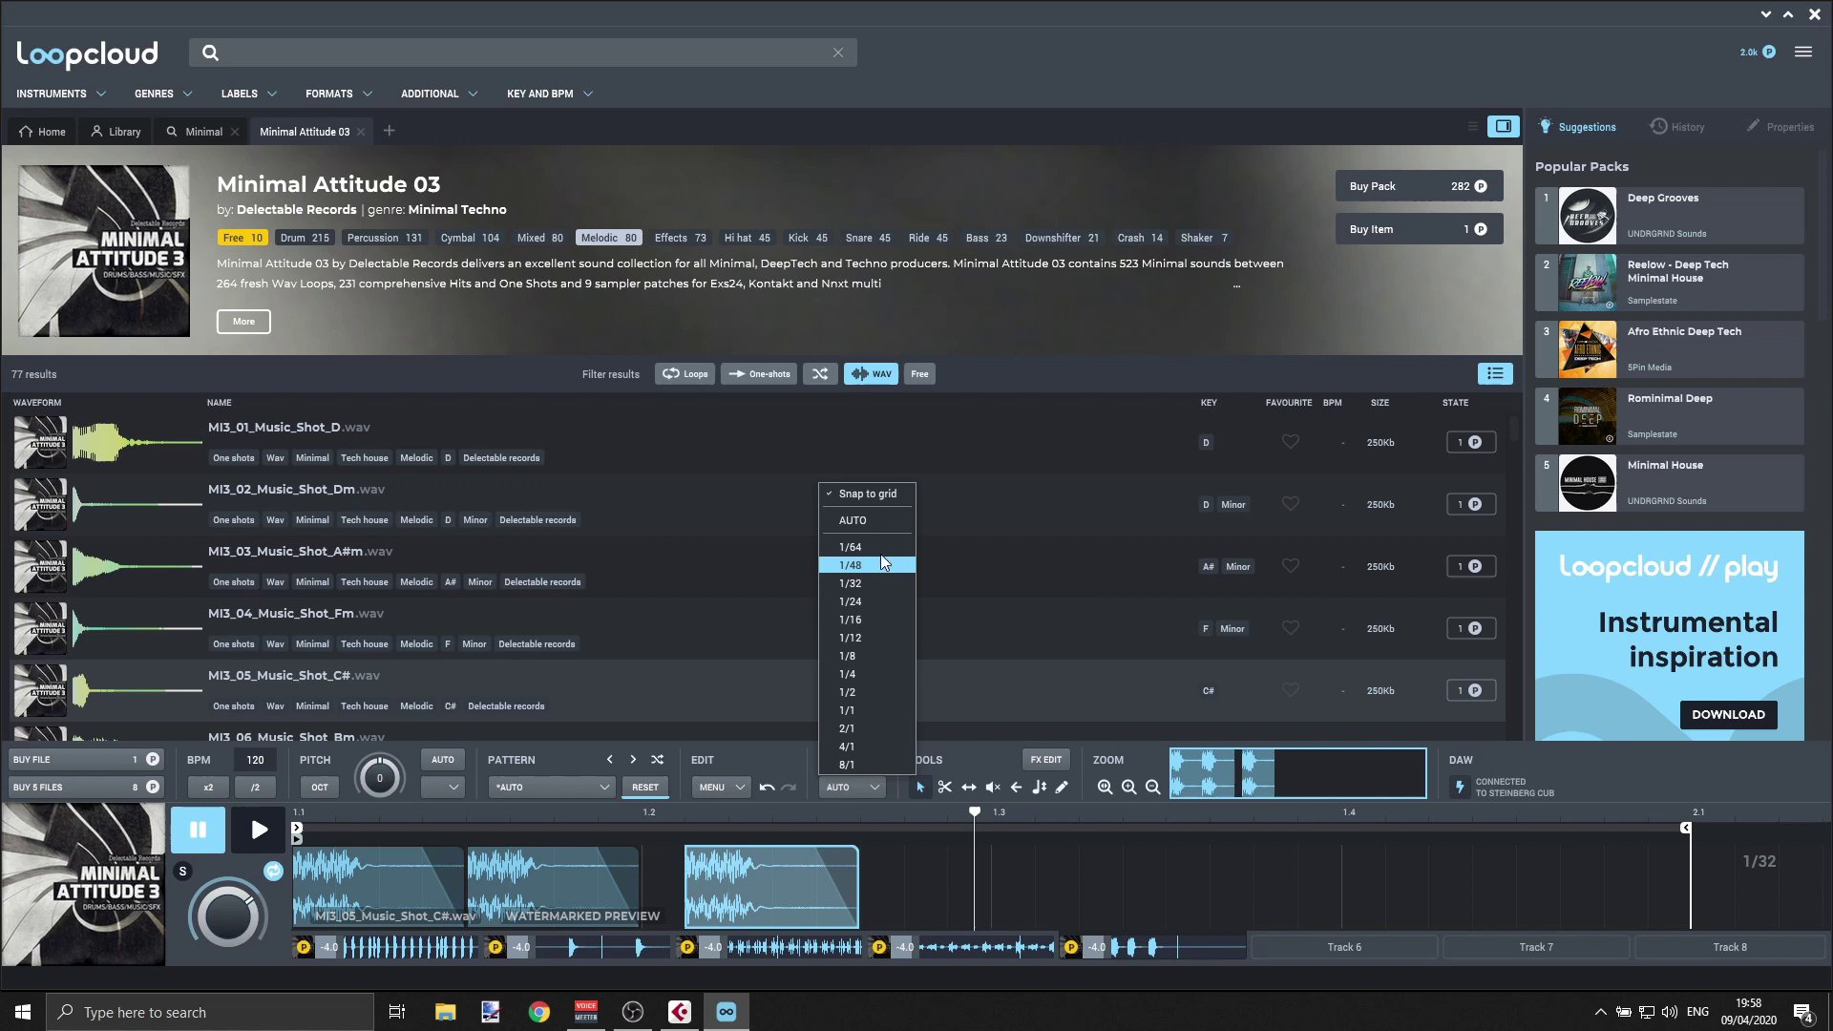
pyautogui.click(876, 617)
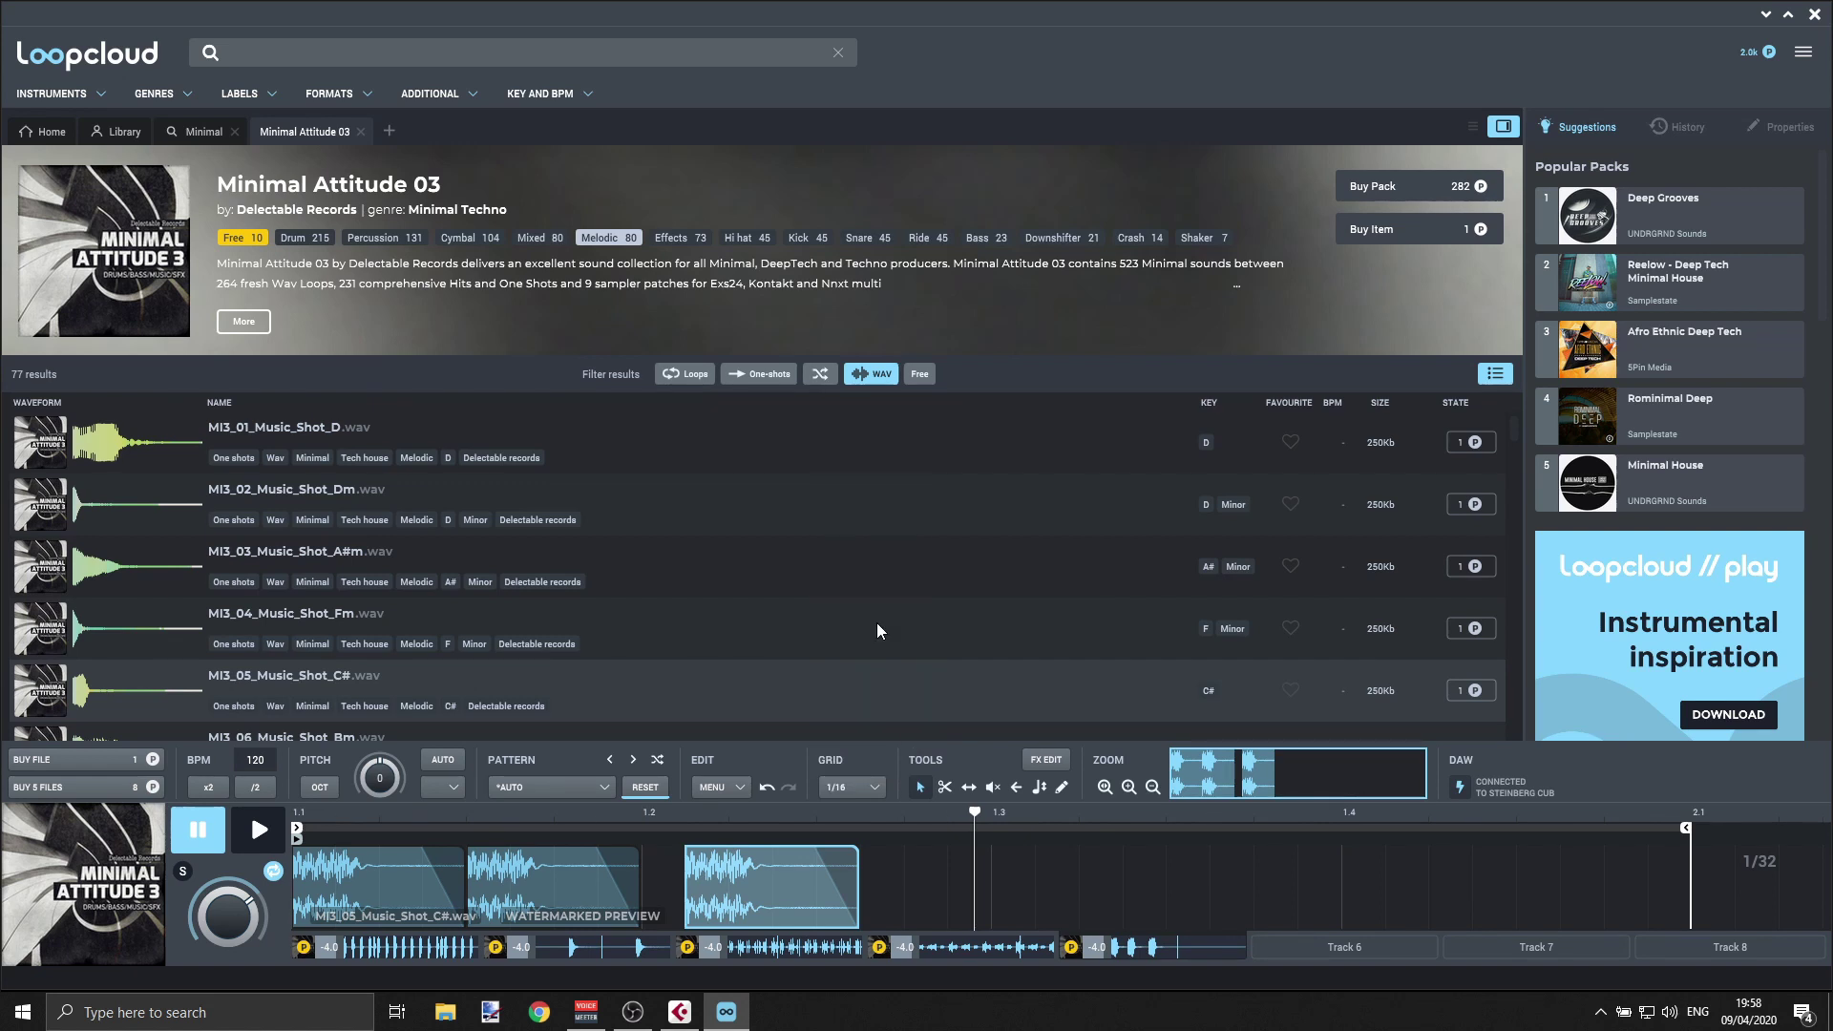
pyautogui.click(863, 785)
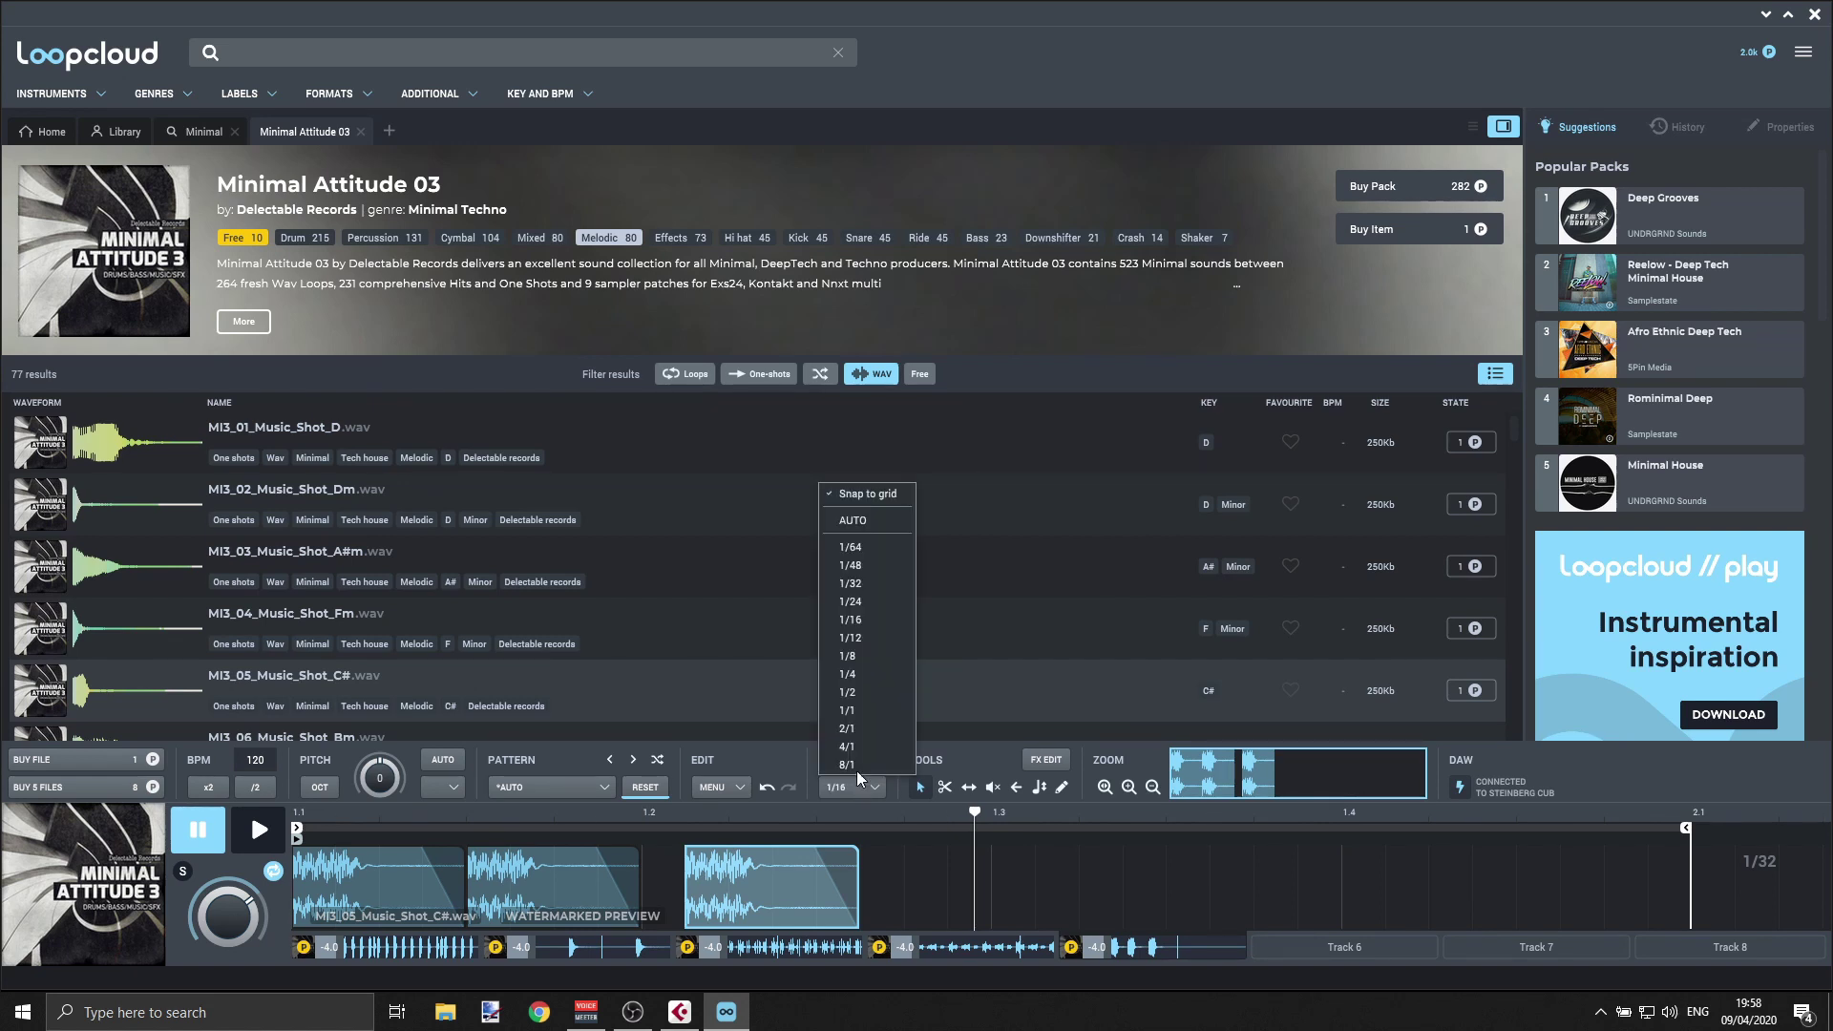
pyautogui.click(874, 585)
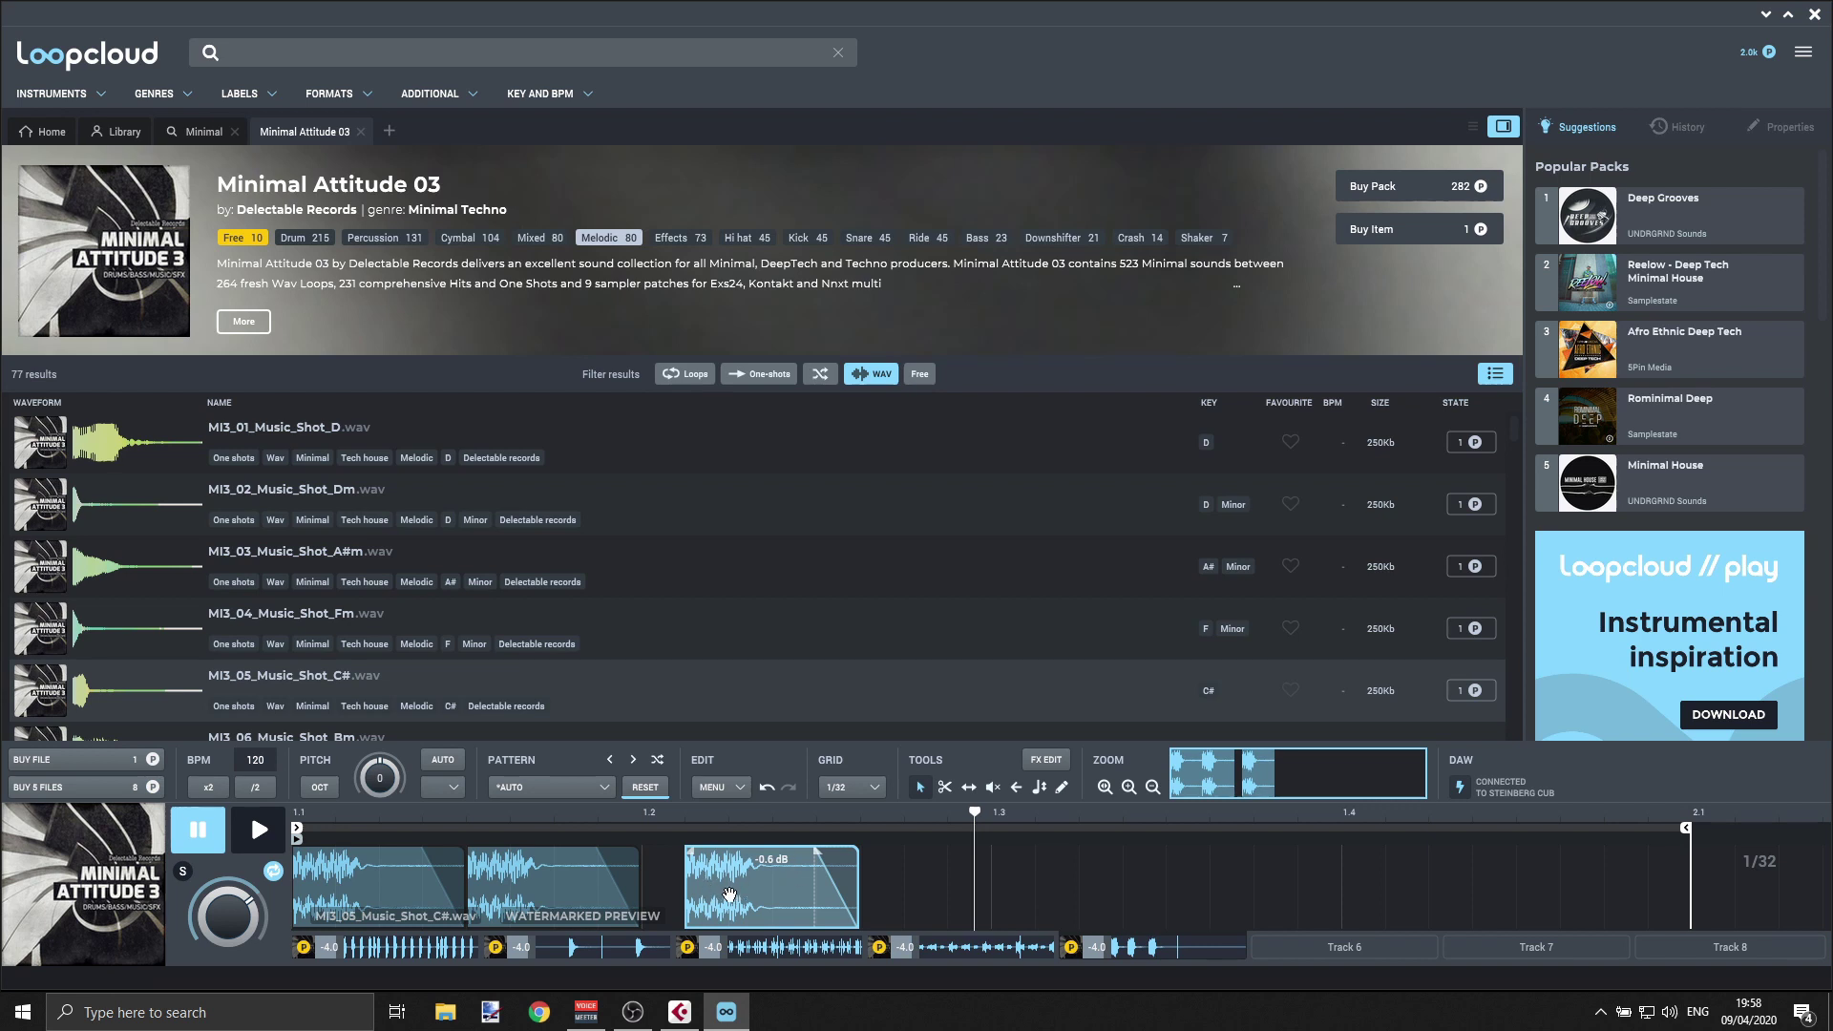
pyautogui.moveTo(729, 895)
pyautogui.mouseDown()
pyautogui.moveTo(907, 894)
pyautogui.moveTo(754, 903)
pyautogui.mouseUp()
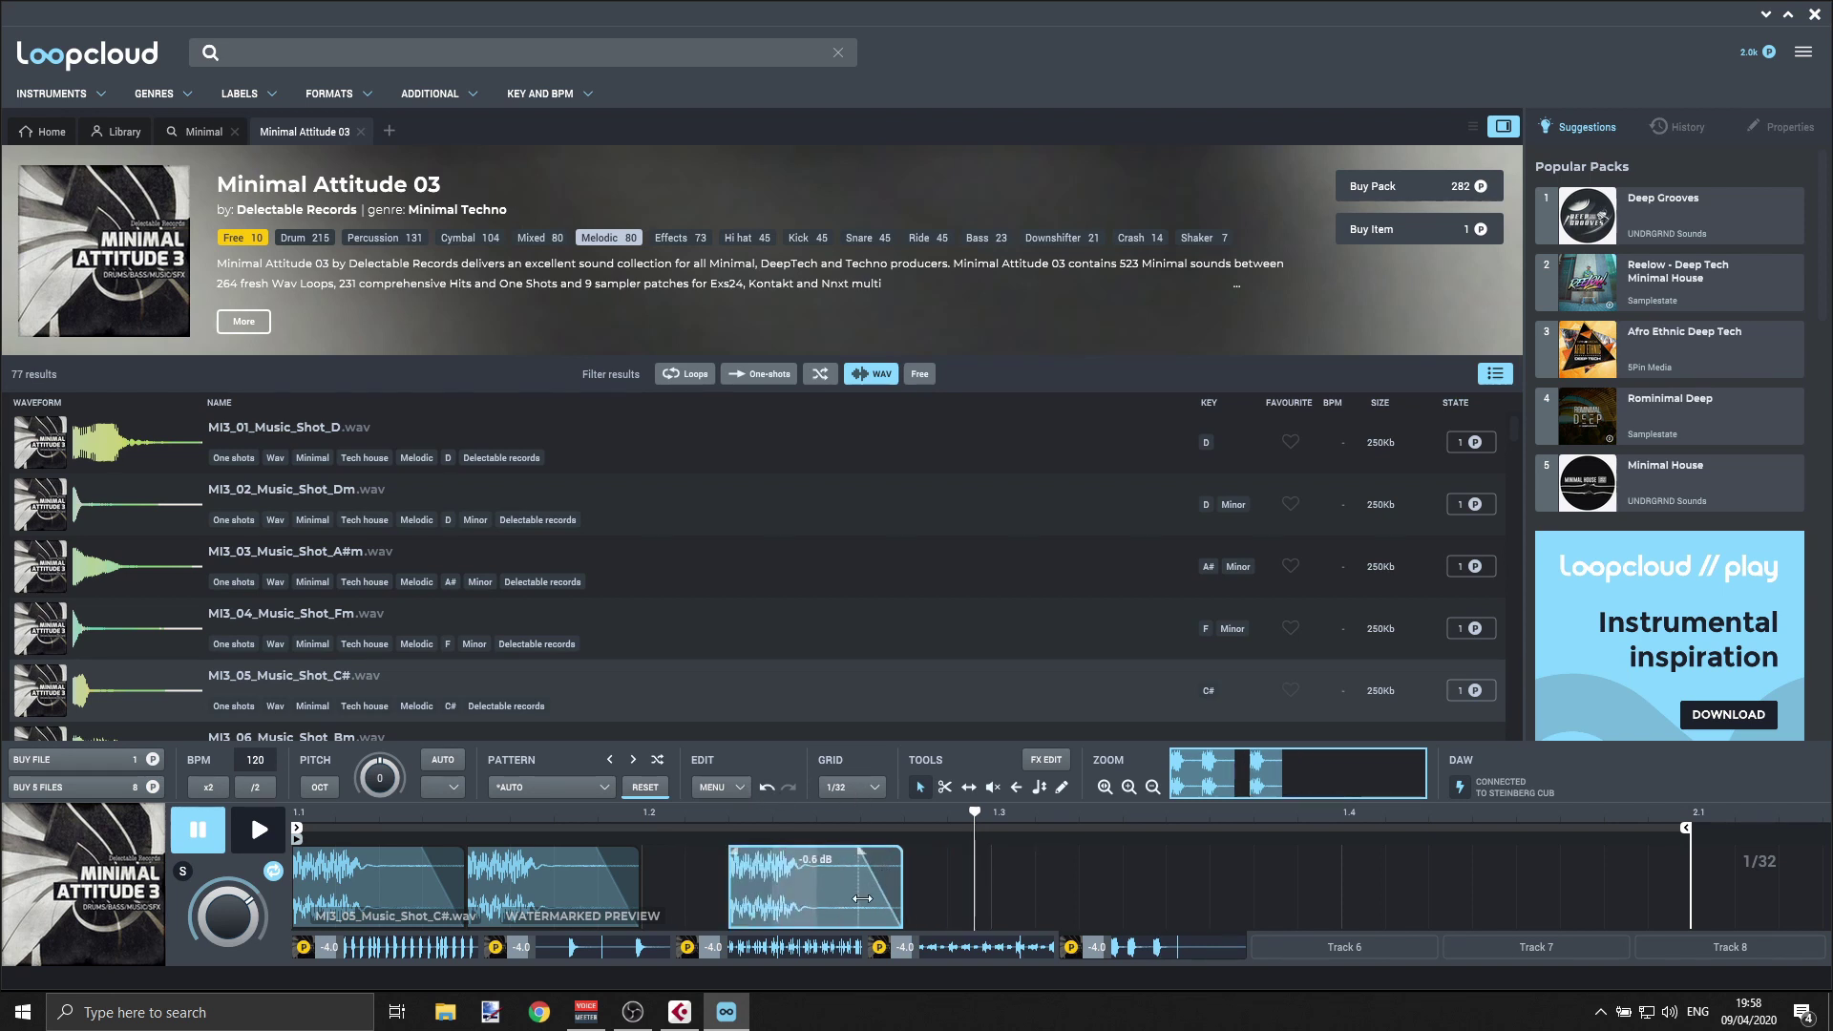
pyautogui.moveTo(836, 884)
pyautogui.mouseDown()
pyautogui.moveTo(812, 884)
pyautogui.moveTo(864, 886)
pyautogui.moveTo(792, 886)
pyautogui.moveTo(845, 888)
pyautogui.moveTo(814, 888)
pyautogui.mouseUp()
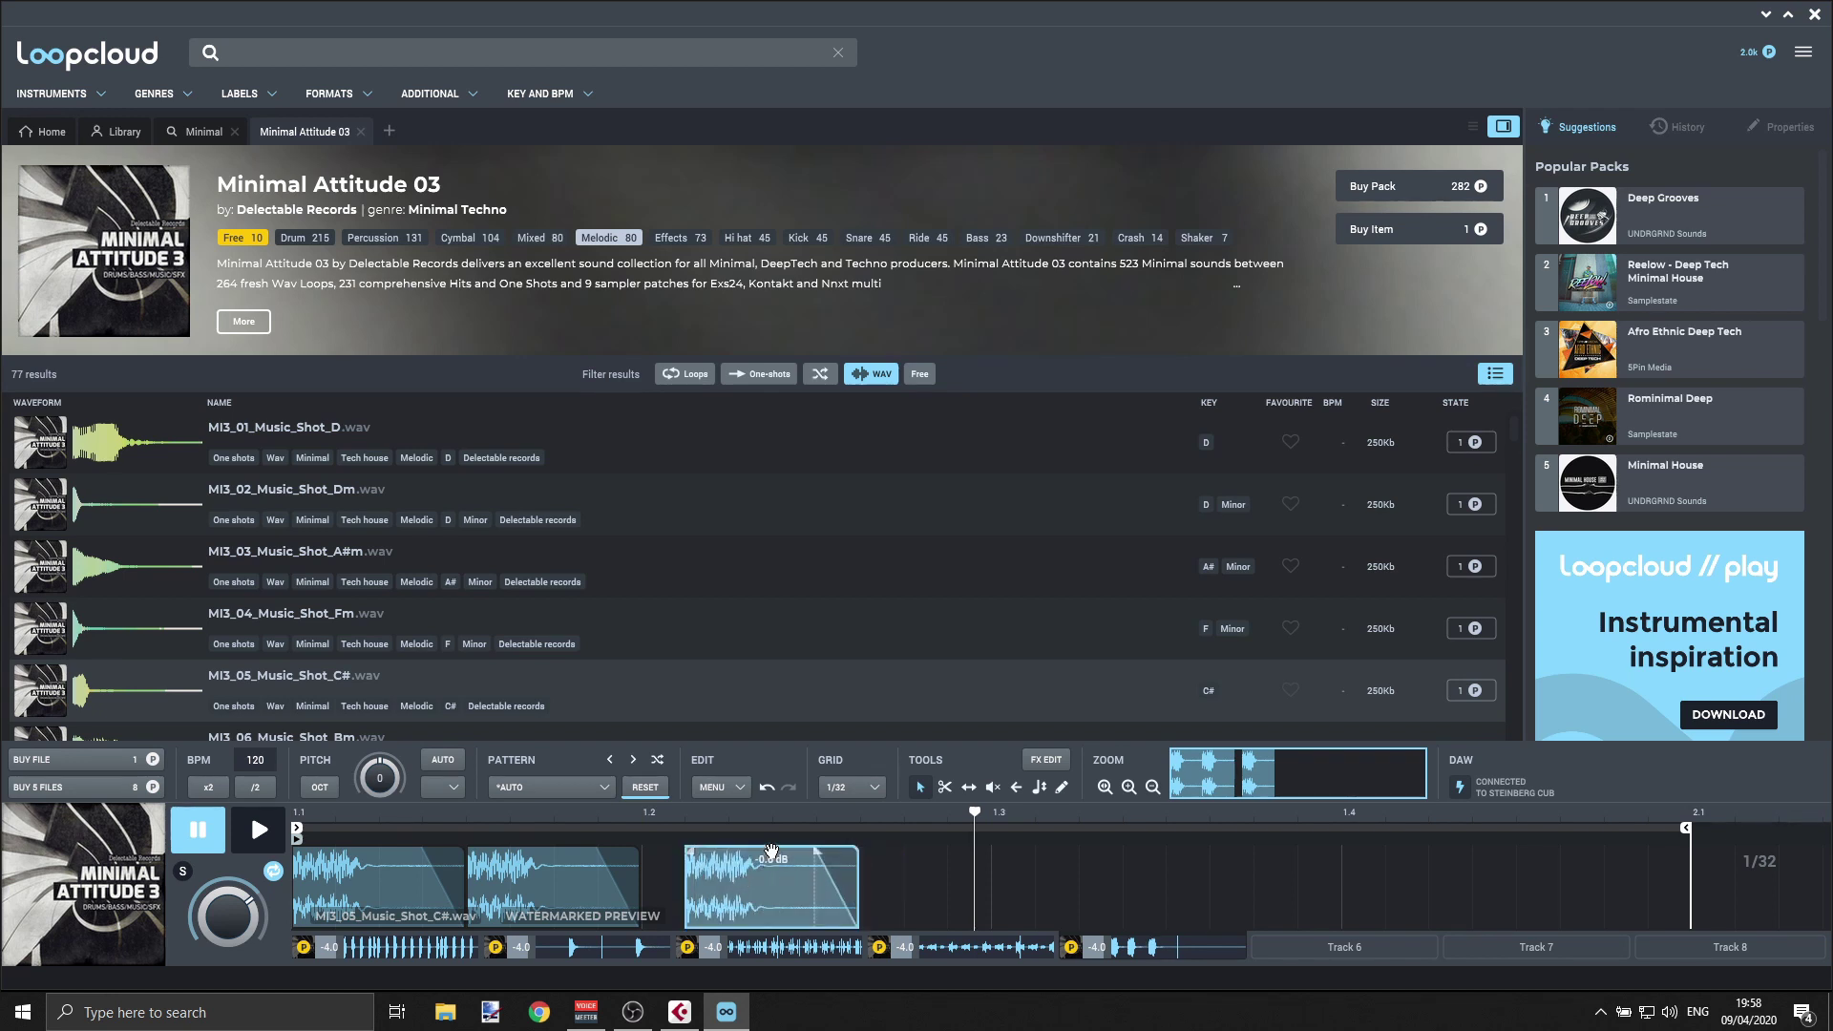
# - Lower the third C# clip to -16.4 dB and add four quiet copies after it, auditioning the result
pyautogui.moveTo(772, 859); pyautogui.dragTo(771, 883)
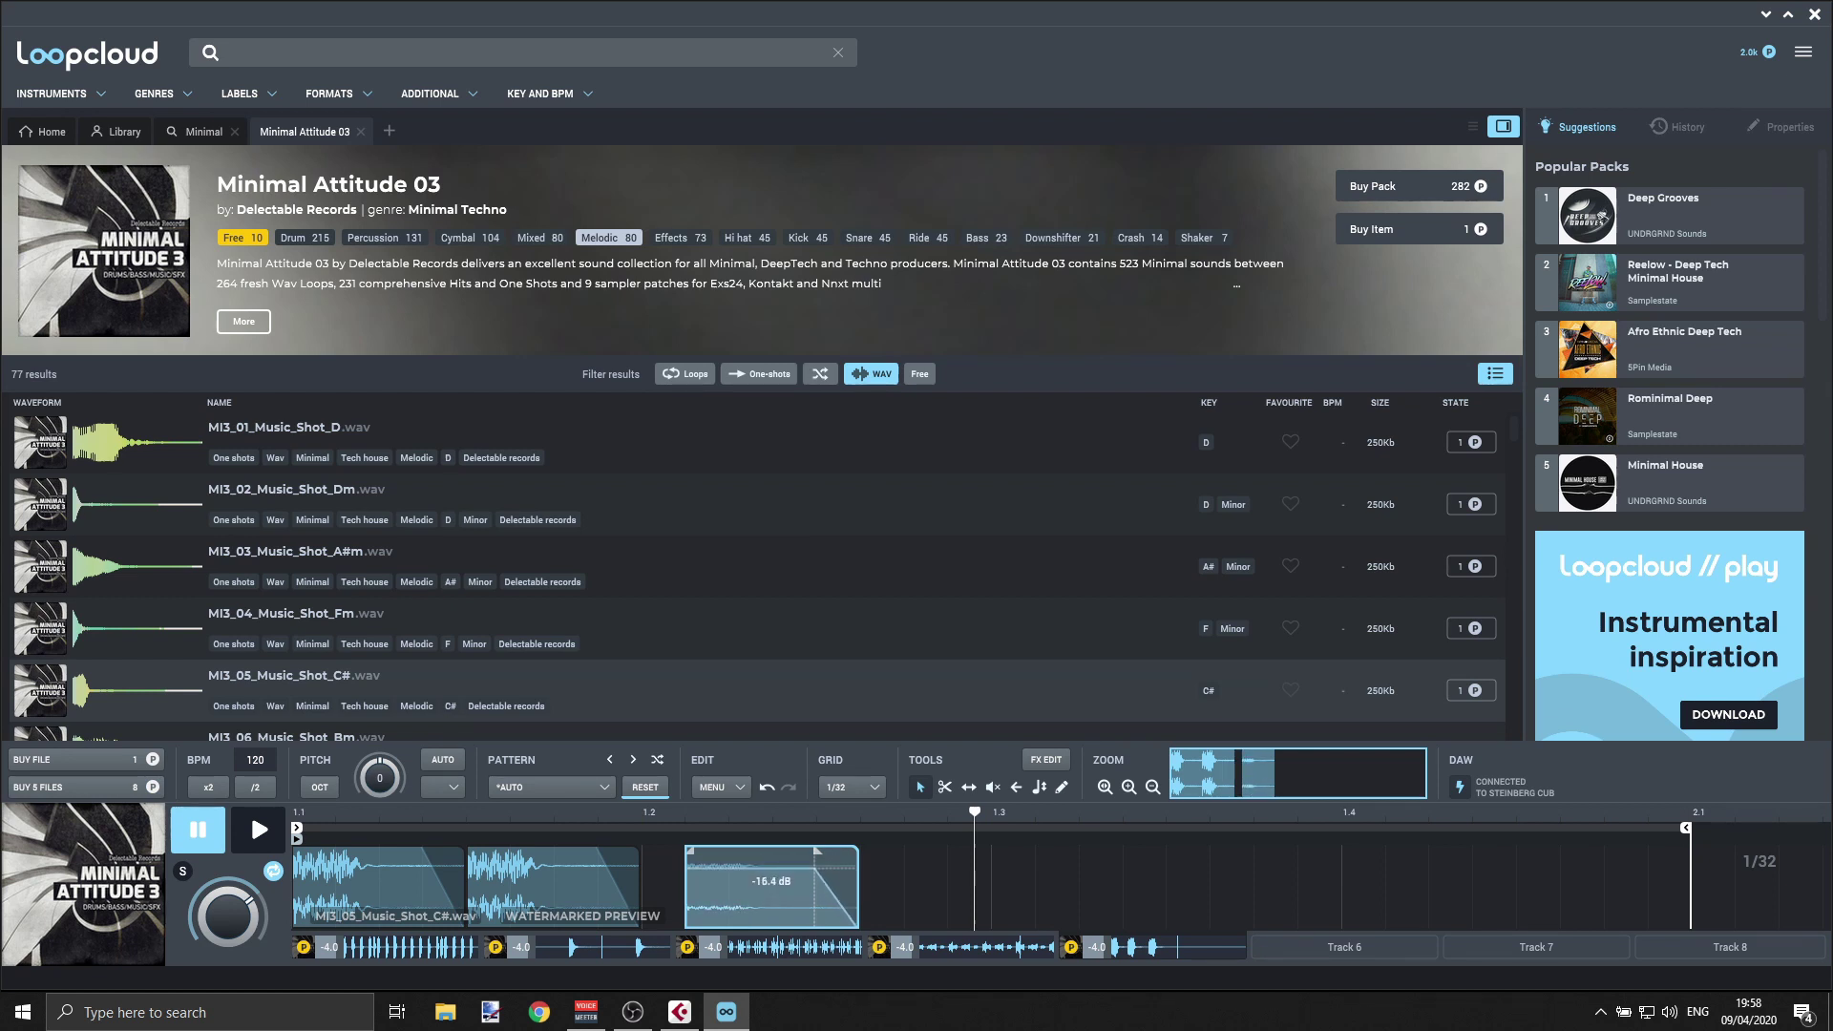
pyautogui.click(265, 832)
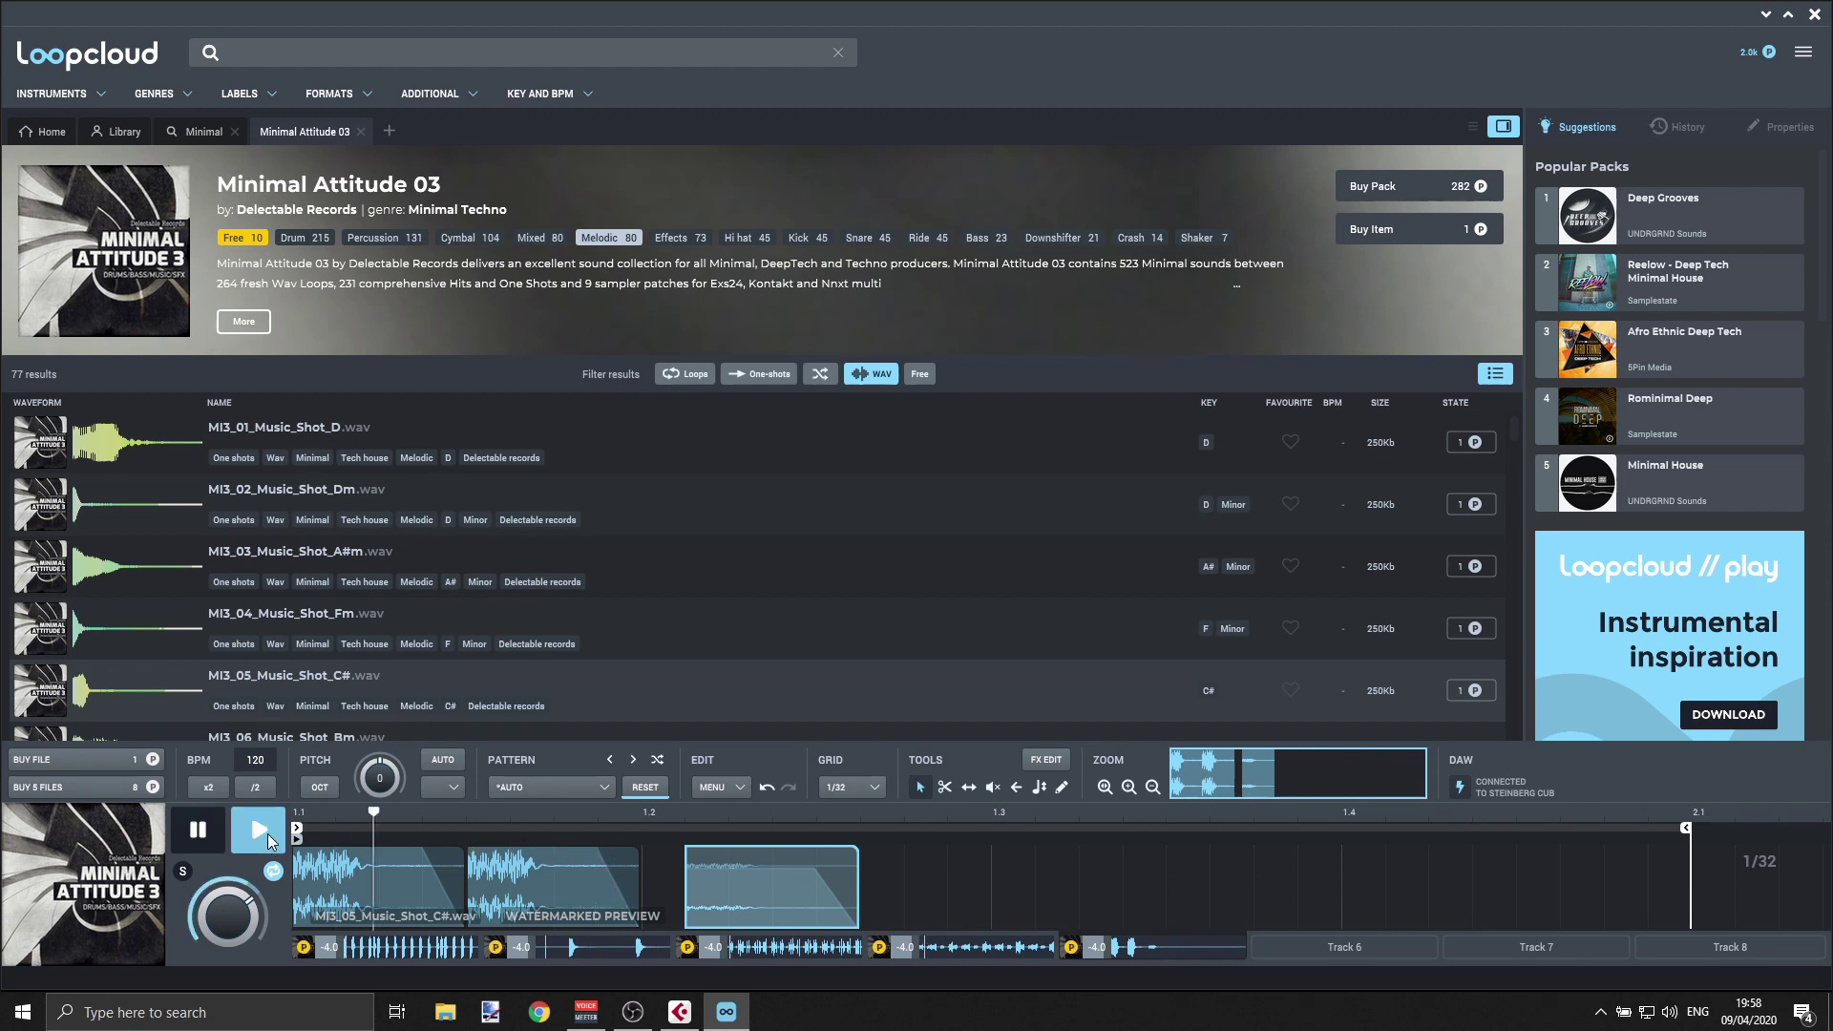
pyautogui.hotkey('ctrl', 'd')
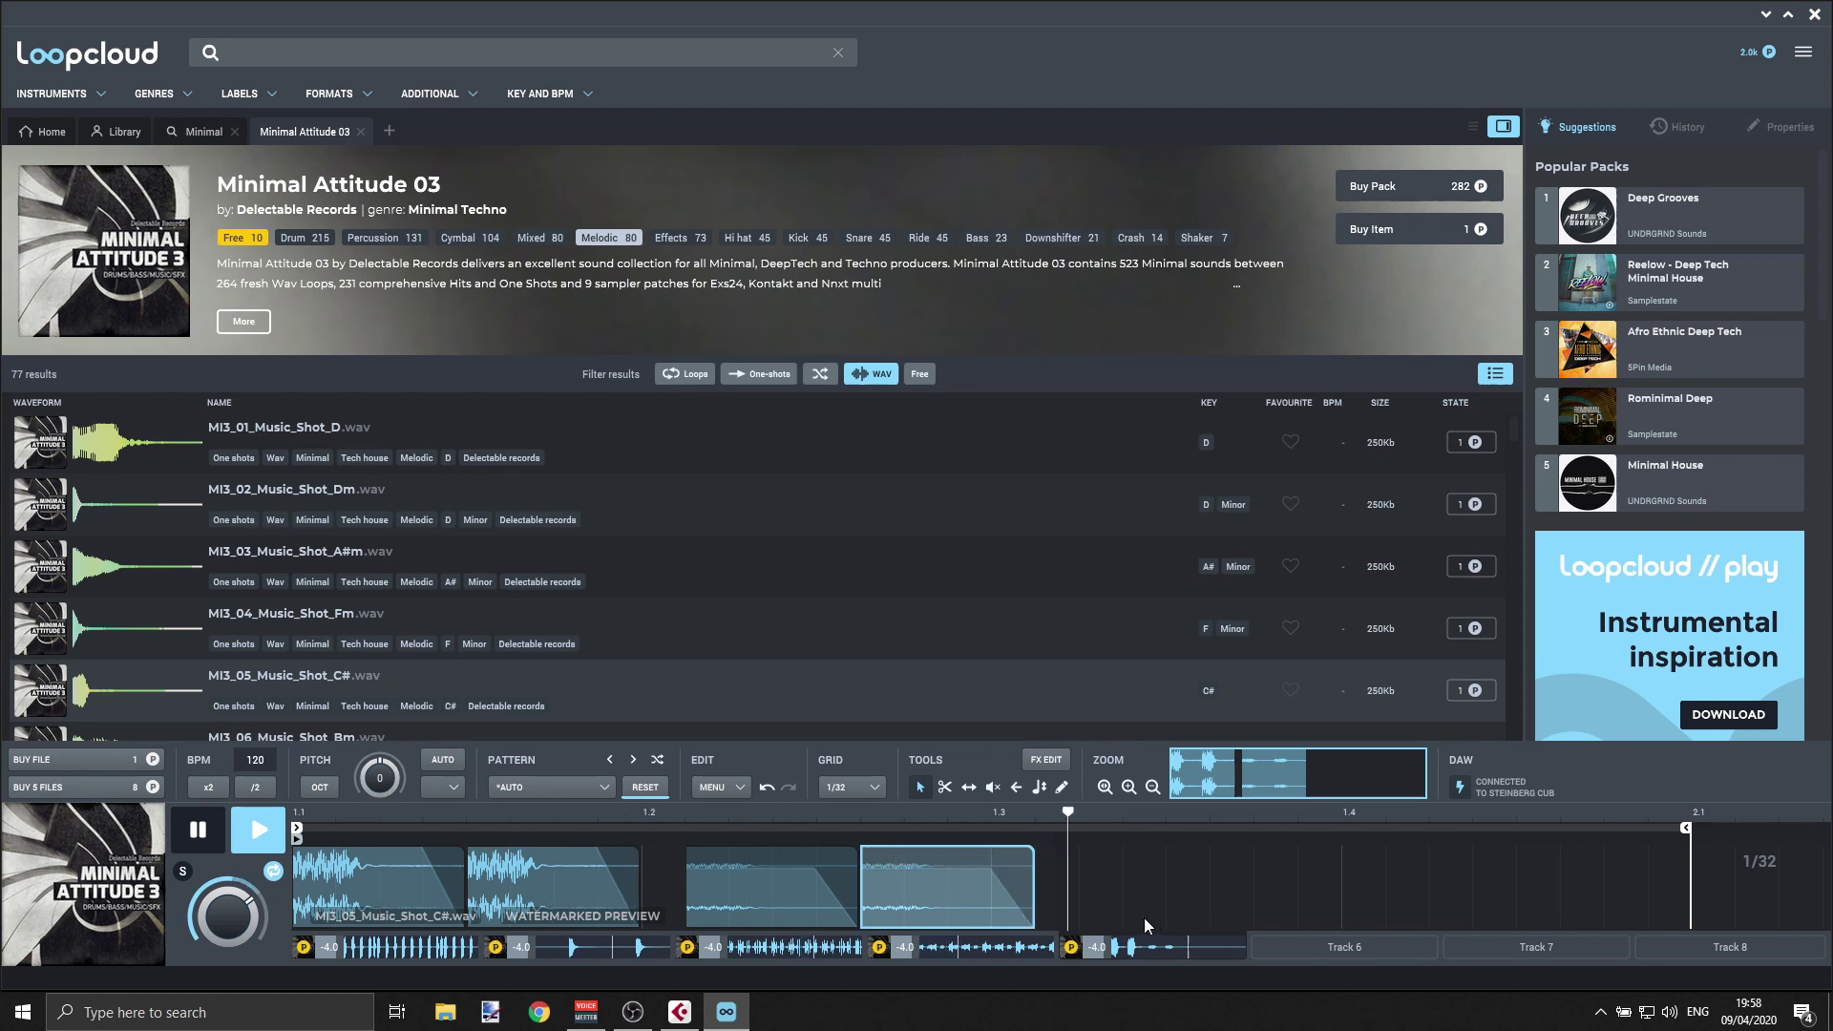
pyautogui.hotkey('ctrl', 'd')
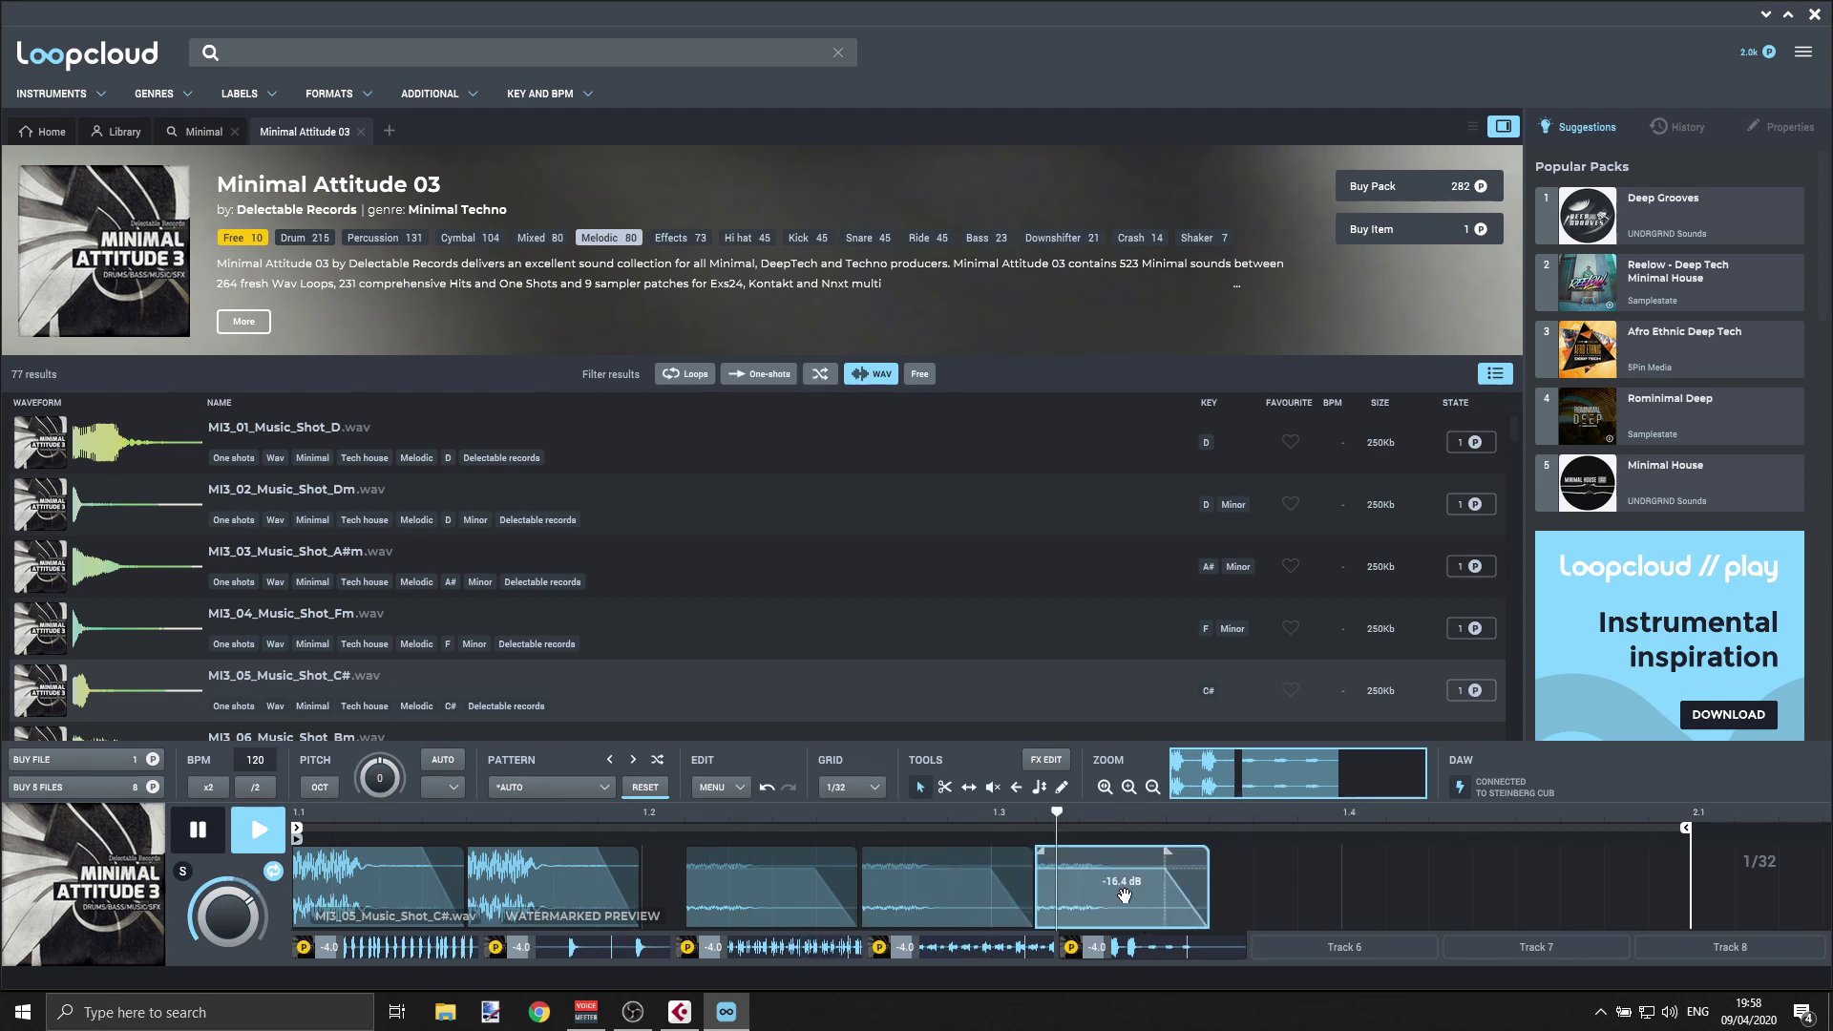
pyautogui.hotkey('ctrl', 'd')
pyautogui.hotkey('ctrl', 'd')
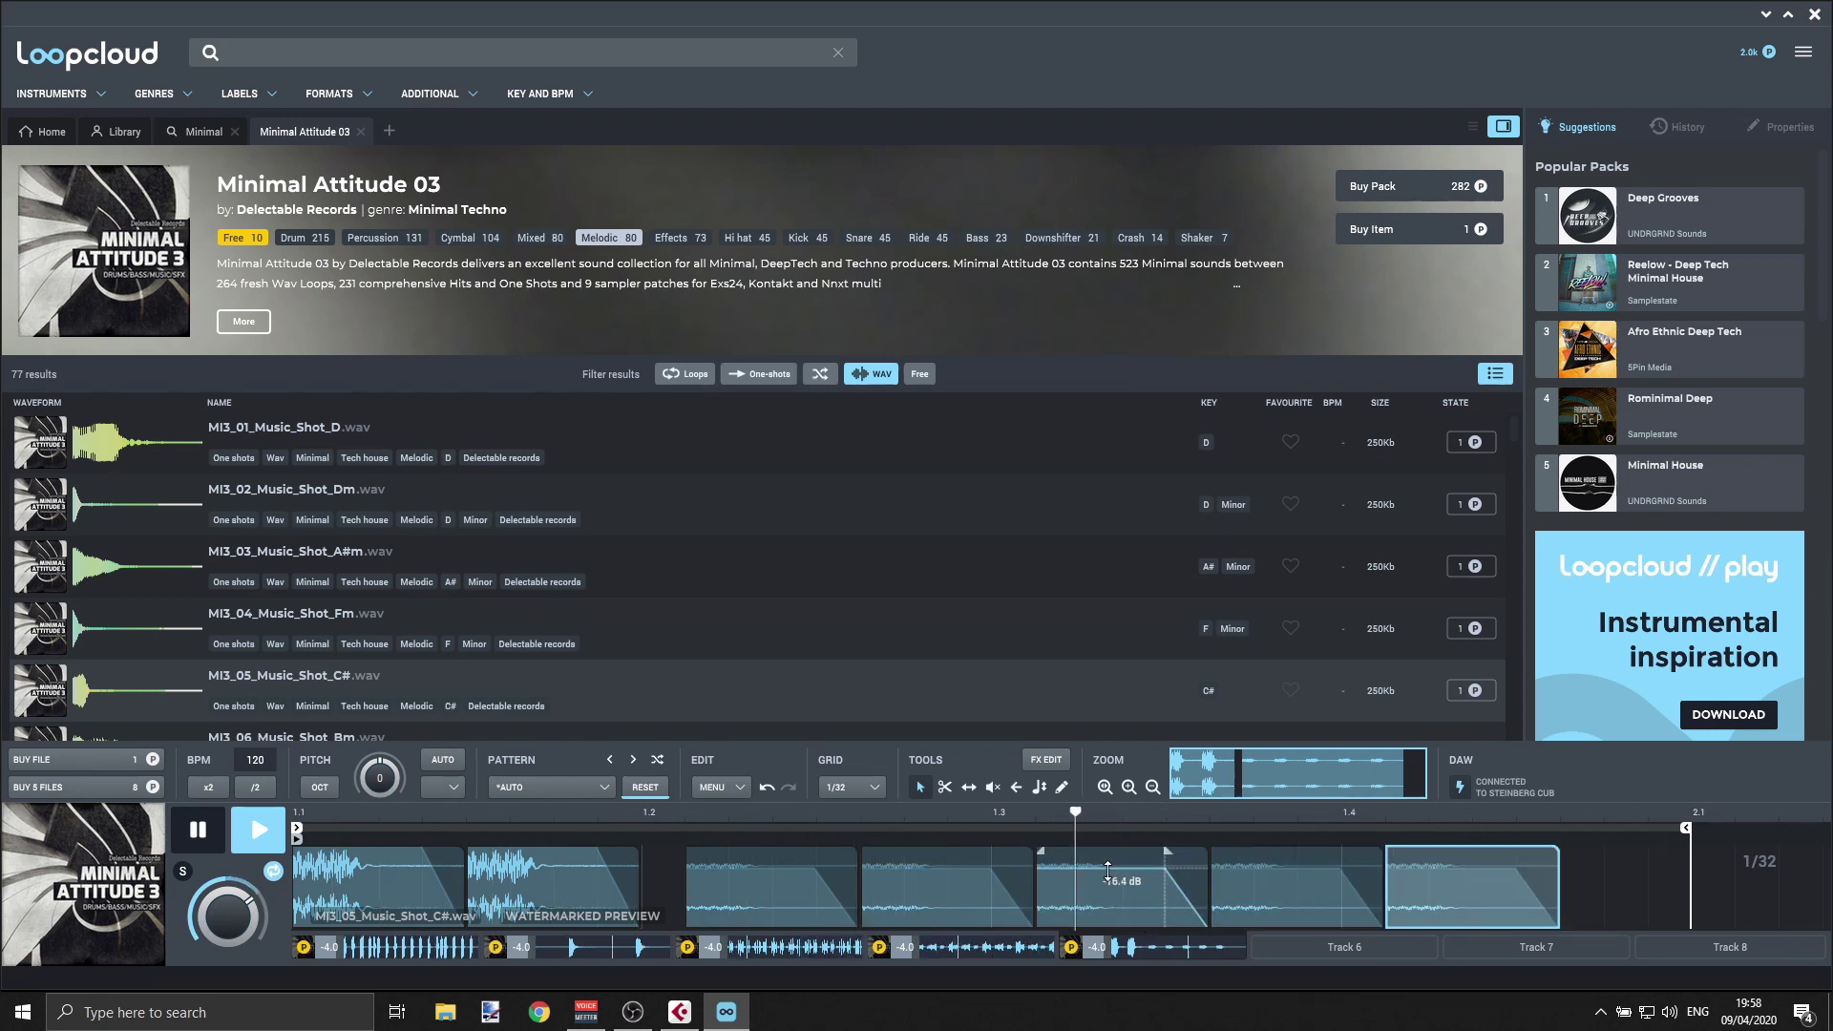
pyautogui.click(1108, 871)
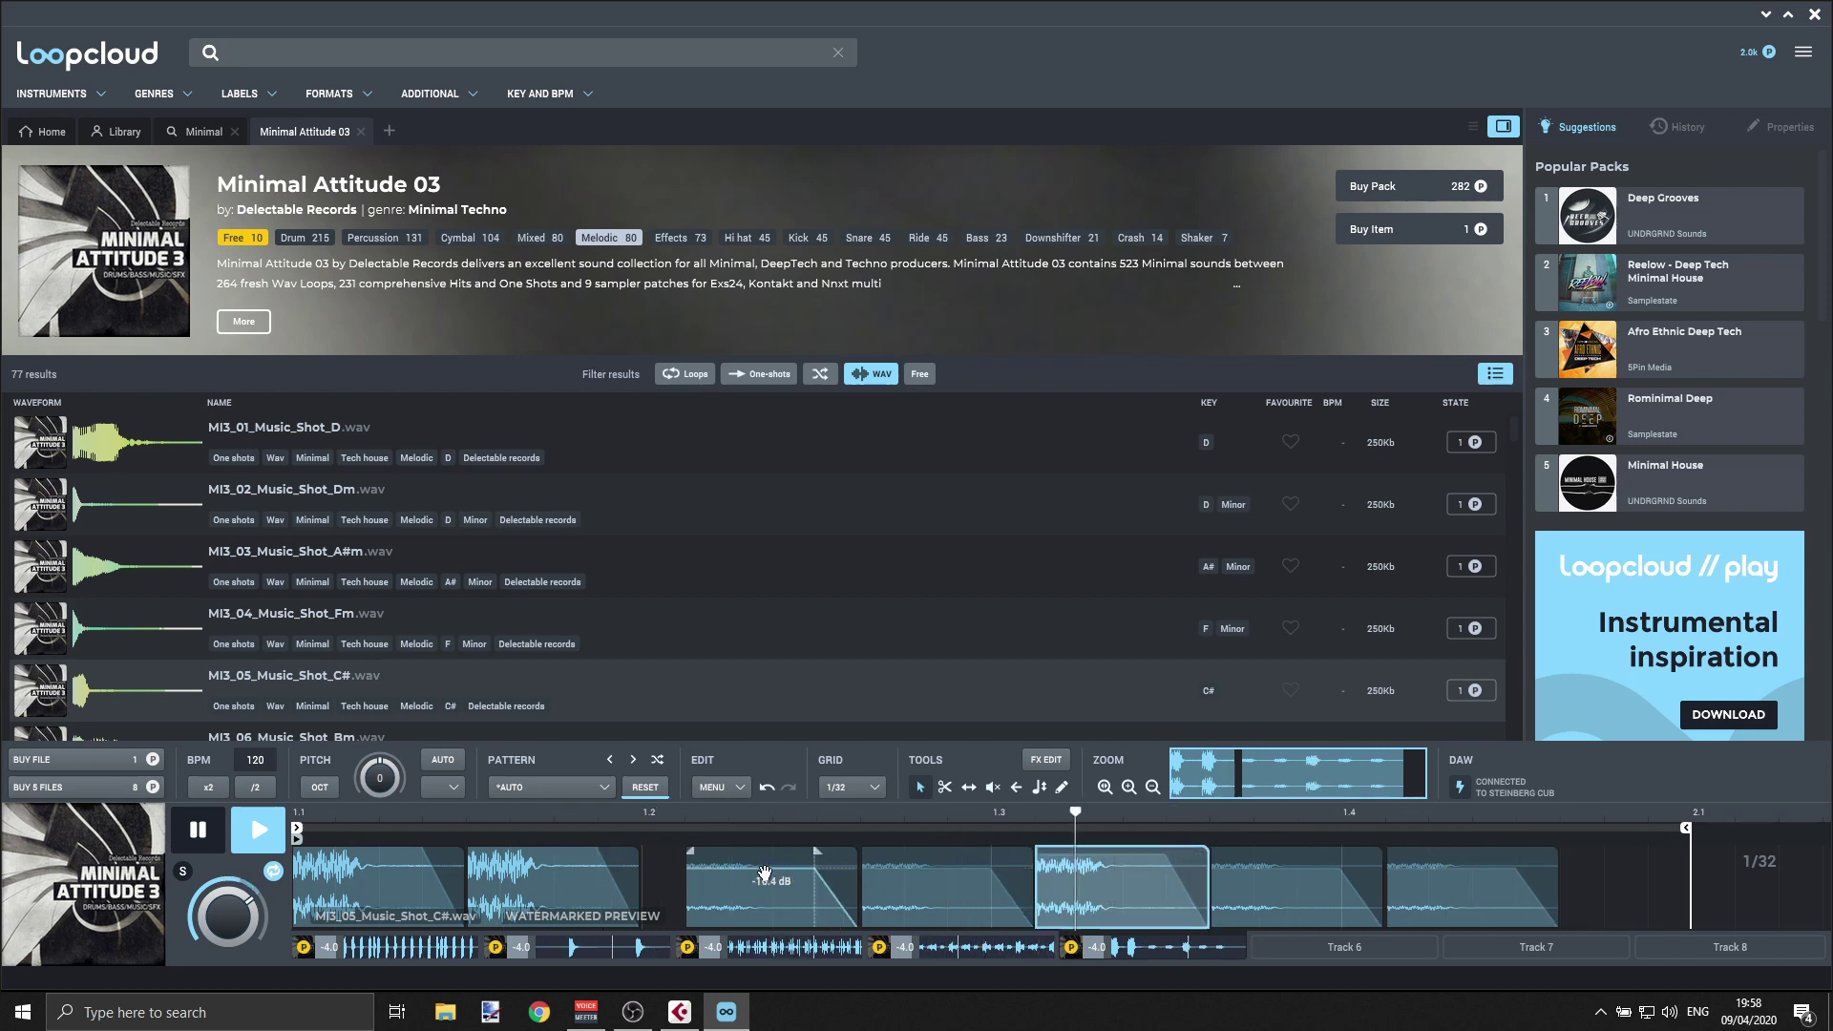
pyautogui.press('space')
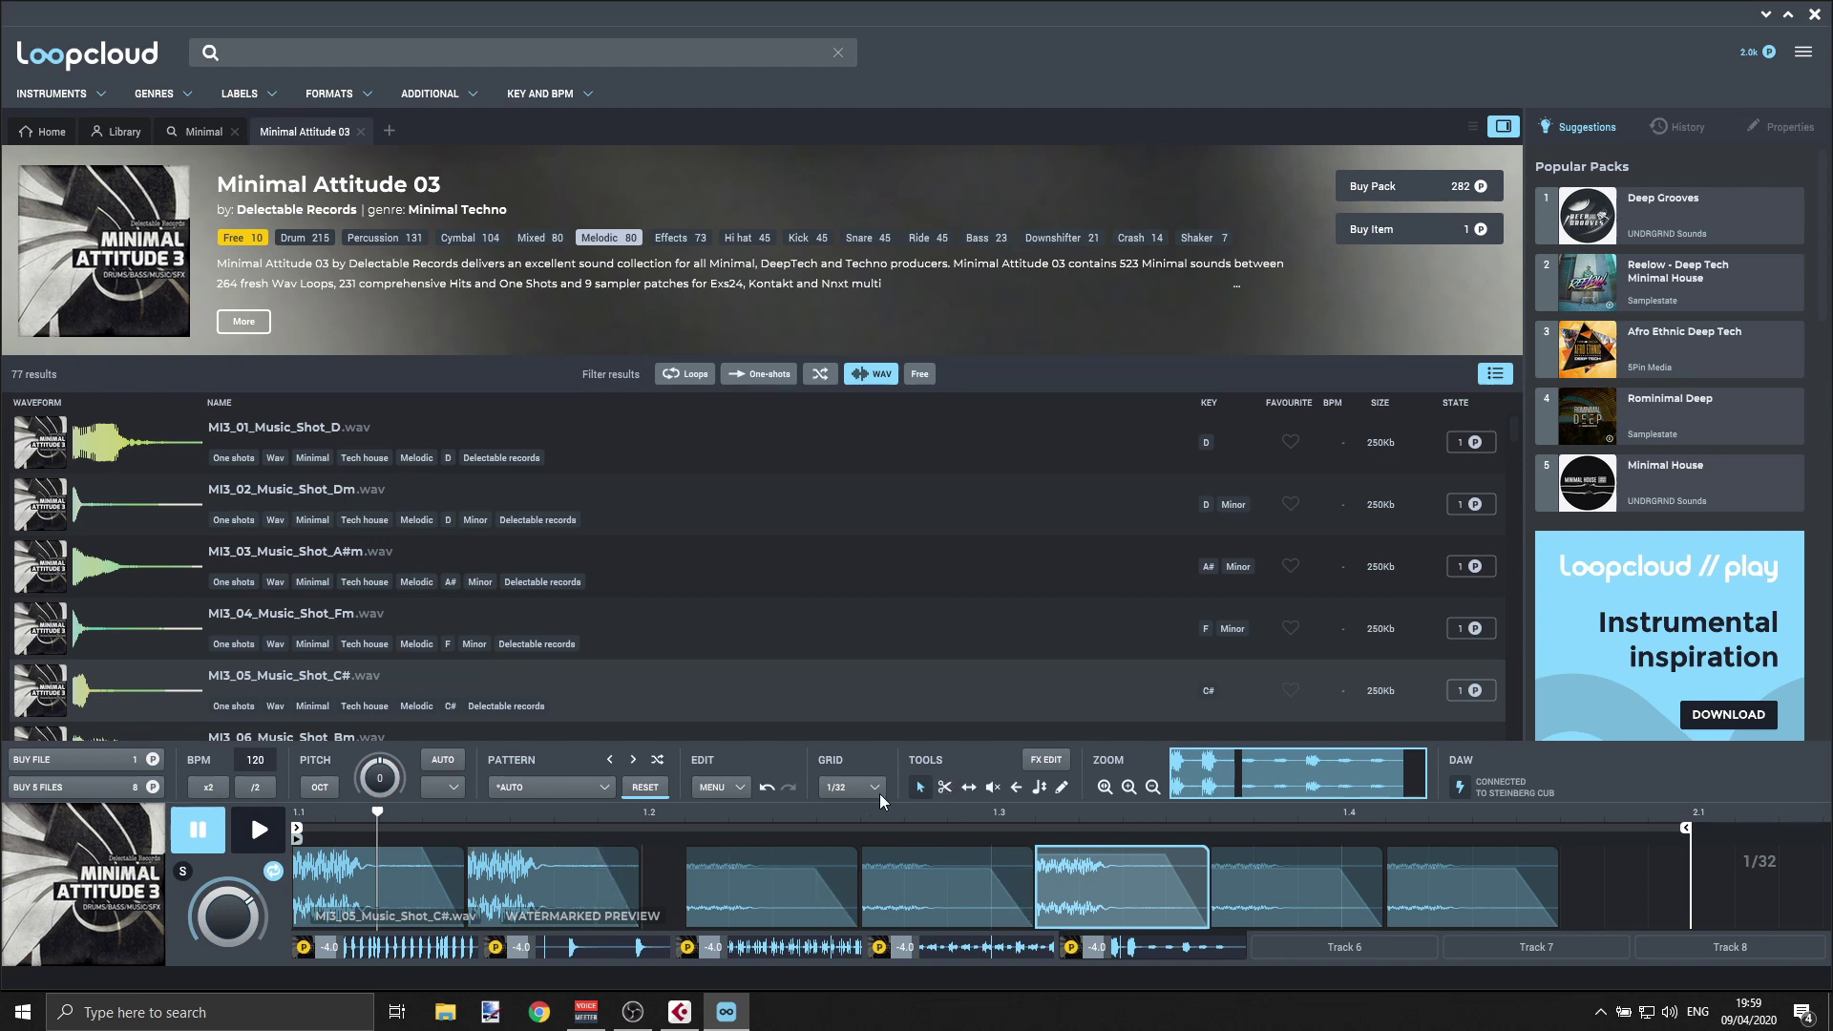
# - Split two of the quiet clips and the second clip with the scissors tool
pyautogui.click(944, 786)
pyautogui.click(1079, 864)
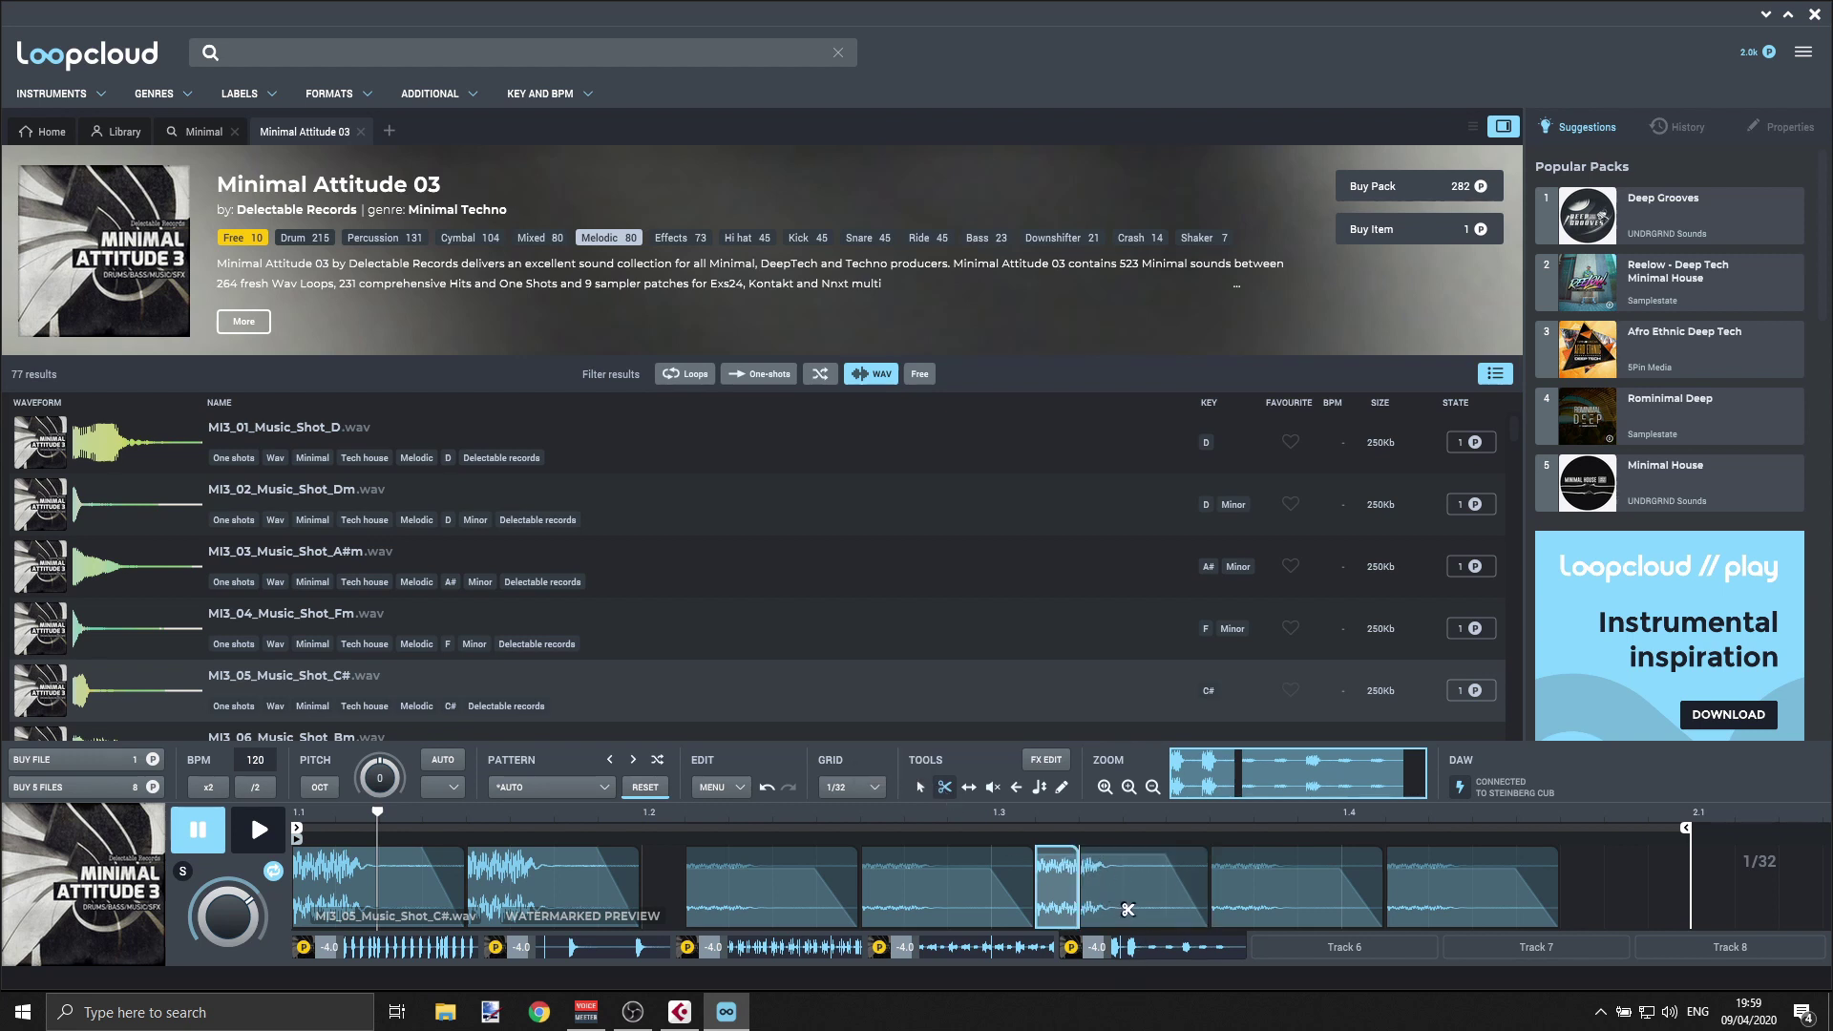
pyautogui.click(1284, 902)
pyautogui.click(482, 877)
# - Delete the back part of the second clip, move its short slice slightly later, and audition
pyautogui.click(918, 786)
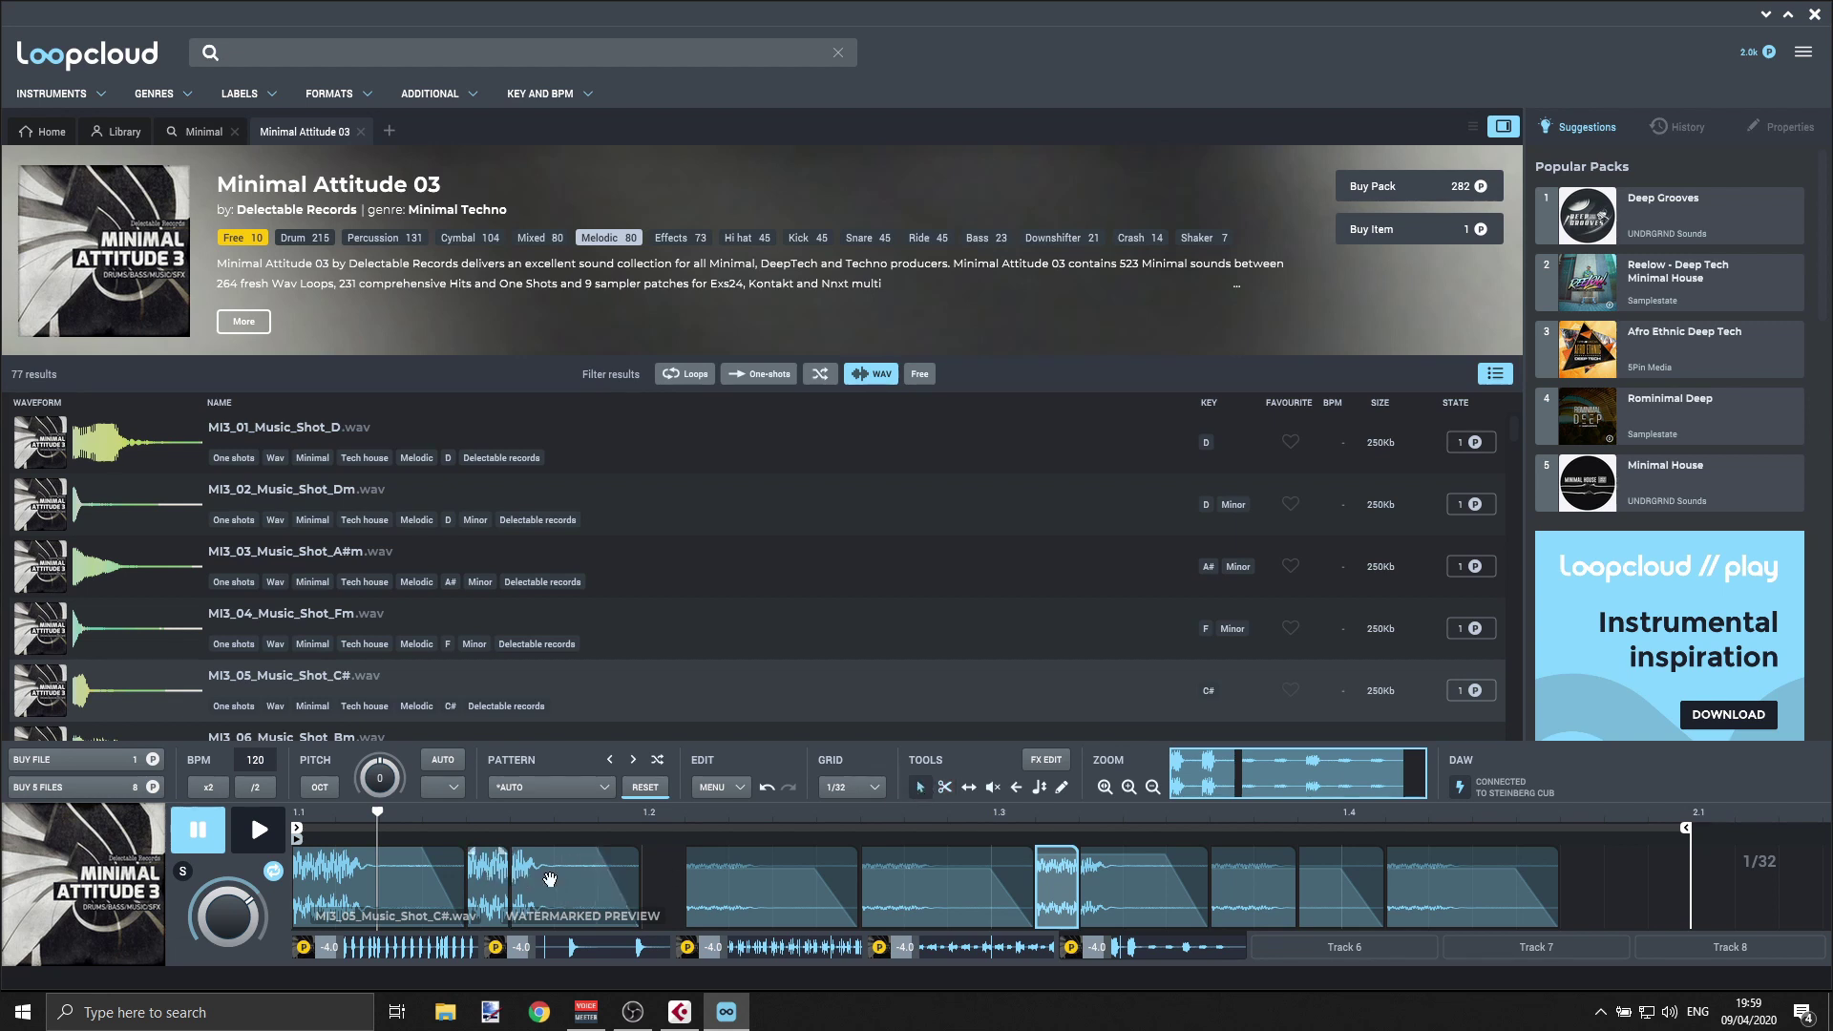
pyautogui.click(620, 879)
pyautogui.press('Delete')
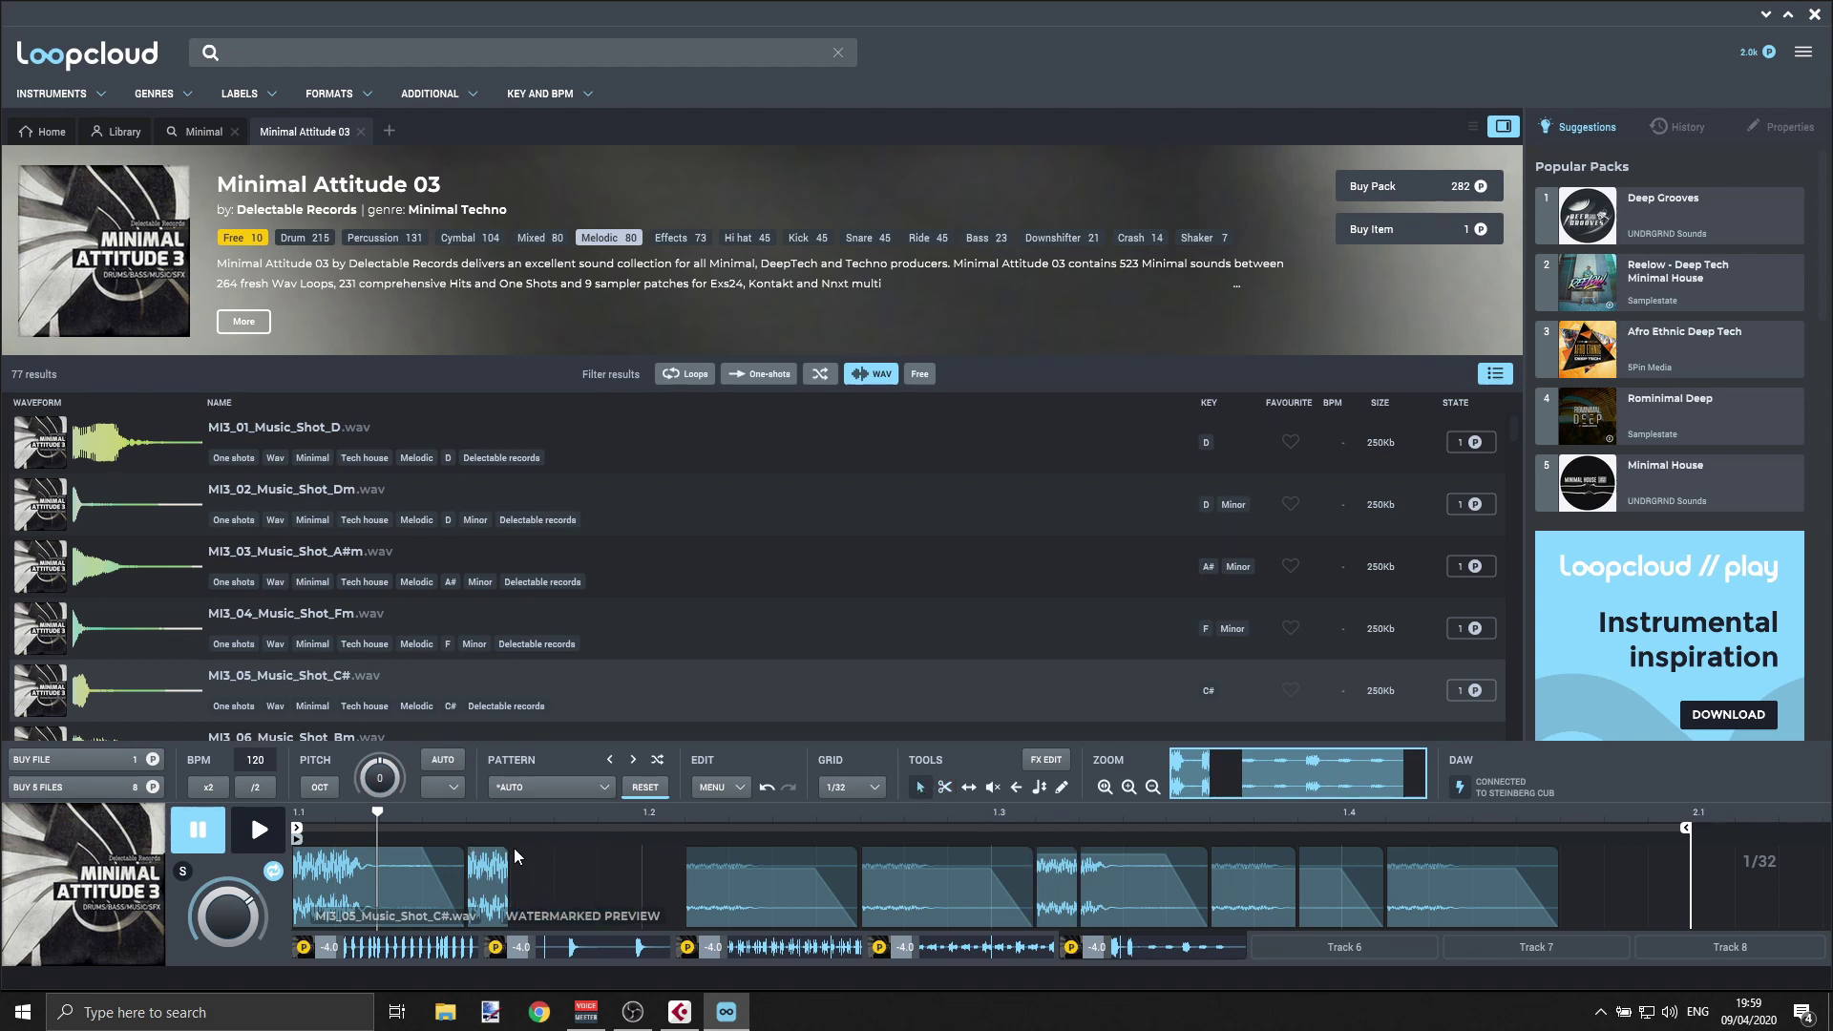
pyautogui.click(506, 849)
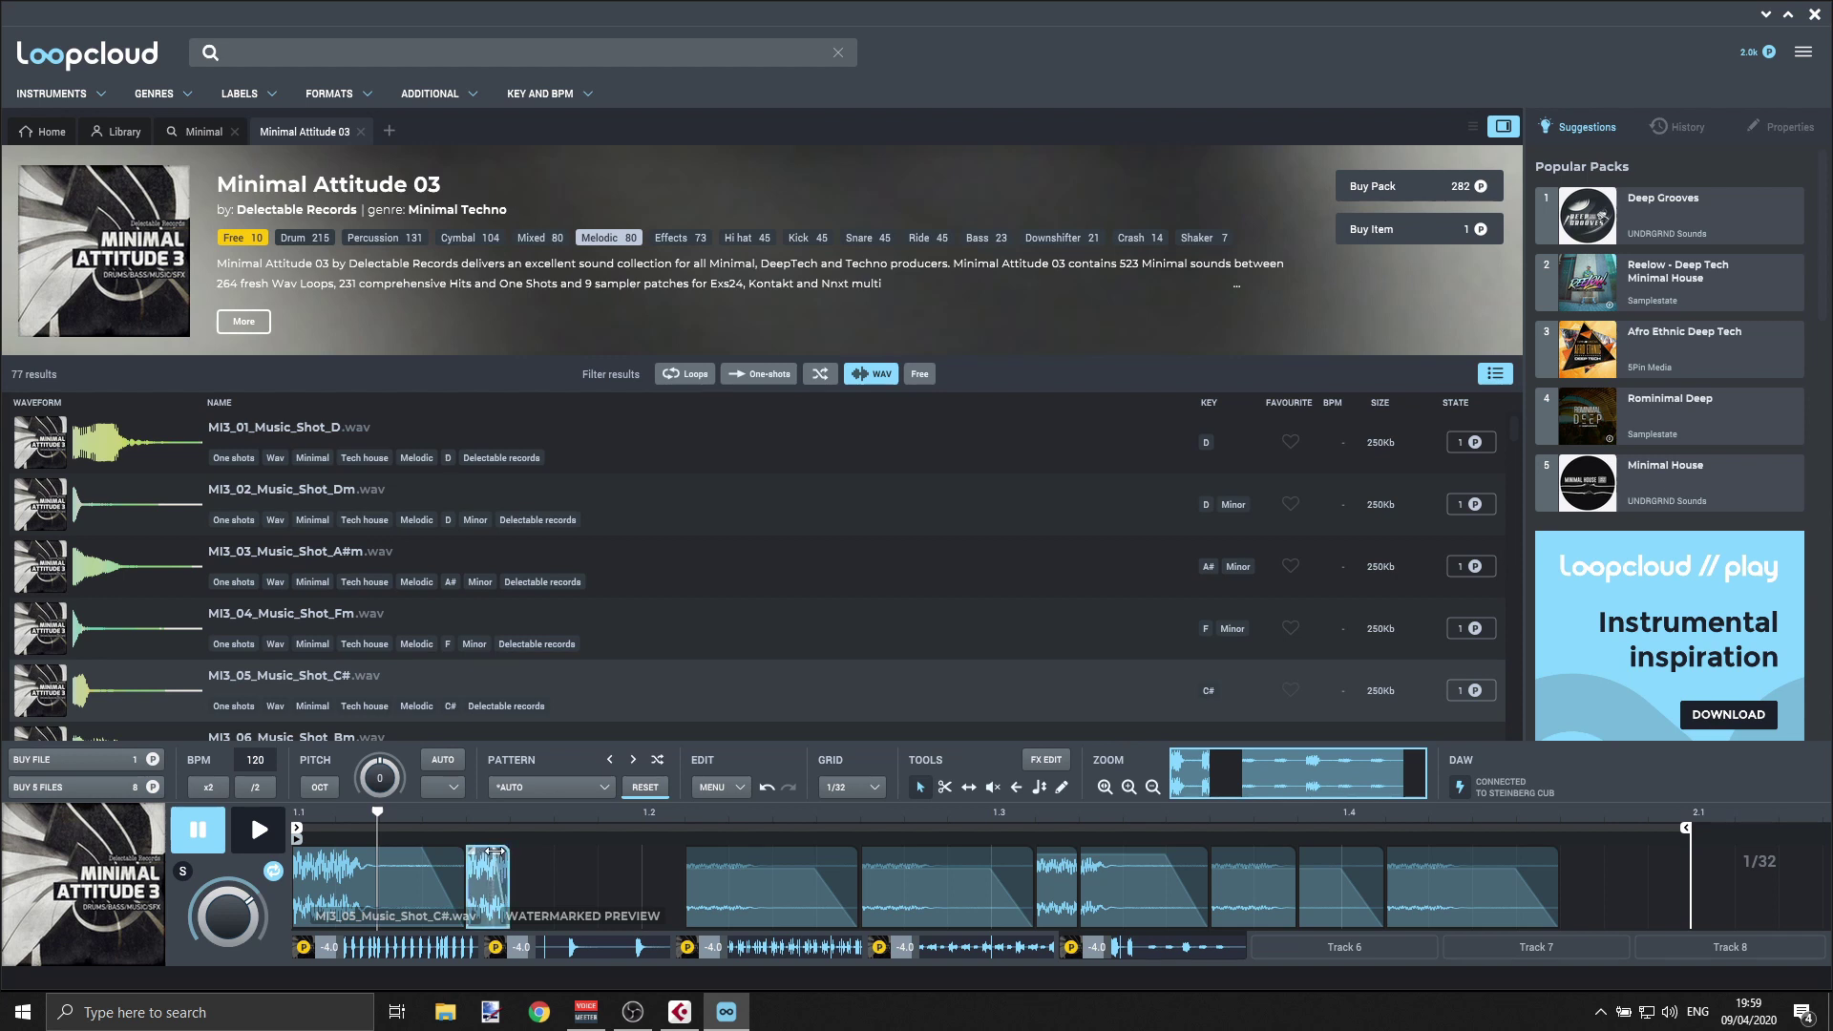
pyautogui.moveTo(489, 879); pyautogui.dragTo(532, 878)
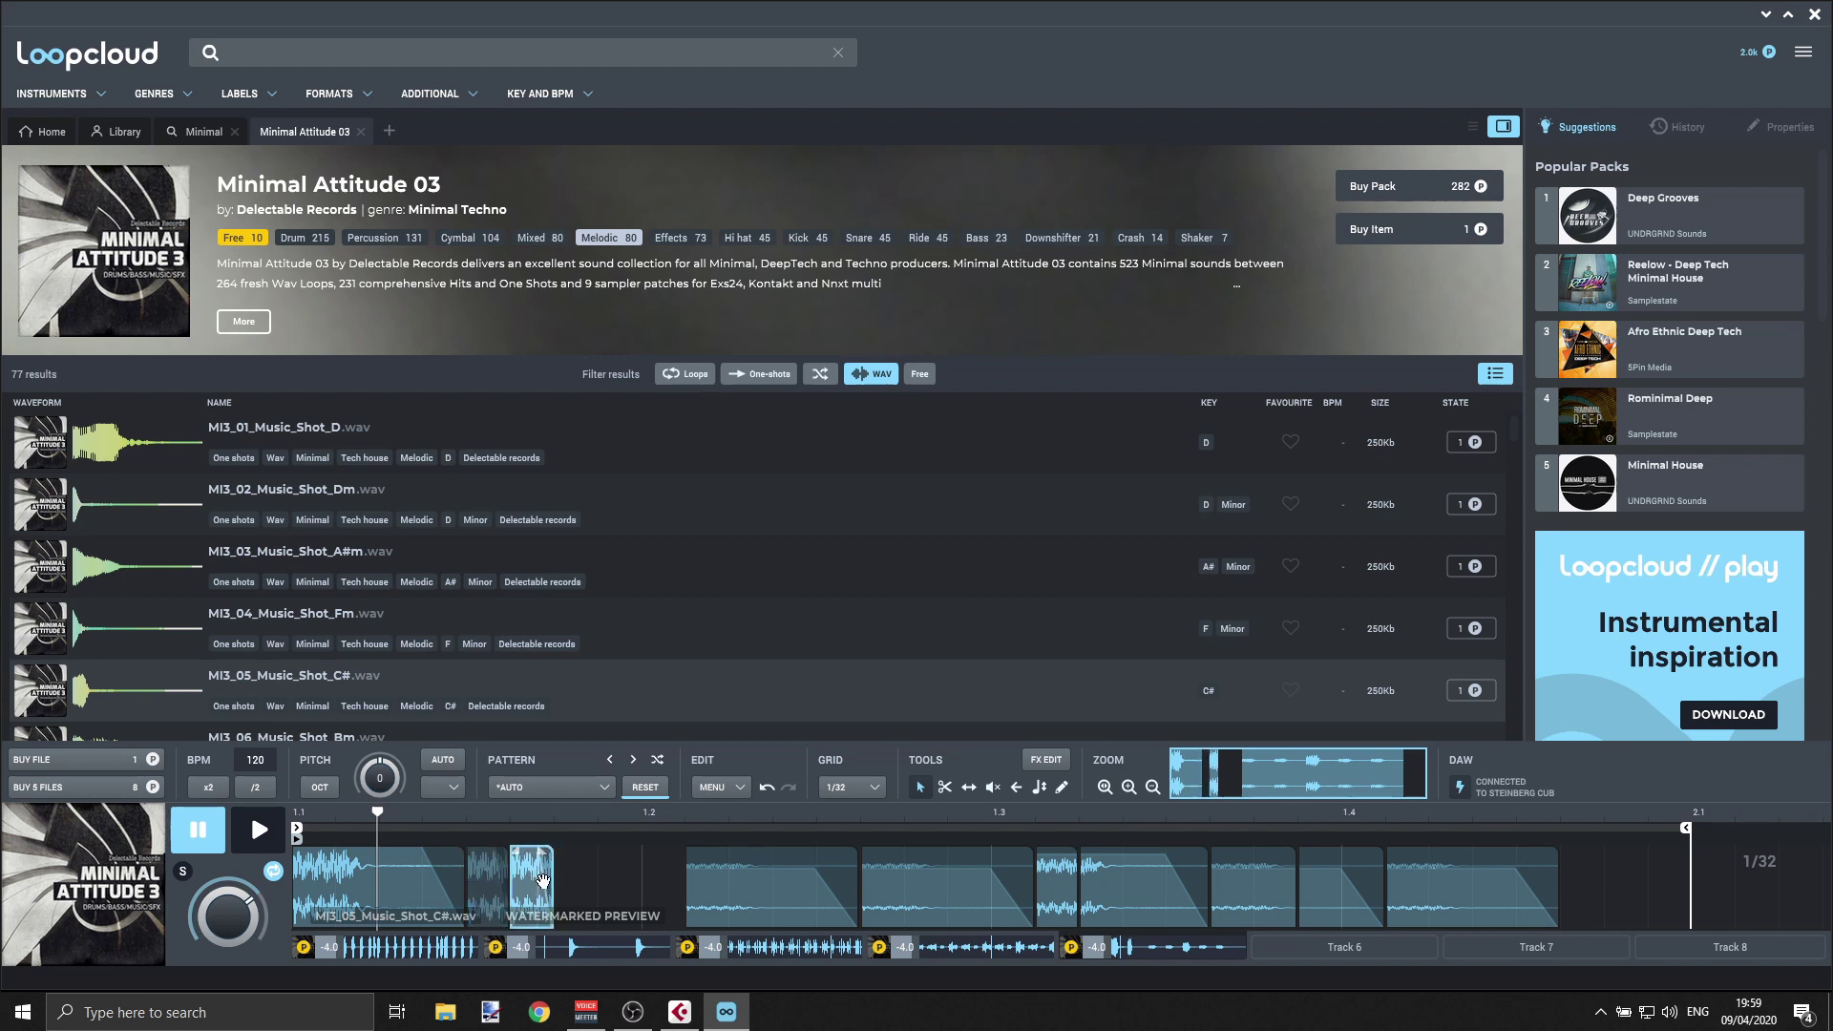
pyautogui.press('space')
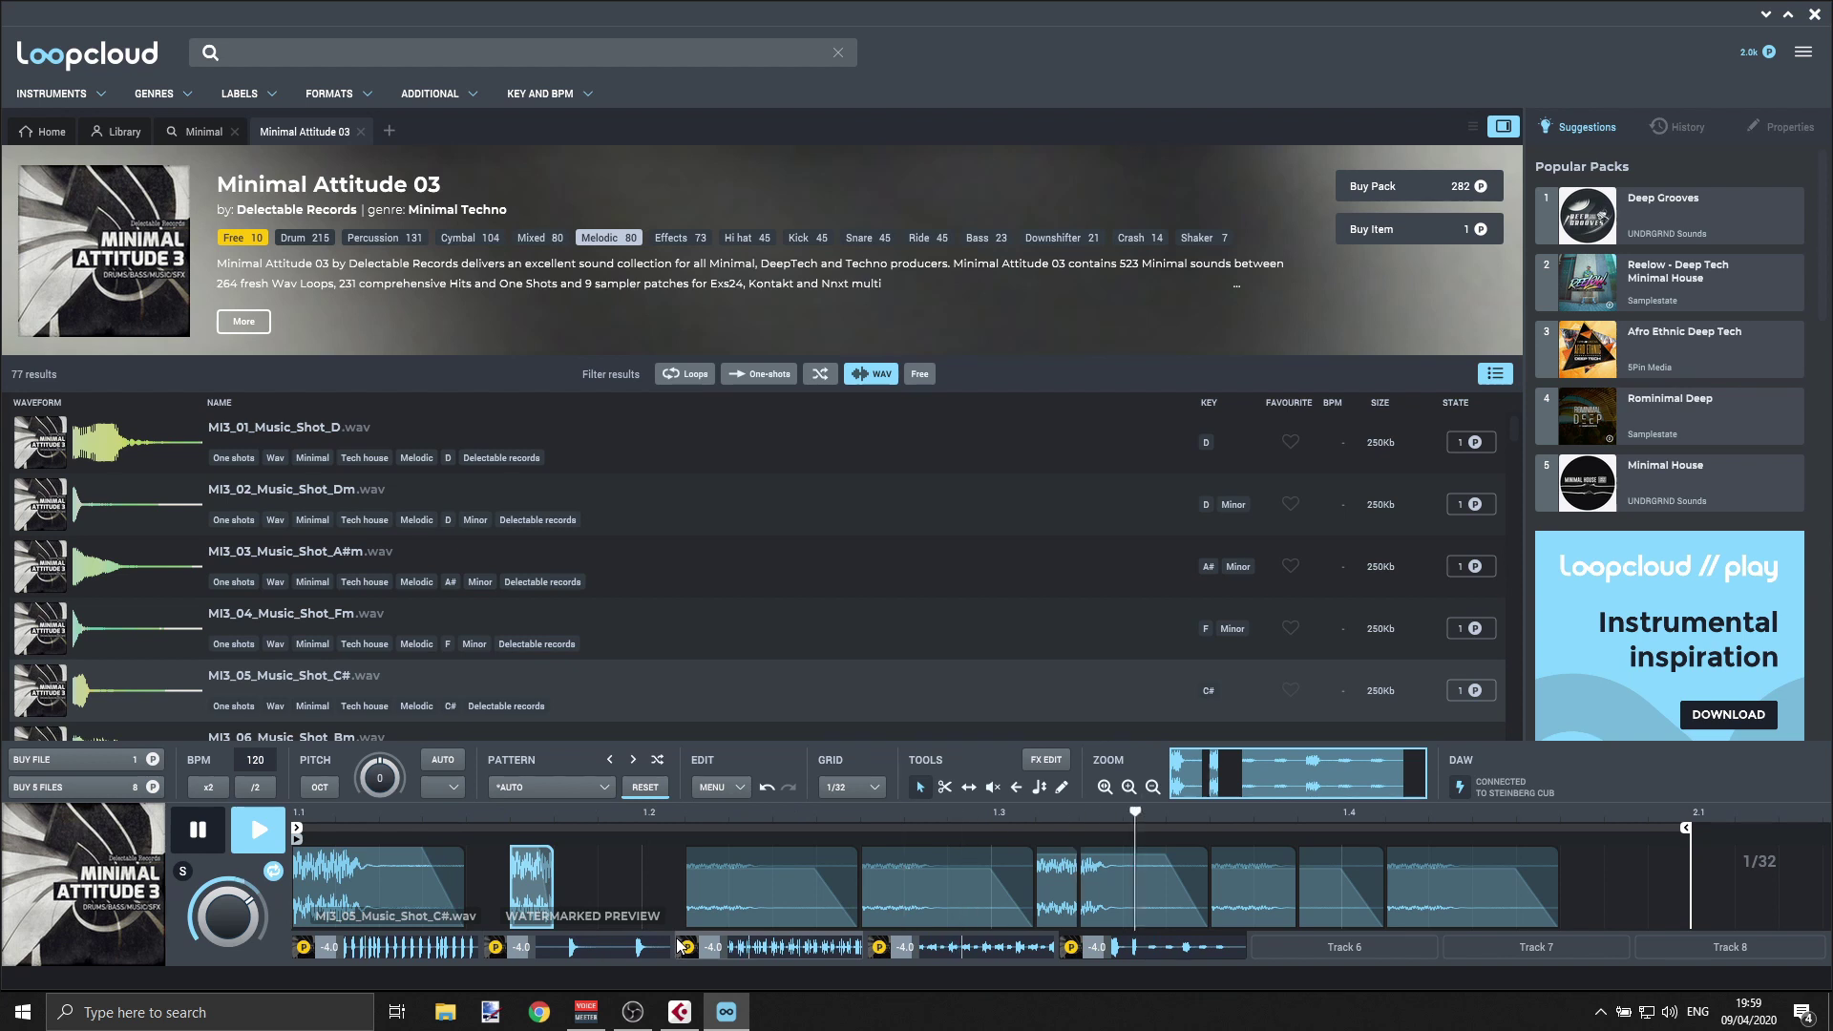
pyautogui.press('space')
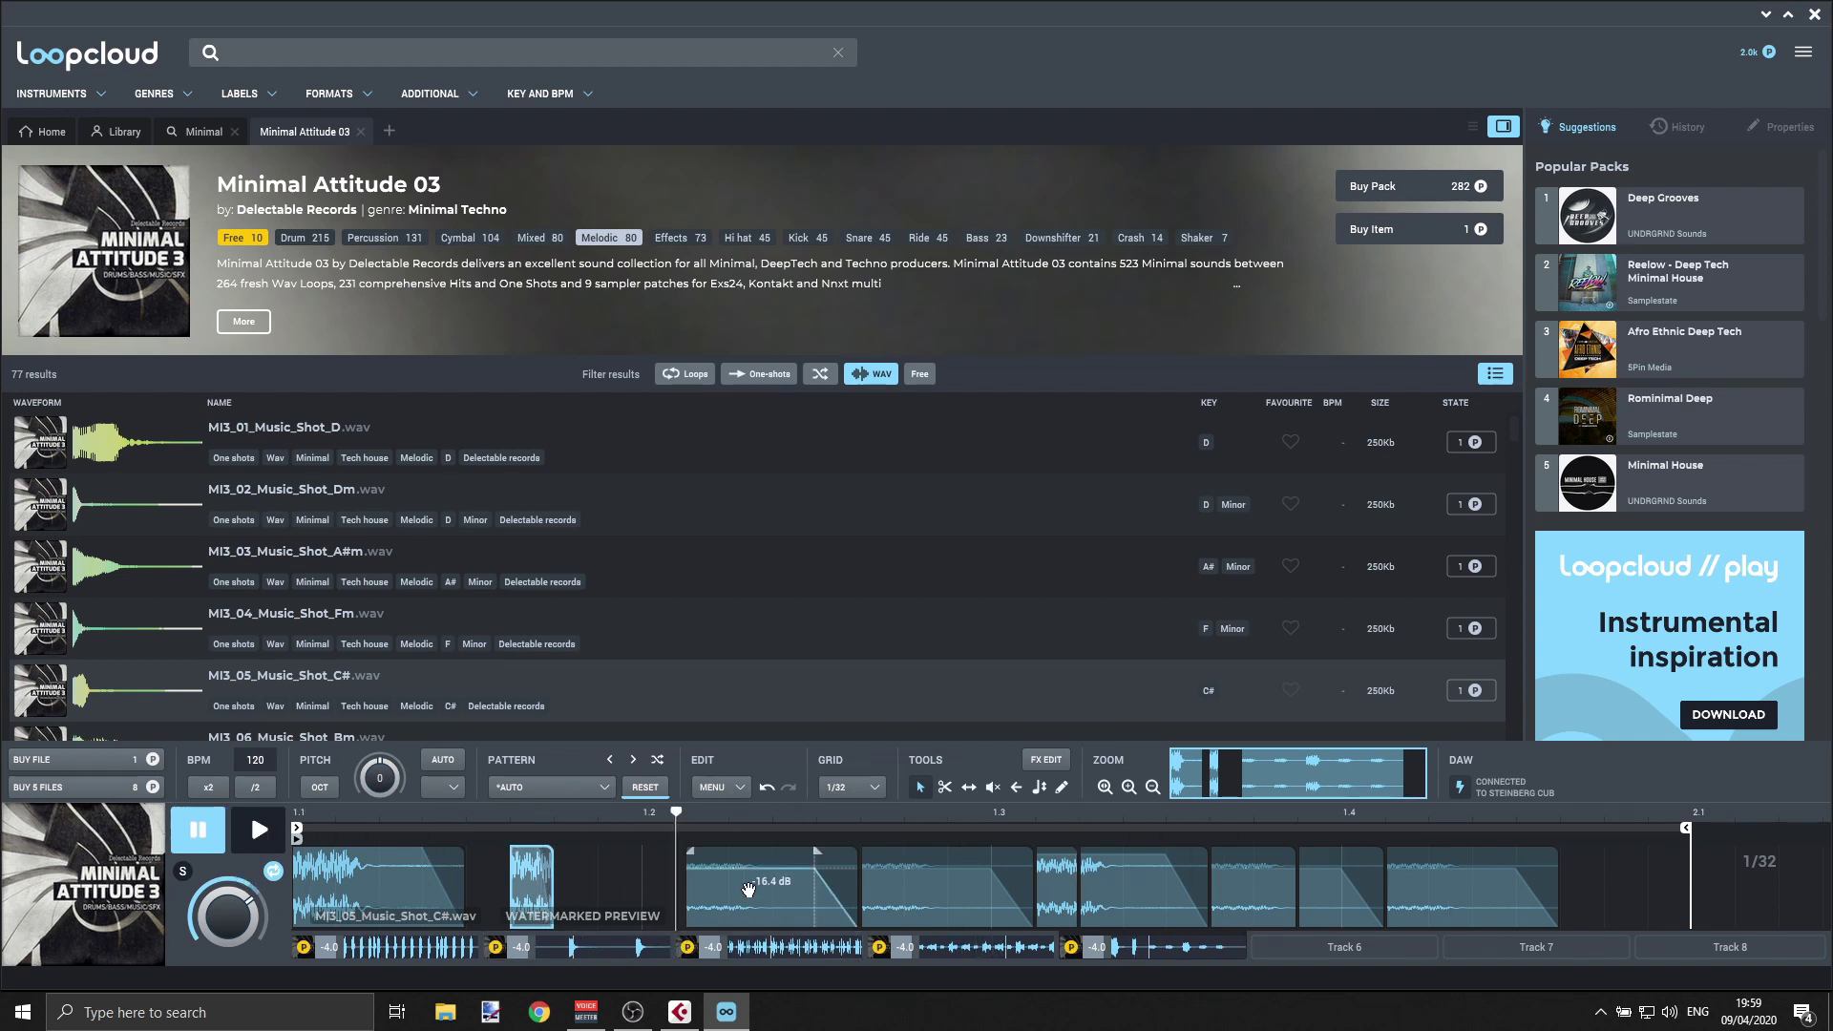
# - Try a higher pitch on the third clip, reset it to 0.00, and extend the second clip rightward
pyautogui.click(1040, 791)
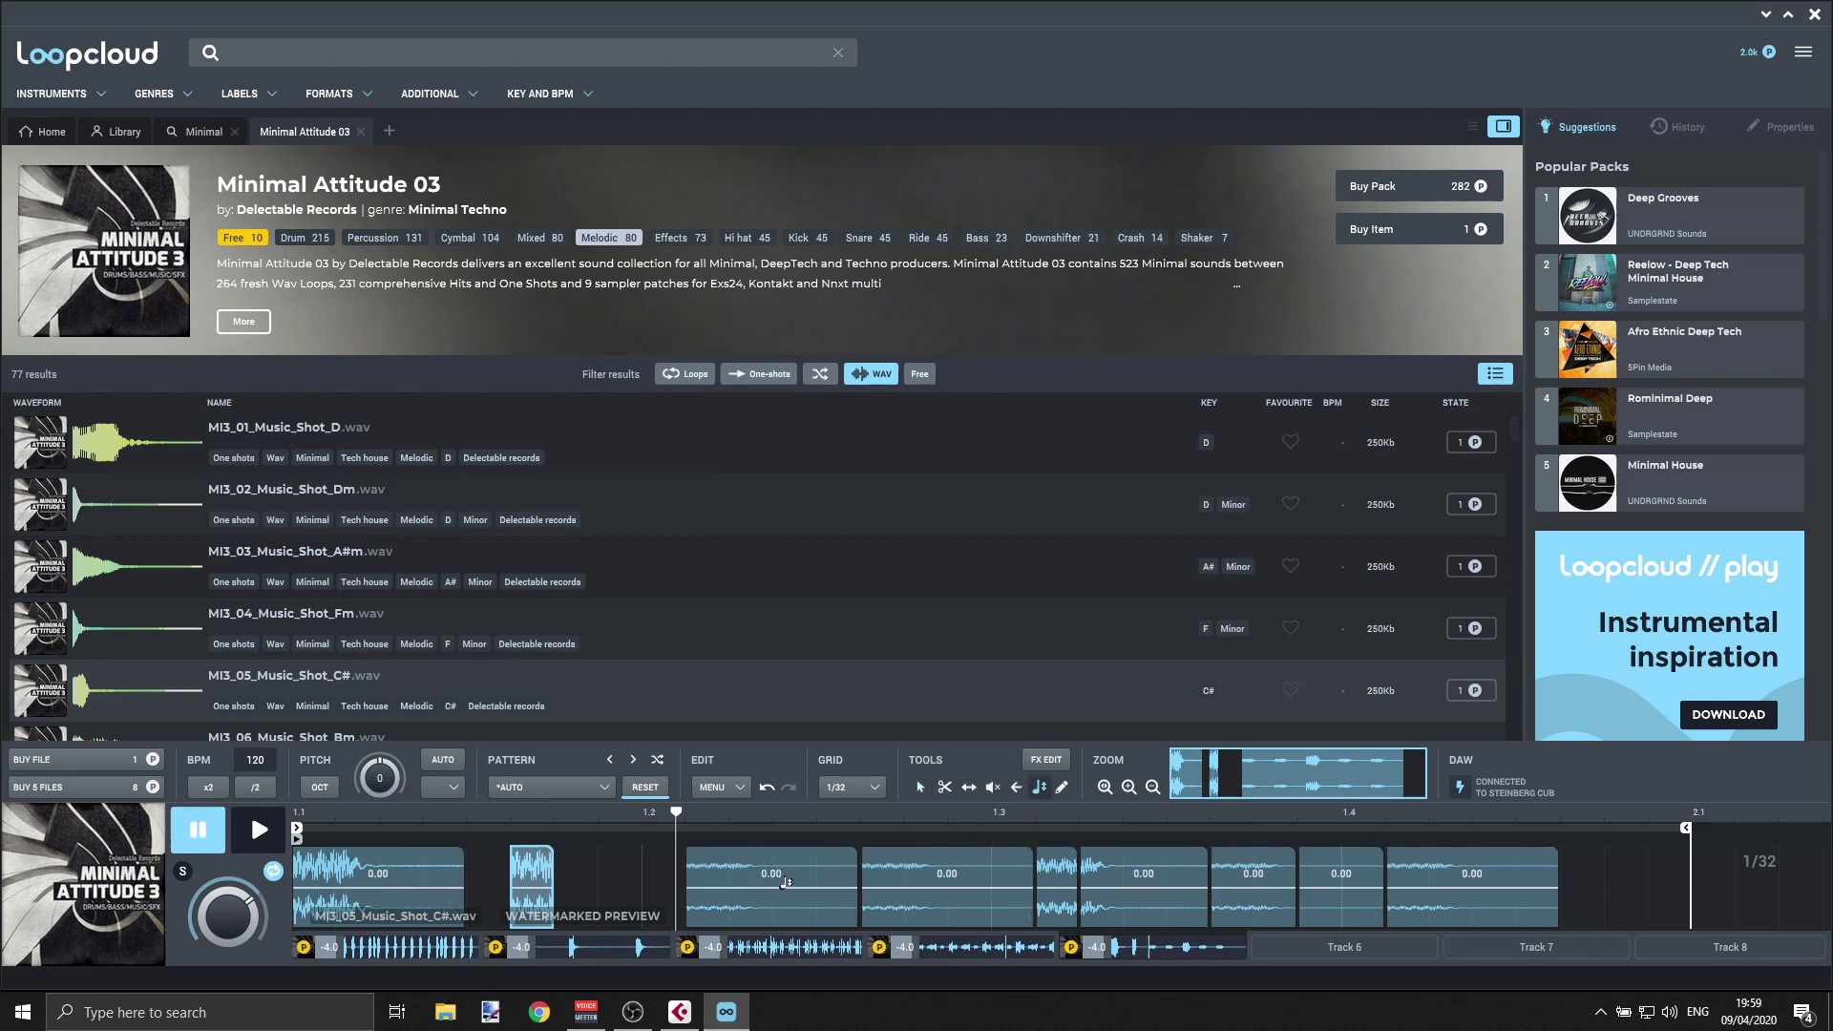
pyautogui.moveTo(771, 874); pyautogui.dragTo(772, 907)
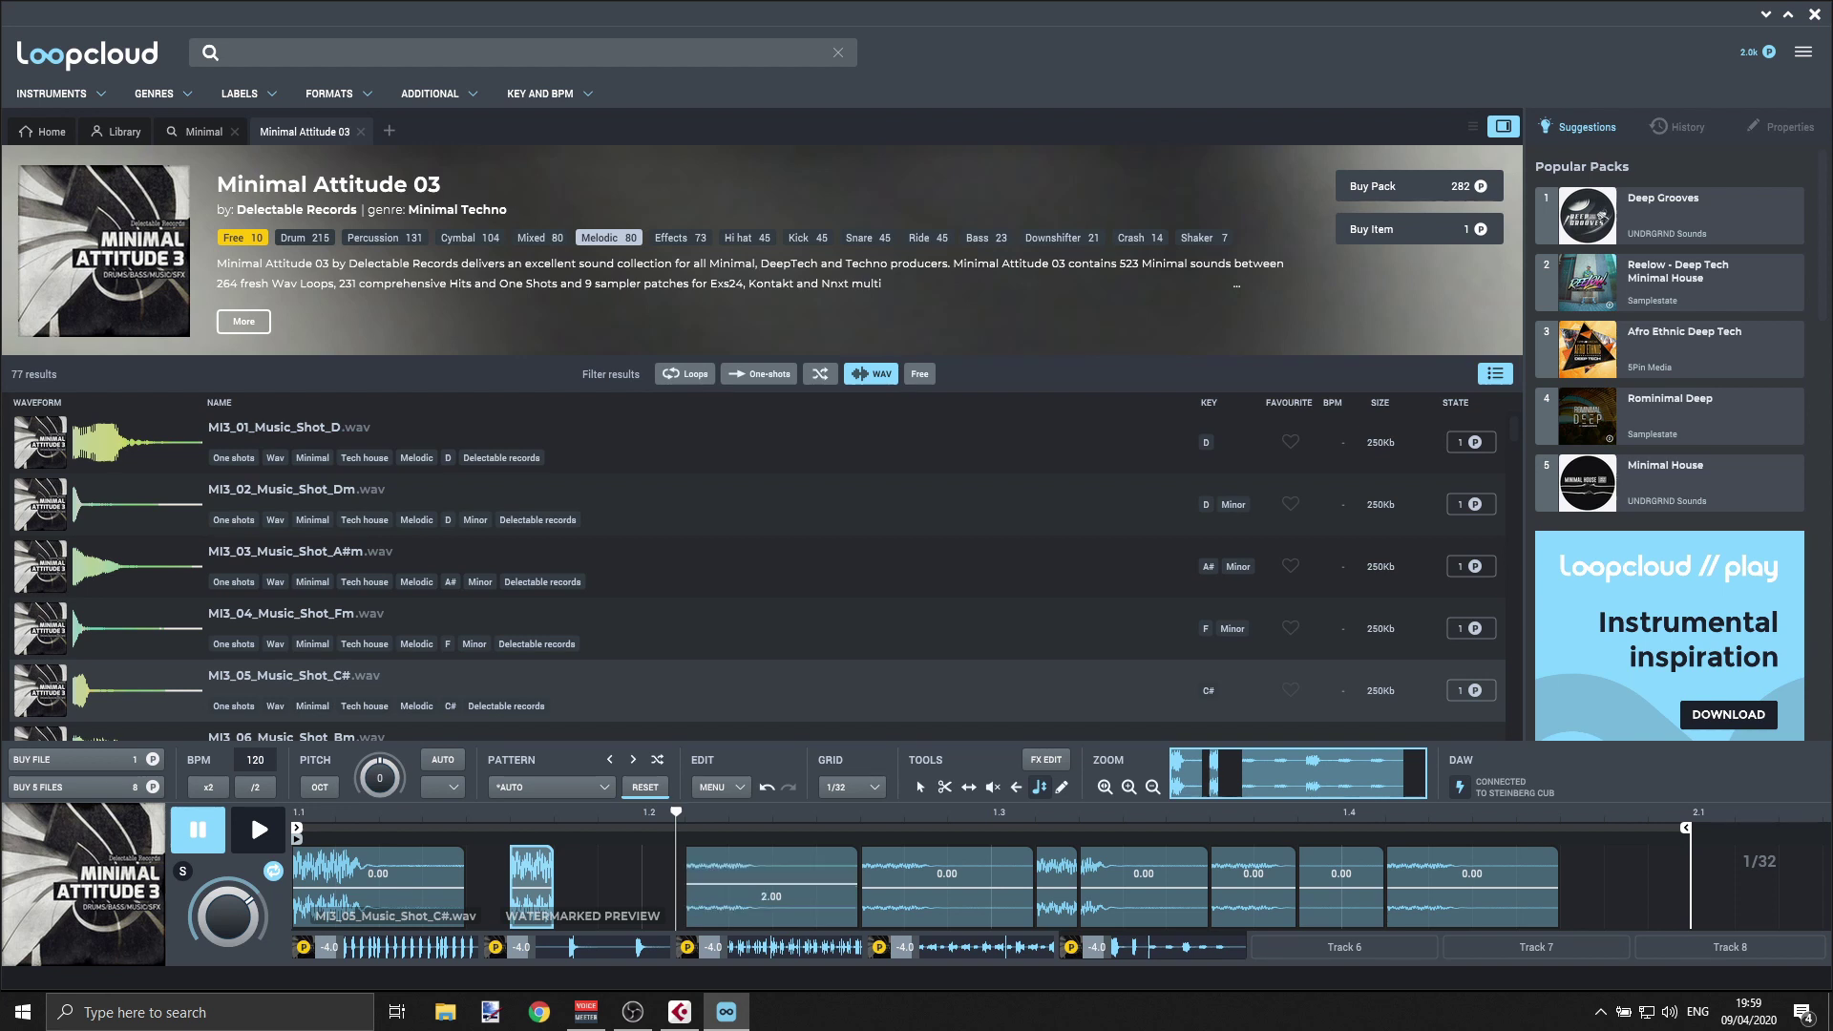
pyautogui.press('space')
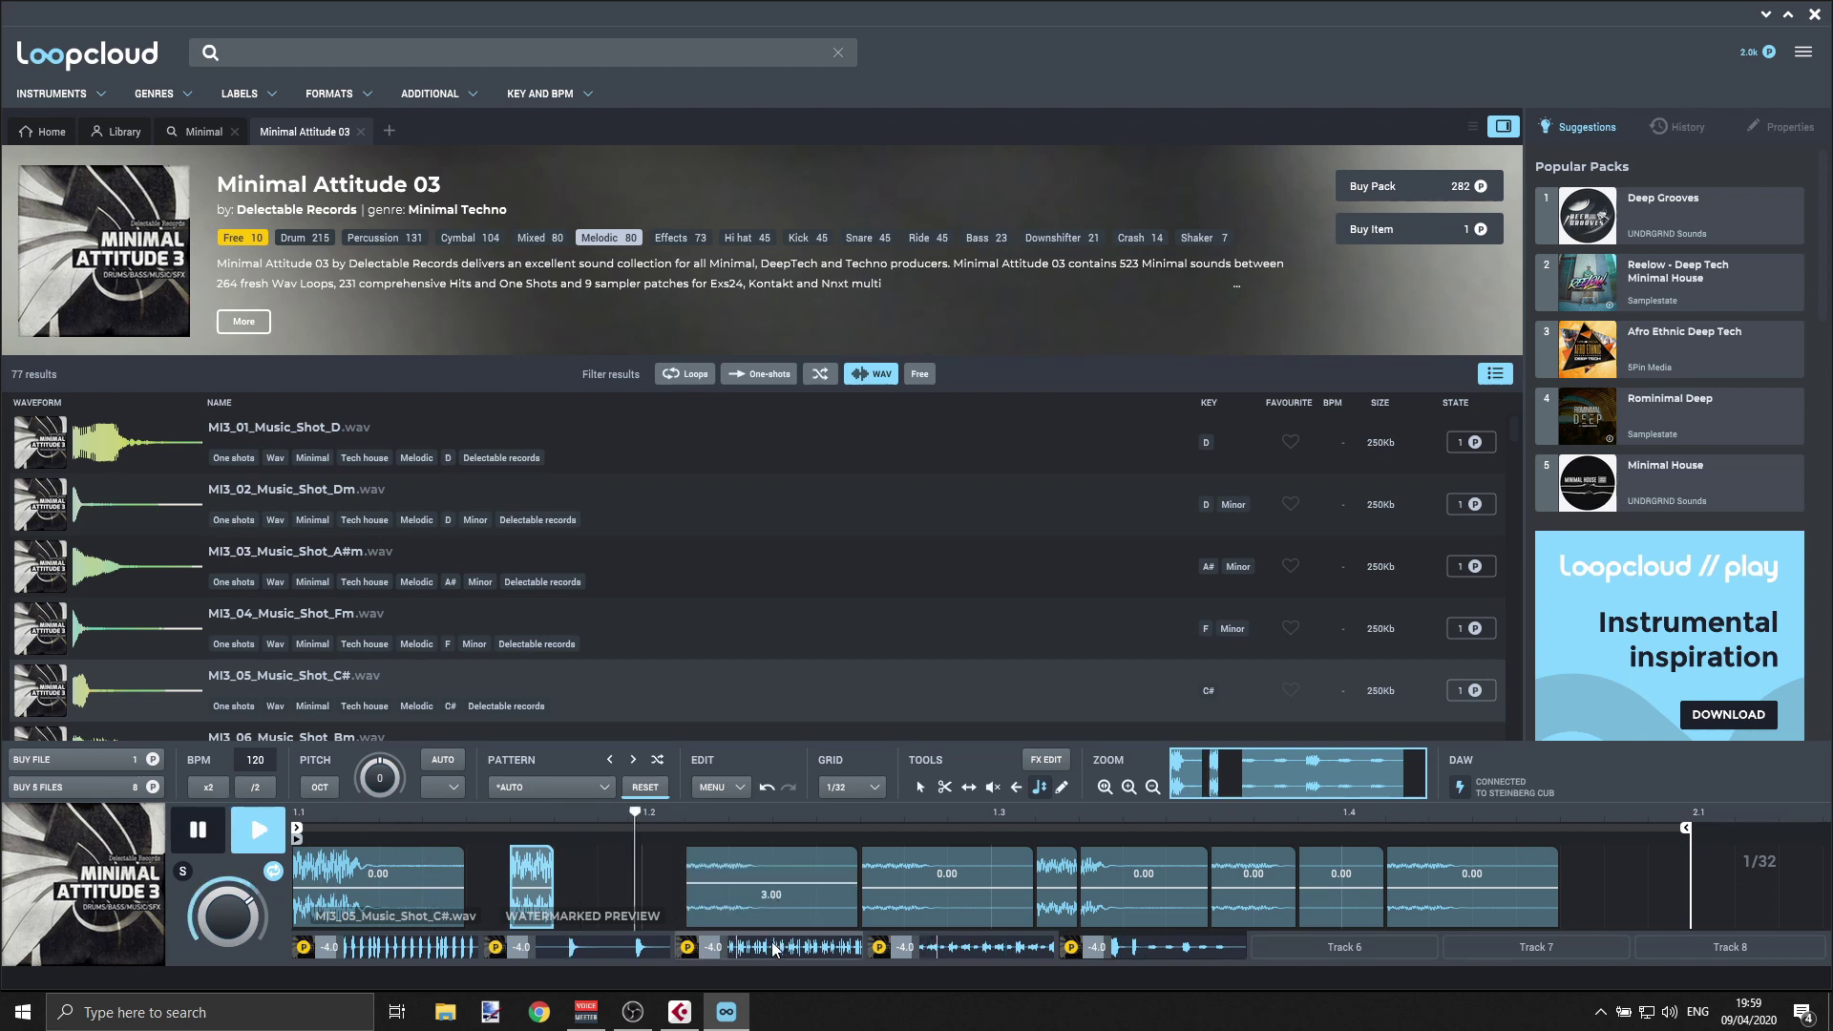
pyautogui.doubleClick(812, 888)
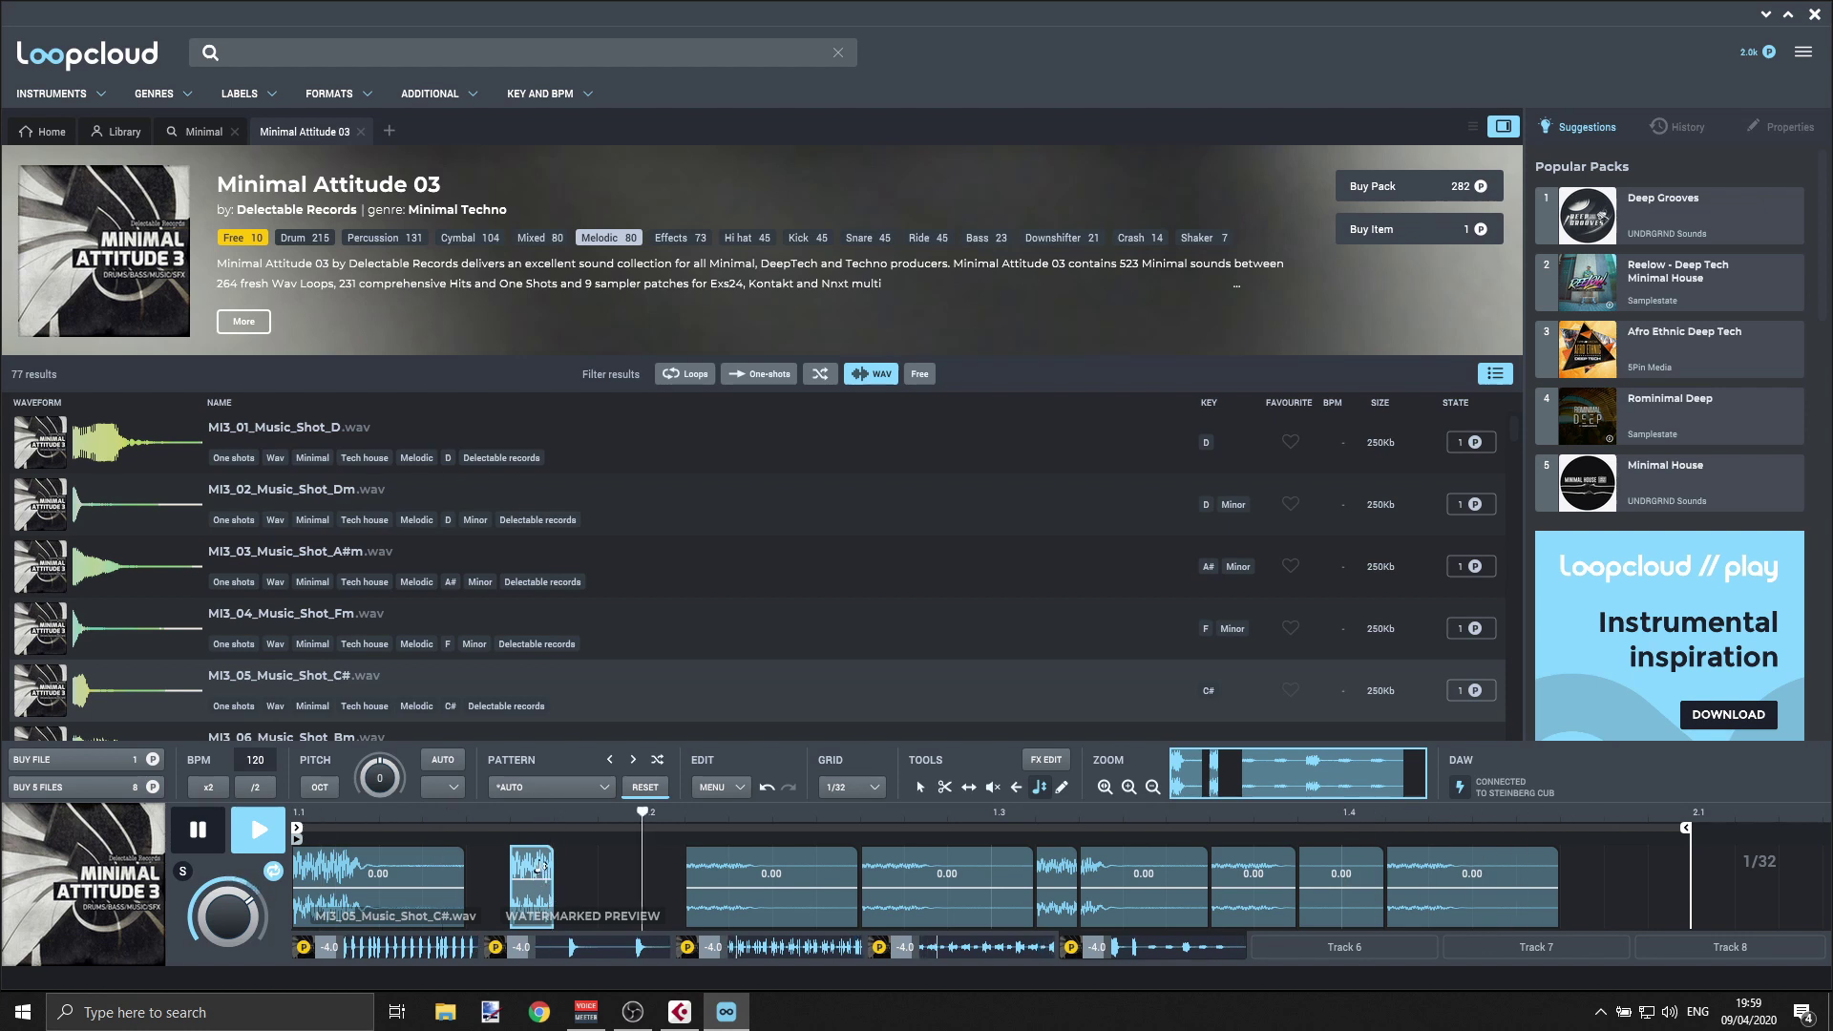
pyautogui.moveTo(554, 900); pyautogui.dragTo(589, 880)
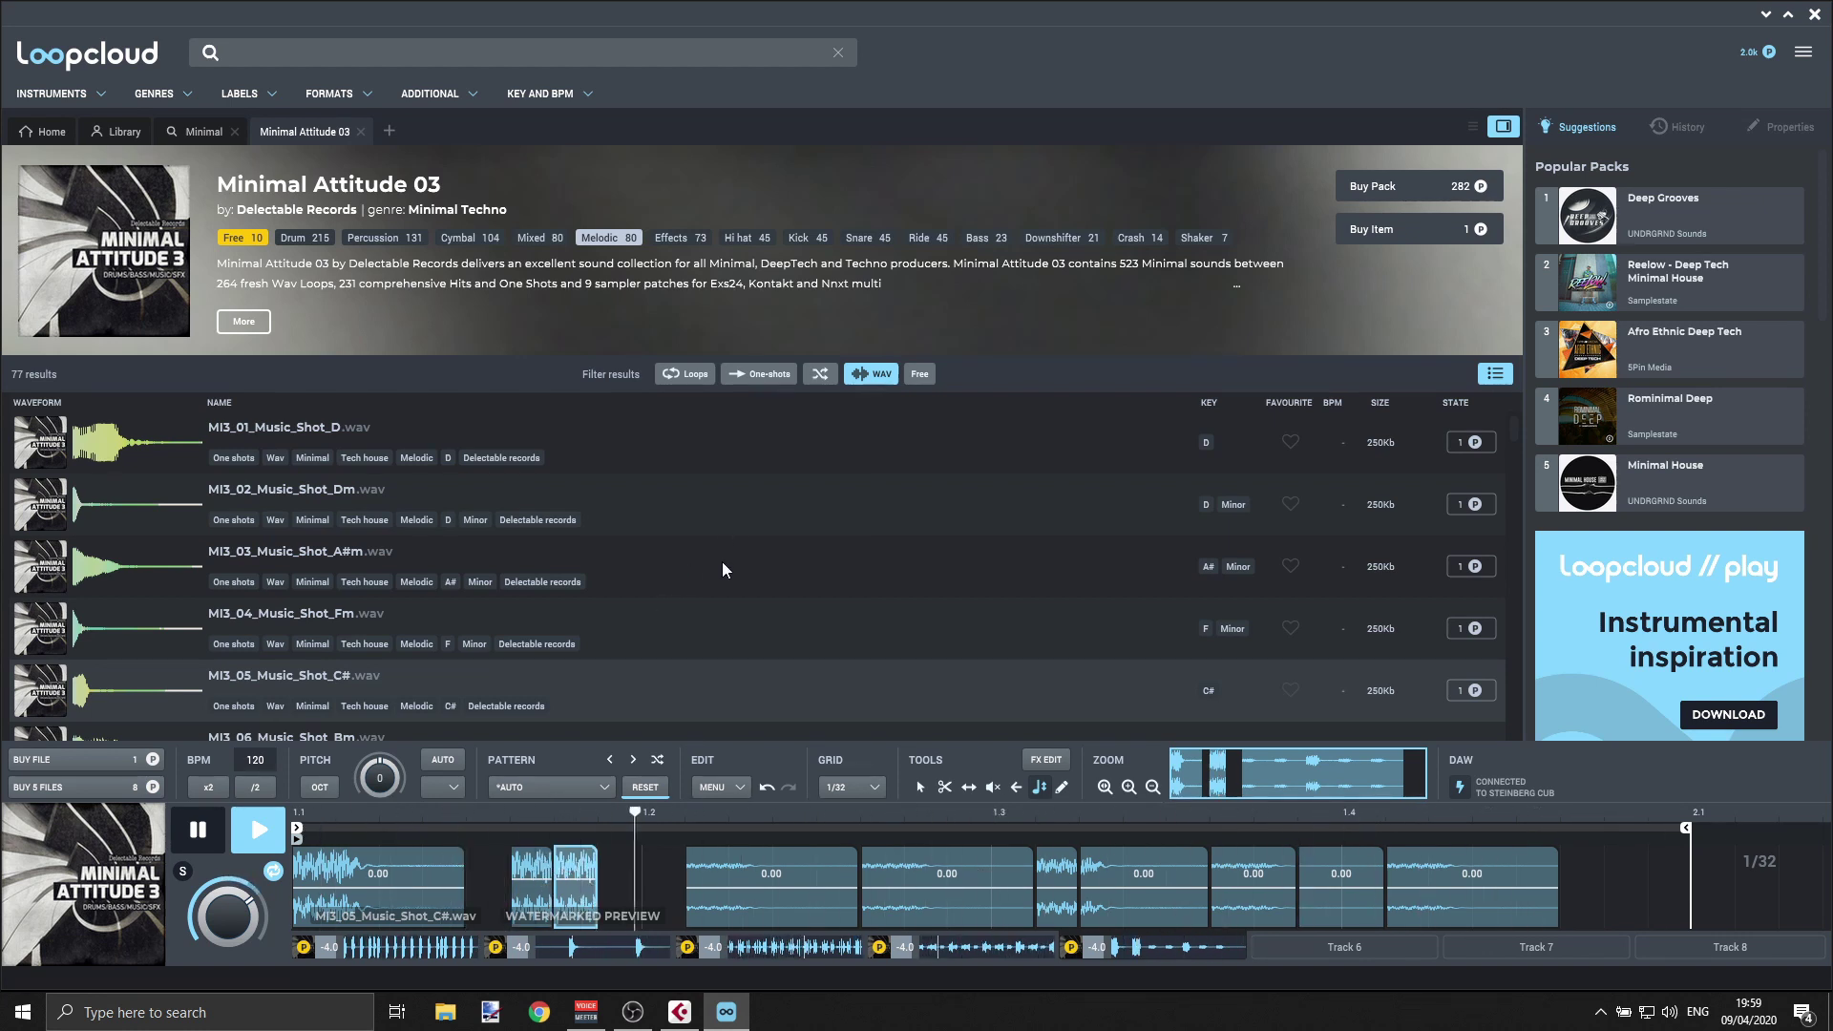
pyautogui.press('space')
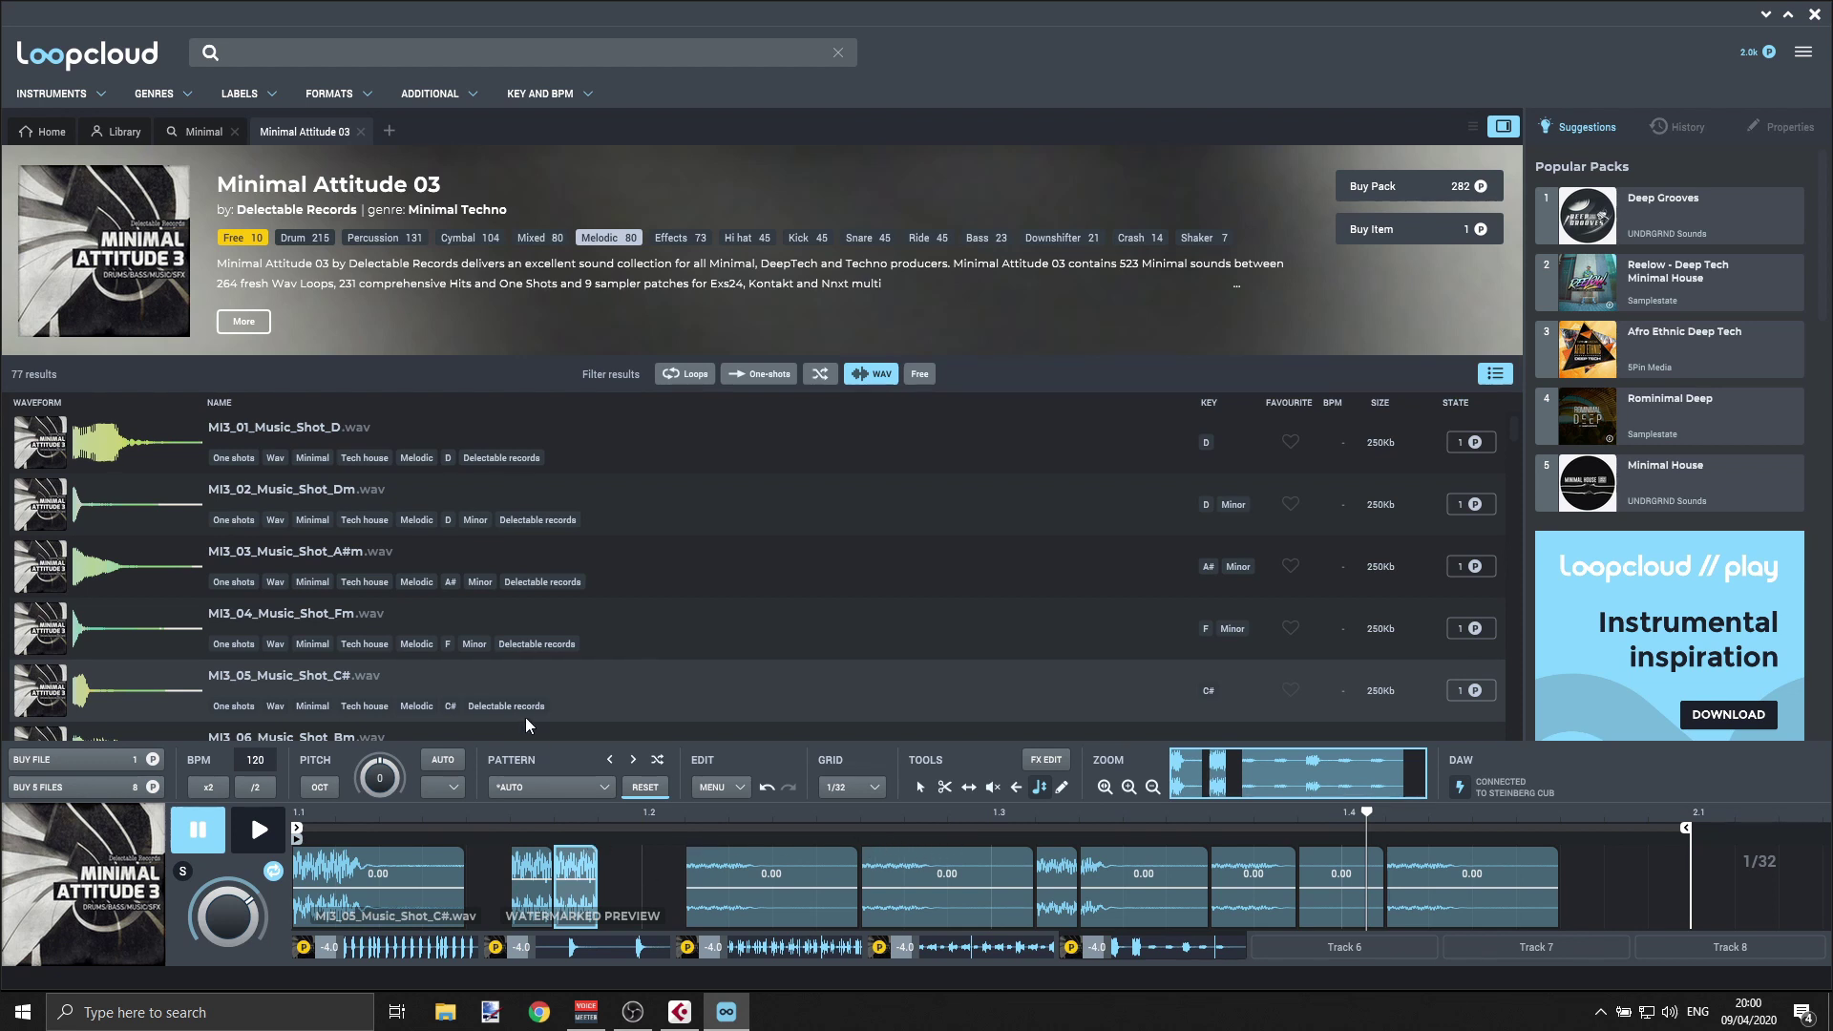
# - Look through the EDIT menu and PATTERN preset list, leaving the pattern on *AUTO
pyautogui.click(740, 788)
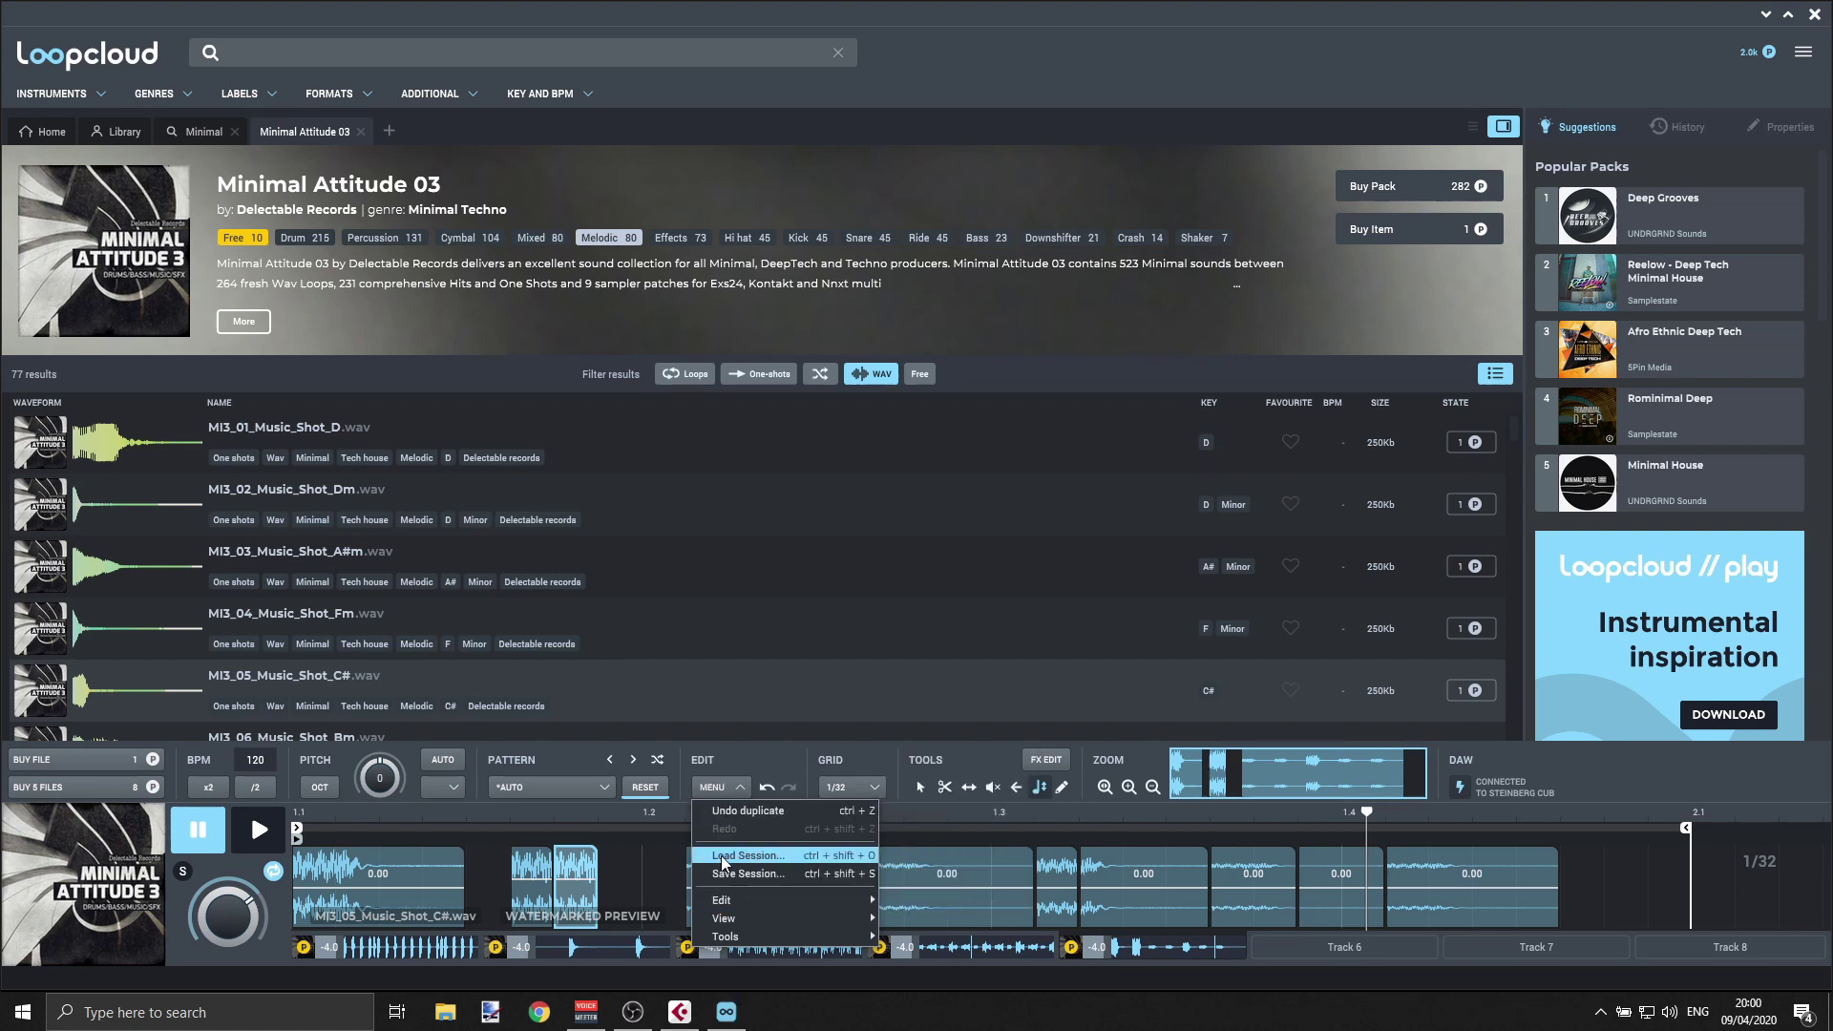
pyautogui.click(560, 789)
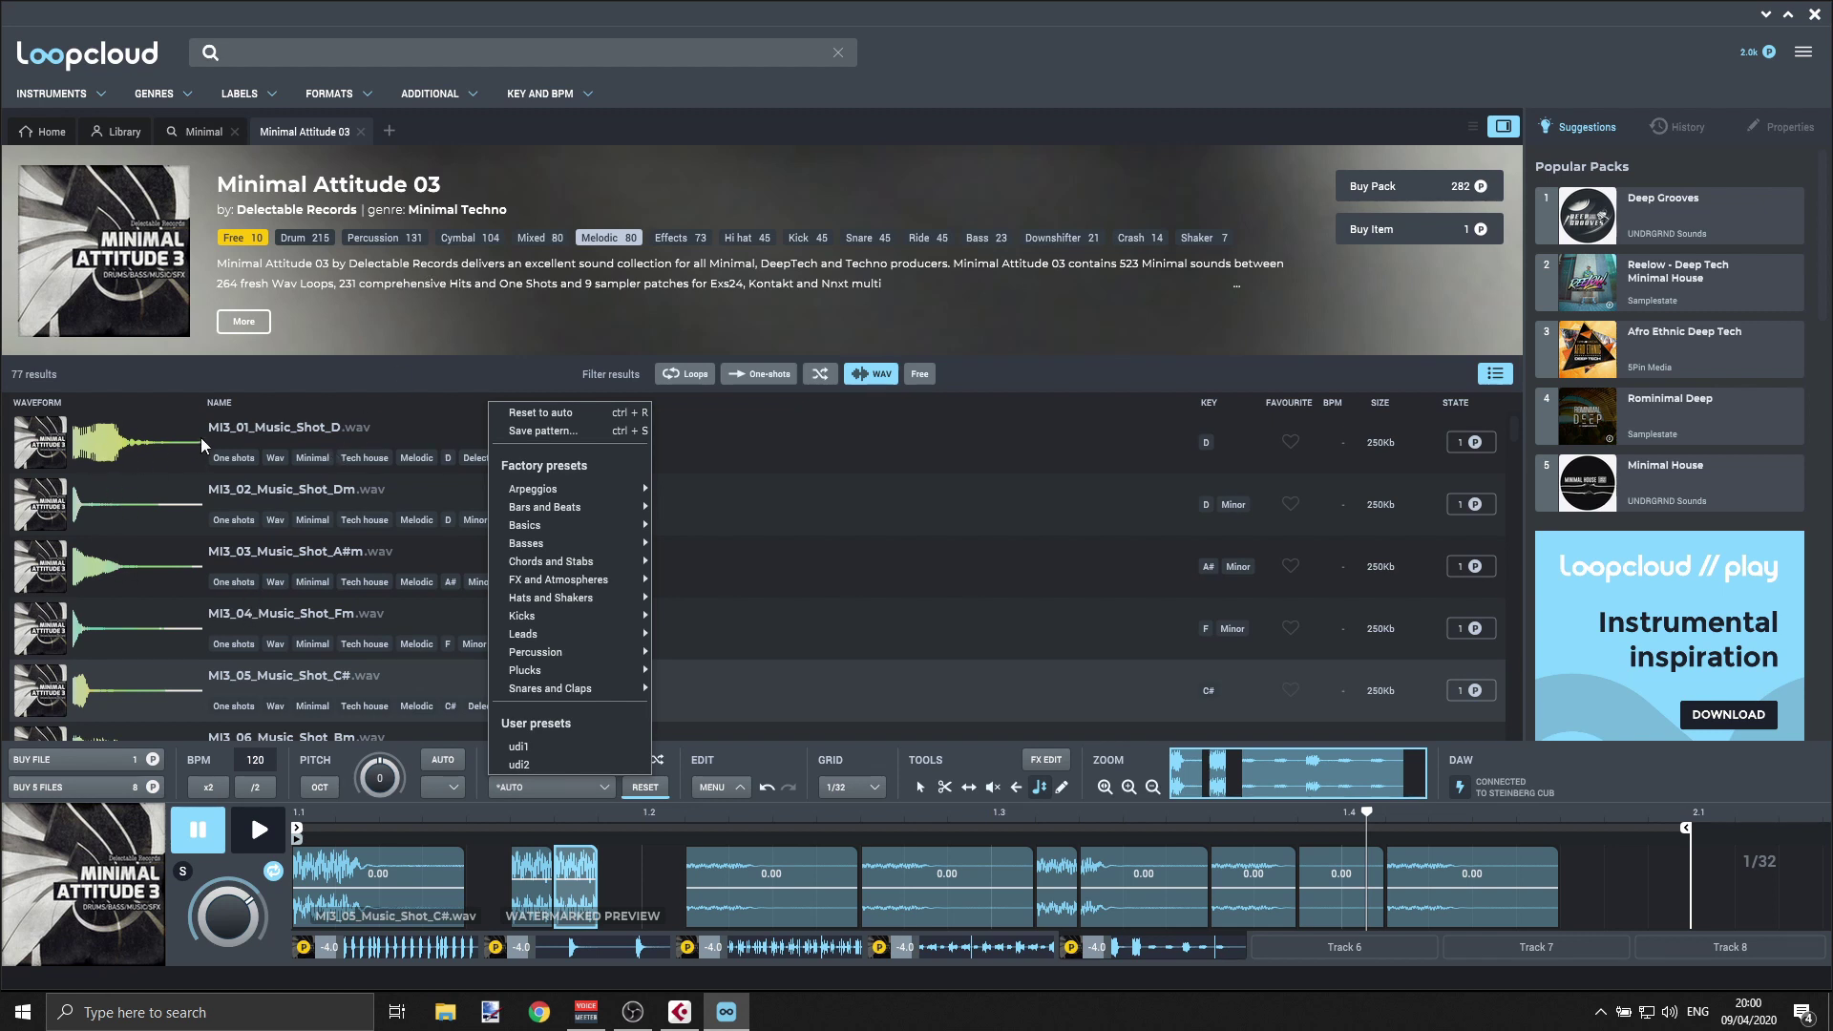
# - Play the pattern with MI3_01_Music_Shot_D, then swap in MI3_15_Music_Shot_A#
pyautogui.click(245, 427)
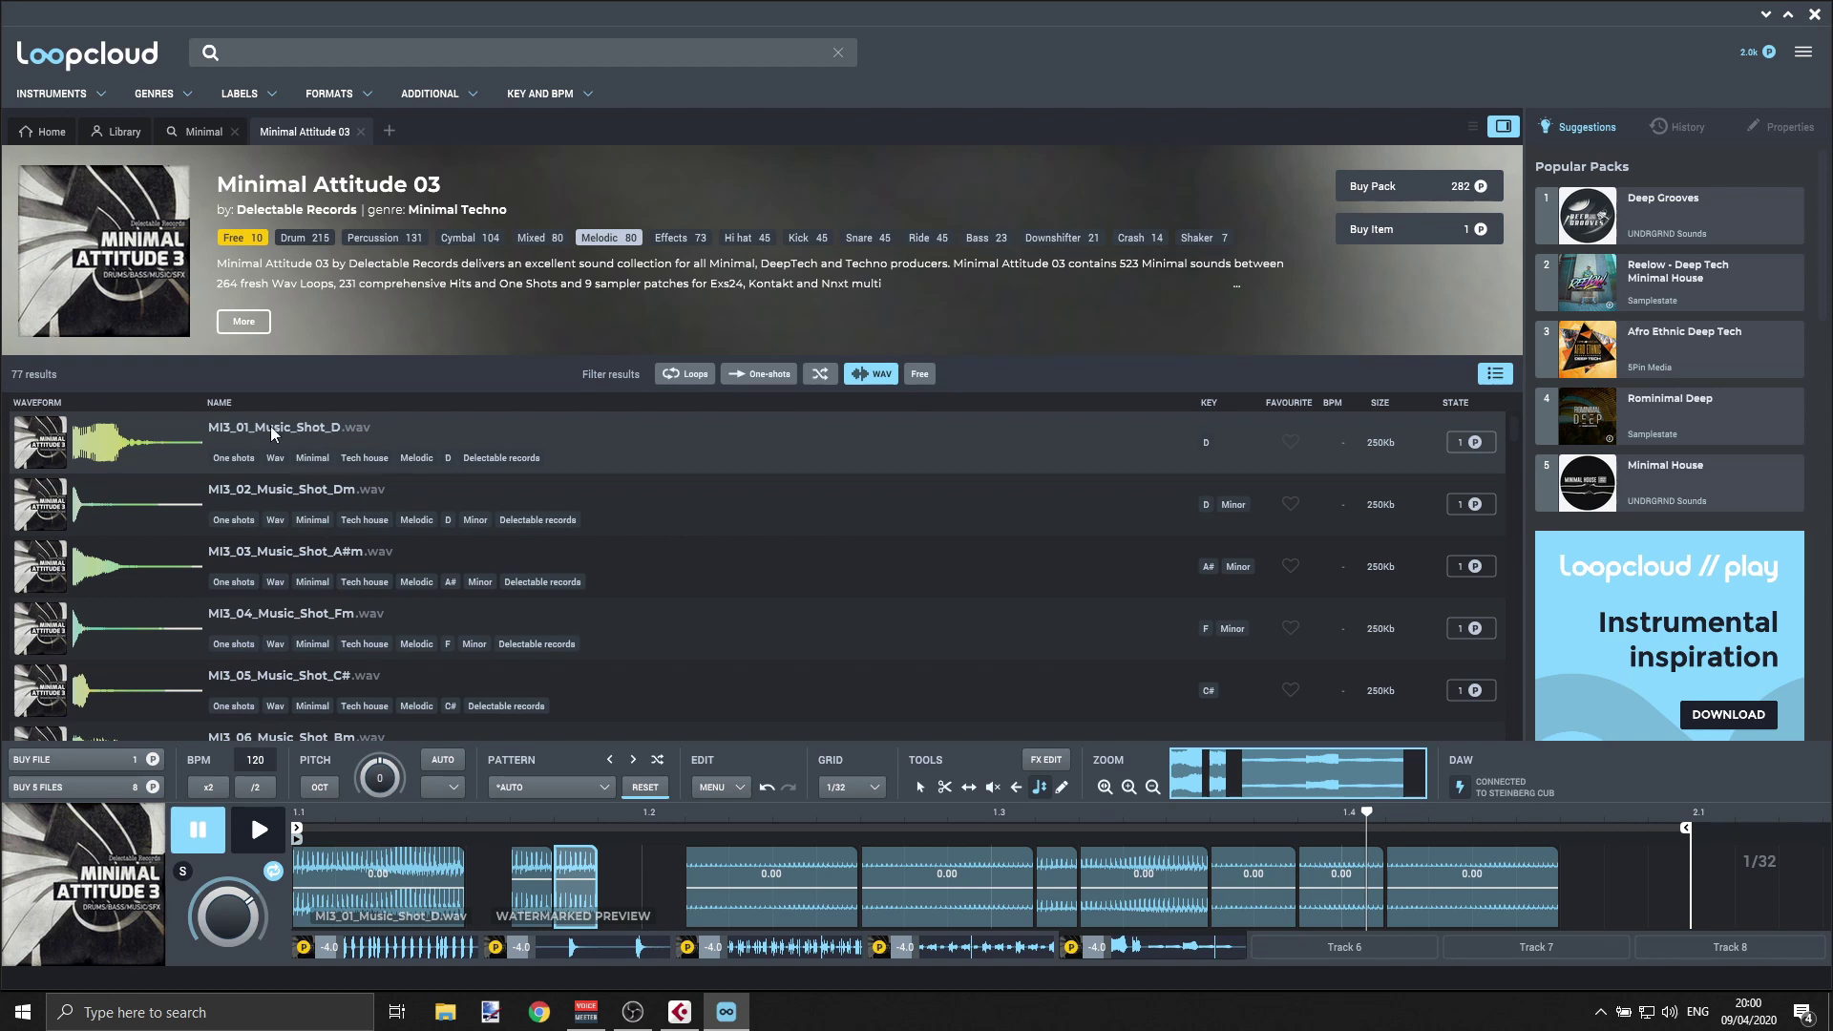
pyautogui.press('space')
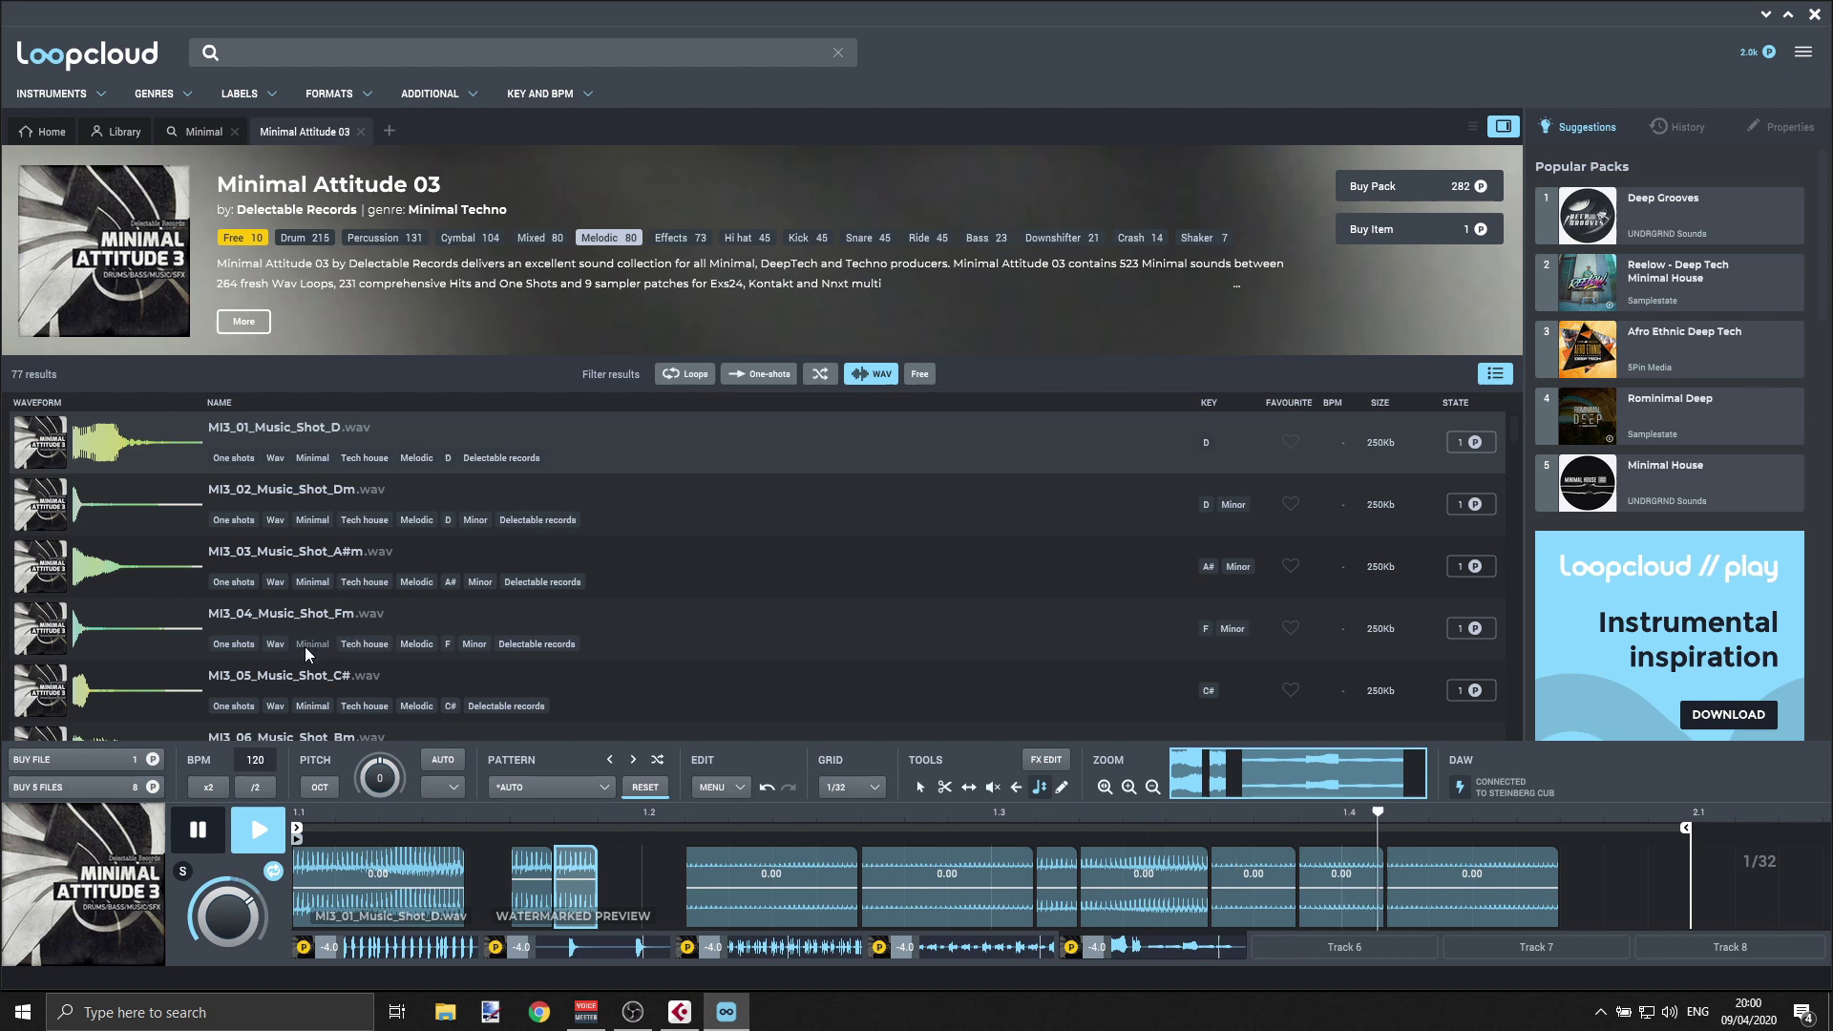
pyautogui.scroll(-5, 306, 645)
pyautogui.click(271, 697)
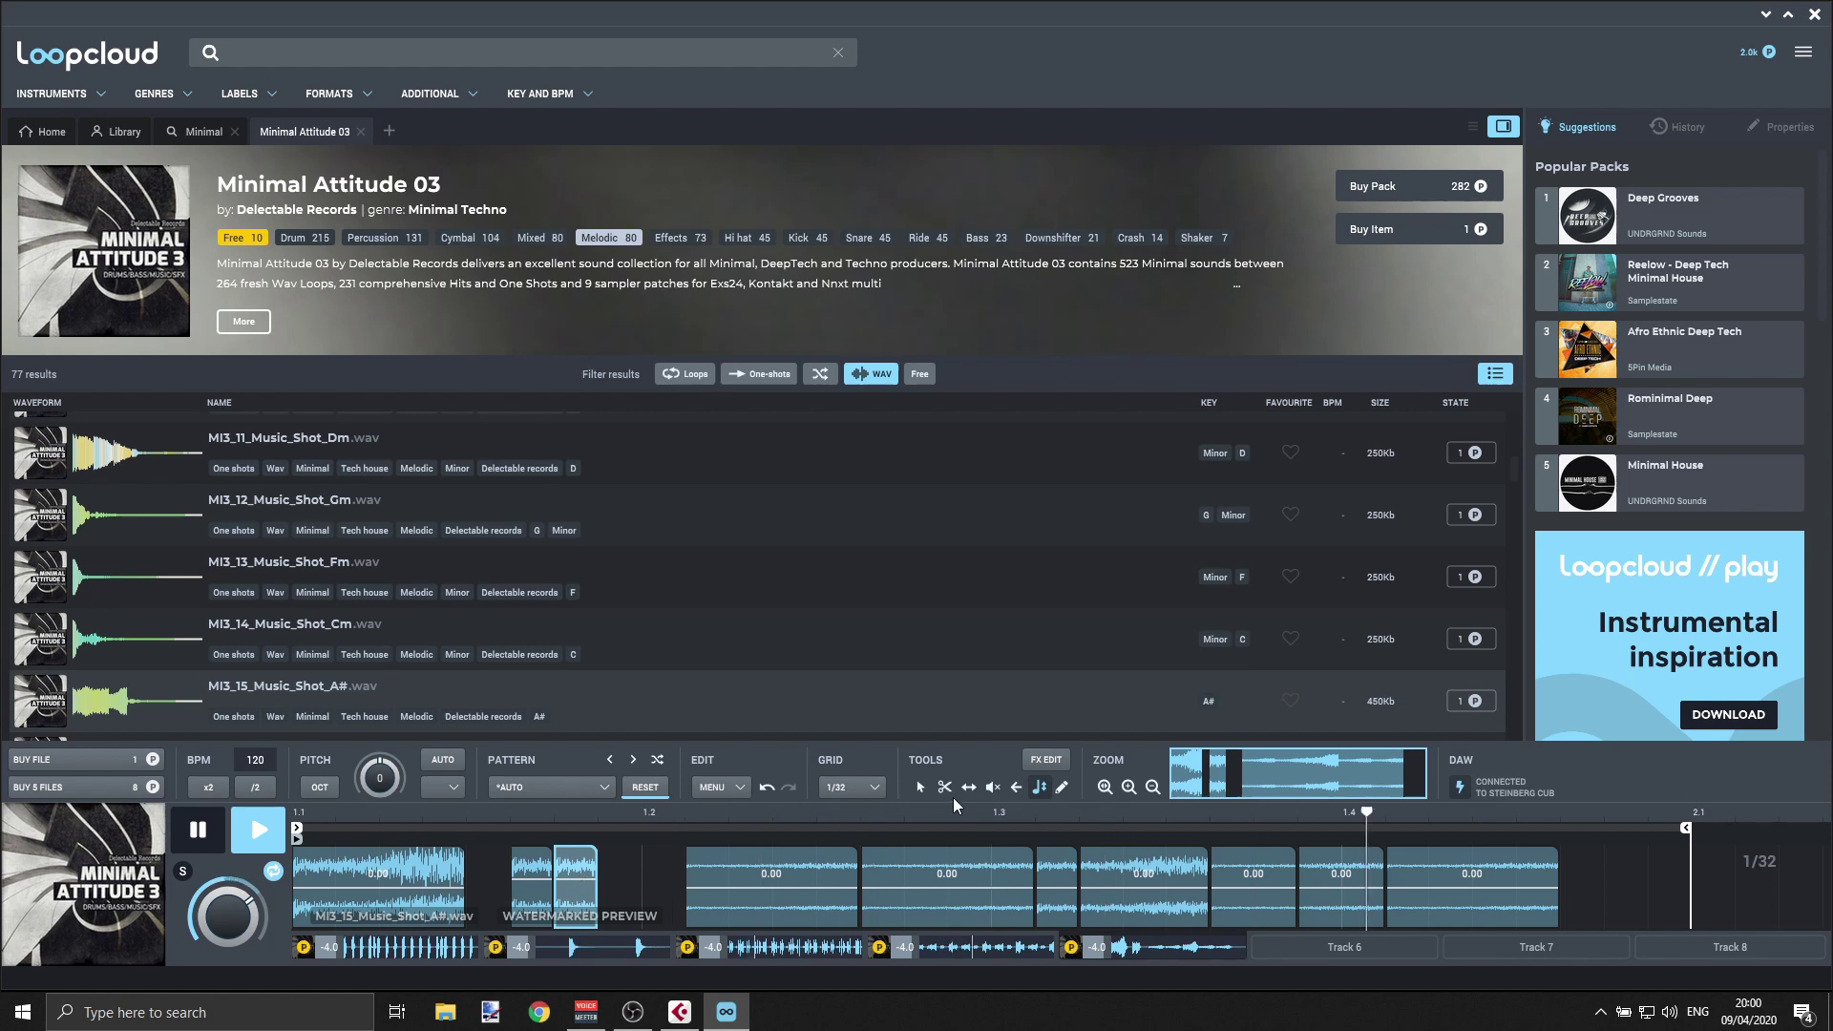
# - Delete the short slice and the -16.4 dB slice from the pattern
pyautogui.click(921, 787)
pyautogui.click(528, 878)
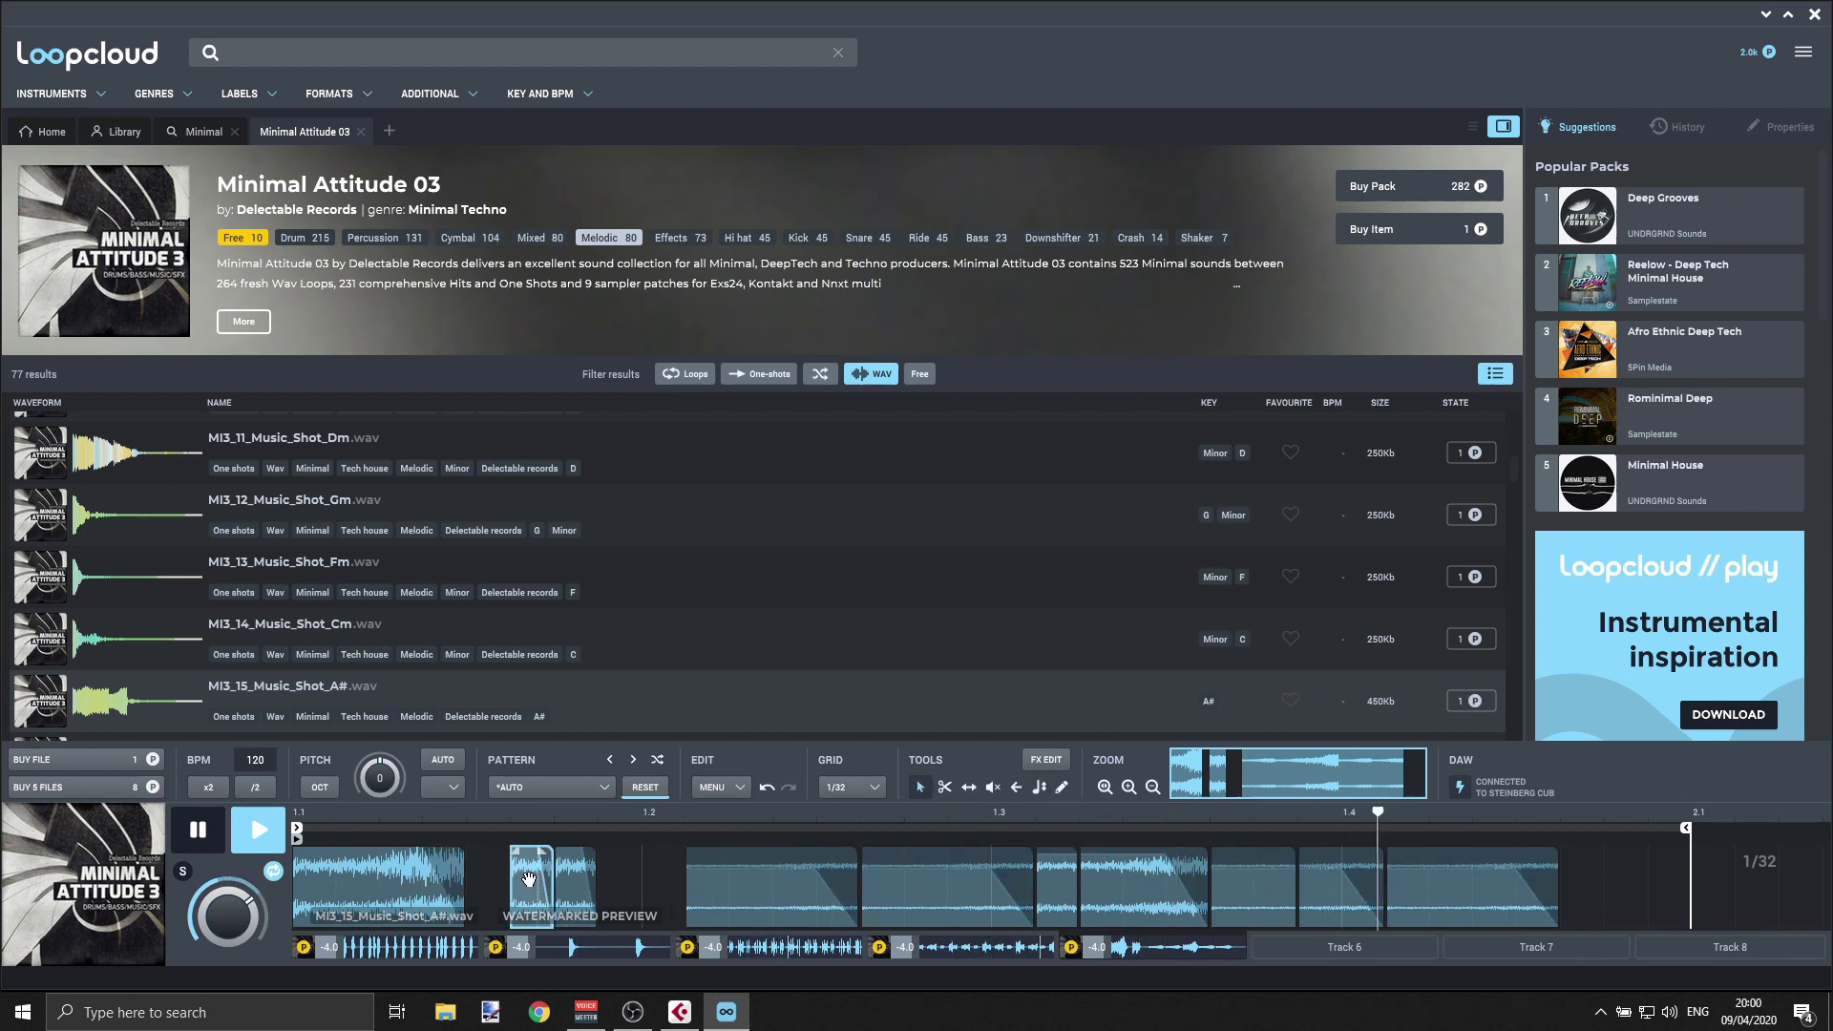
pyautogui.press('Delete')
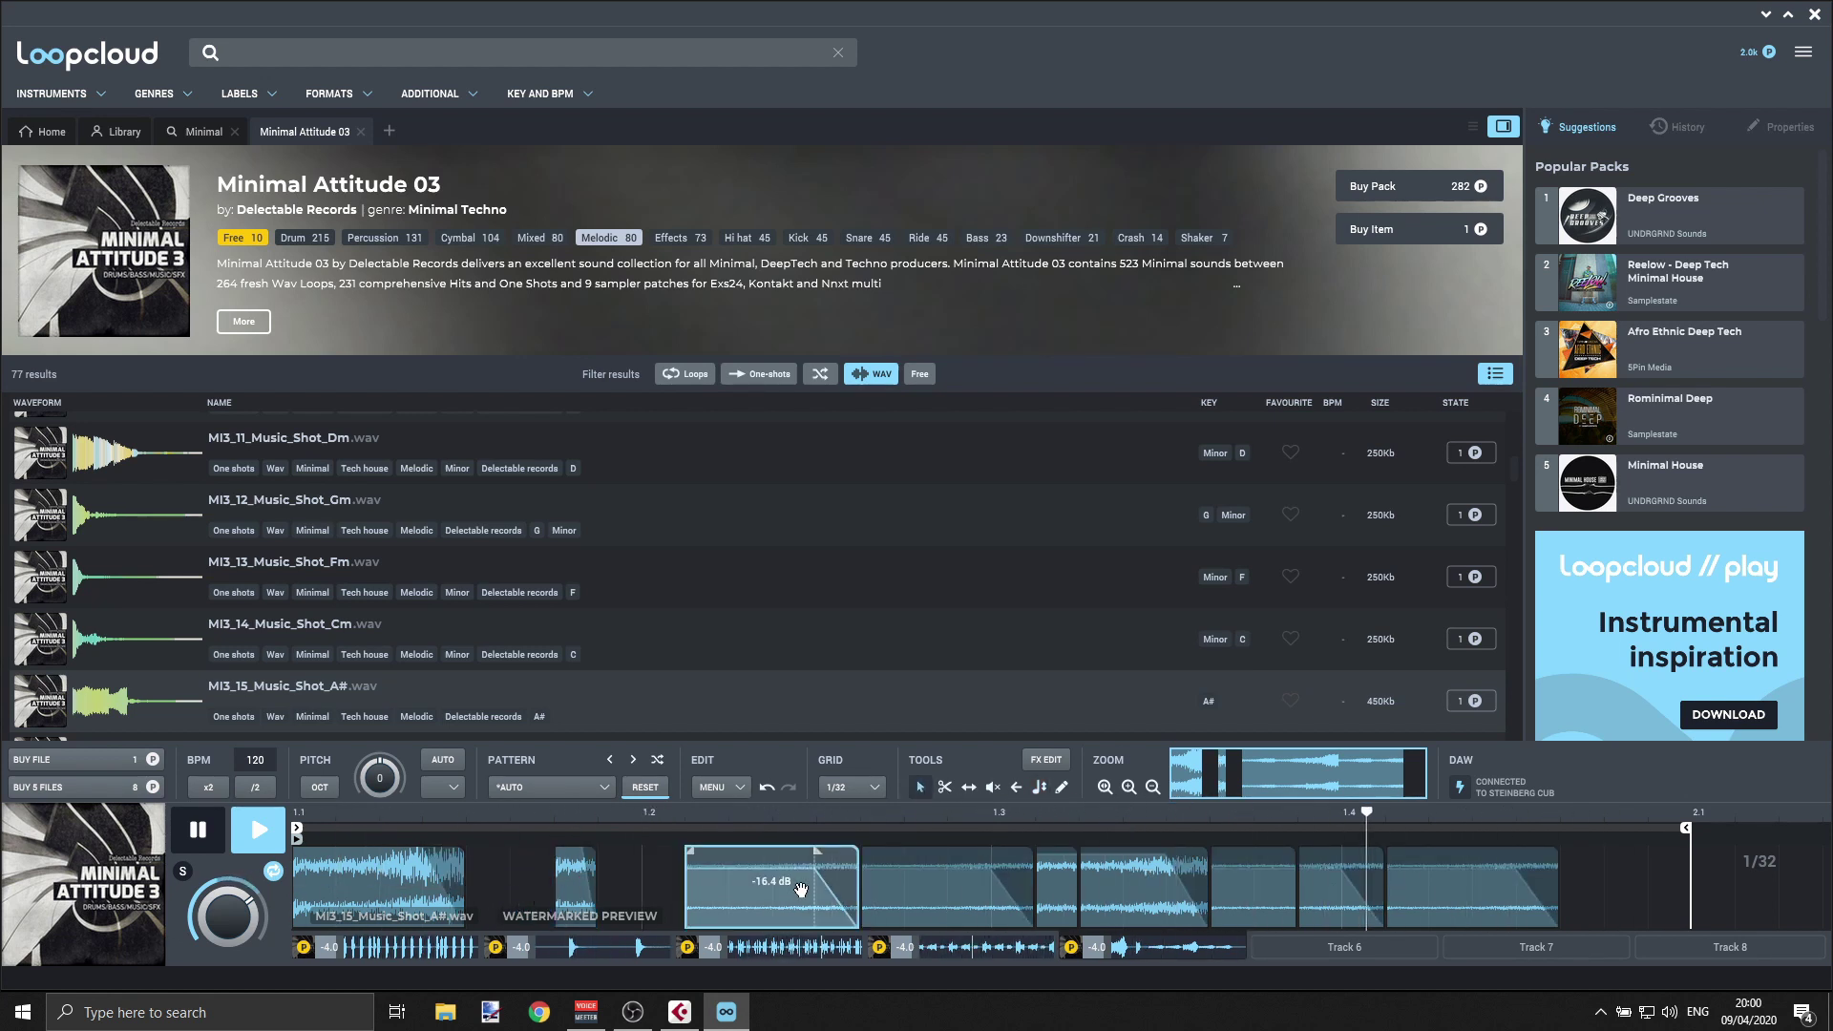
pyautogui.press('Delete')
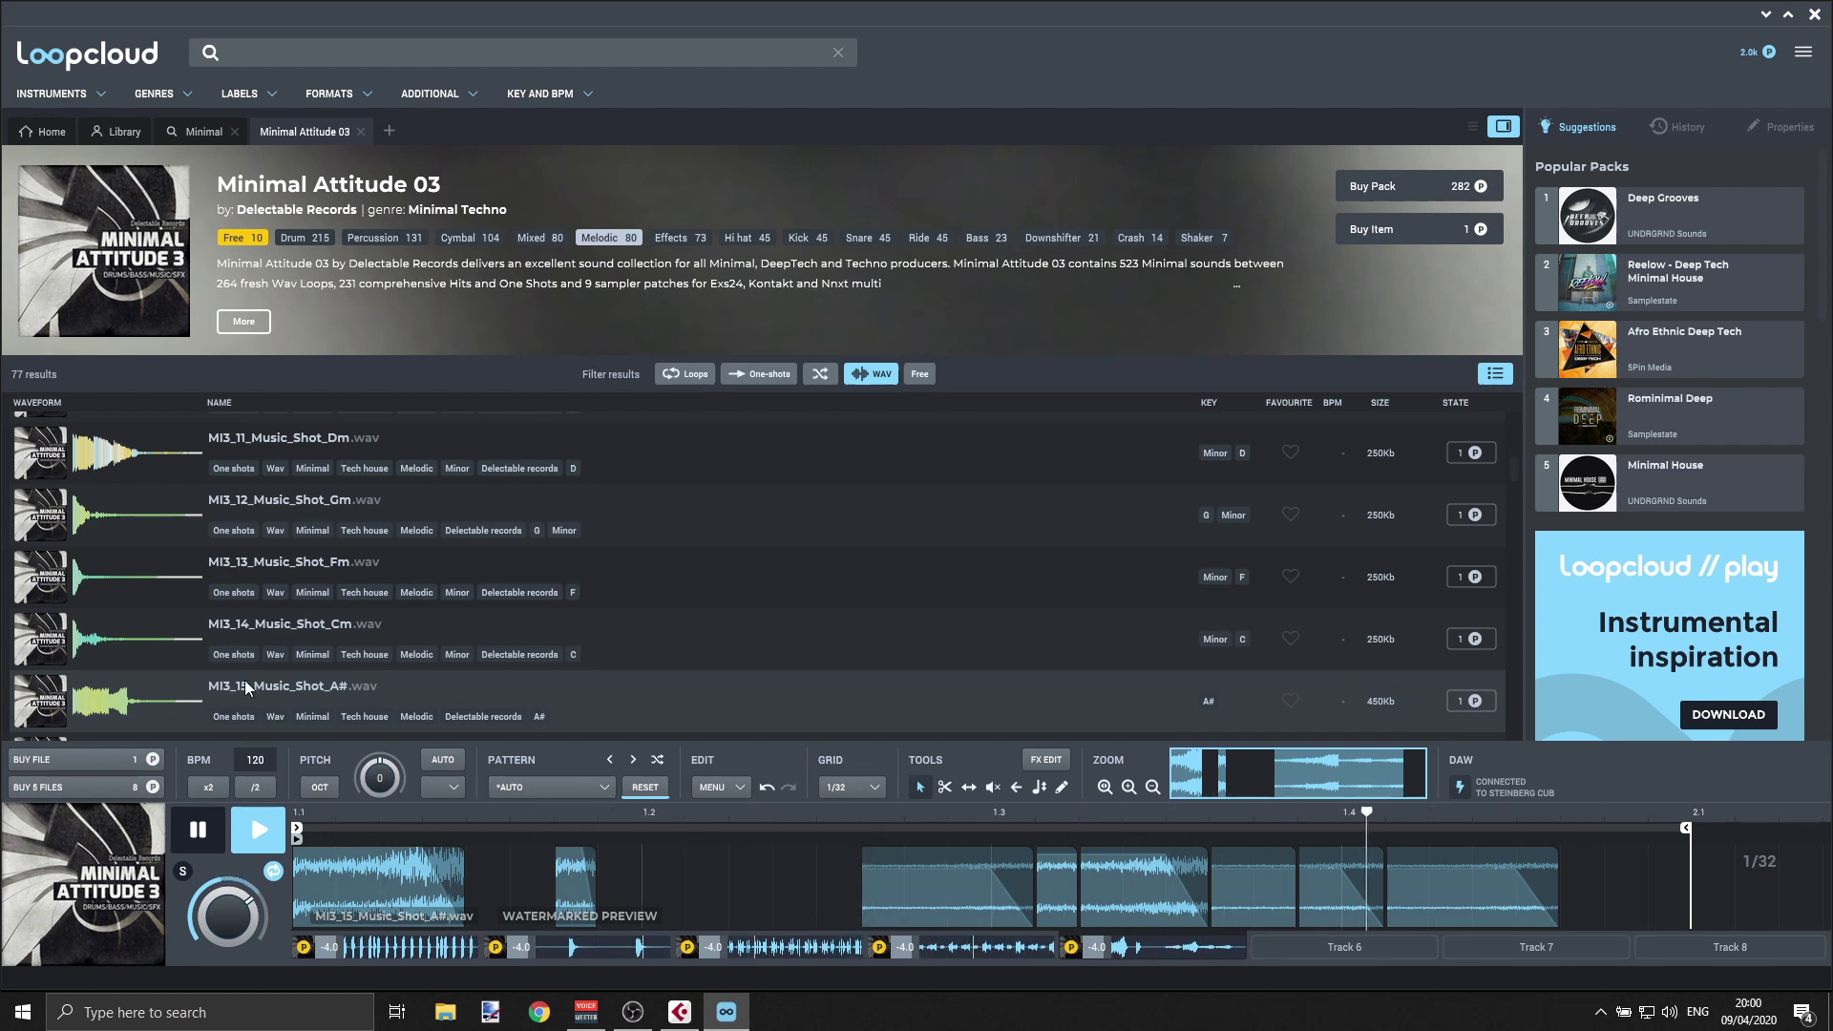
# - Load MI3_24_Music_Shot_F into the pattern and pause playback
pyautogui.scroll(-5, 245, 679)
pyautogui.click(255, 649)
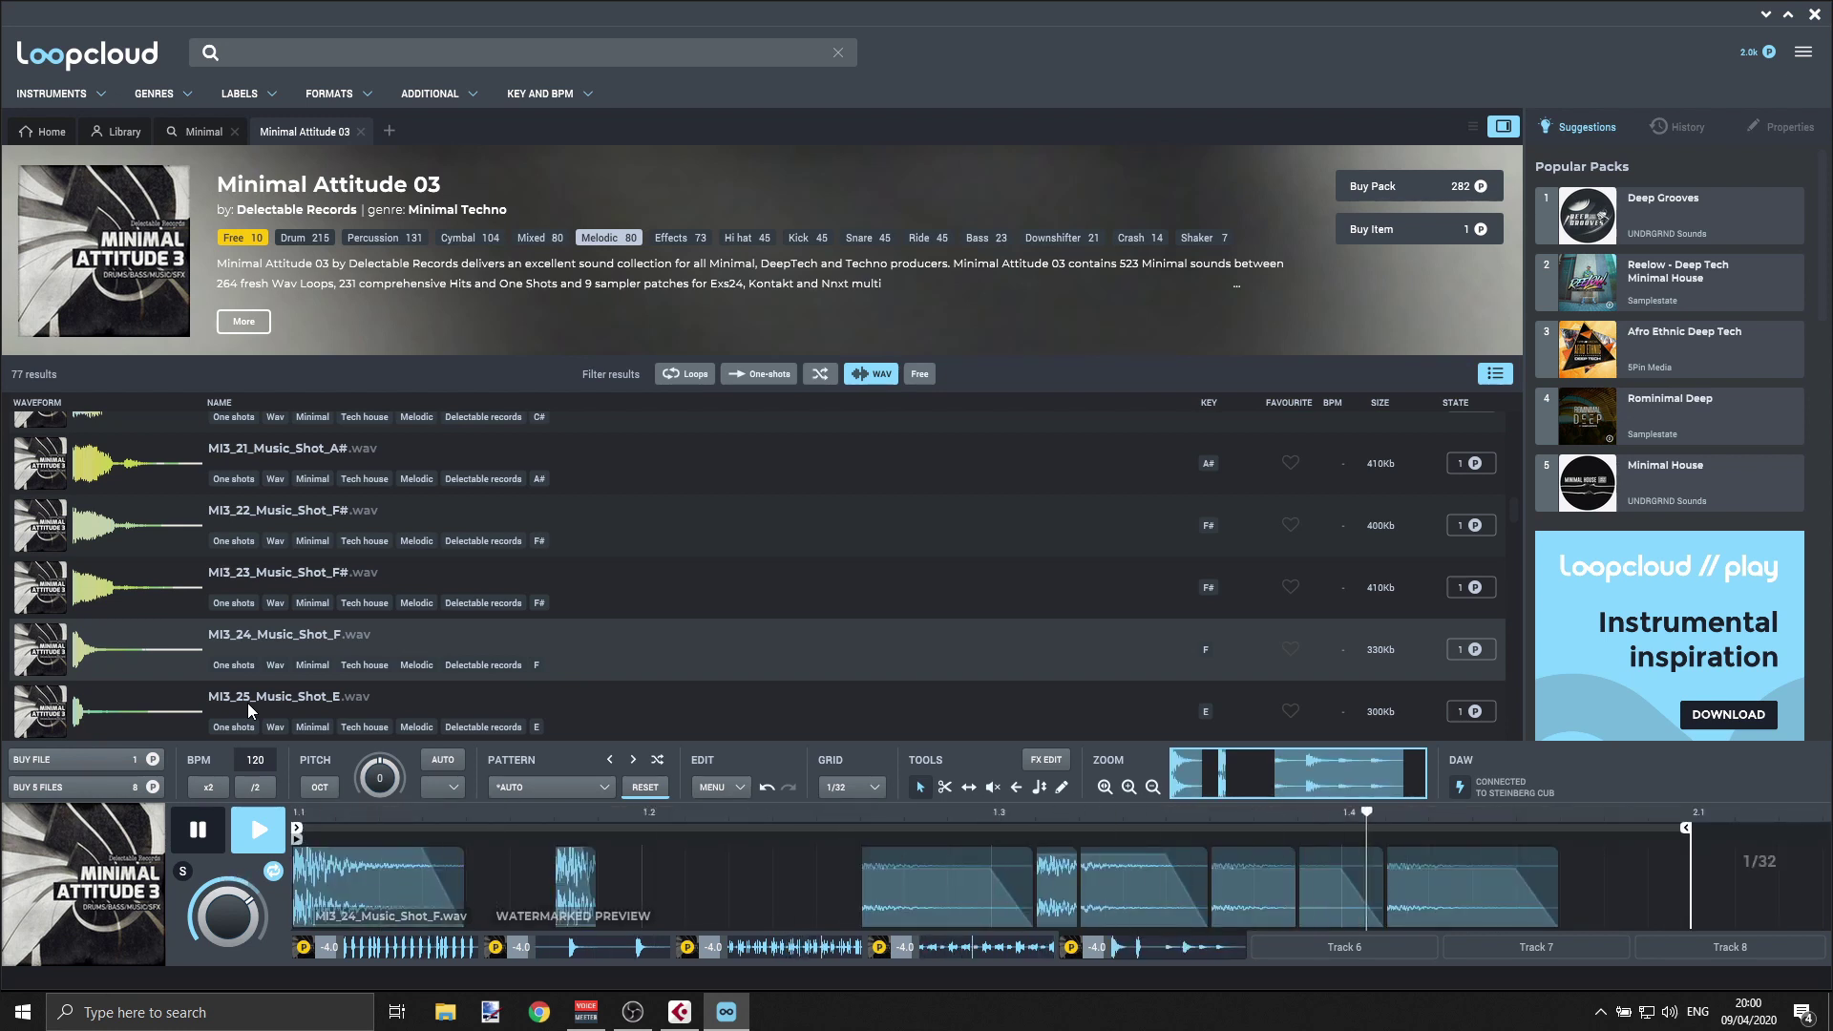
pyautogui.press('space')
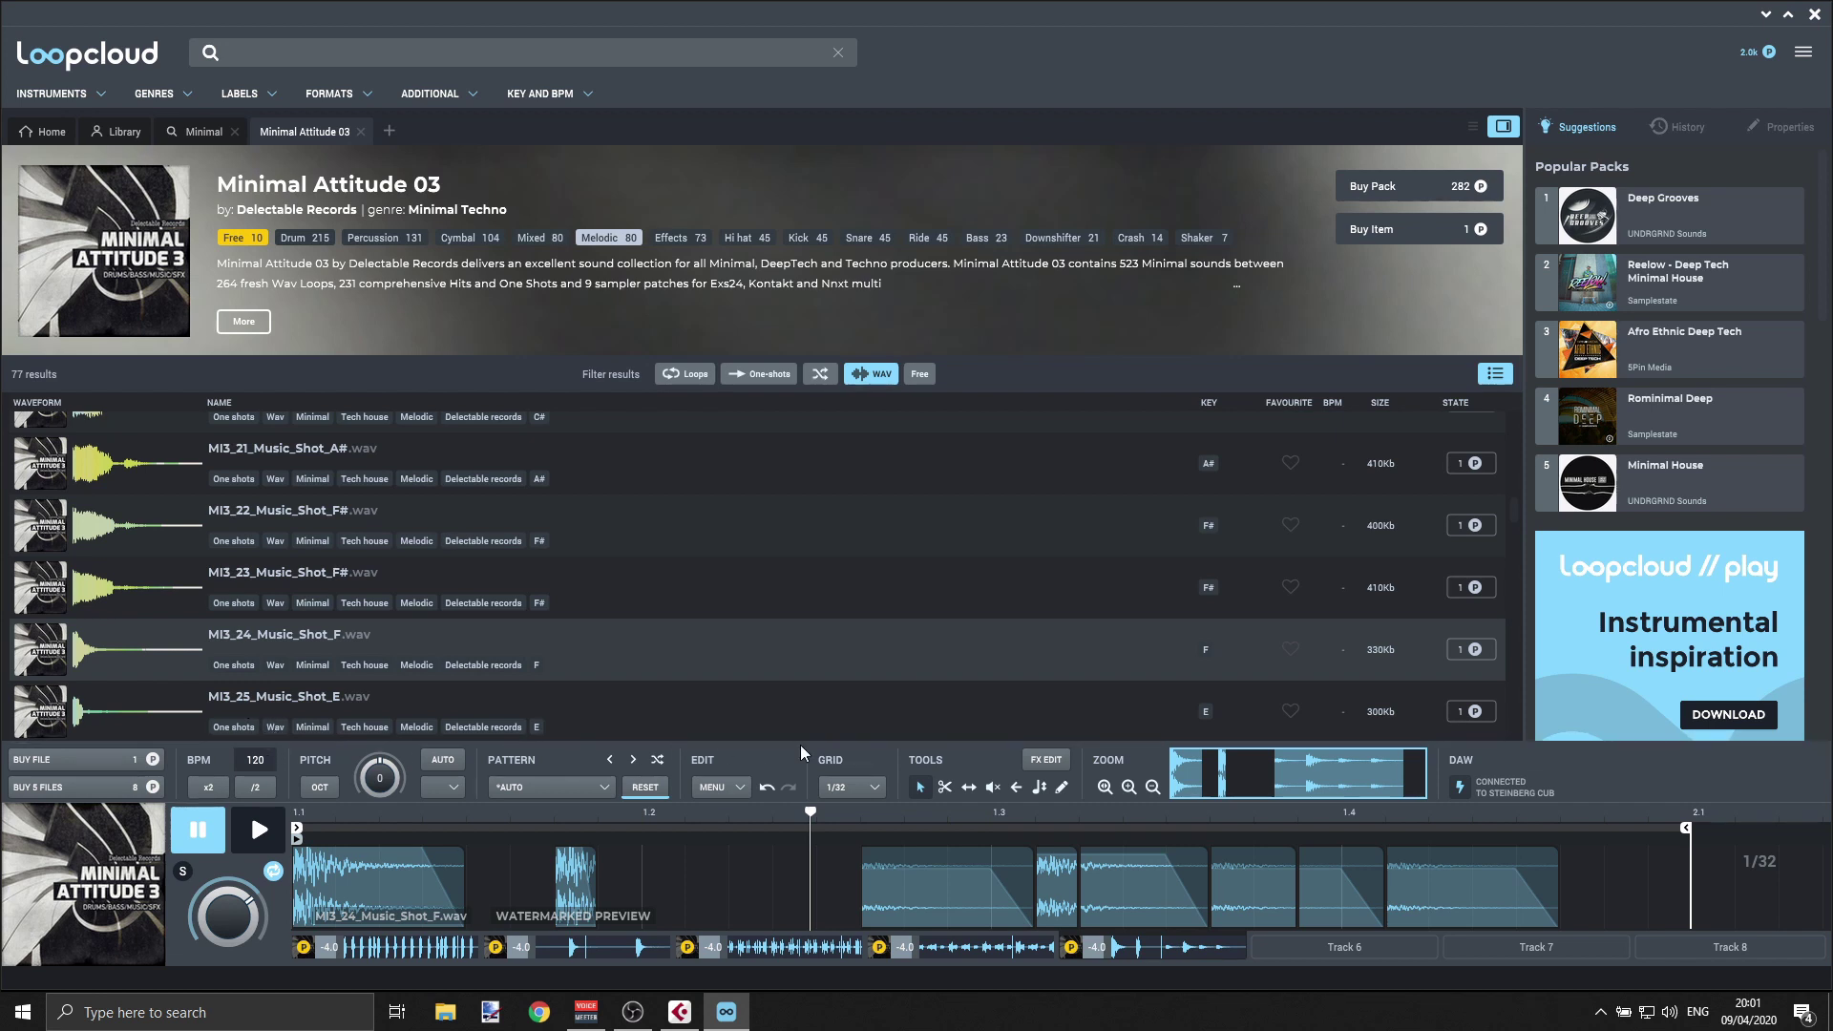
# - Add the Chatter delay effect preset to the MI3_24 pattern and audition it
pyautogui.click(1047, 763)
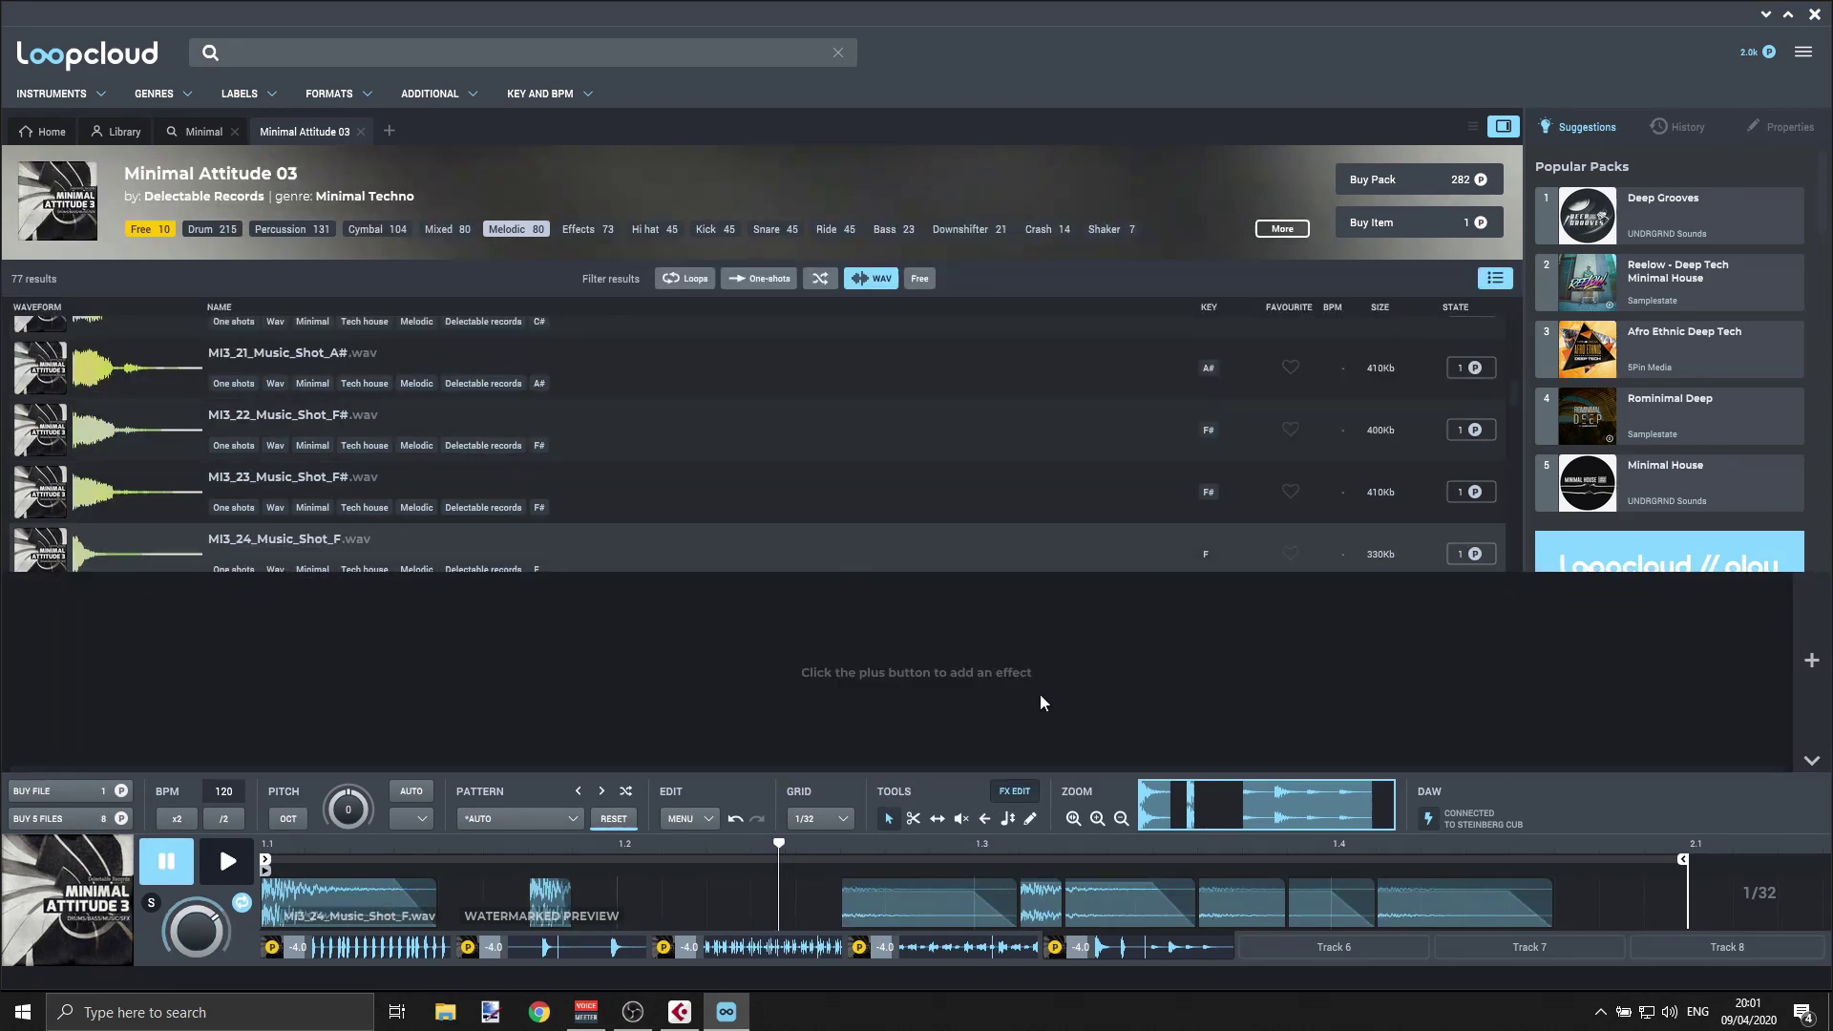
pyautogui.click(1811, 661)
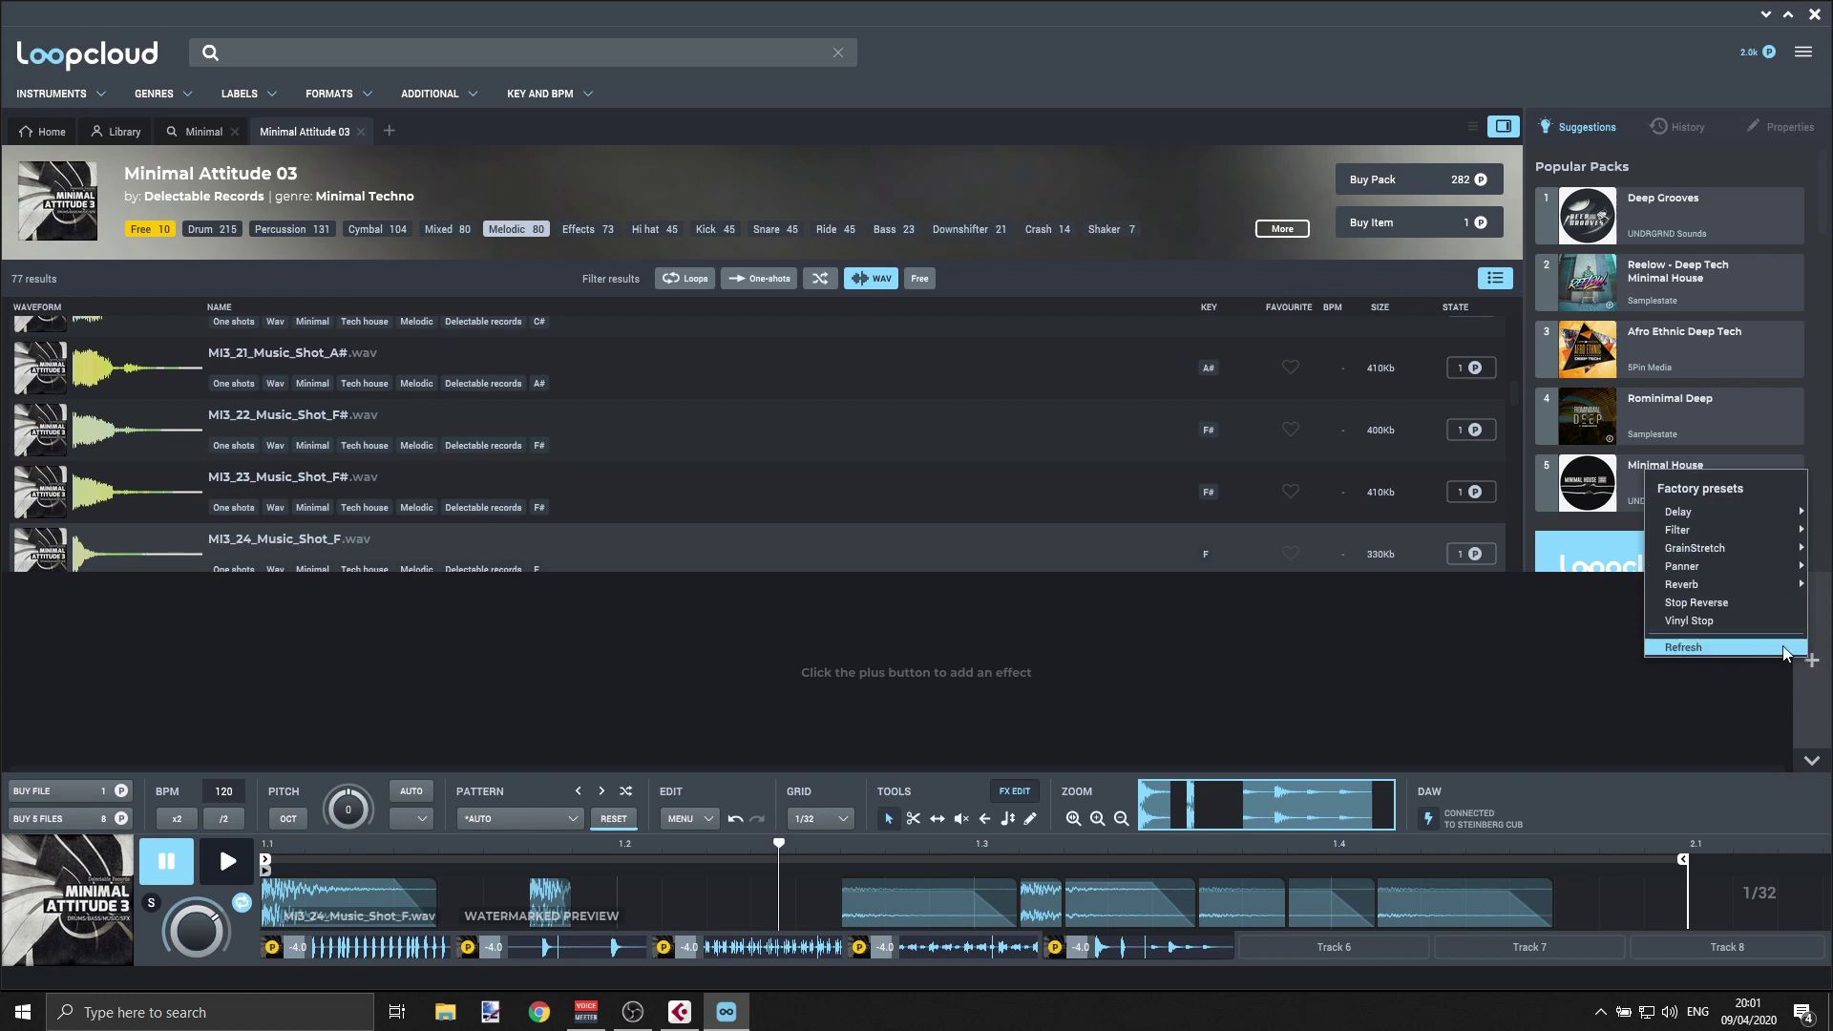
pyautogui.moveTo(1768, 513)
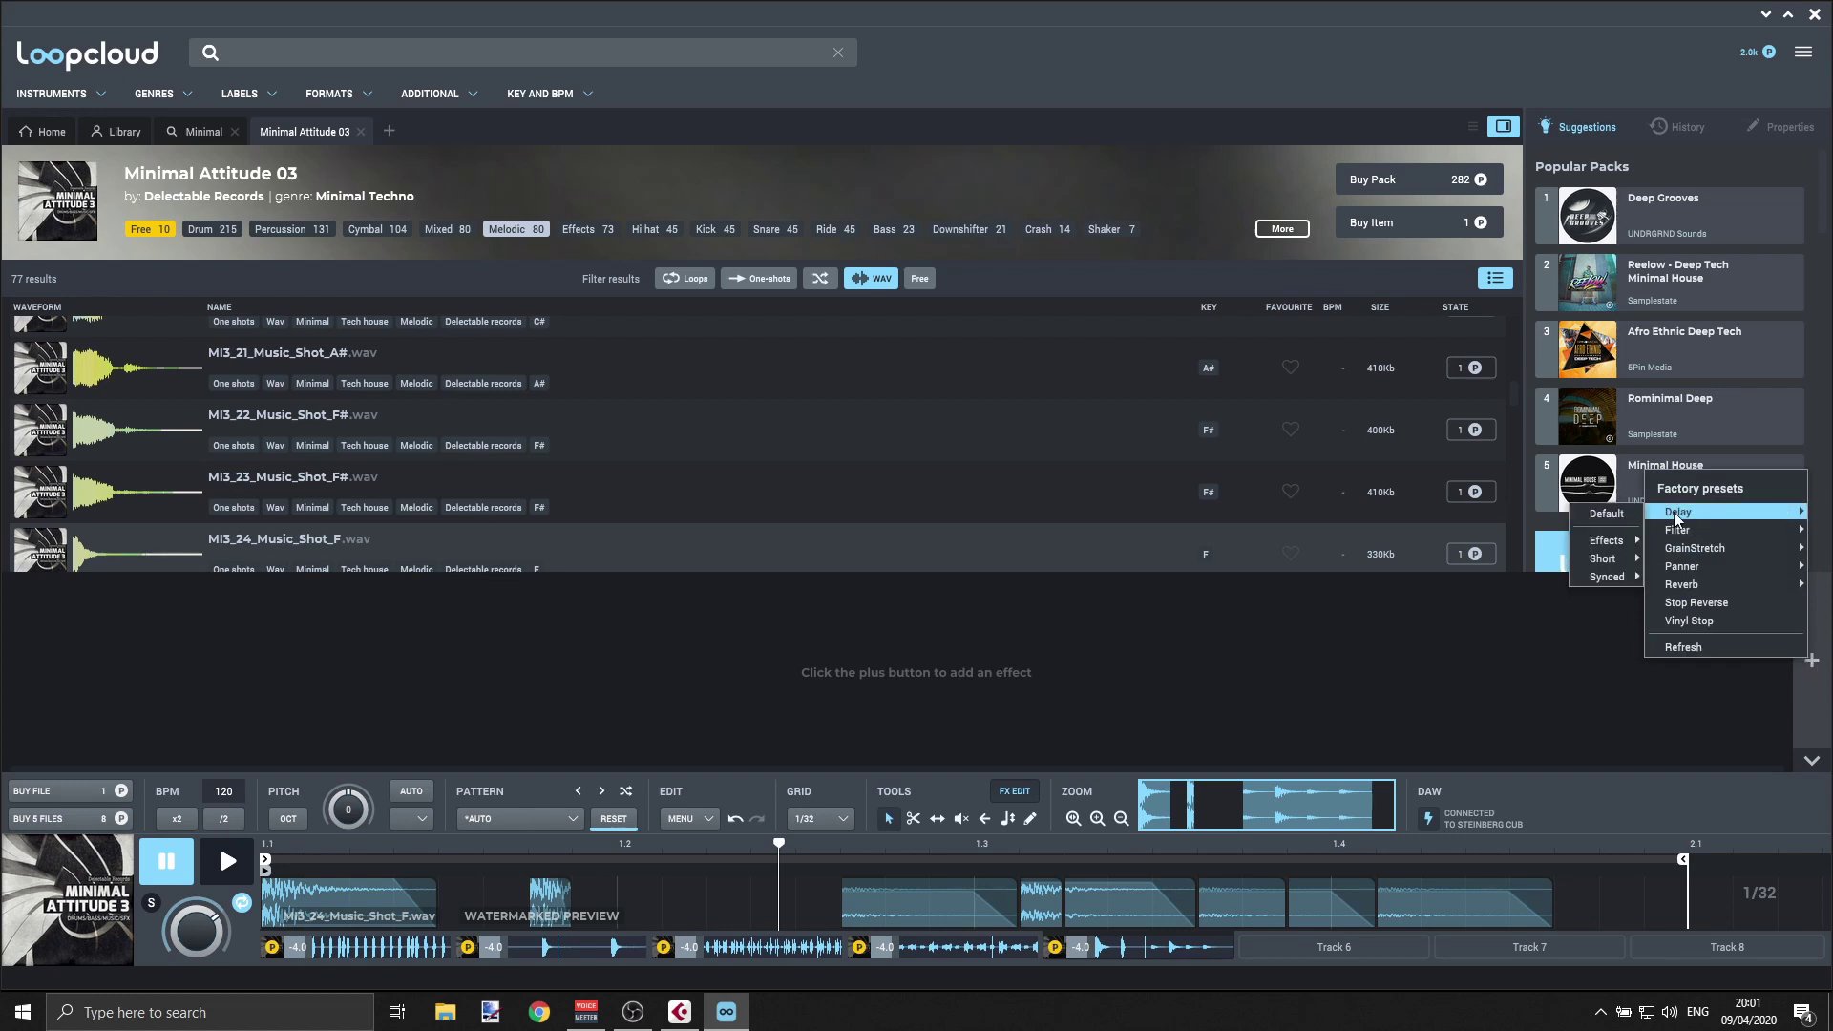
pyautogui.moveTo(1625, 542)
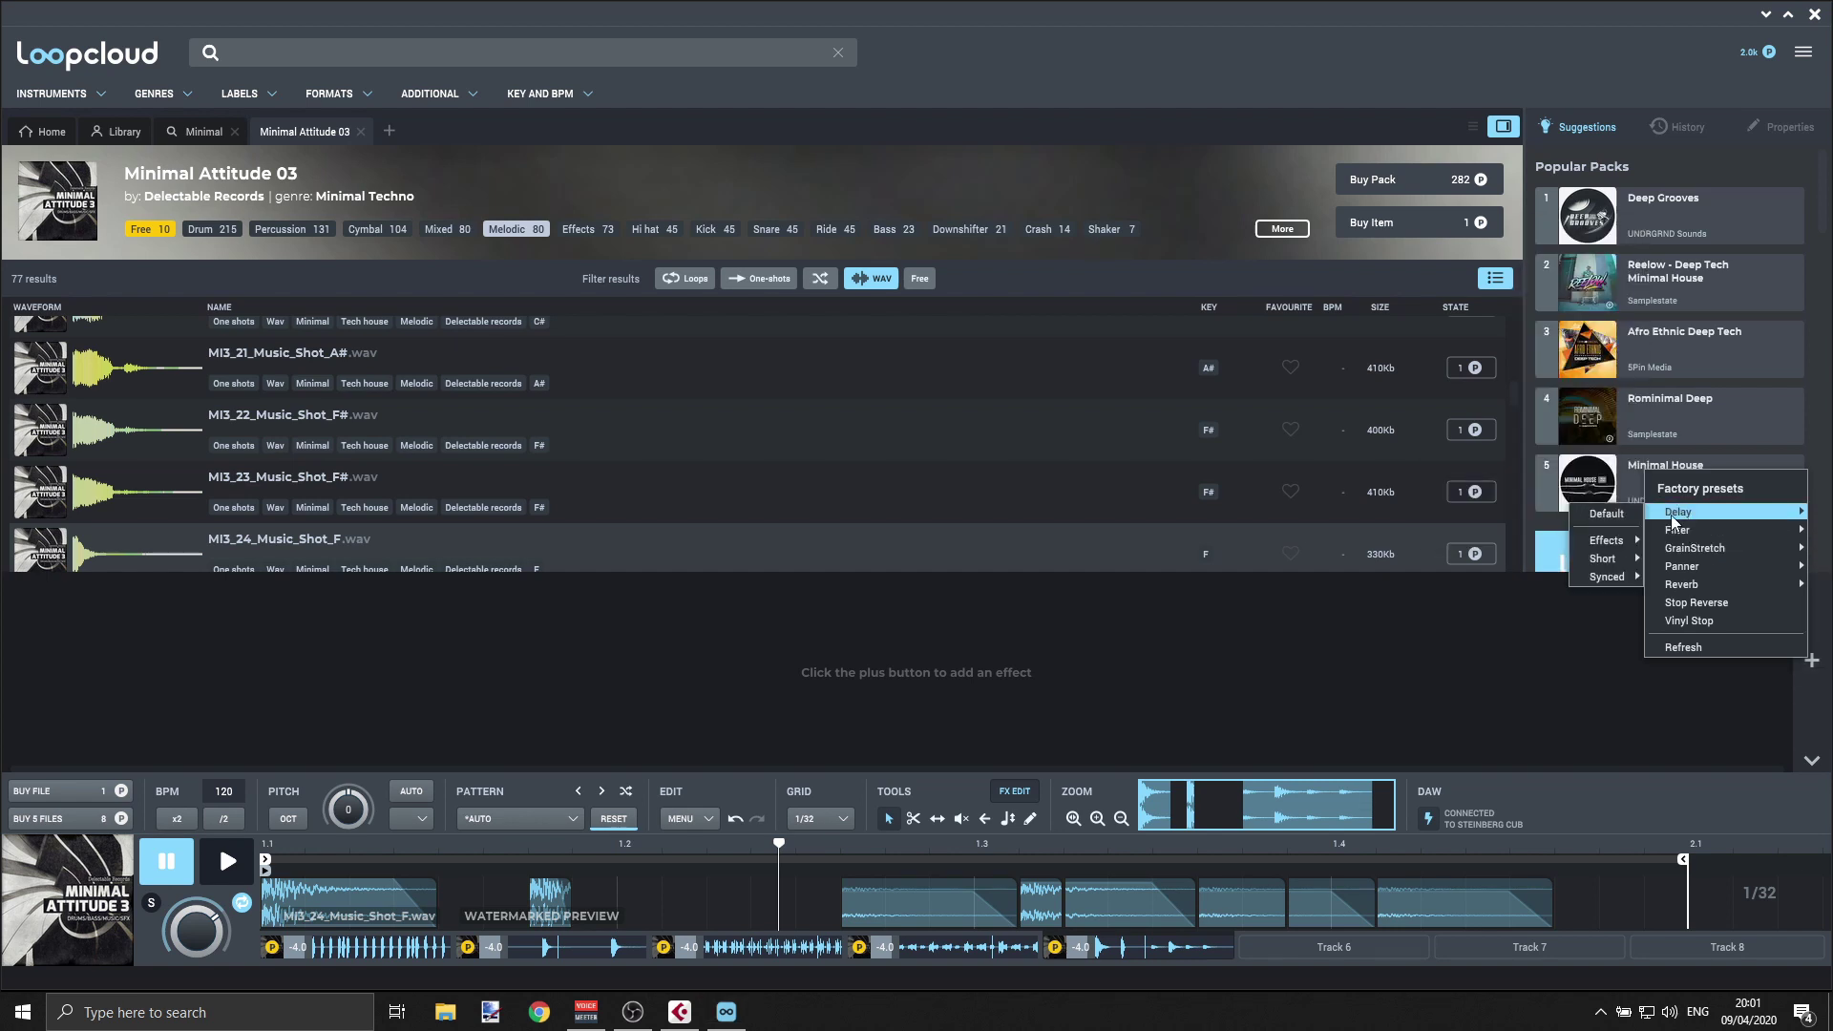
pyautogui.moveTo(1681, 514)
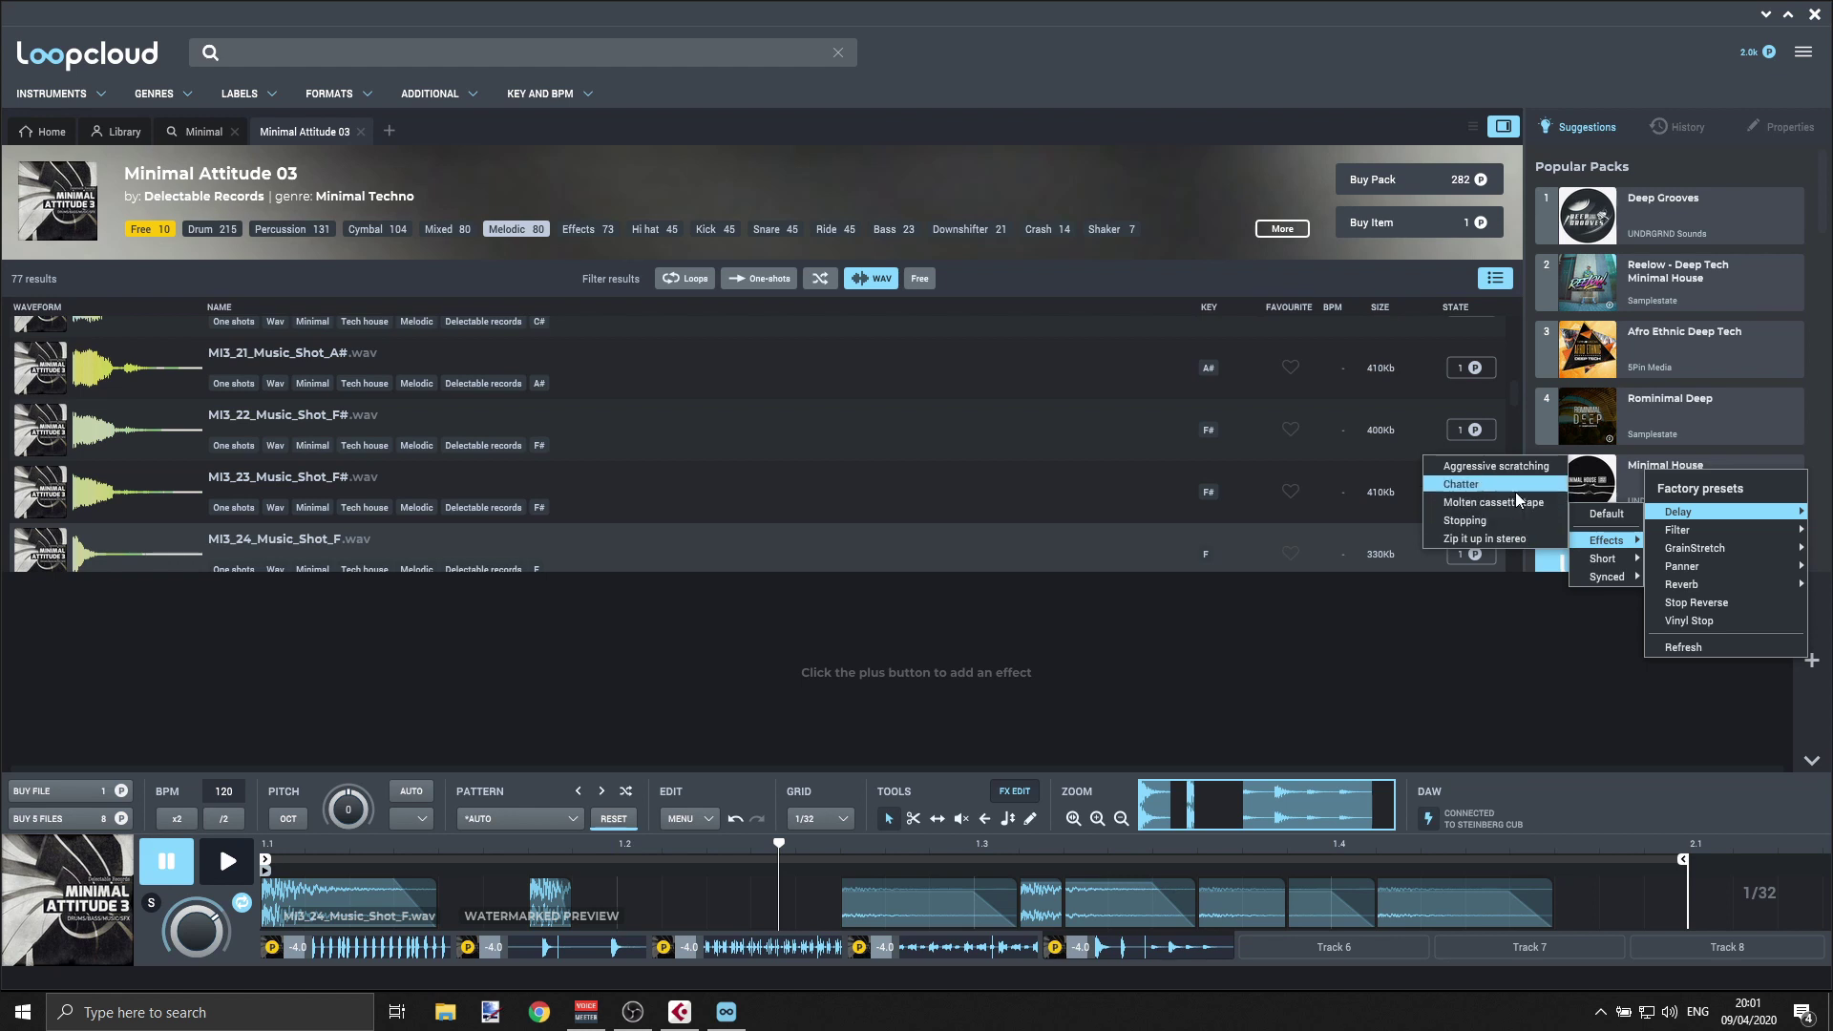
pyautogui.click(1463, 484)
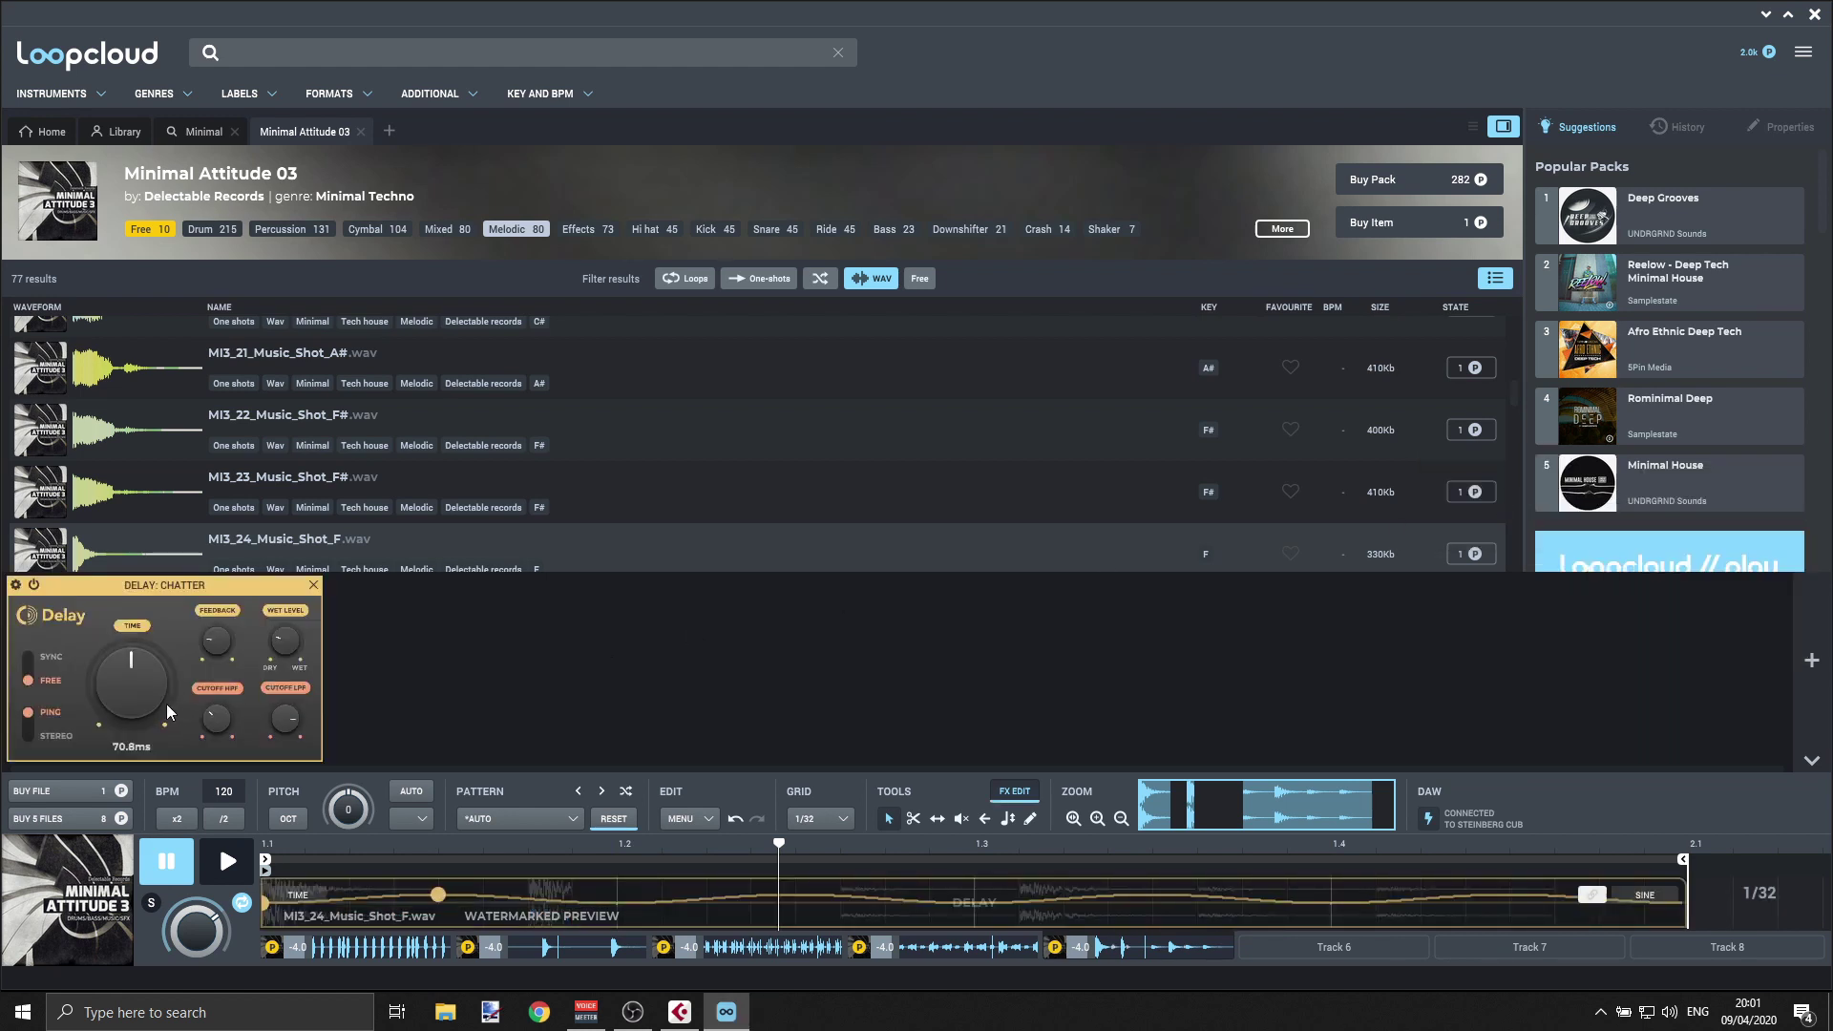
pyautogui.press('space')
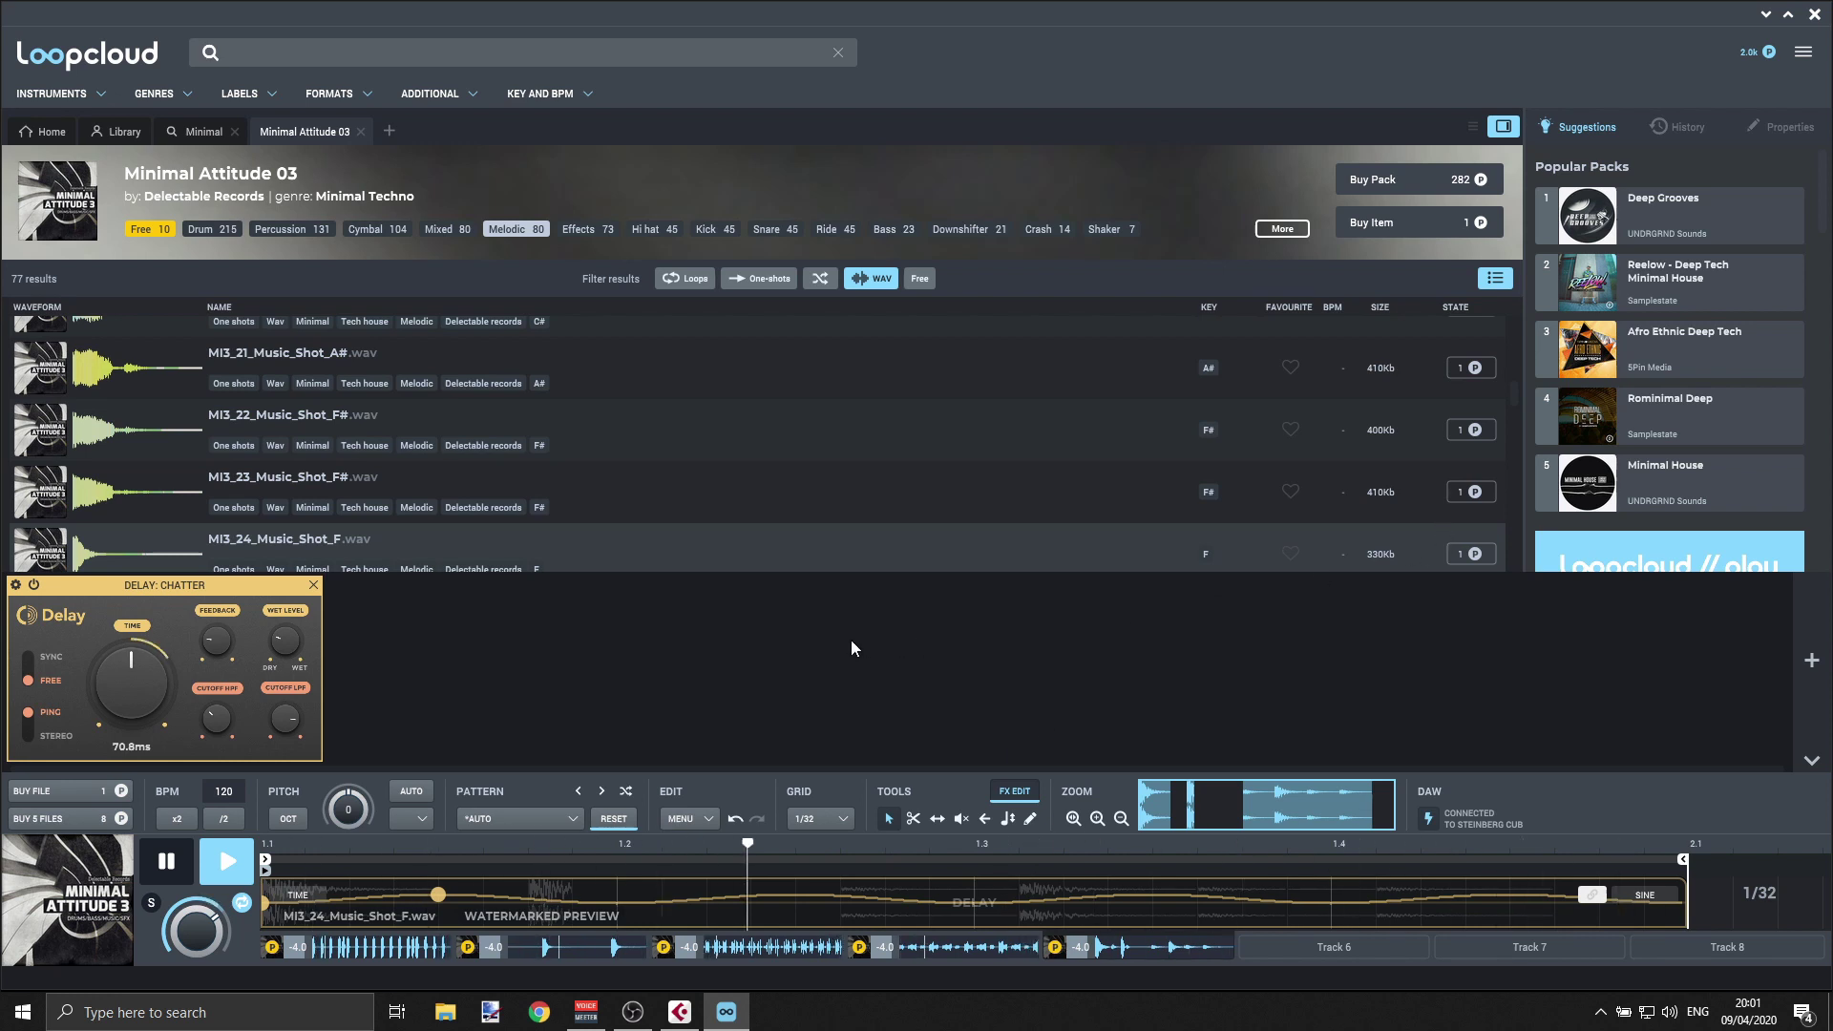
pyautogui.press('space')
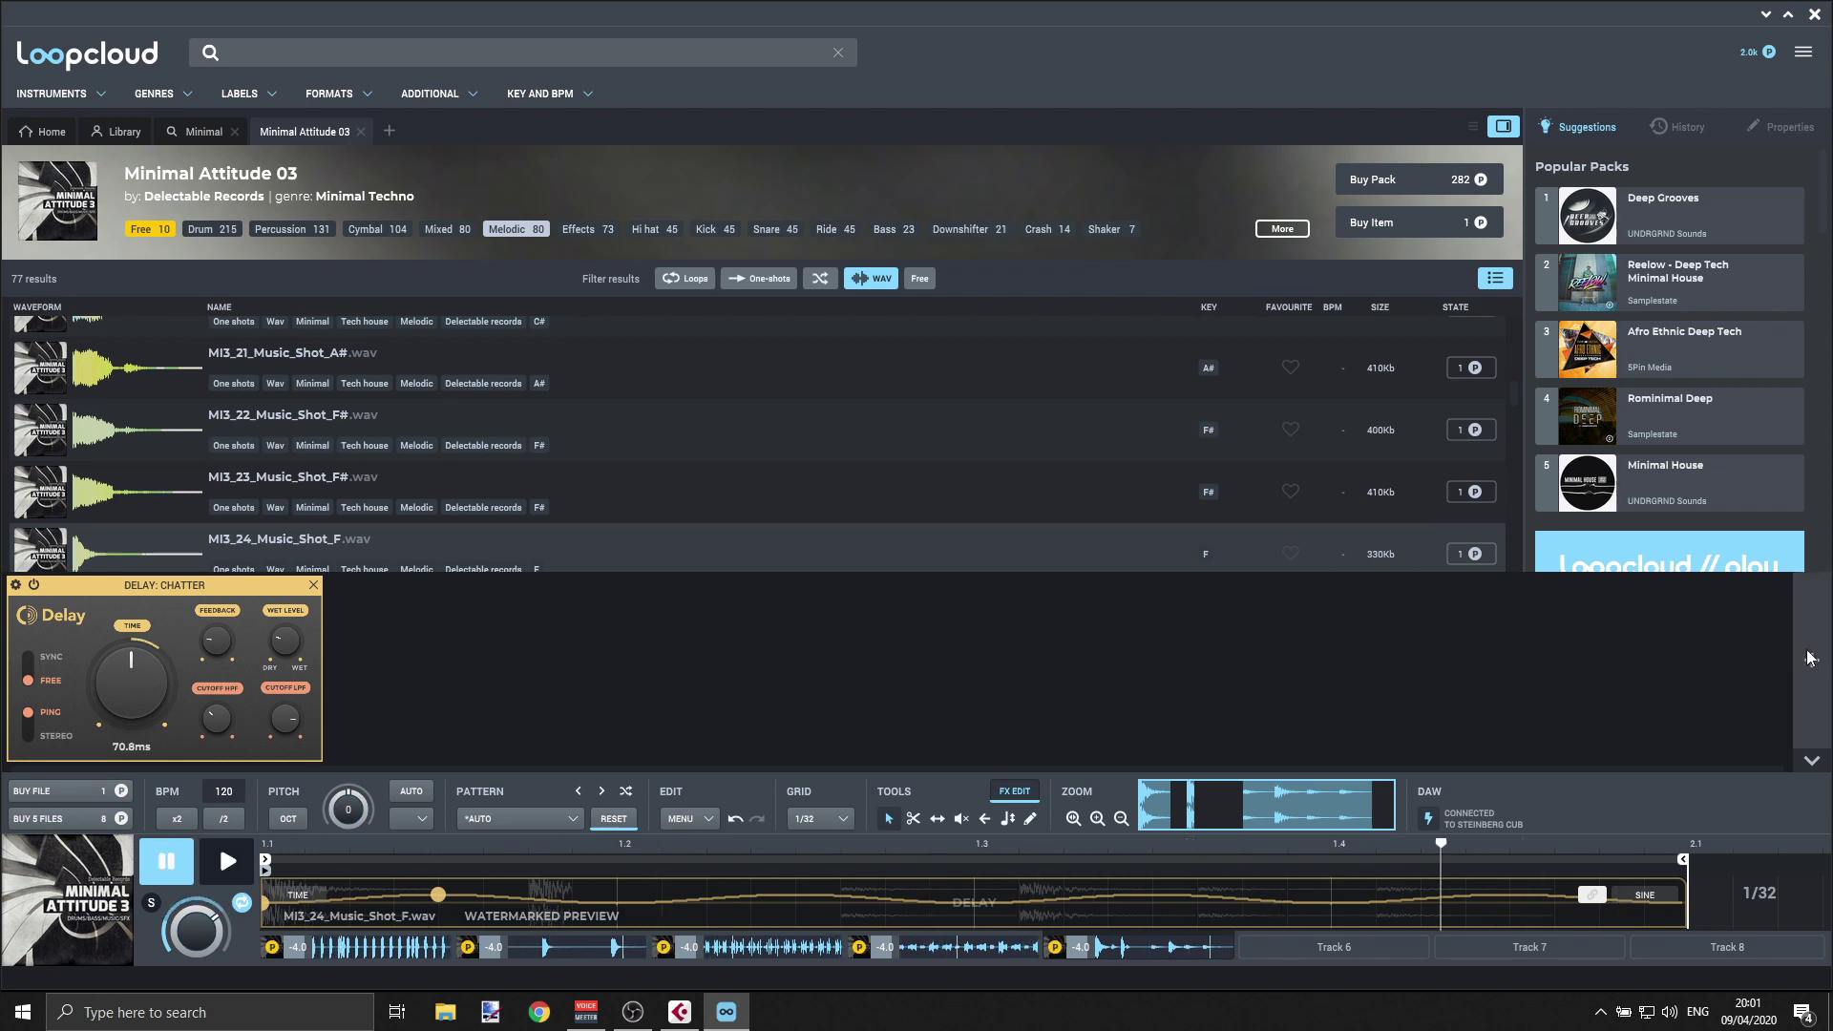
# - Add the Sweep Down filter preset, then move the editor to the empty Track 6 slot
pyautogui.click(1809, 657)
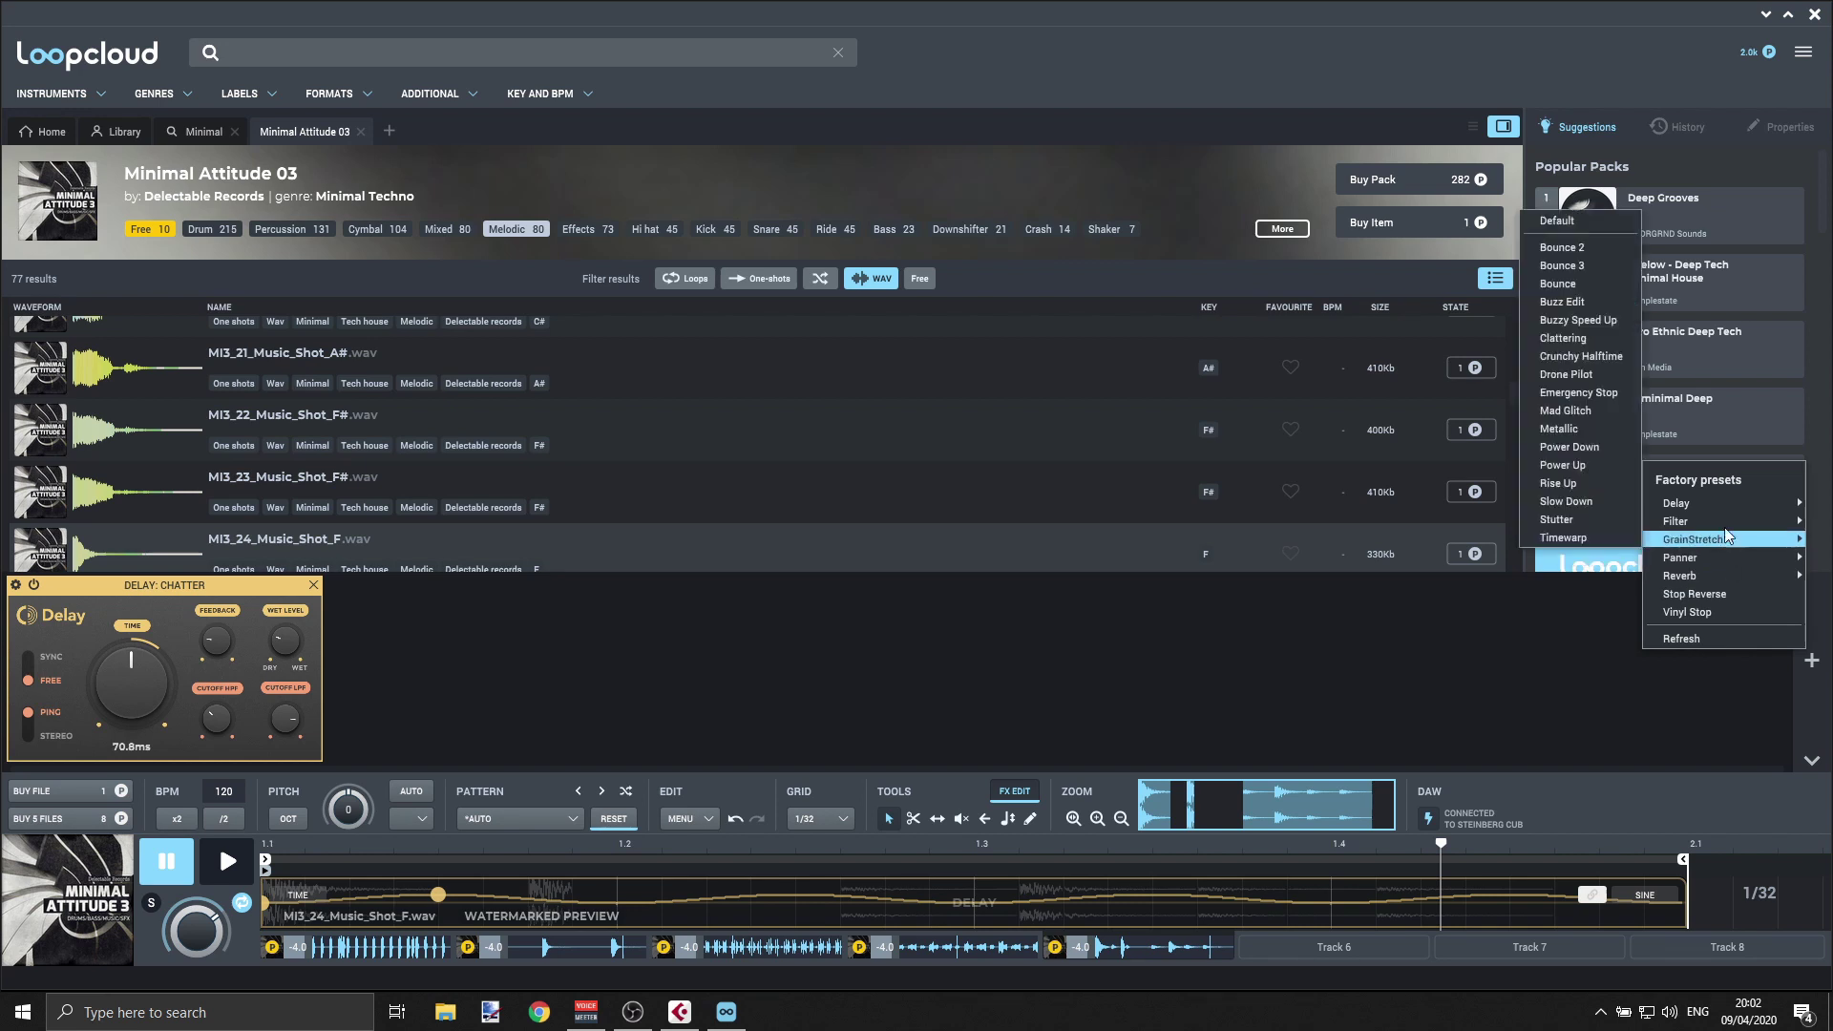
pyautogui.moveTo(1721, 520)
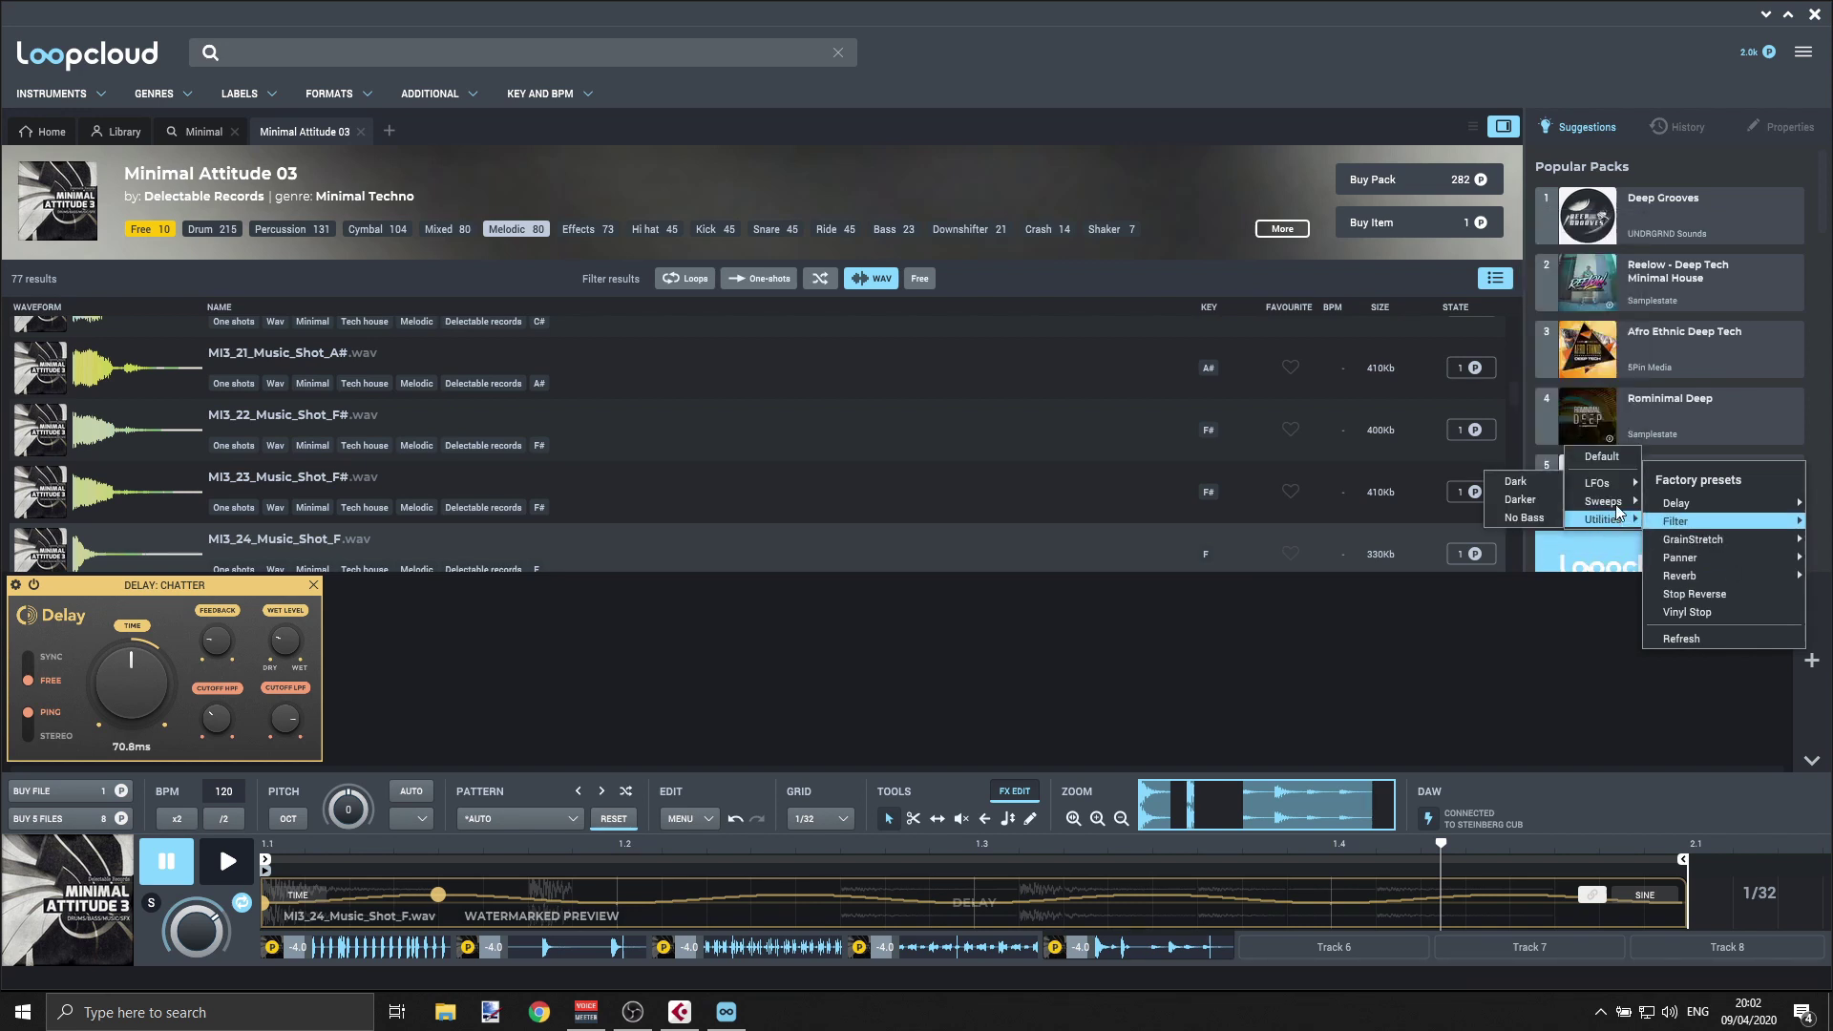
pyautogui.moveTo(1615, 504)
pyautogui.click(1539, 504)
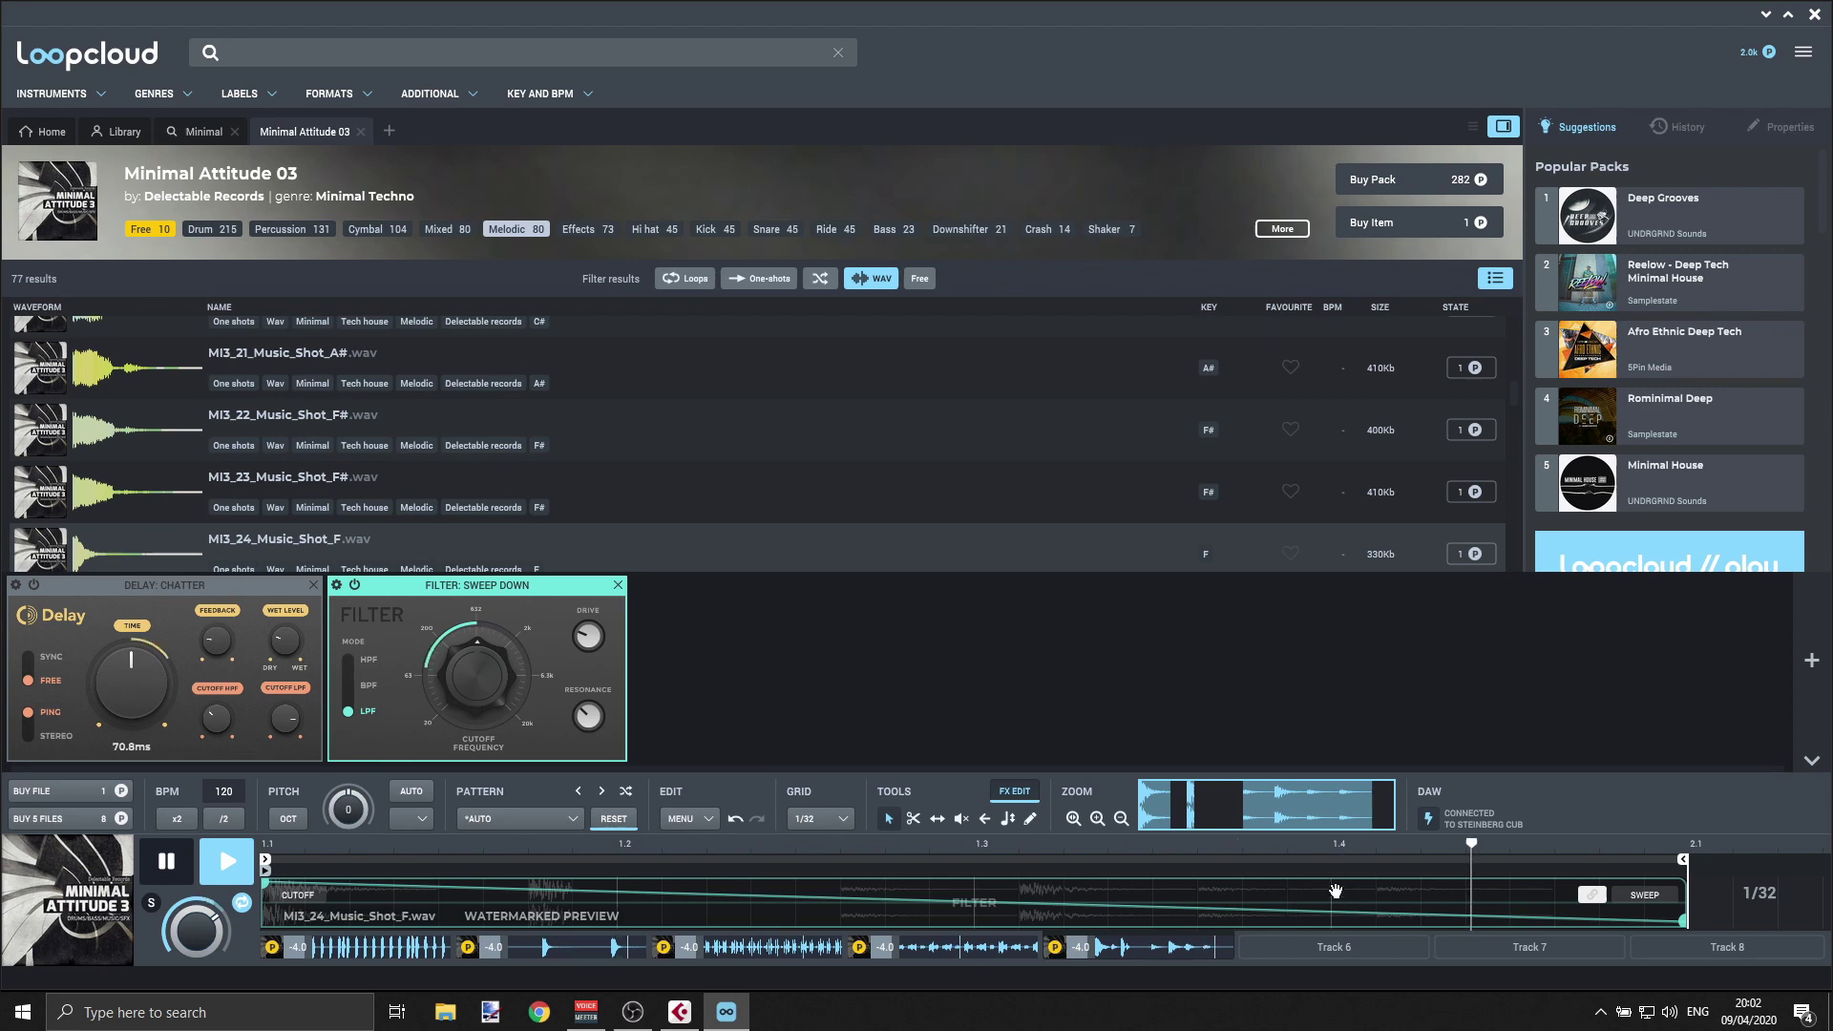
pyautogui.click(1327, 948)
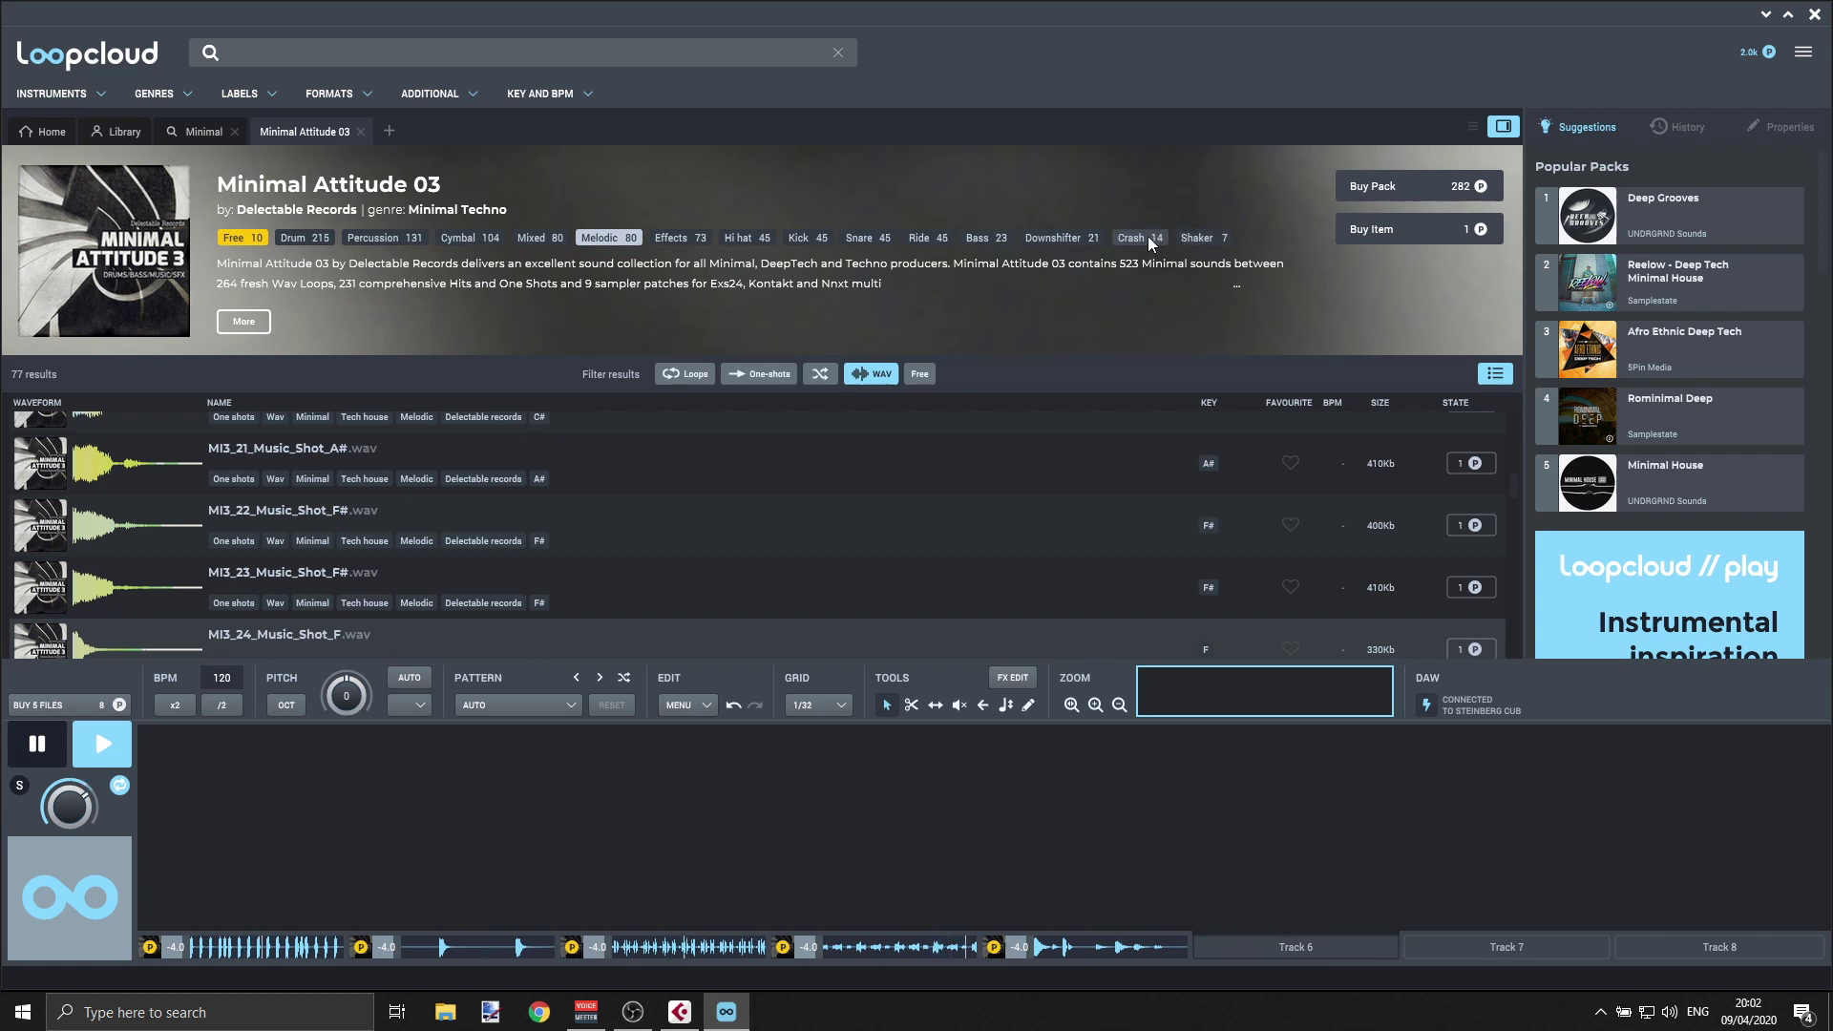
# - Filter to Ride sounds, load MI3_01_Ride_Shot, and apply the Tech Hats 1 pattern preset
pyautogui.click(923, 238)
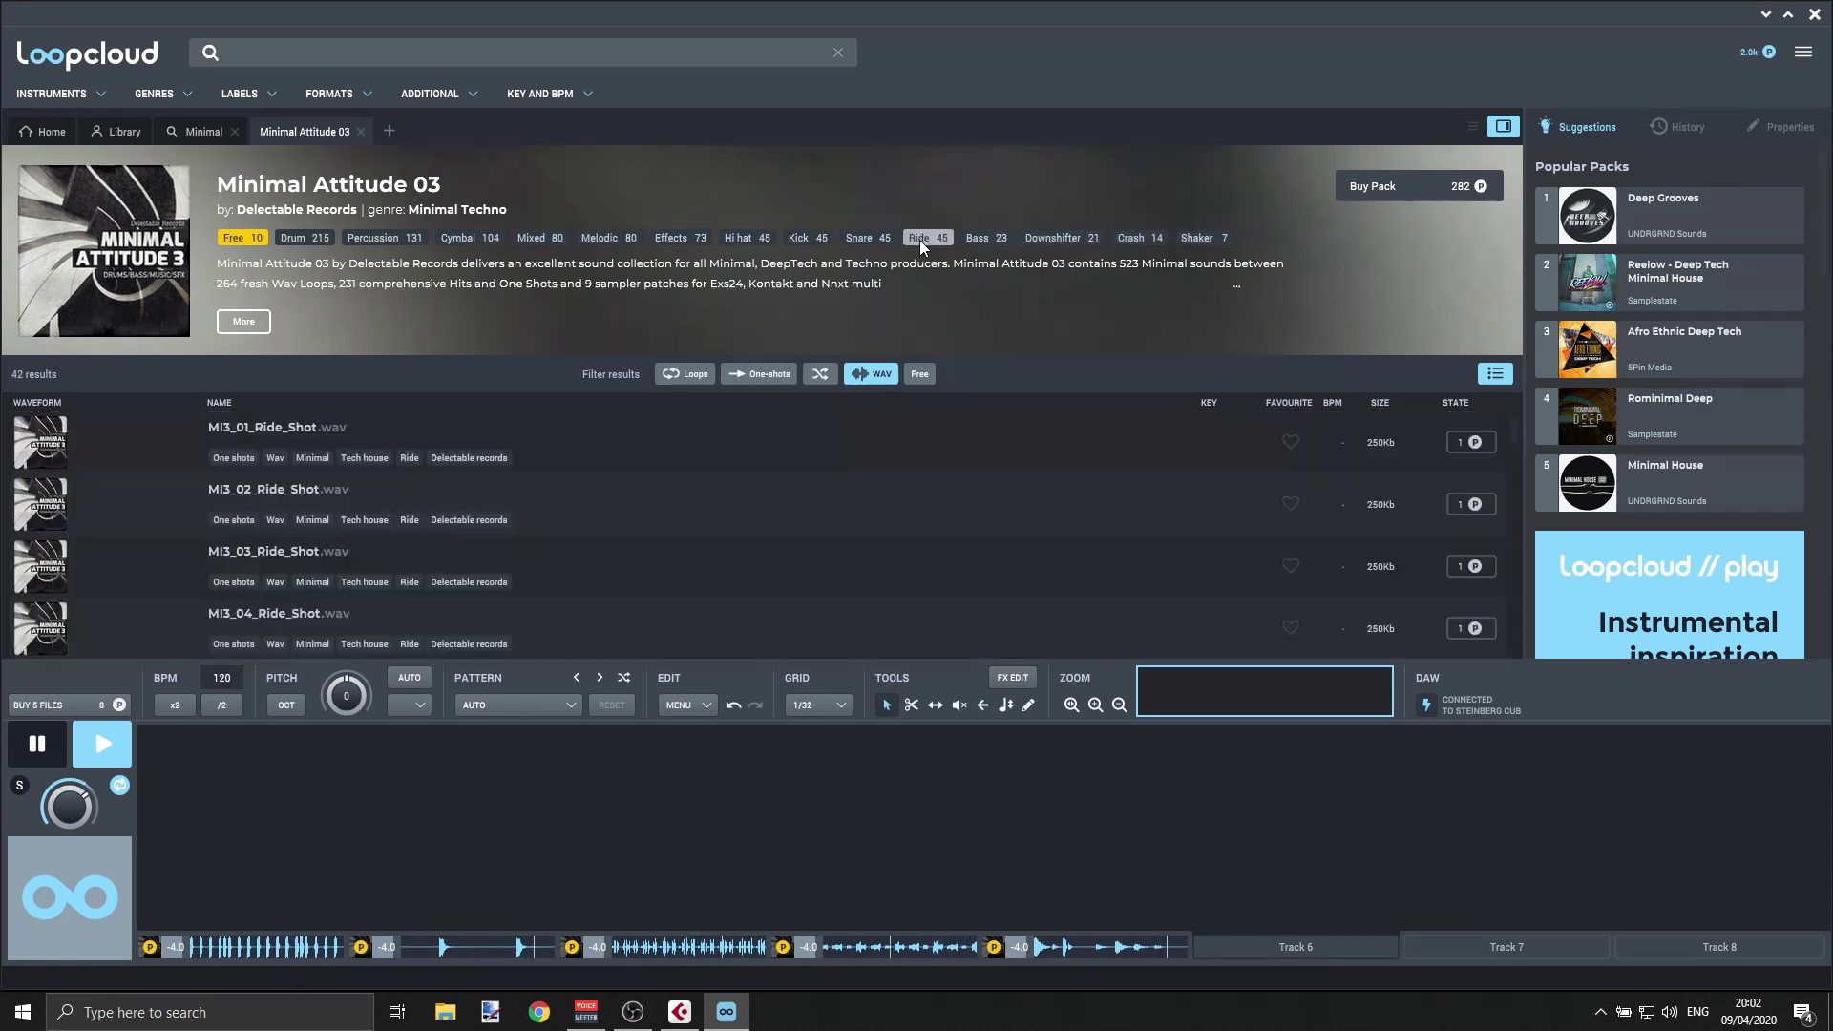
pyautogui.click(283, 426)
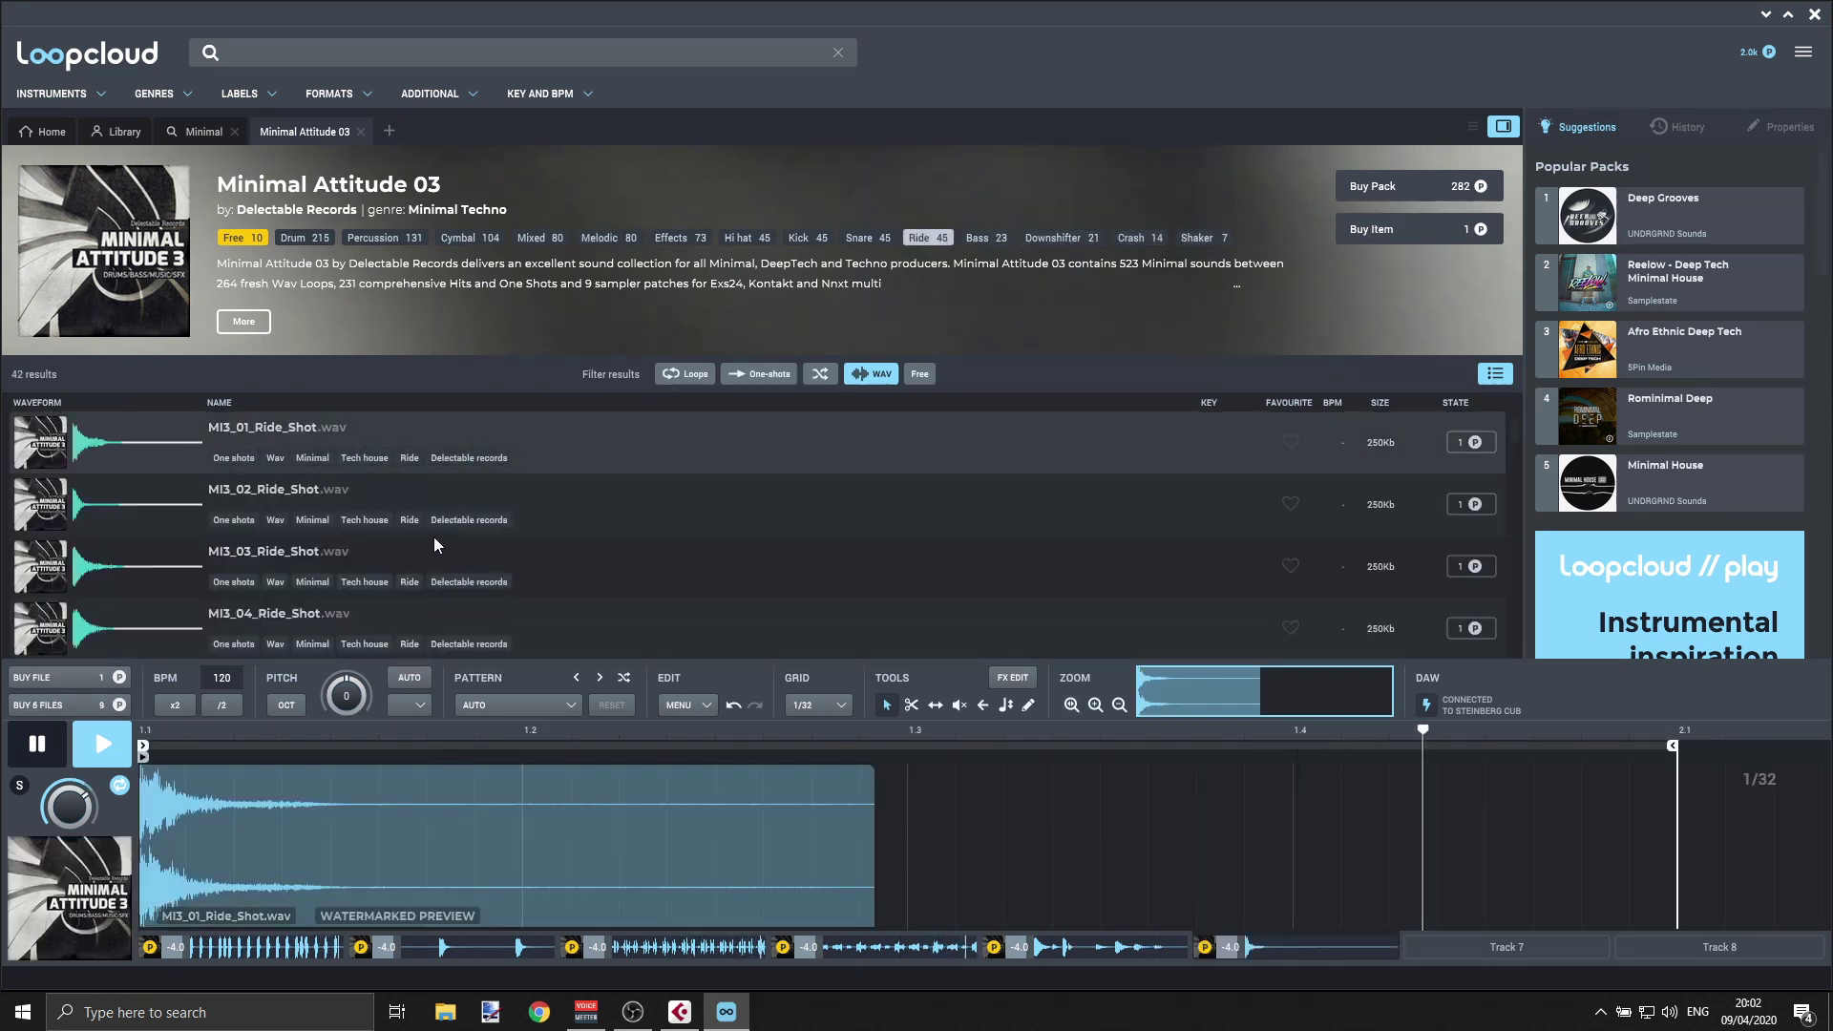
pyautogui.click(495, 707)
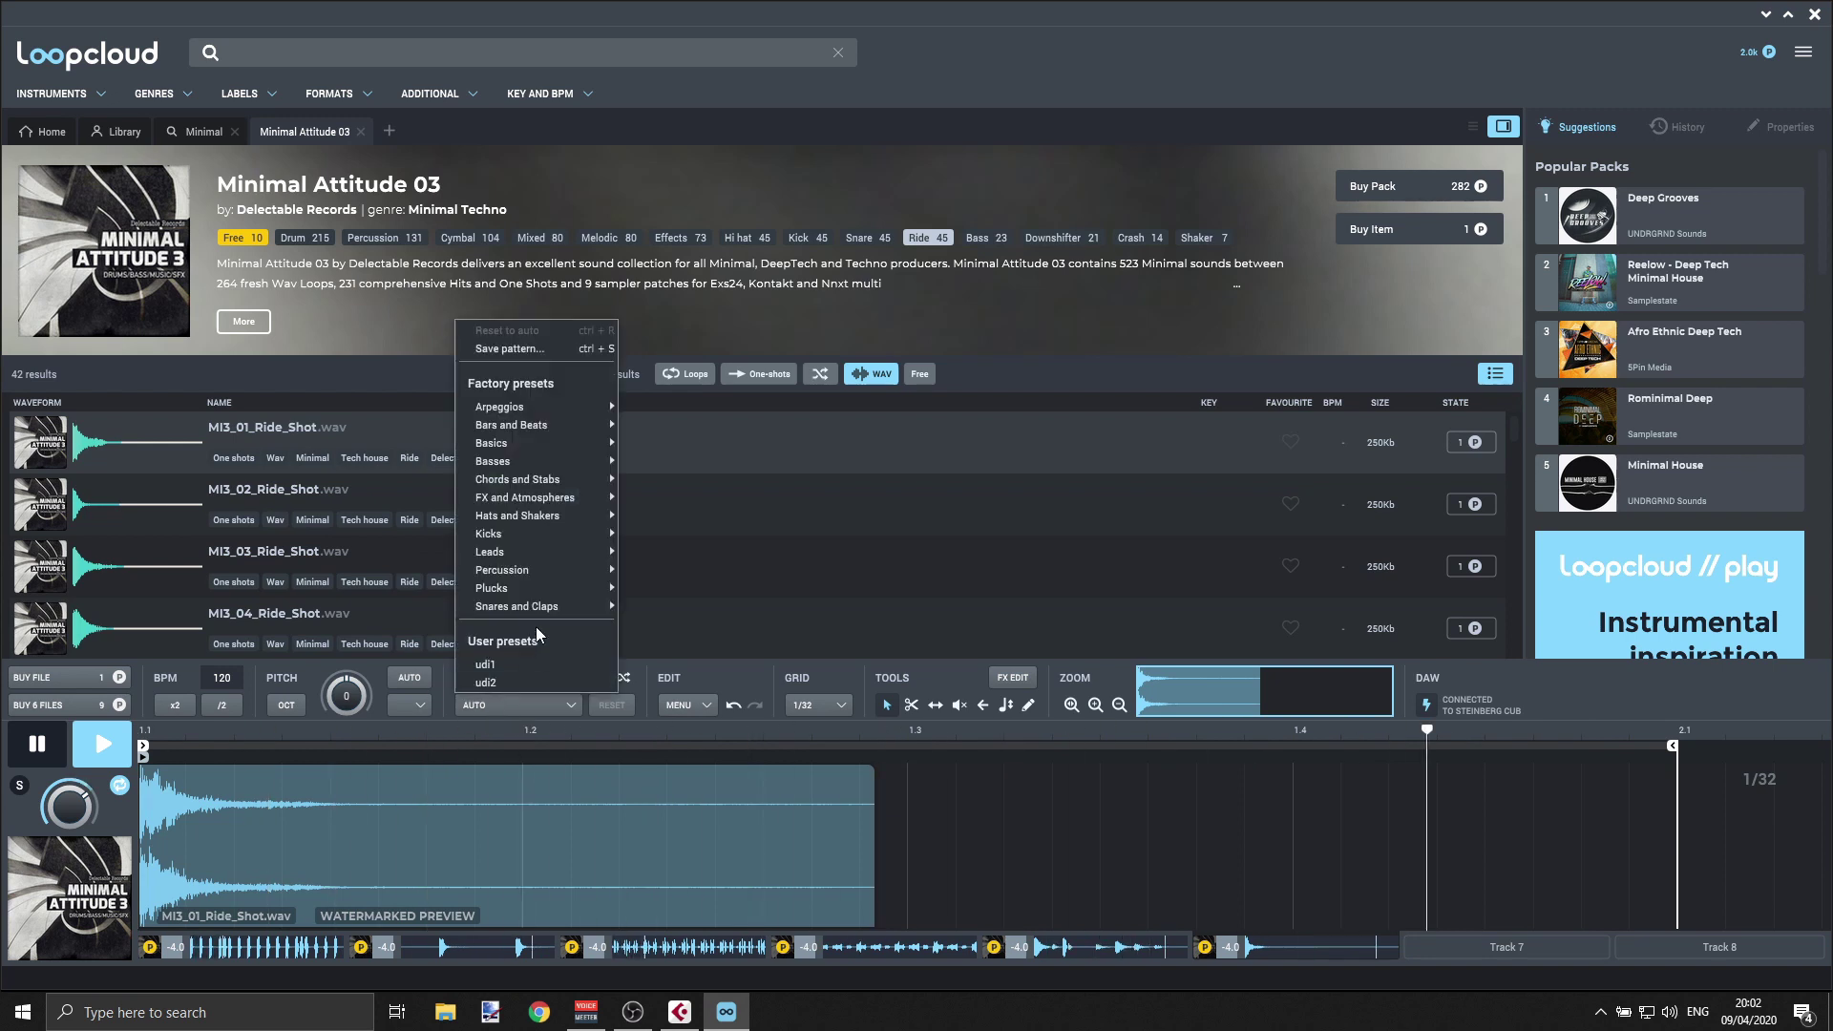
pyautogui.moveTo(550, 514)
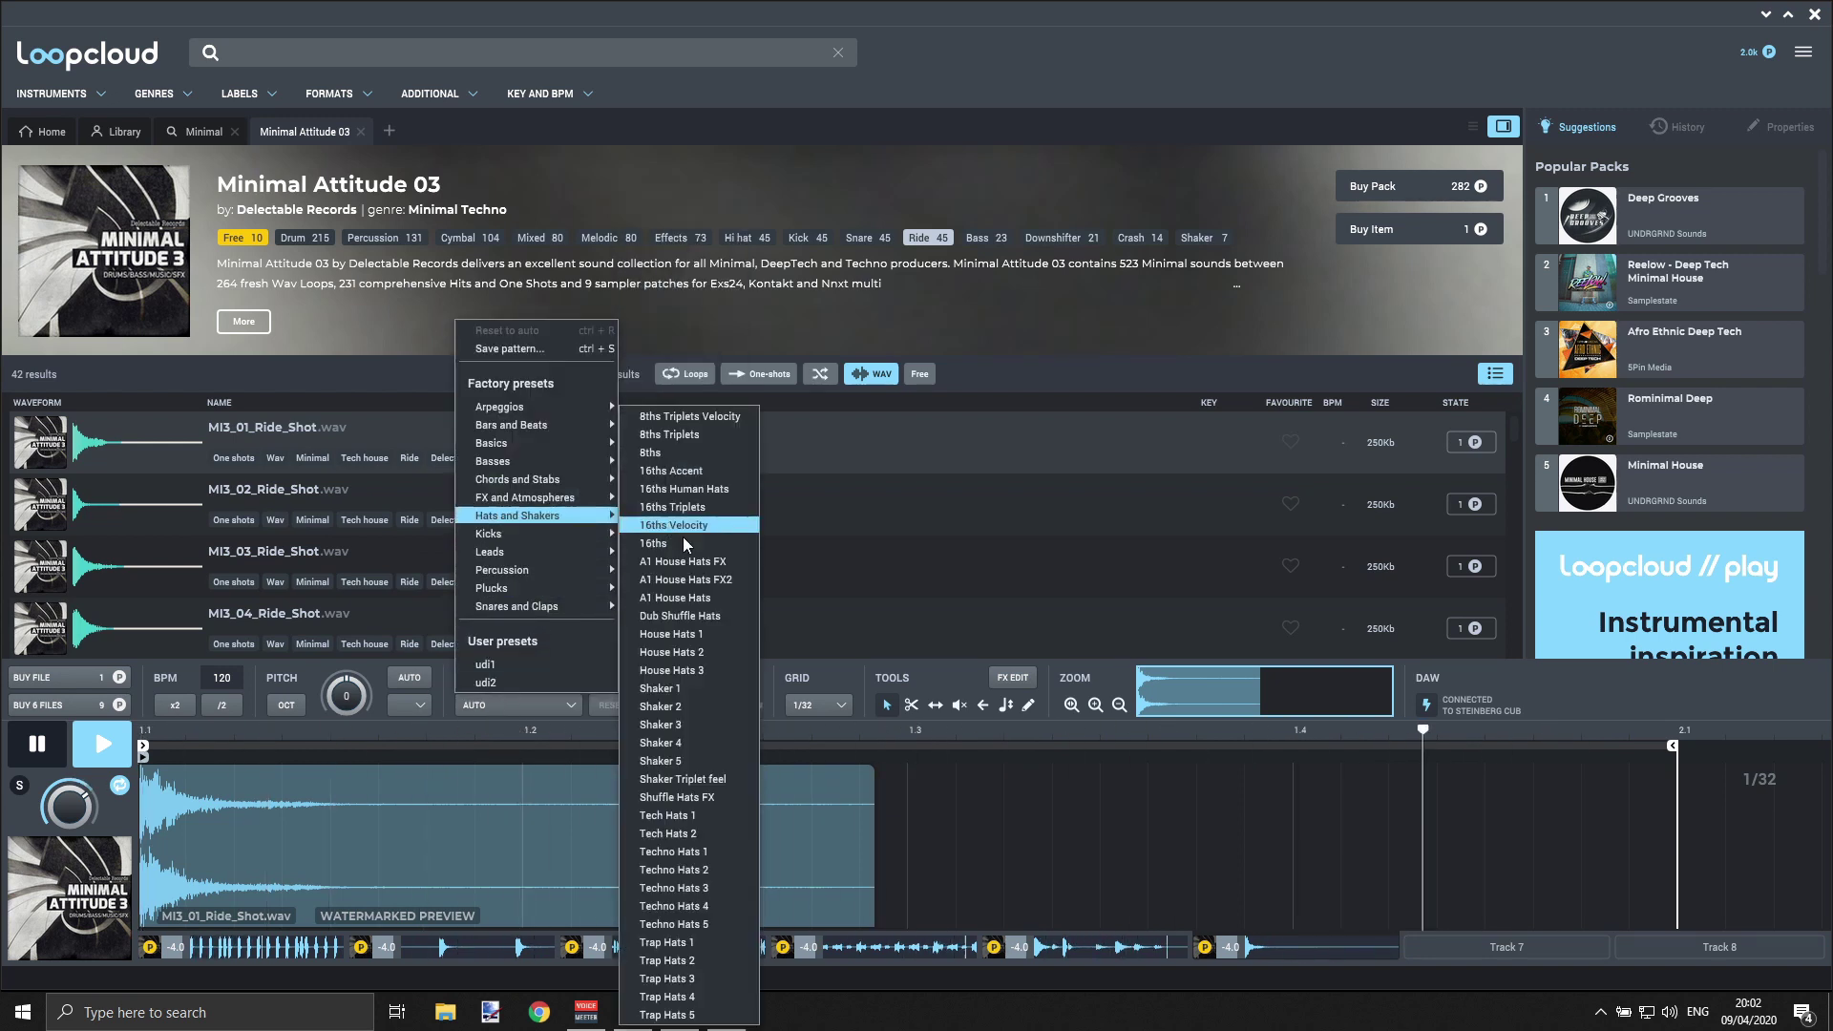
pyautogui.click(687, 815)
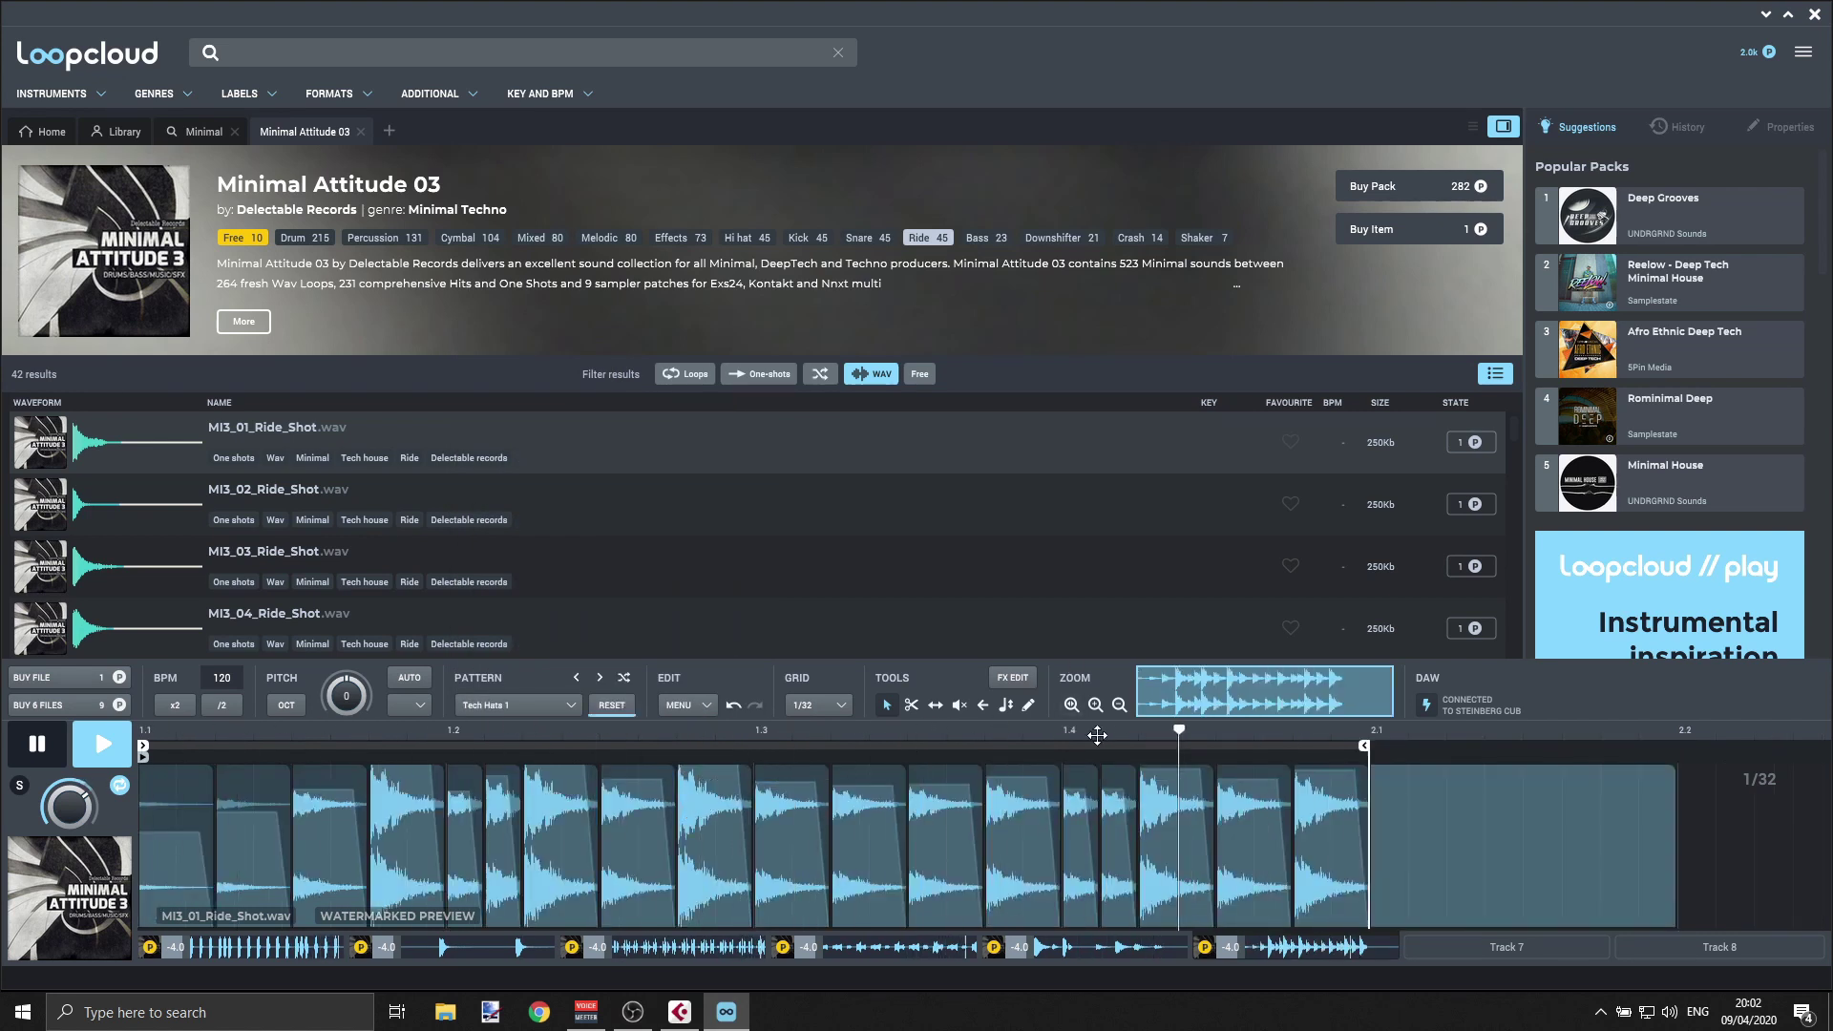
pyautogui.moveTo(74, 869)
# - Pause the editor player to stop the six-track loop with the Tech Hats 1 ride
pyautogui.click(59, 759)
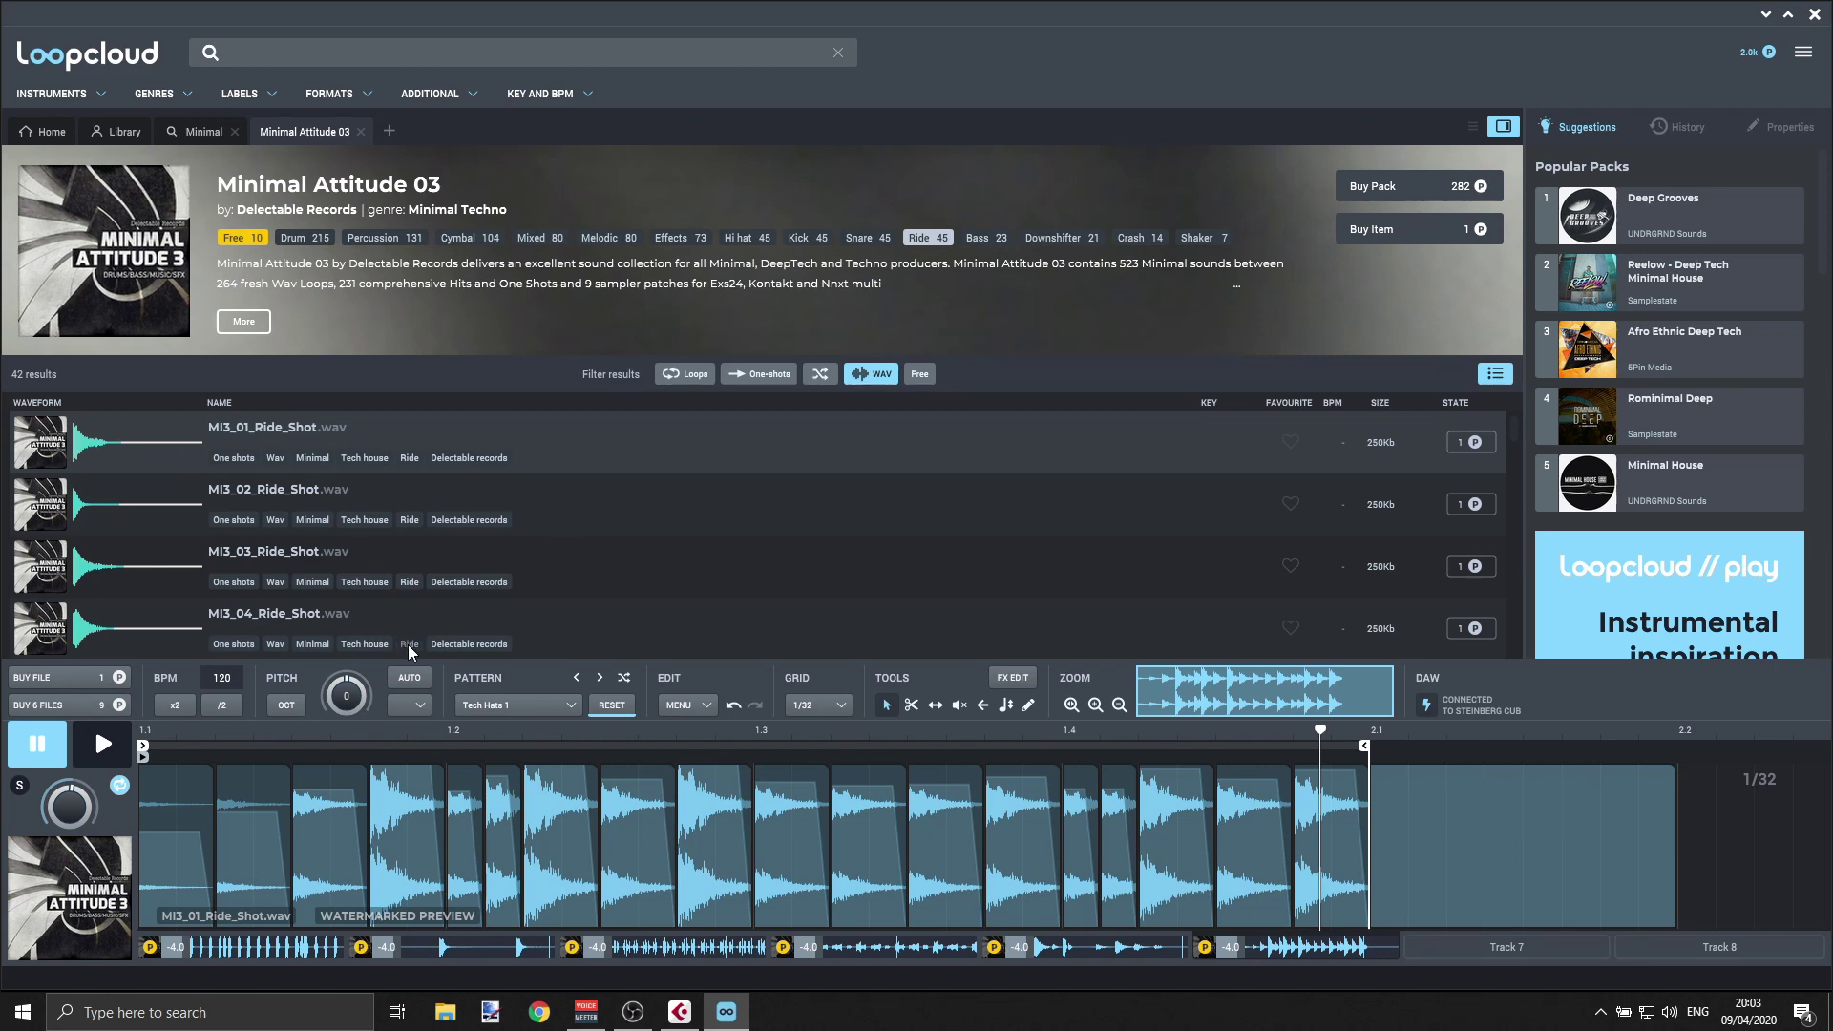
# - From the Home page, buy the editor's six files to render the edited ride pattern
pyautogui.click(125, 139)
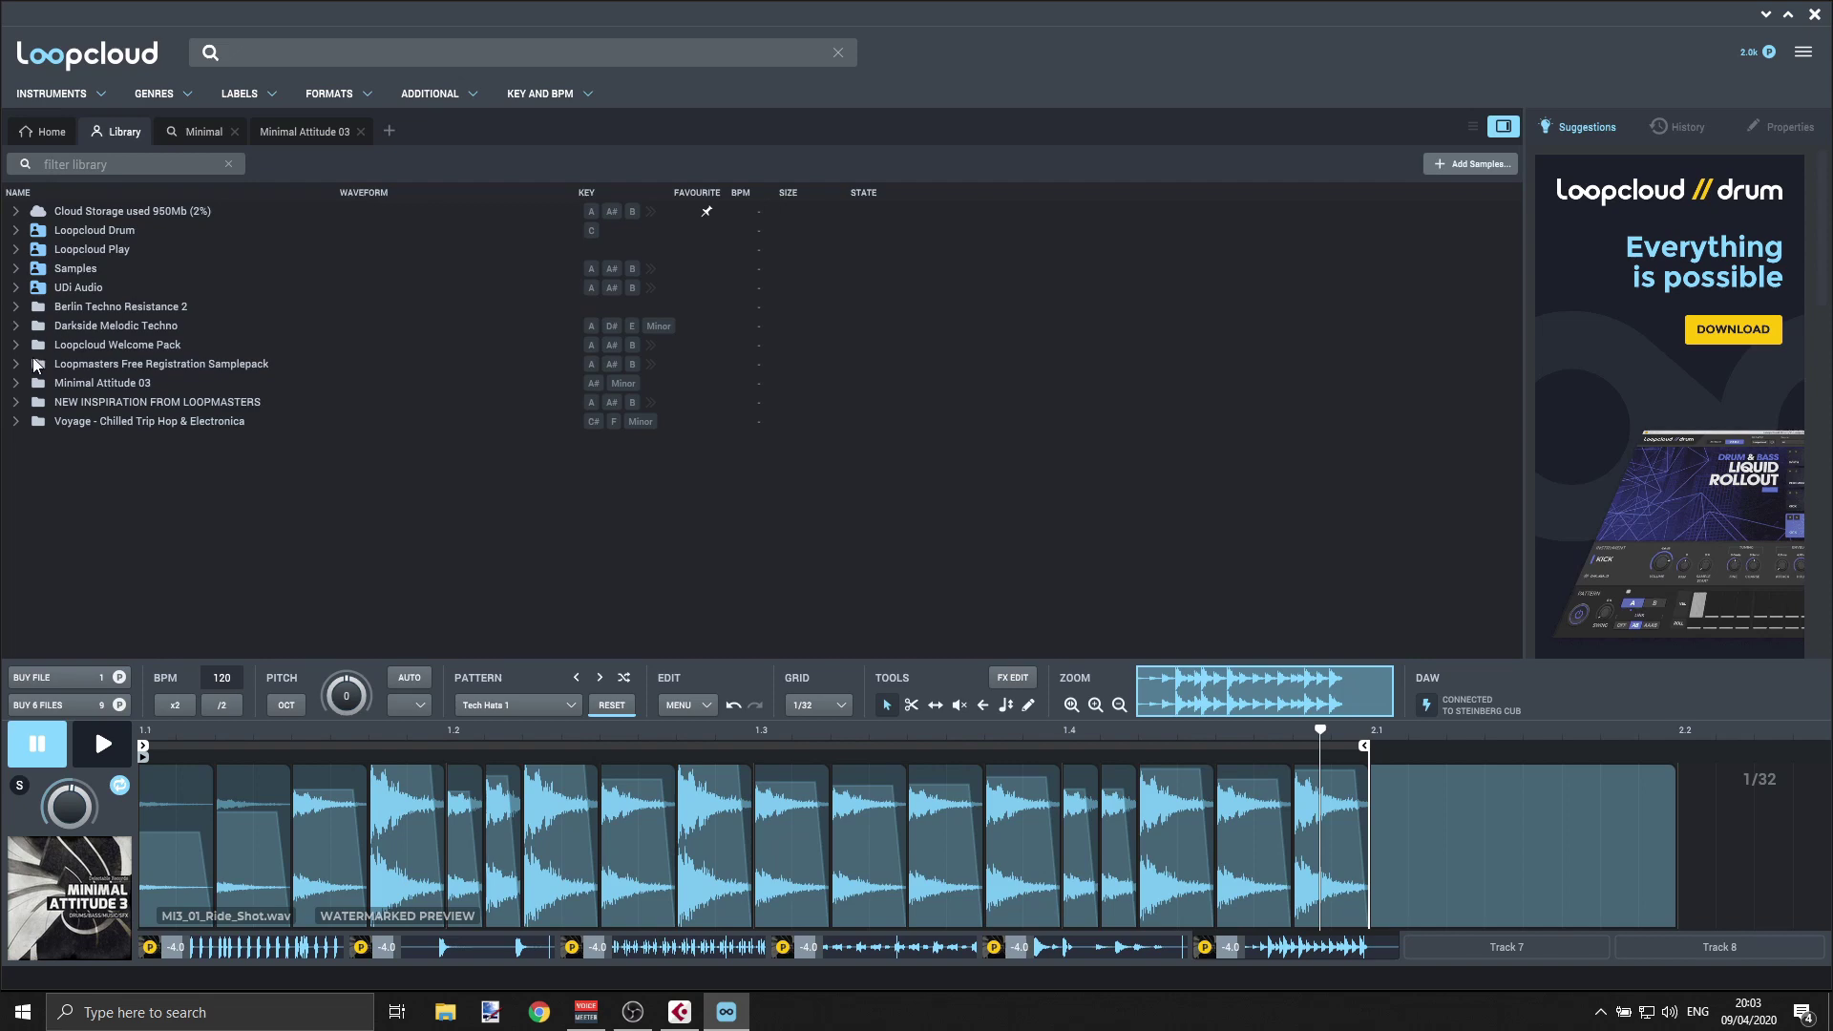
pyautogui.click(43, 132)
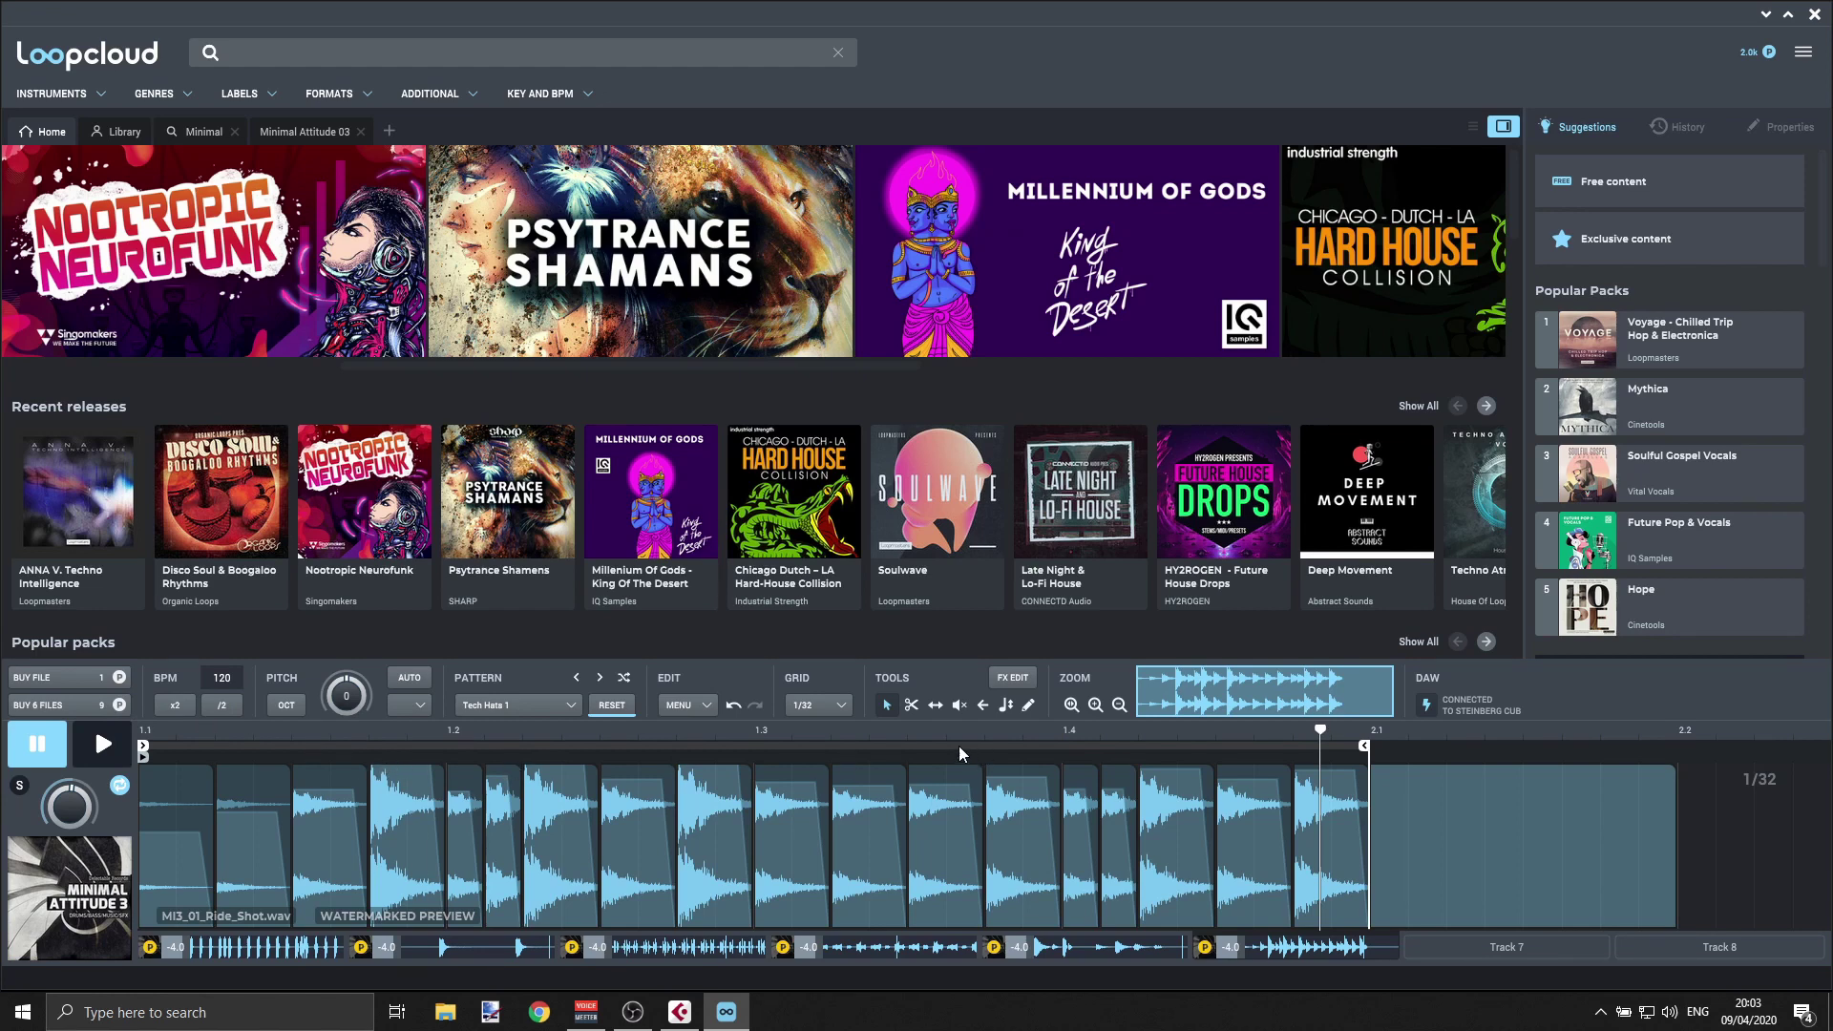
pyautogui.moveTo(969, 795)
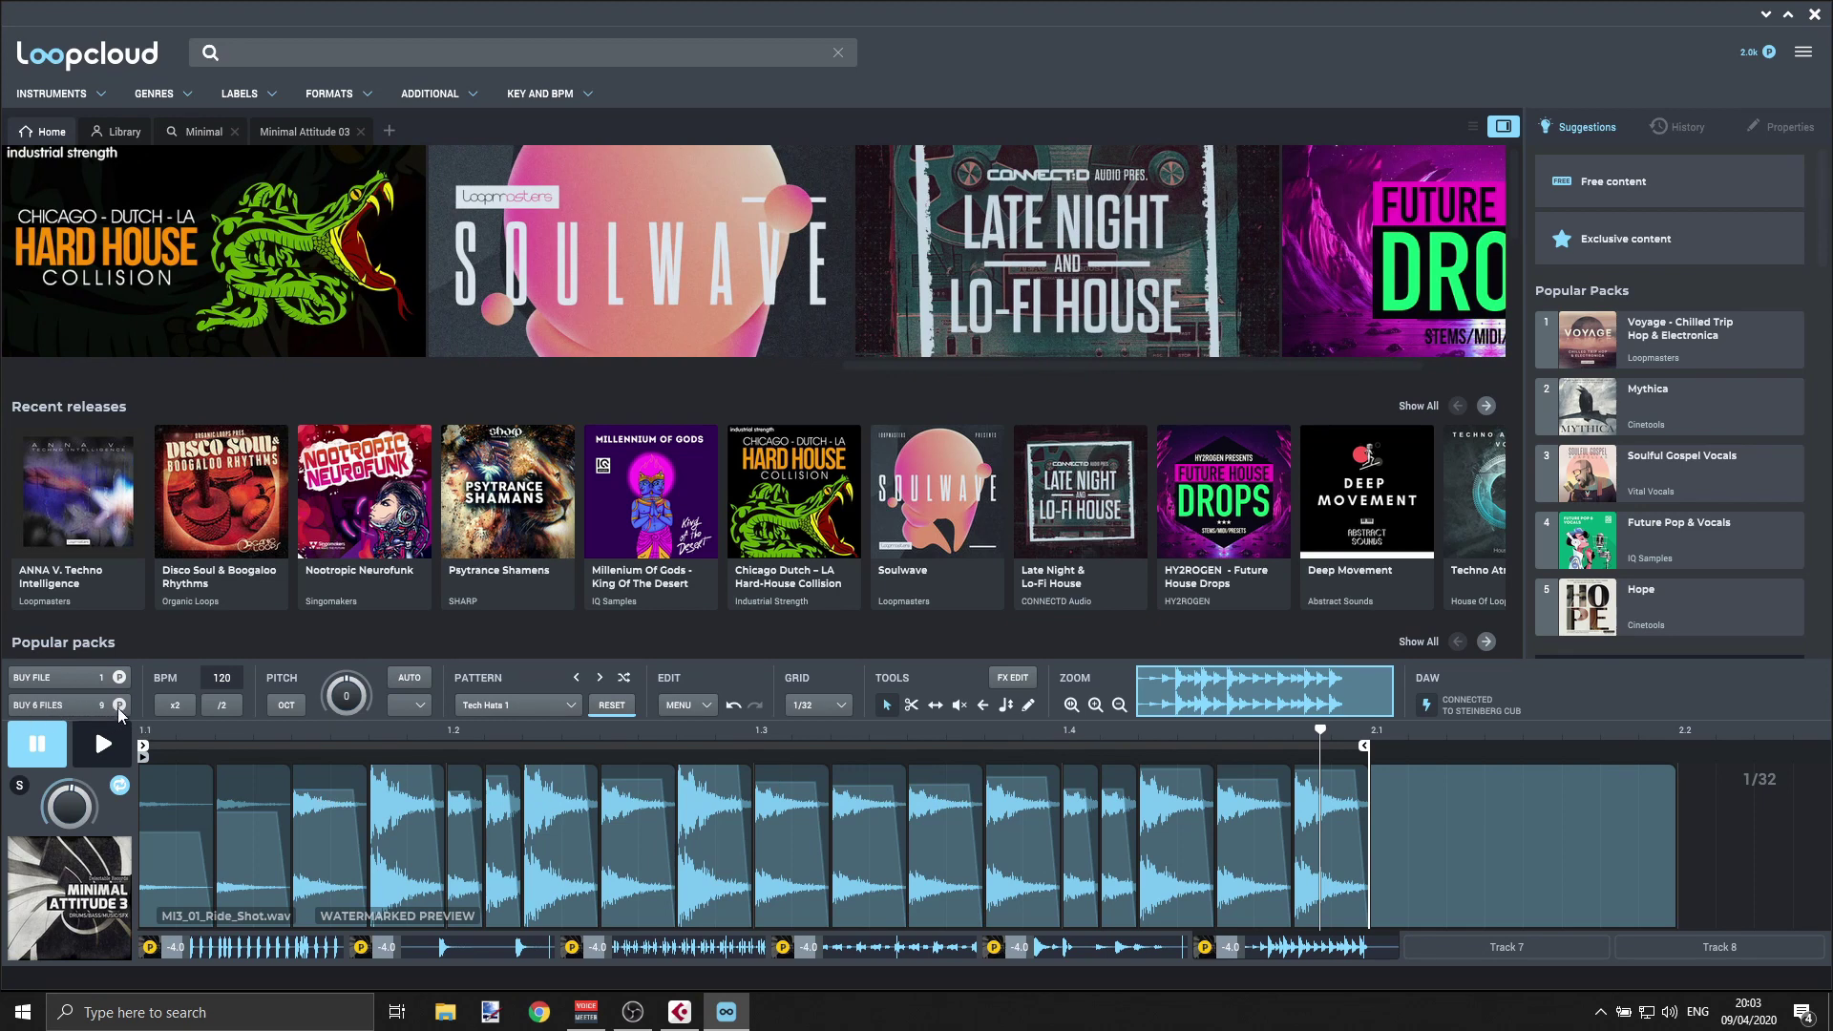
pyautogui.click(118, 706)
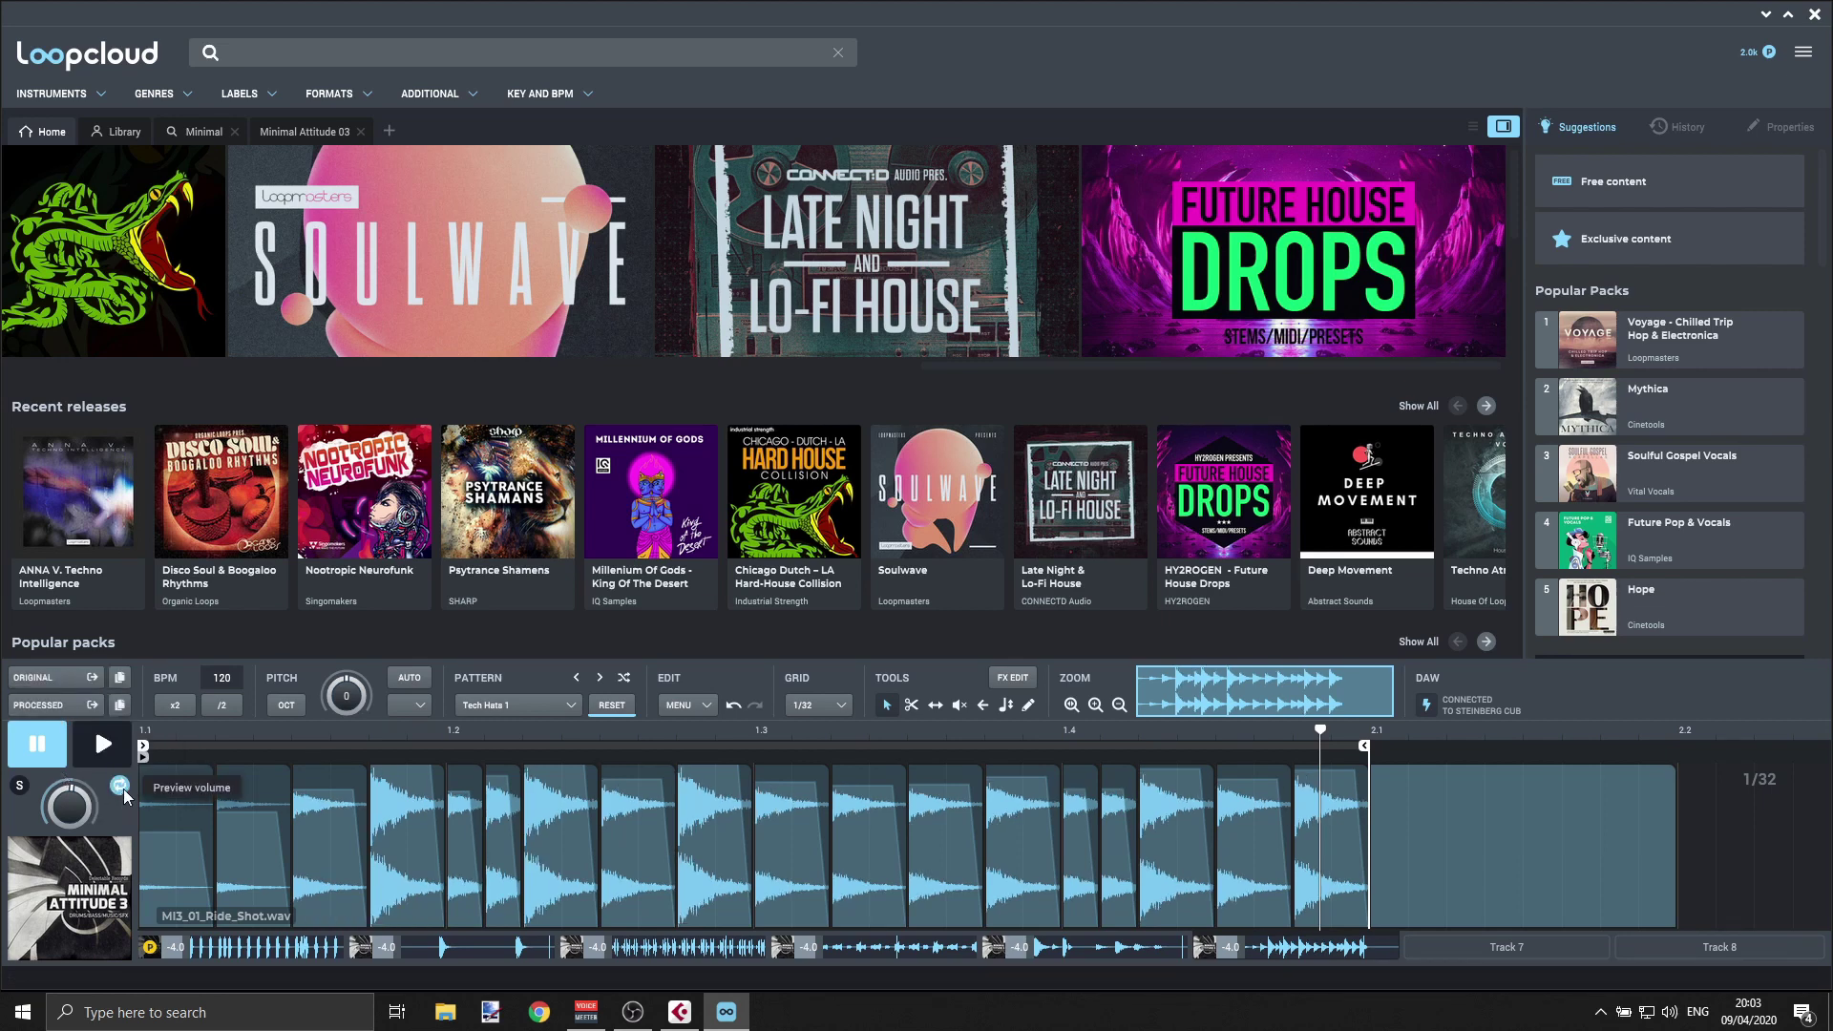
# - Drag the rendered pattern audio aside and take Loopcloud out of fullscreen to reveal Cubase
pyautogui.moveTo(92, 678); pyautogui.dragTo(684, 1020)
pyautogui.moveTo(341, 775); pyautogui.dragTo(75, 700)
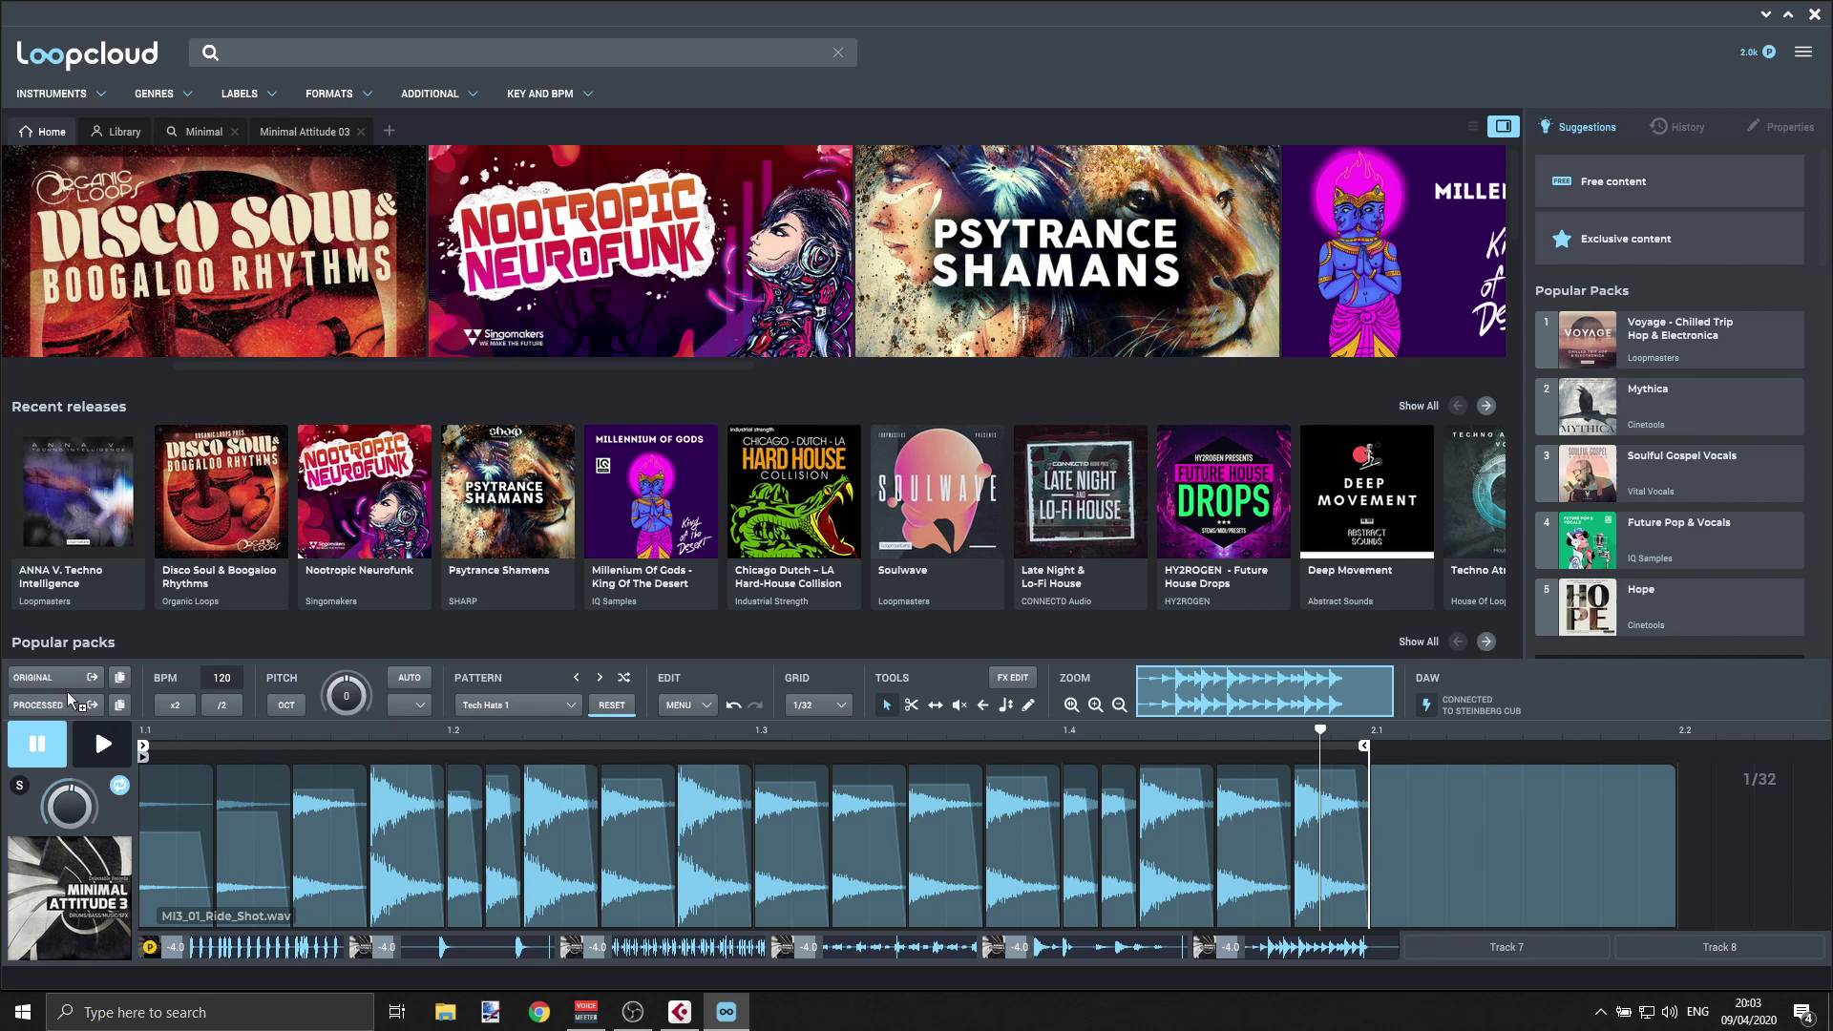
pyautogui.moveTo(1619, 11); pyautogui.dragTo(1825, 283)
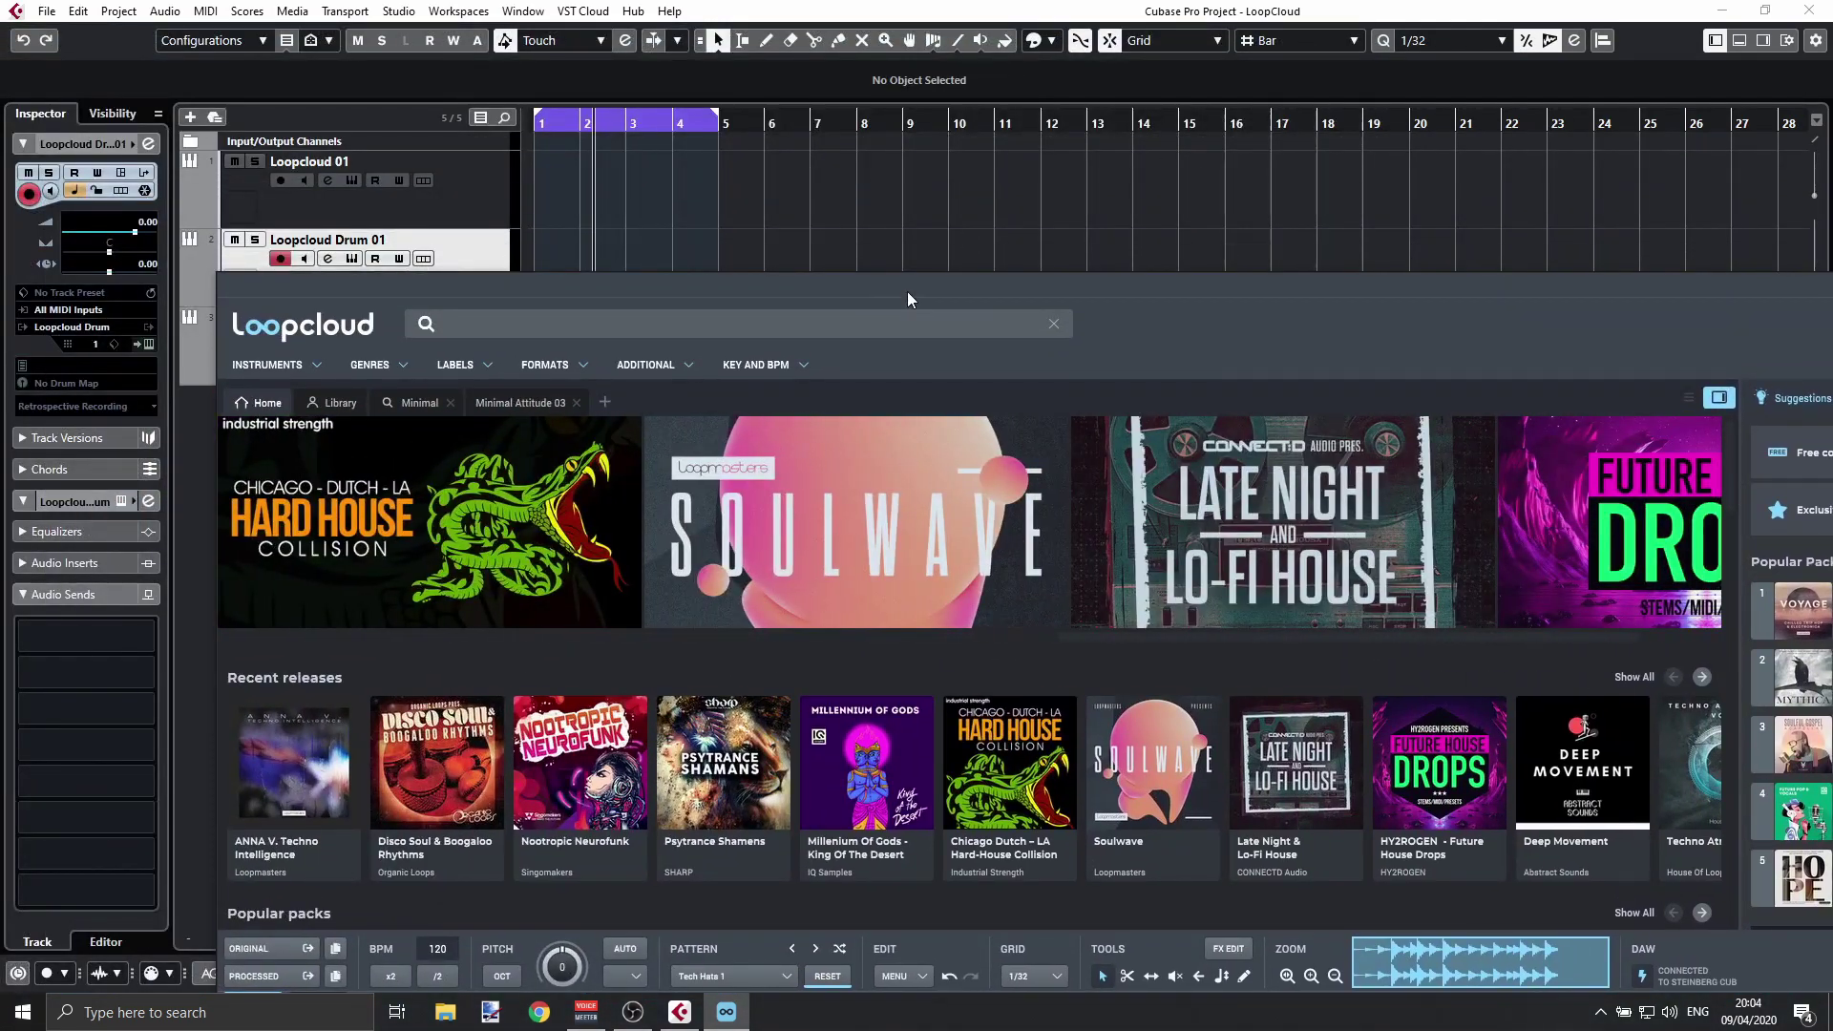
# - Import the Processed pattern export into Cubase as a new audio track, confirming Import Options
pyautogui.moveTo(907, 290); pyautogui.dragTo(1512, 0)
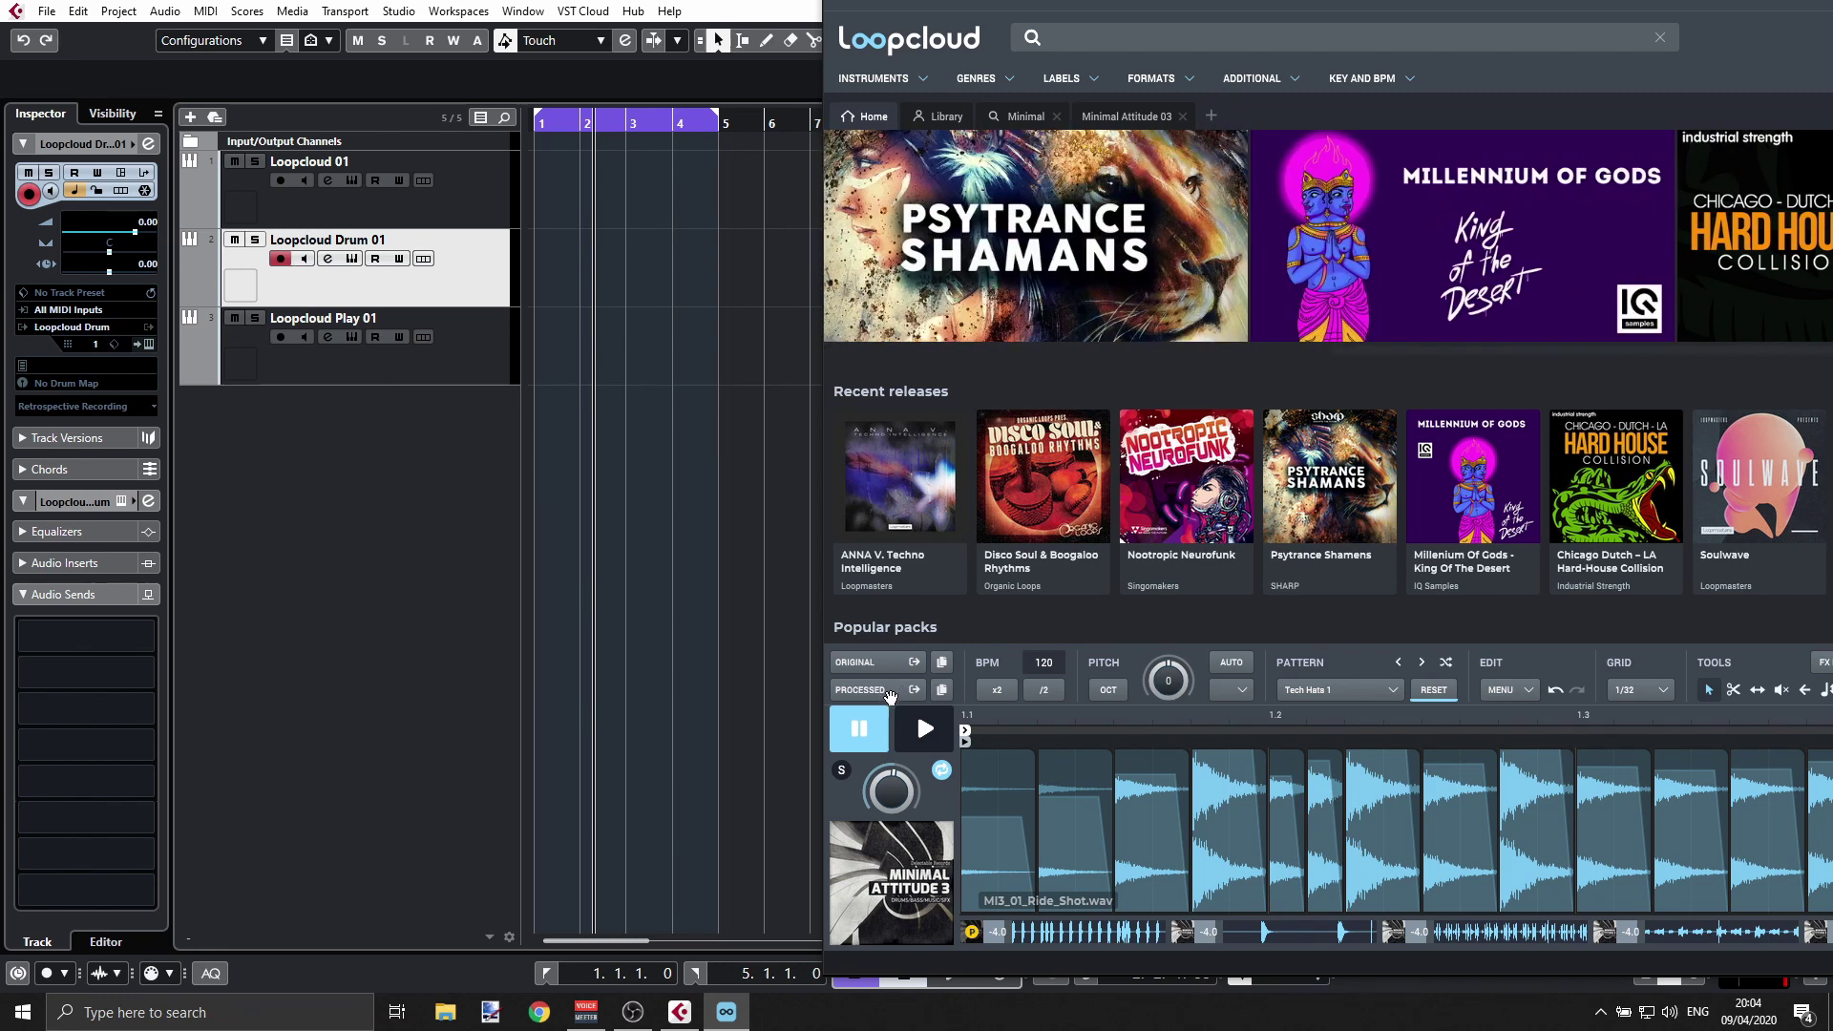
pyautogui.moveTo(902, 693); pyautogui.dragTo(412, 436)
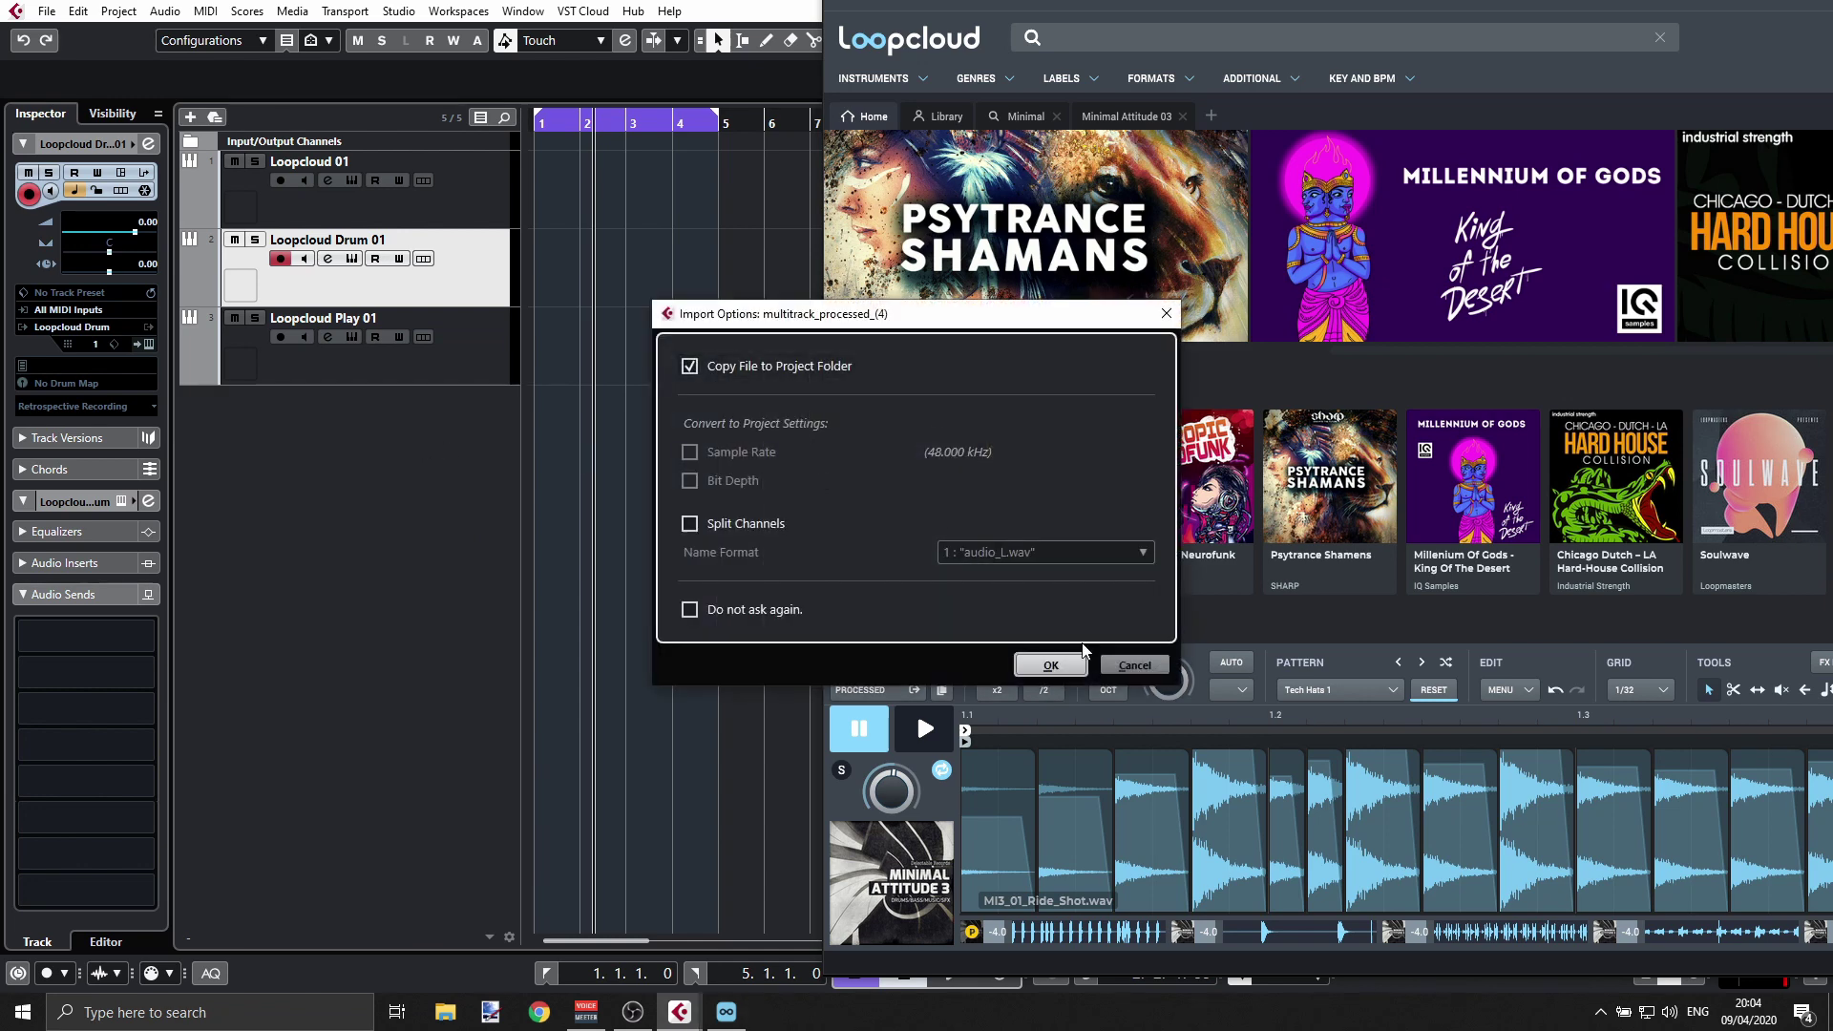
pyautogui.click(1050, 665)
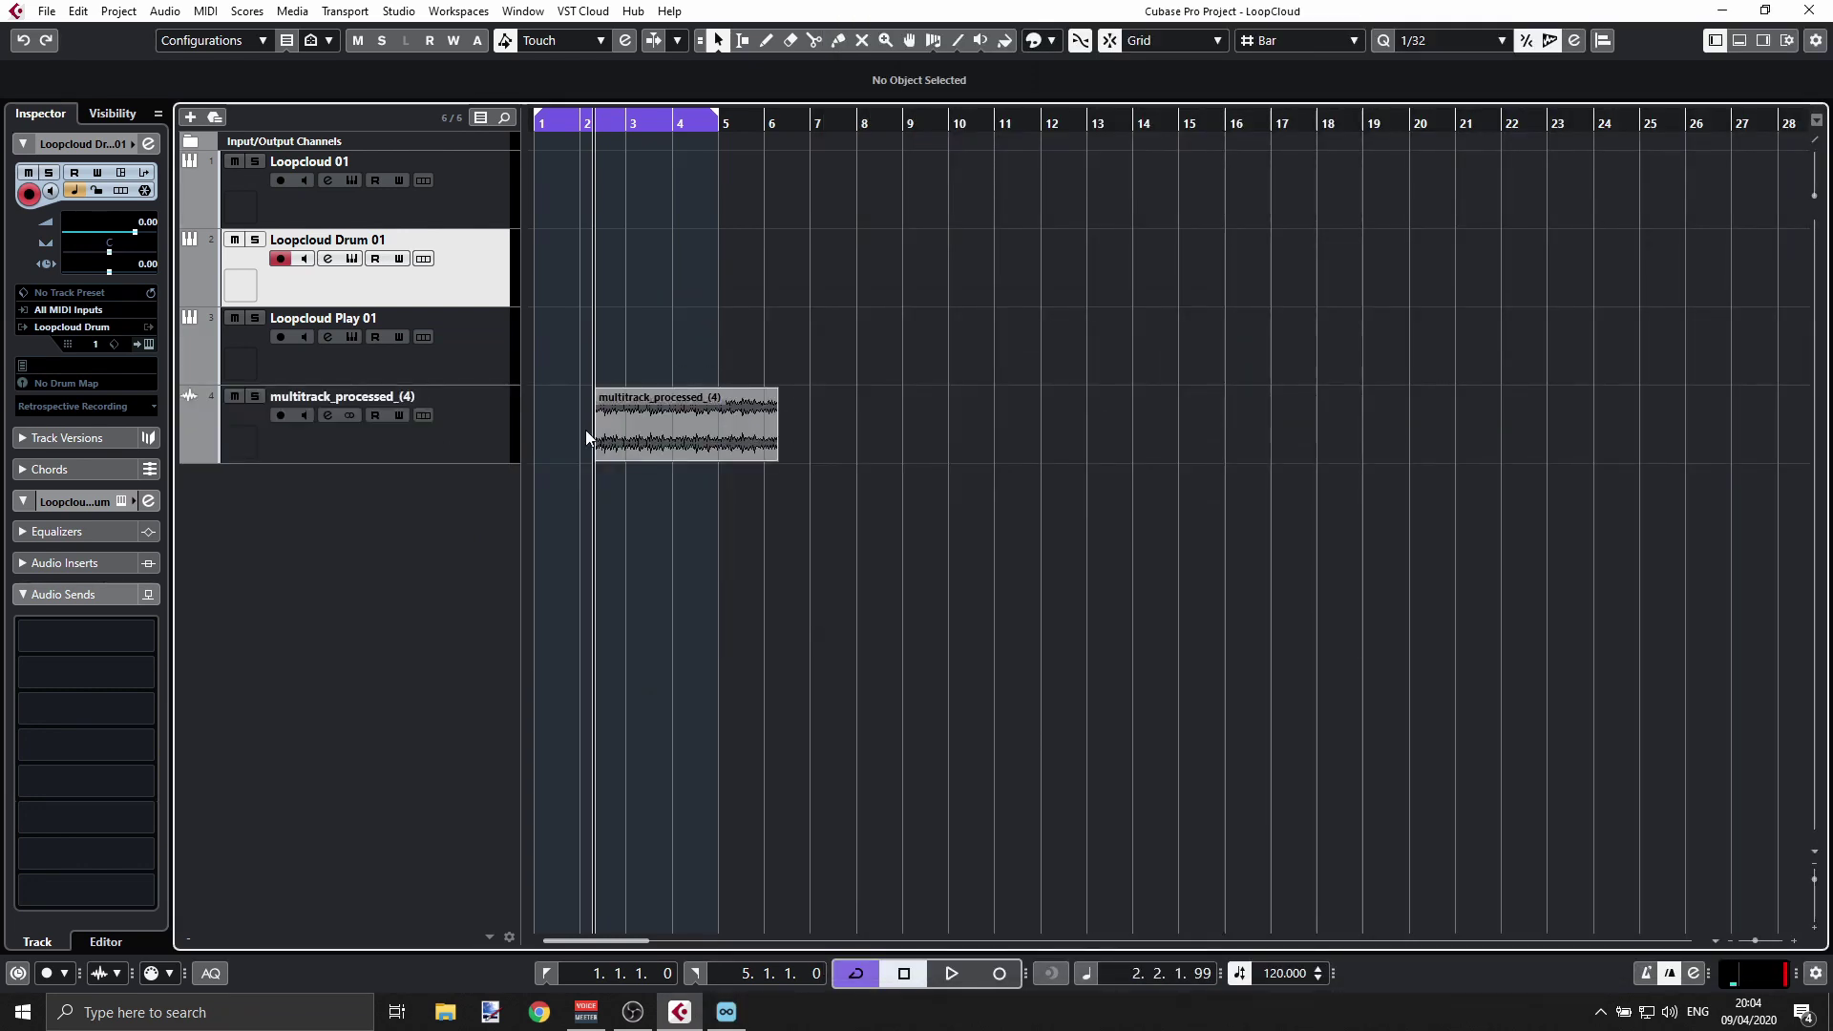
# - Solo and preview multitrack_processed_(4), then move its event to start at bar 1
pyautogui.click(255, 397)
pyautogui.press('space')
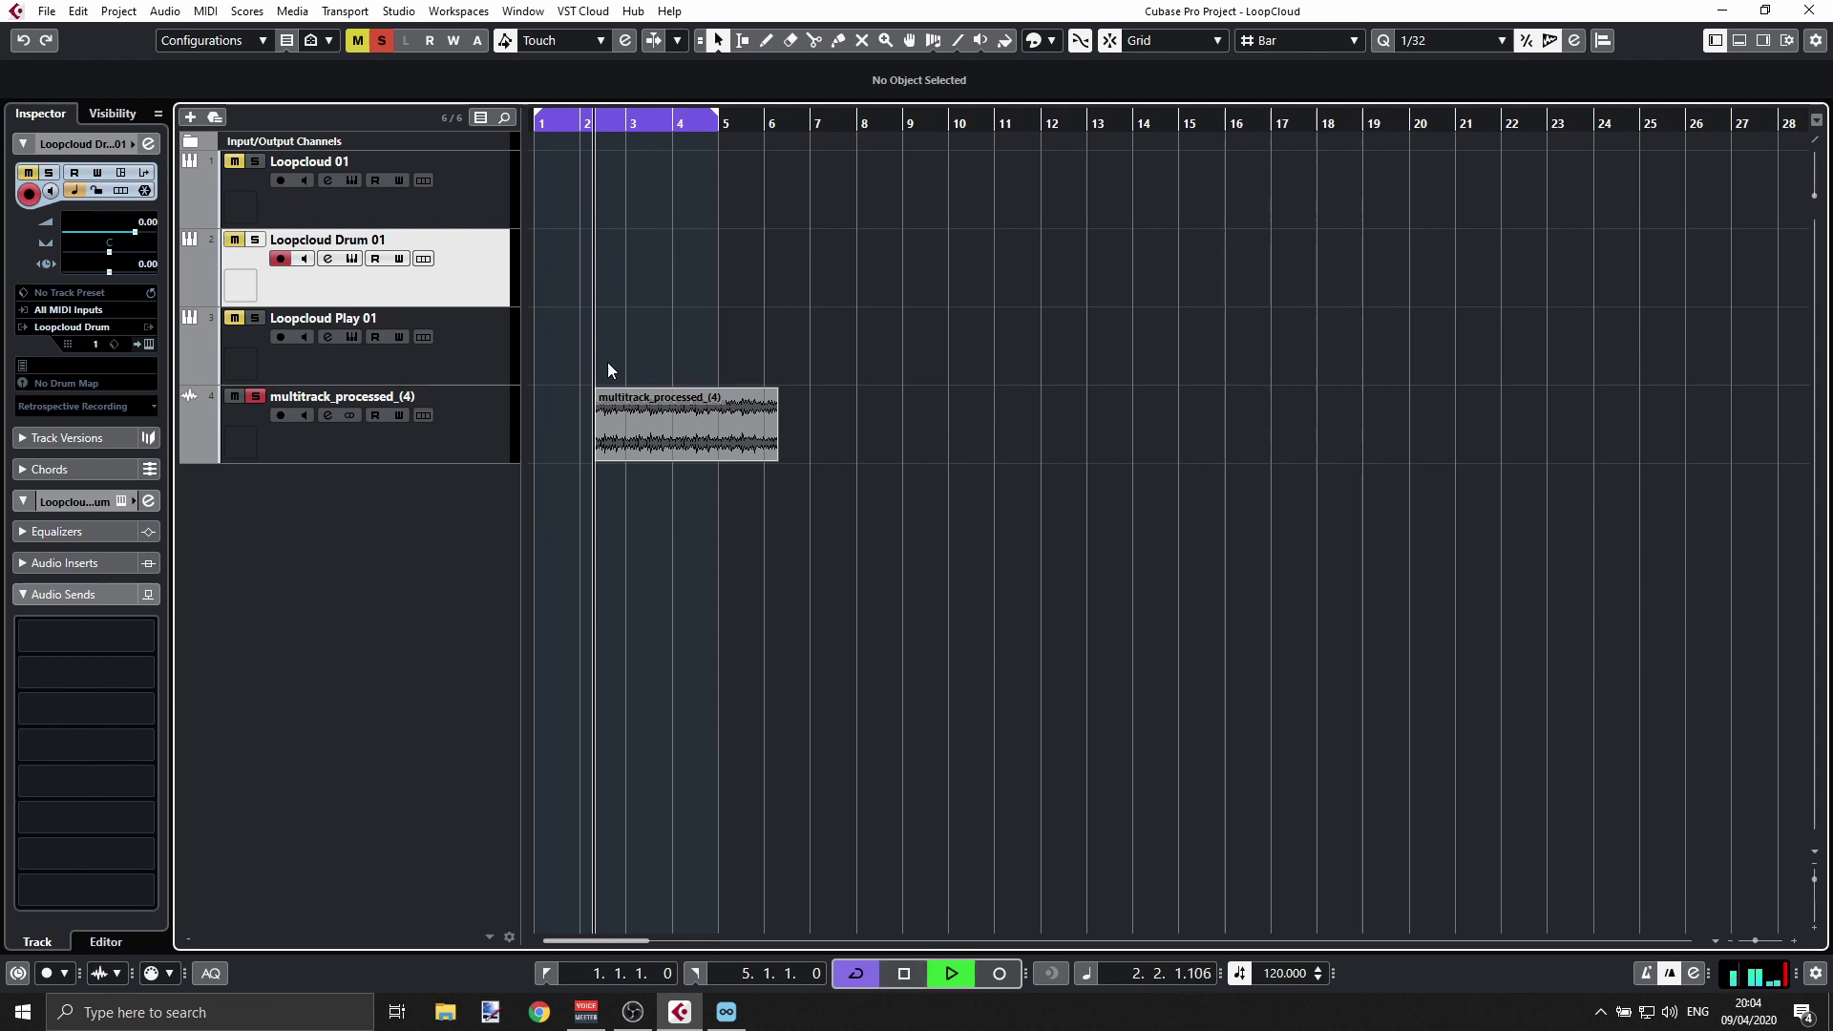
pyautogui.moveTo(674, 399)
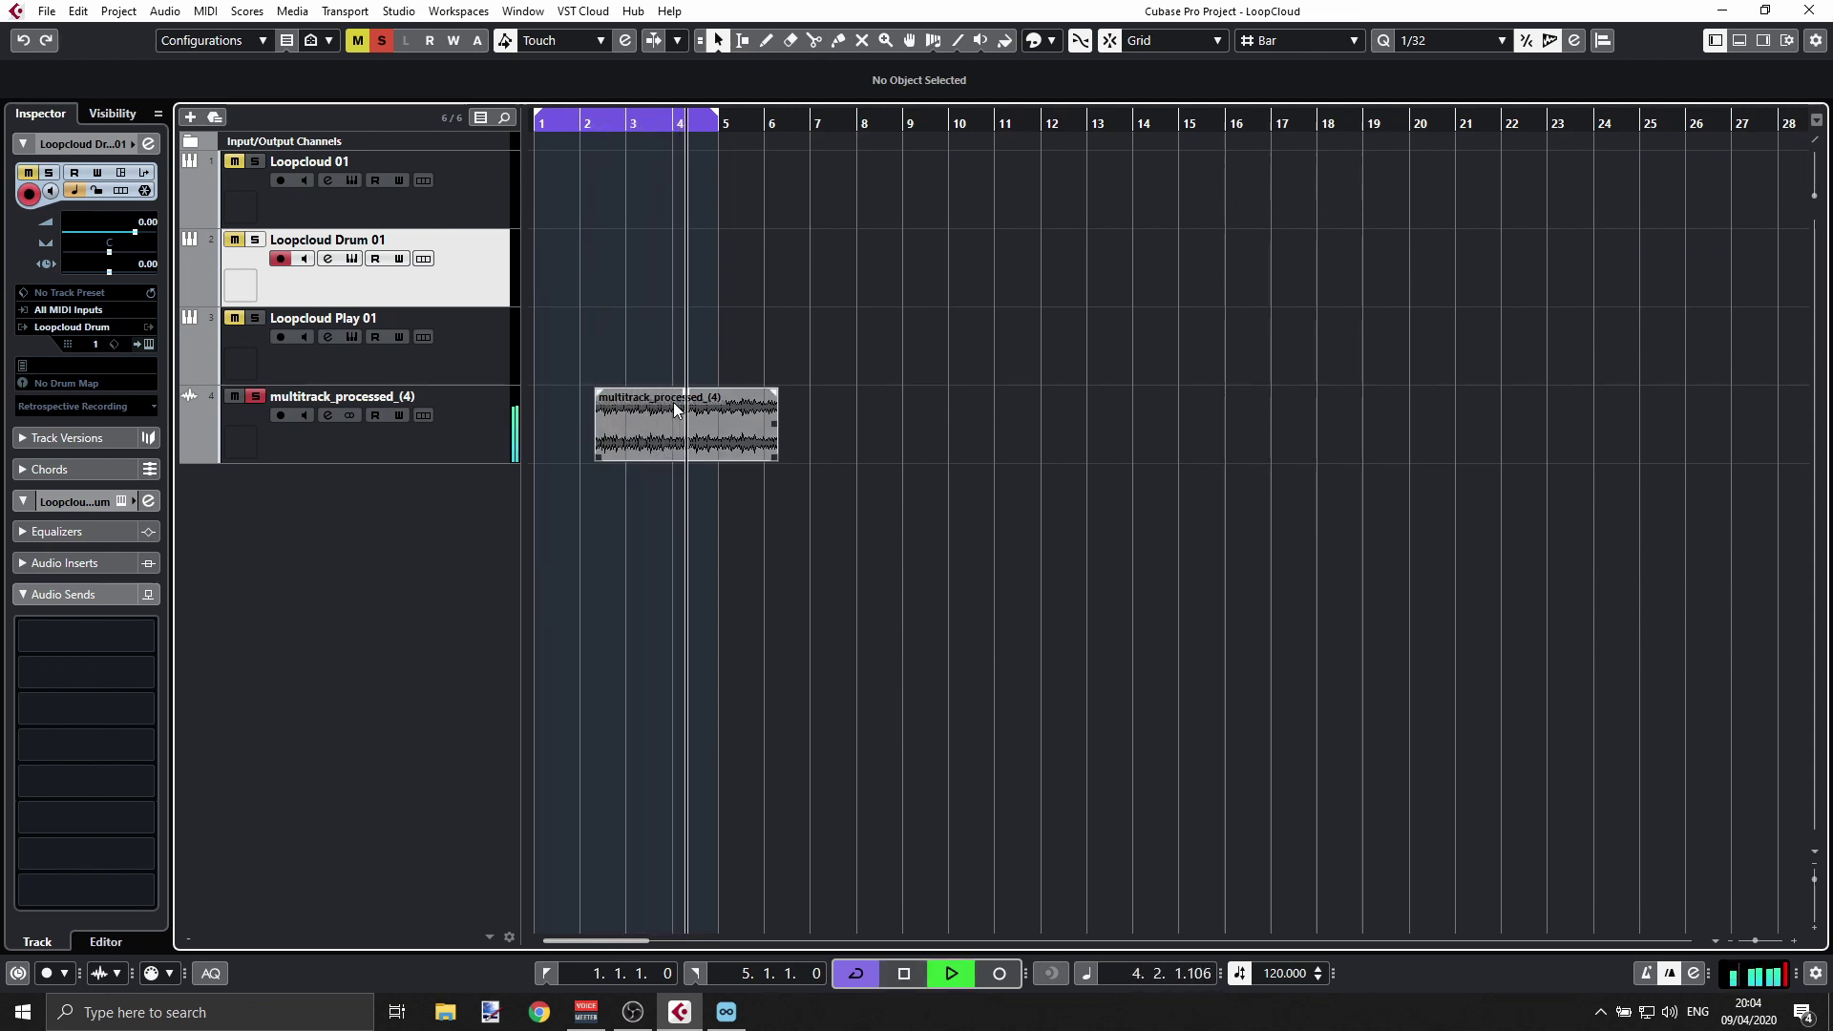
pyautogui.press('space')
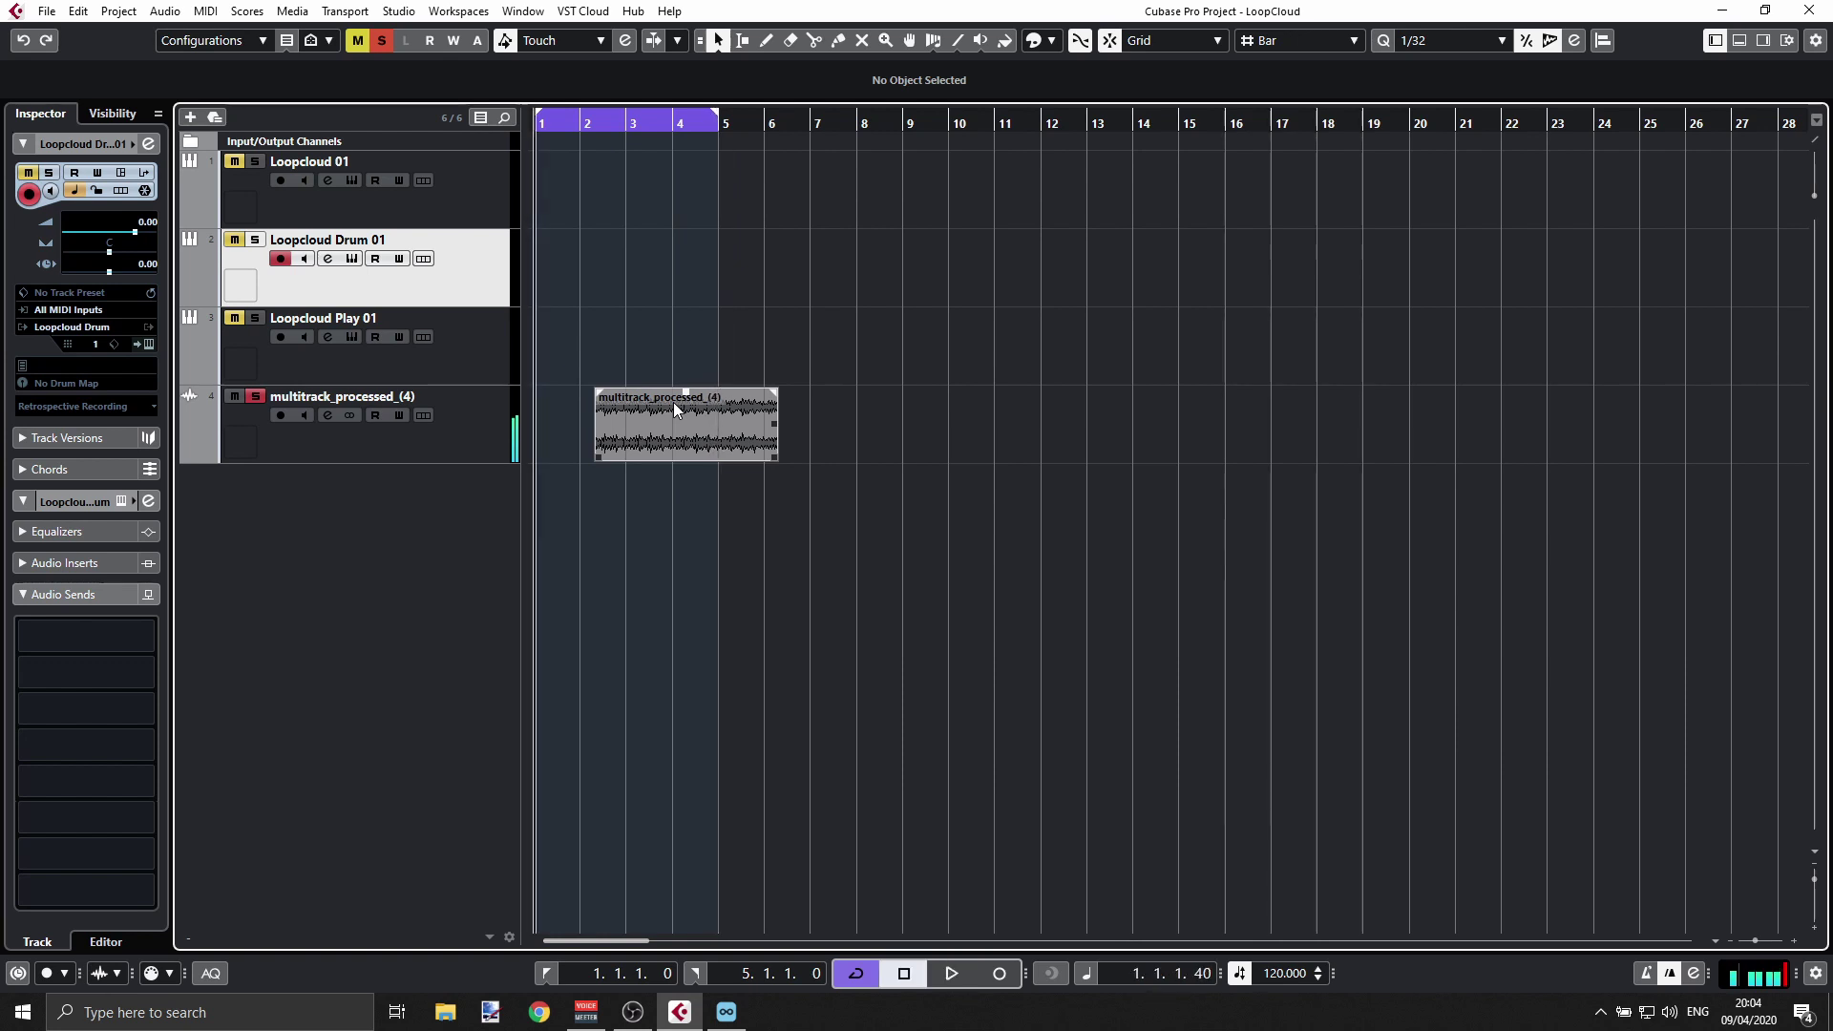
pyautogui.moveTo(673, 403); pyautogui.dragTo(600, 439)
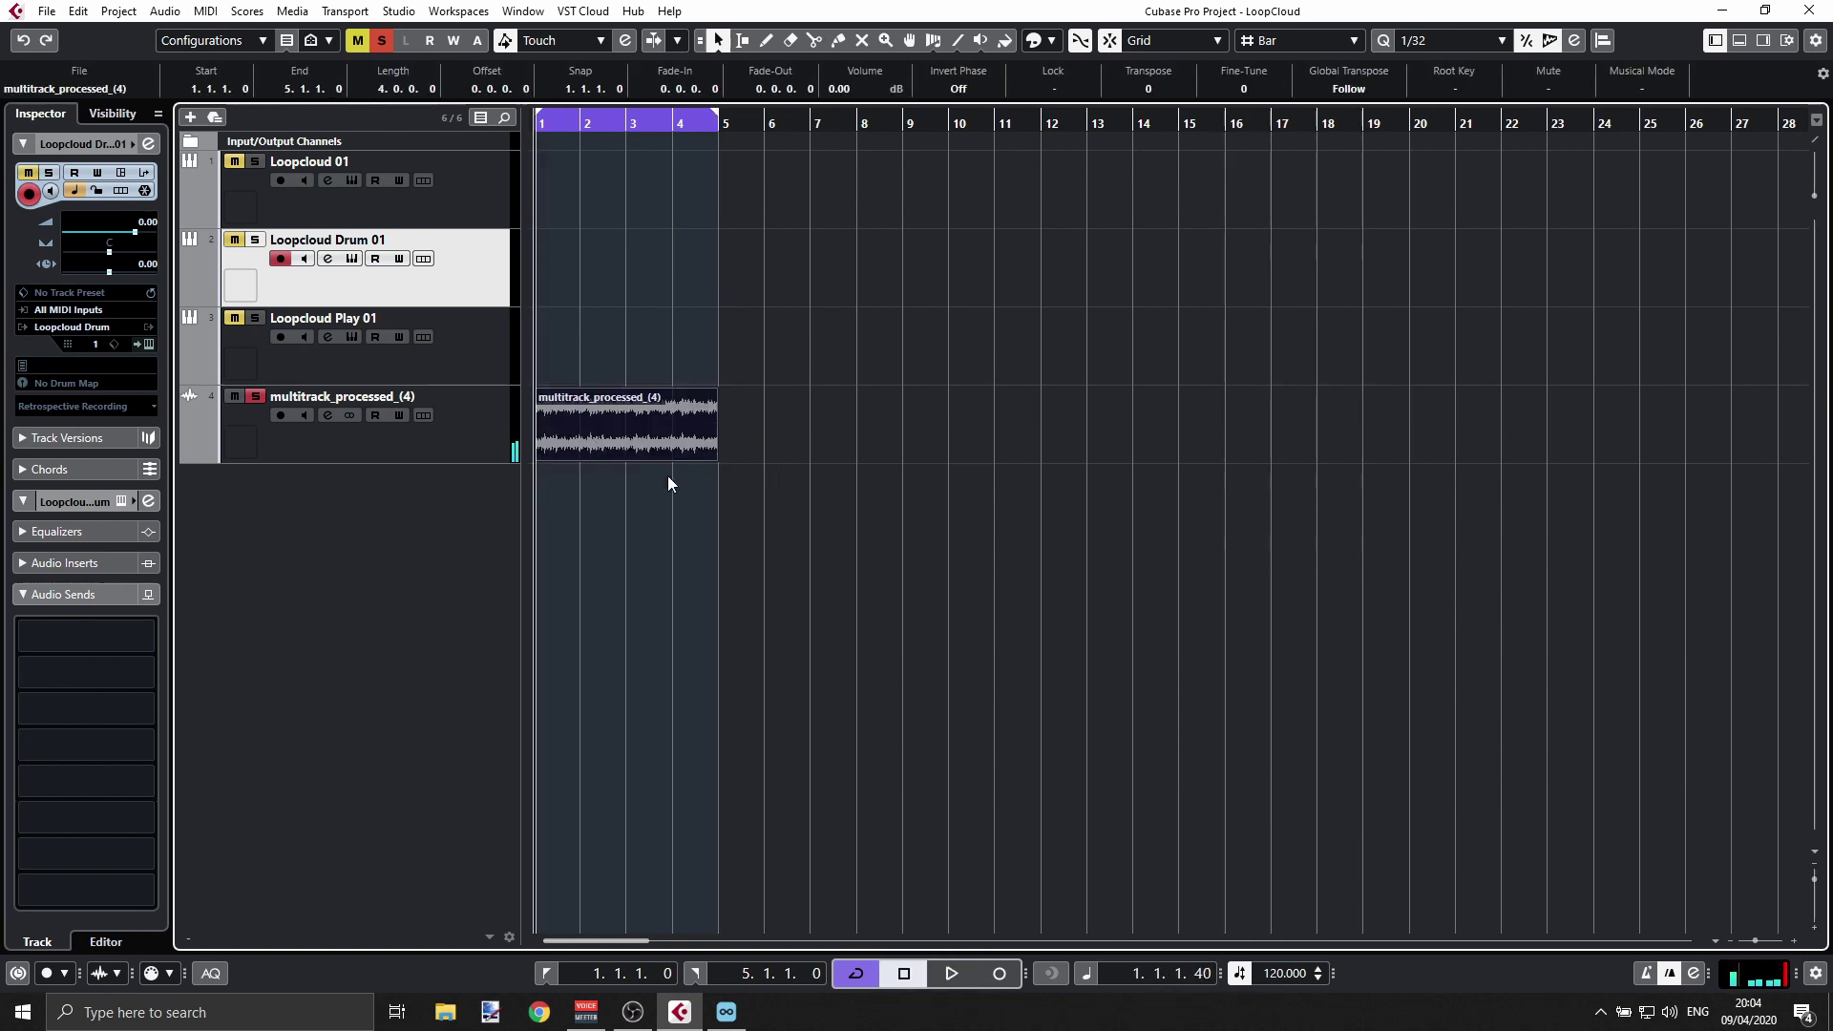
# - Bring Loopcloud forward, maximize it, then minimize it to return to the Cubase project
pyautogui.click(726, 1011)
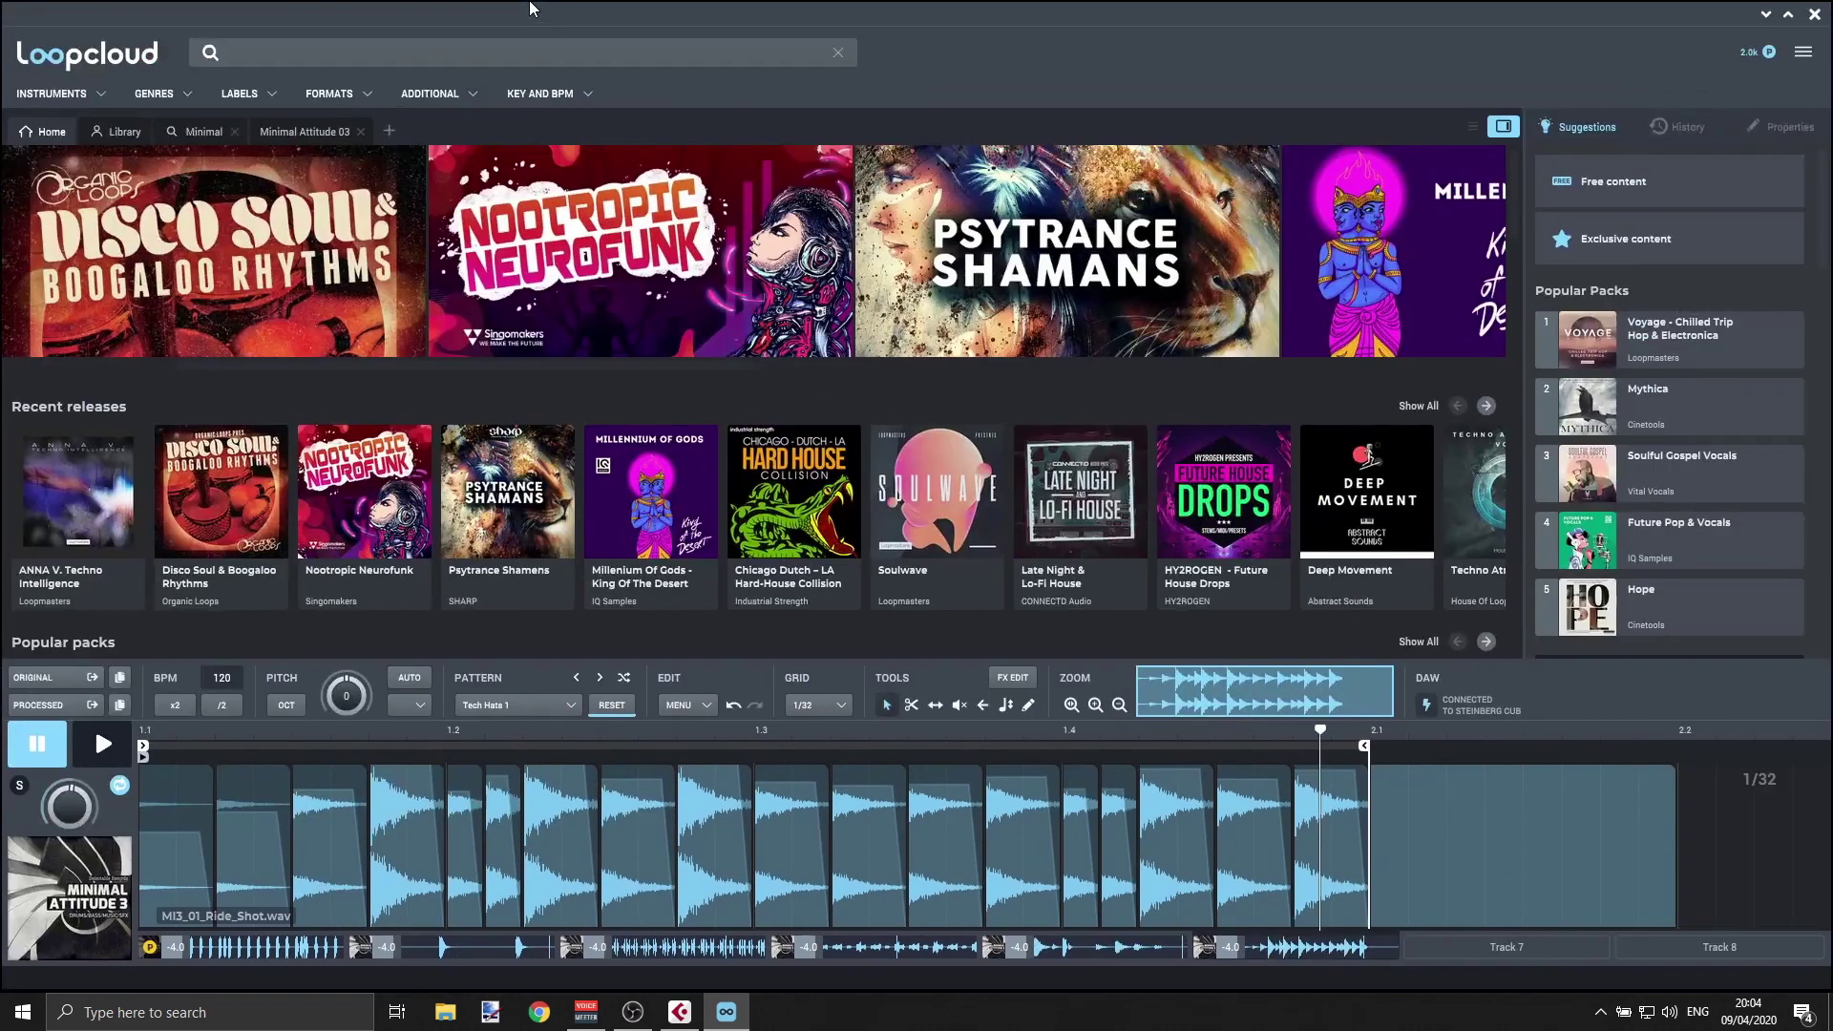
pyautogui.doubleClick(532, 9)
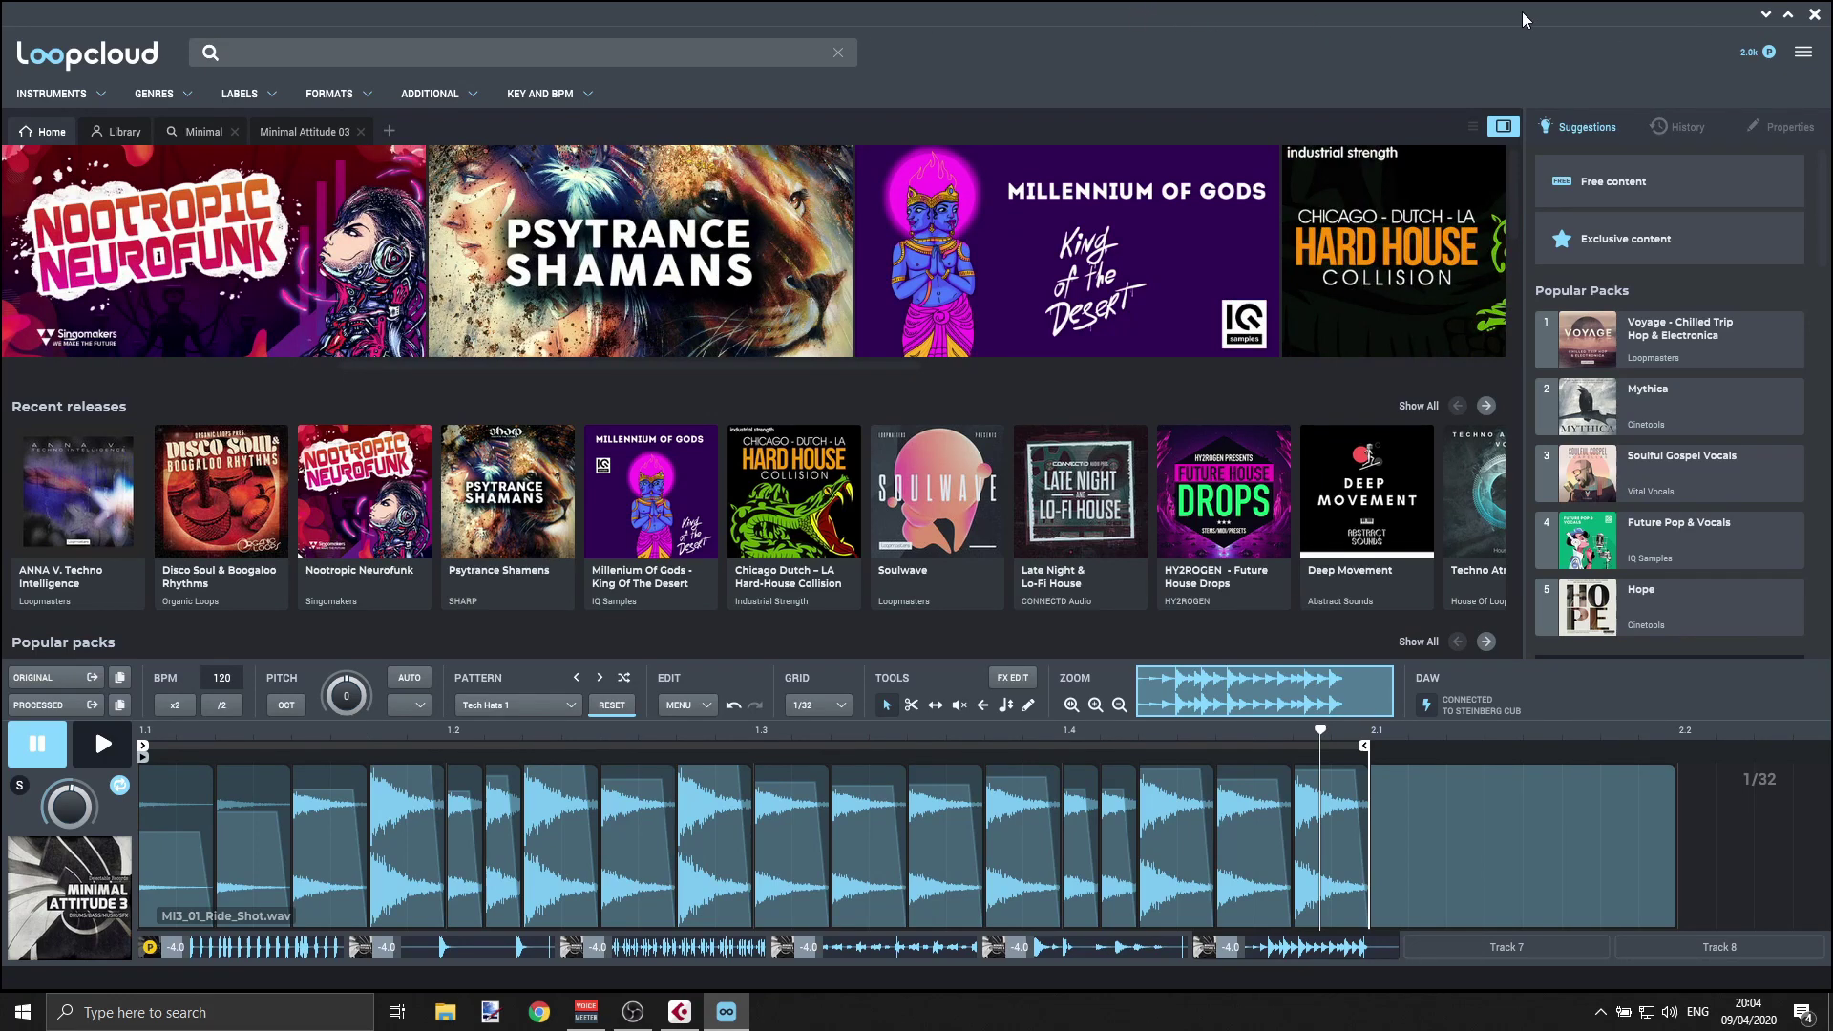
pyautogui.click(1766, 15)
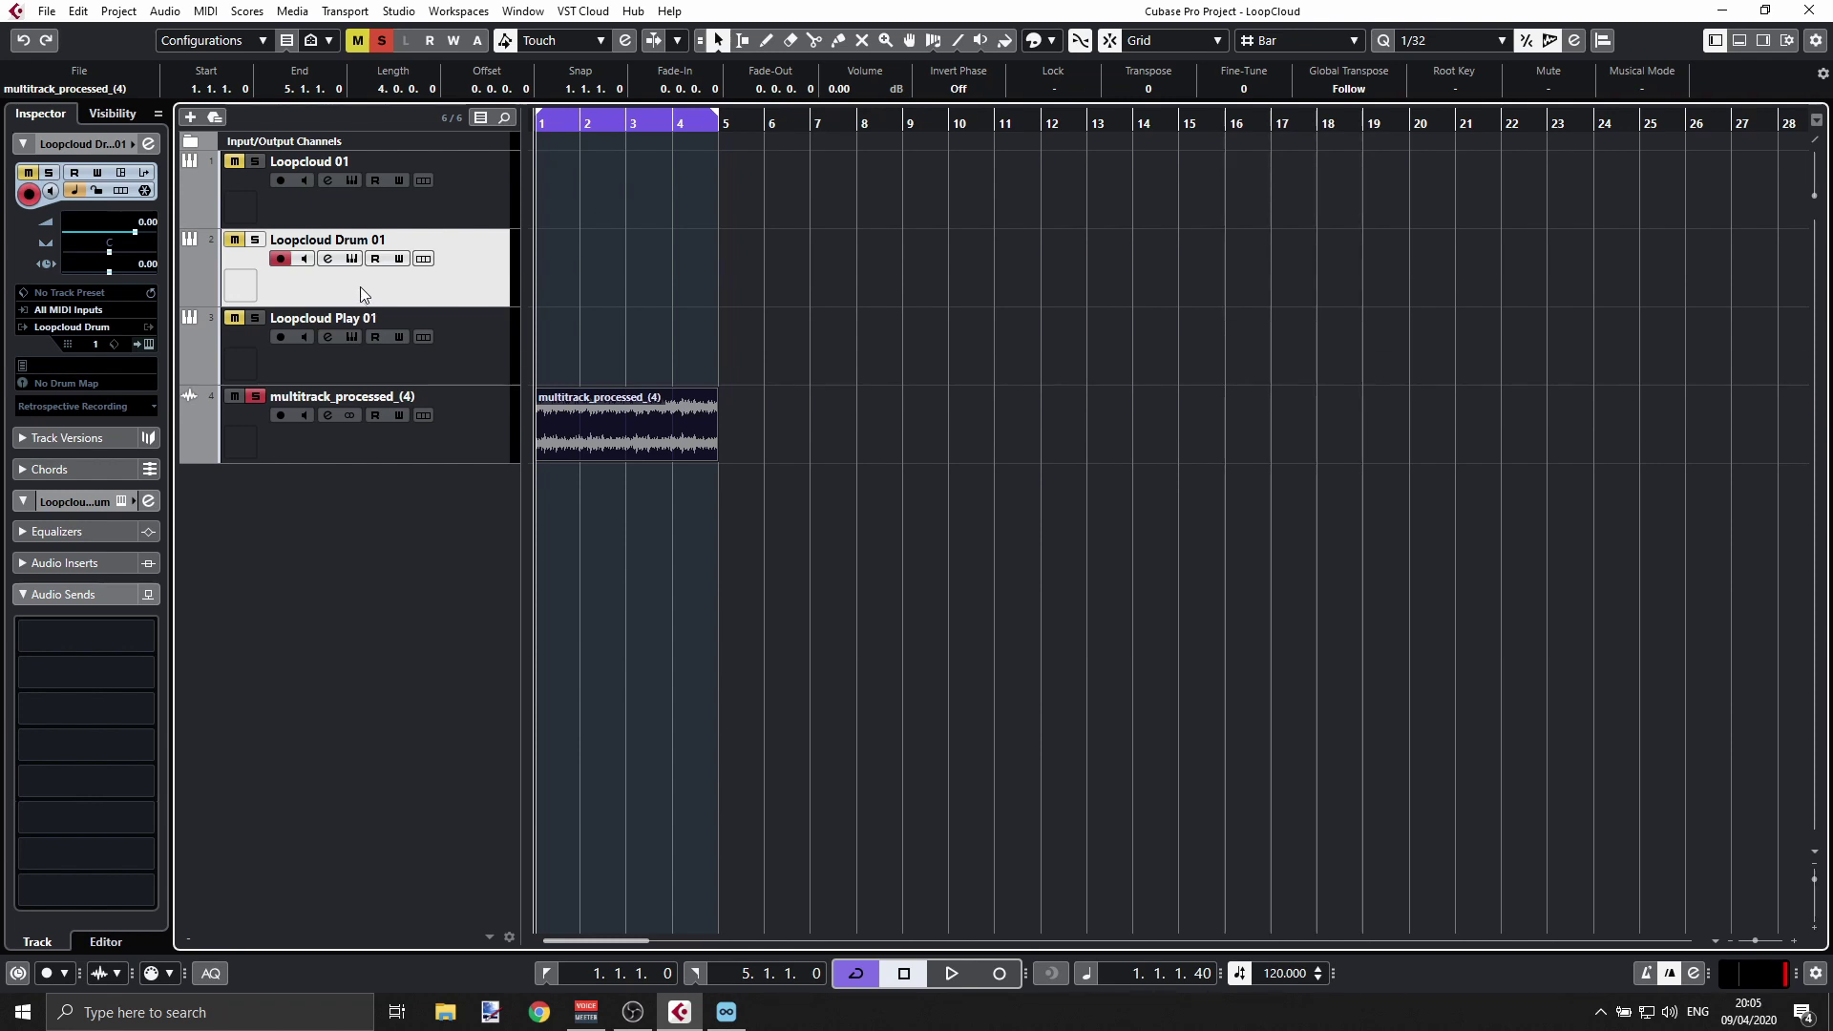
# - Clear Global Solo and open the Loopcloud Drum 01 instrument editor
pyautogui.click(462, 357)
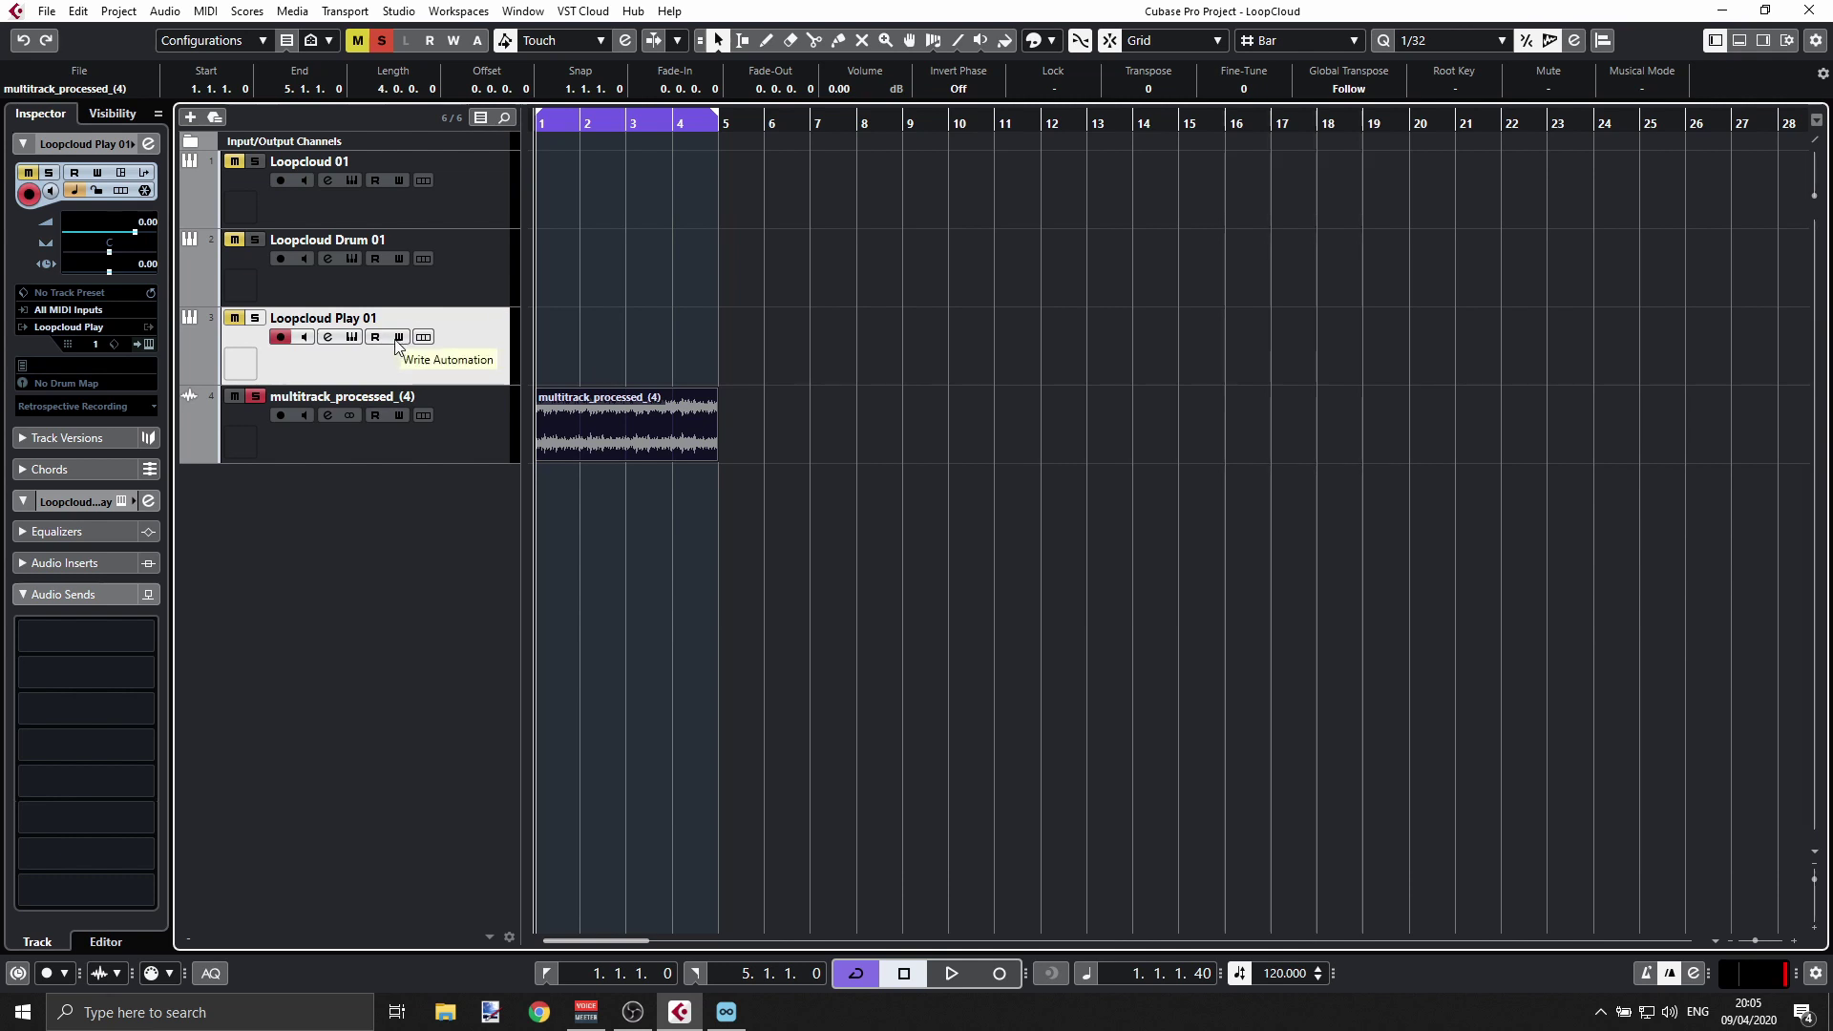
pyautogui.click(381, 40)
pyautogui.click(349, 274)
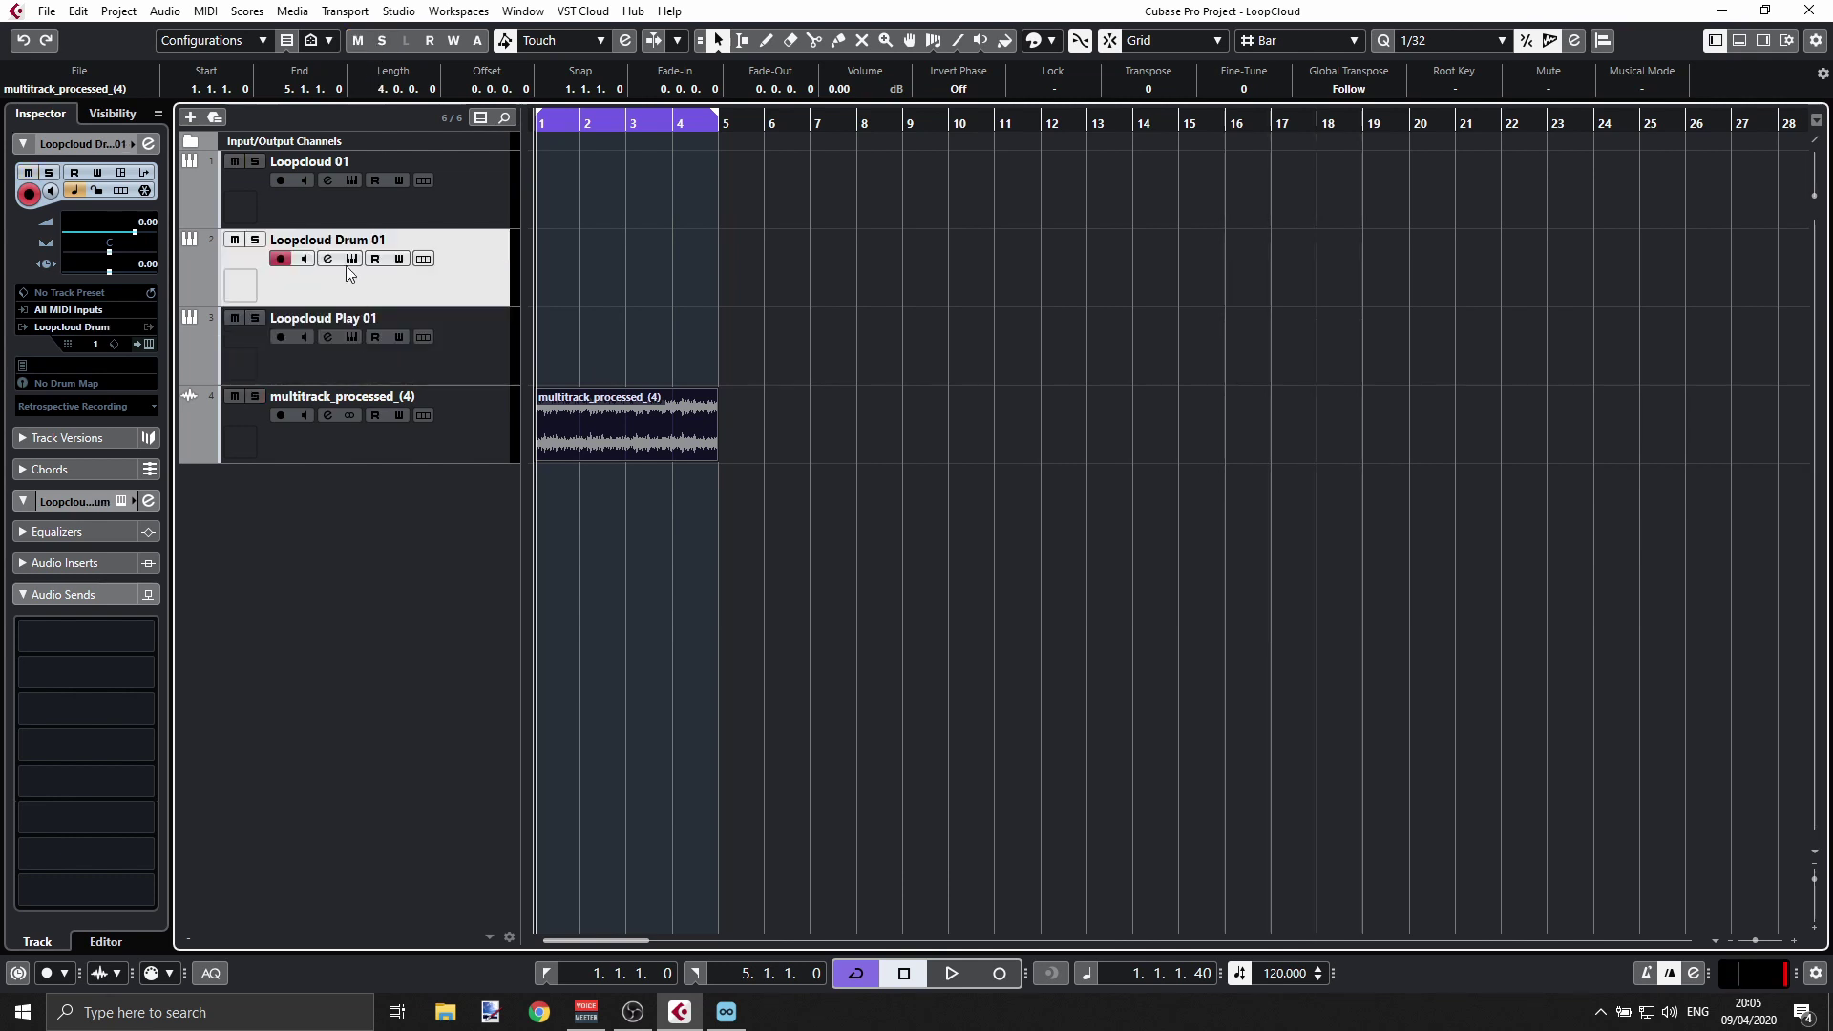
pyautogui.click(352, 257)
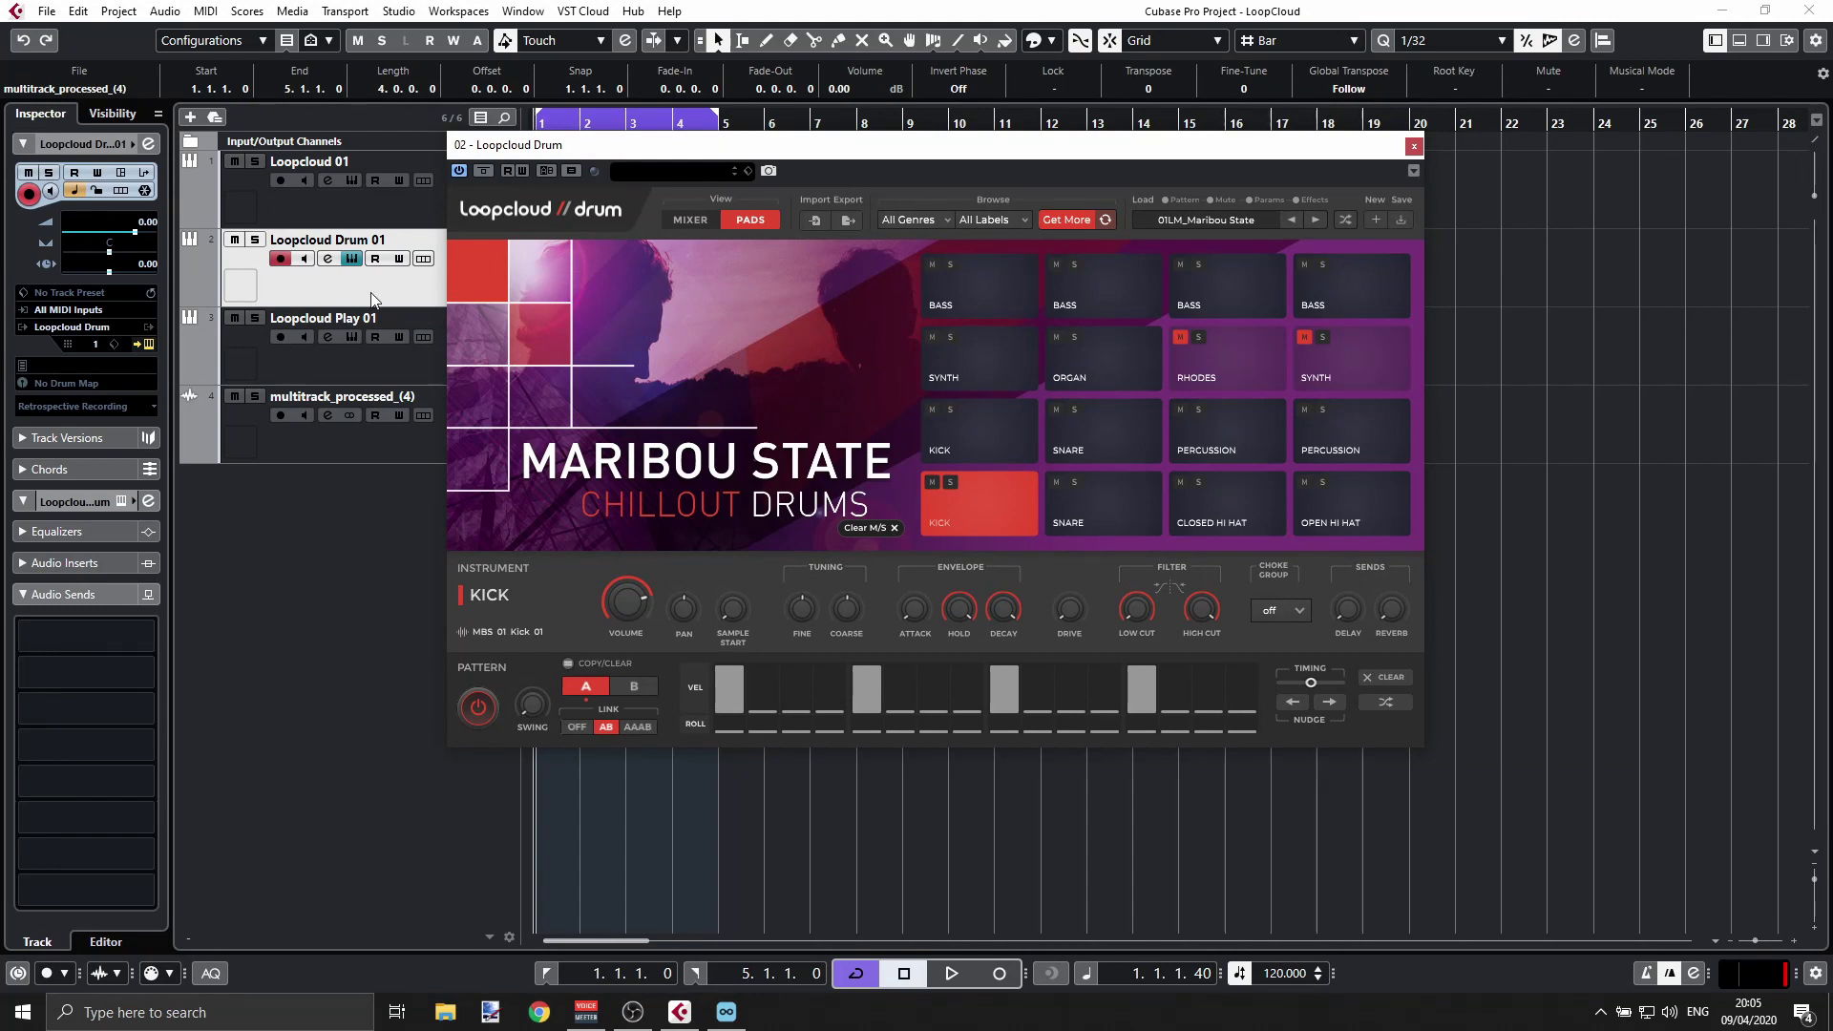
# - During playback, mute the processed audio track and switch Loopcloud Drum to the 01LM_Audiojack kit
pyautogui.press('space')
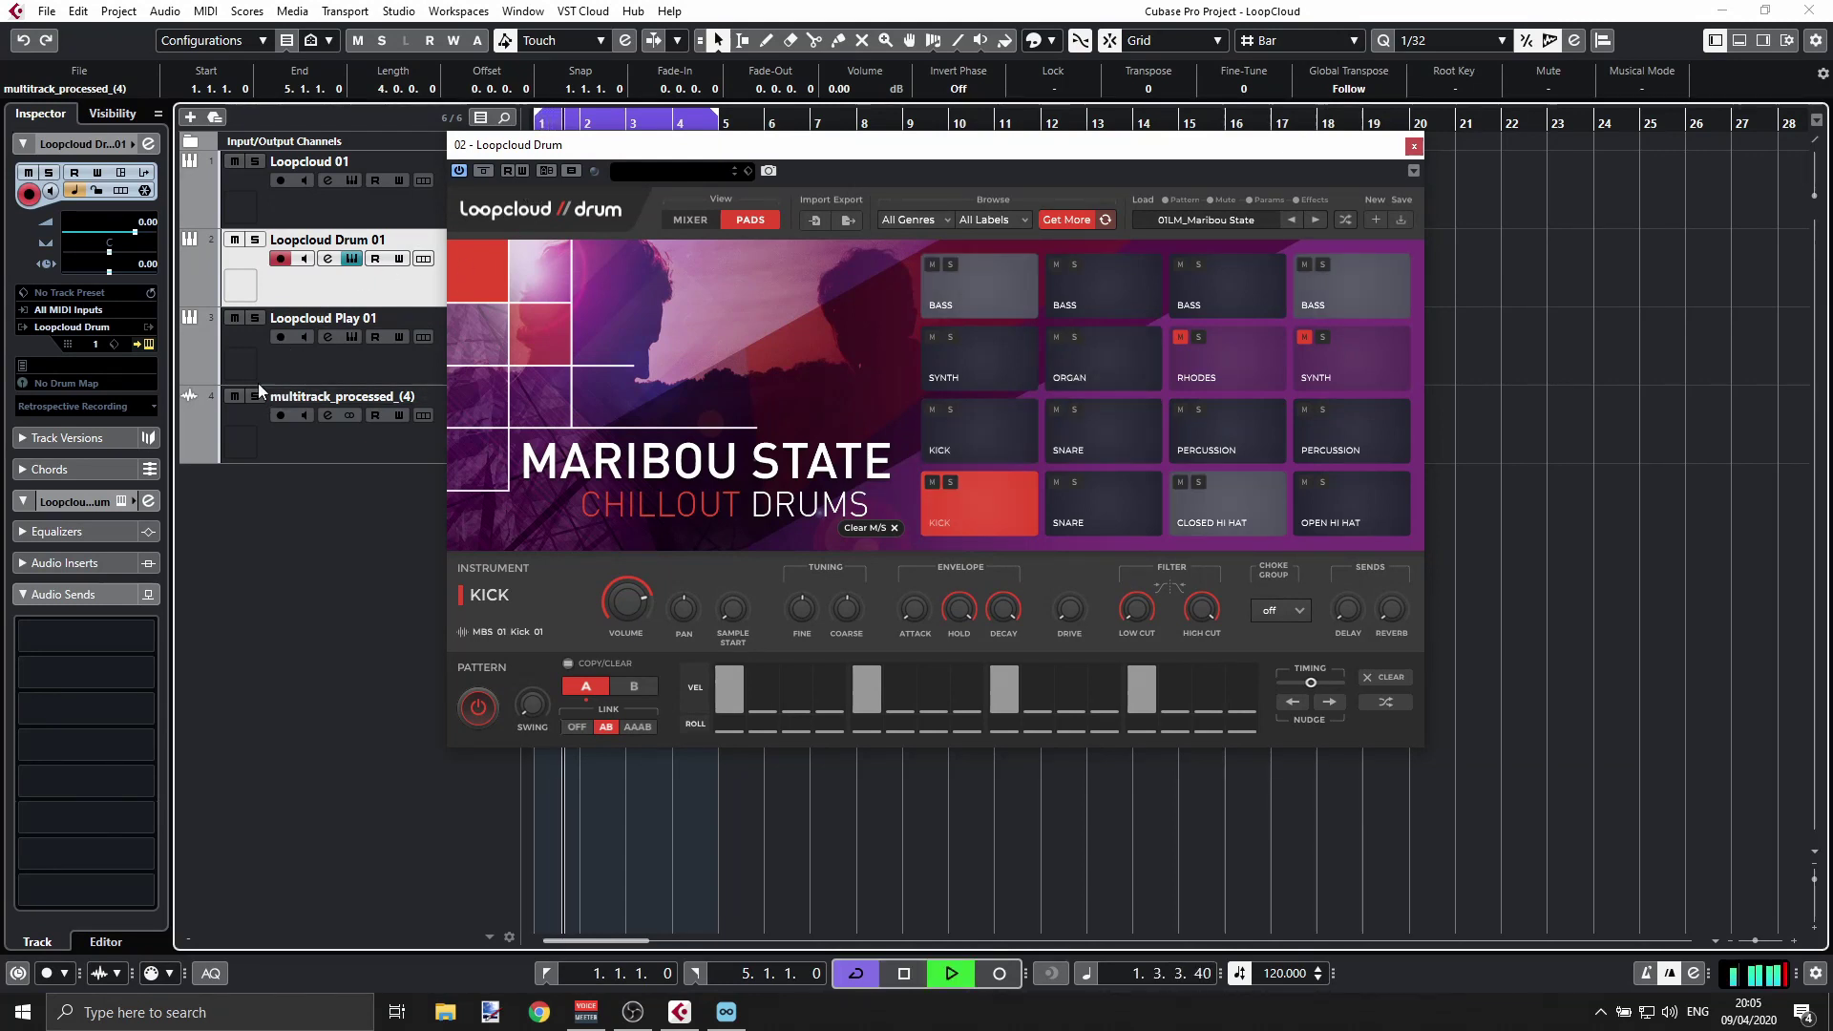
pyautogui.click(233, 396)
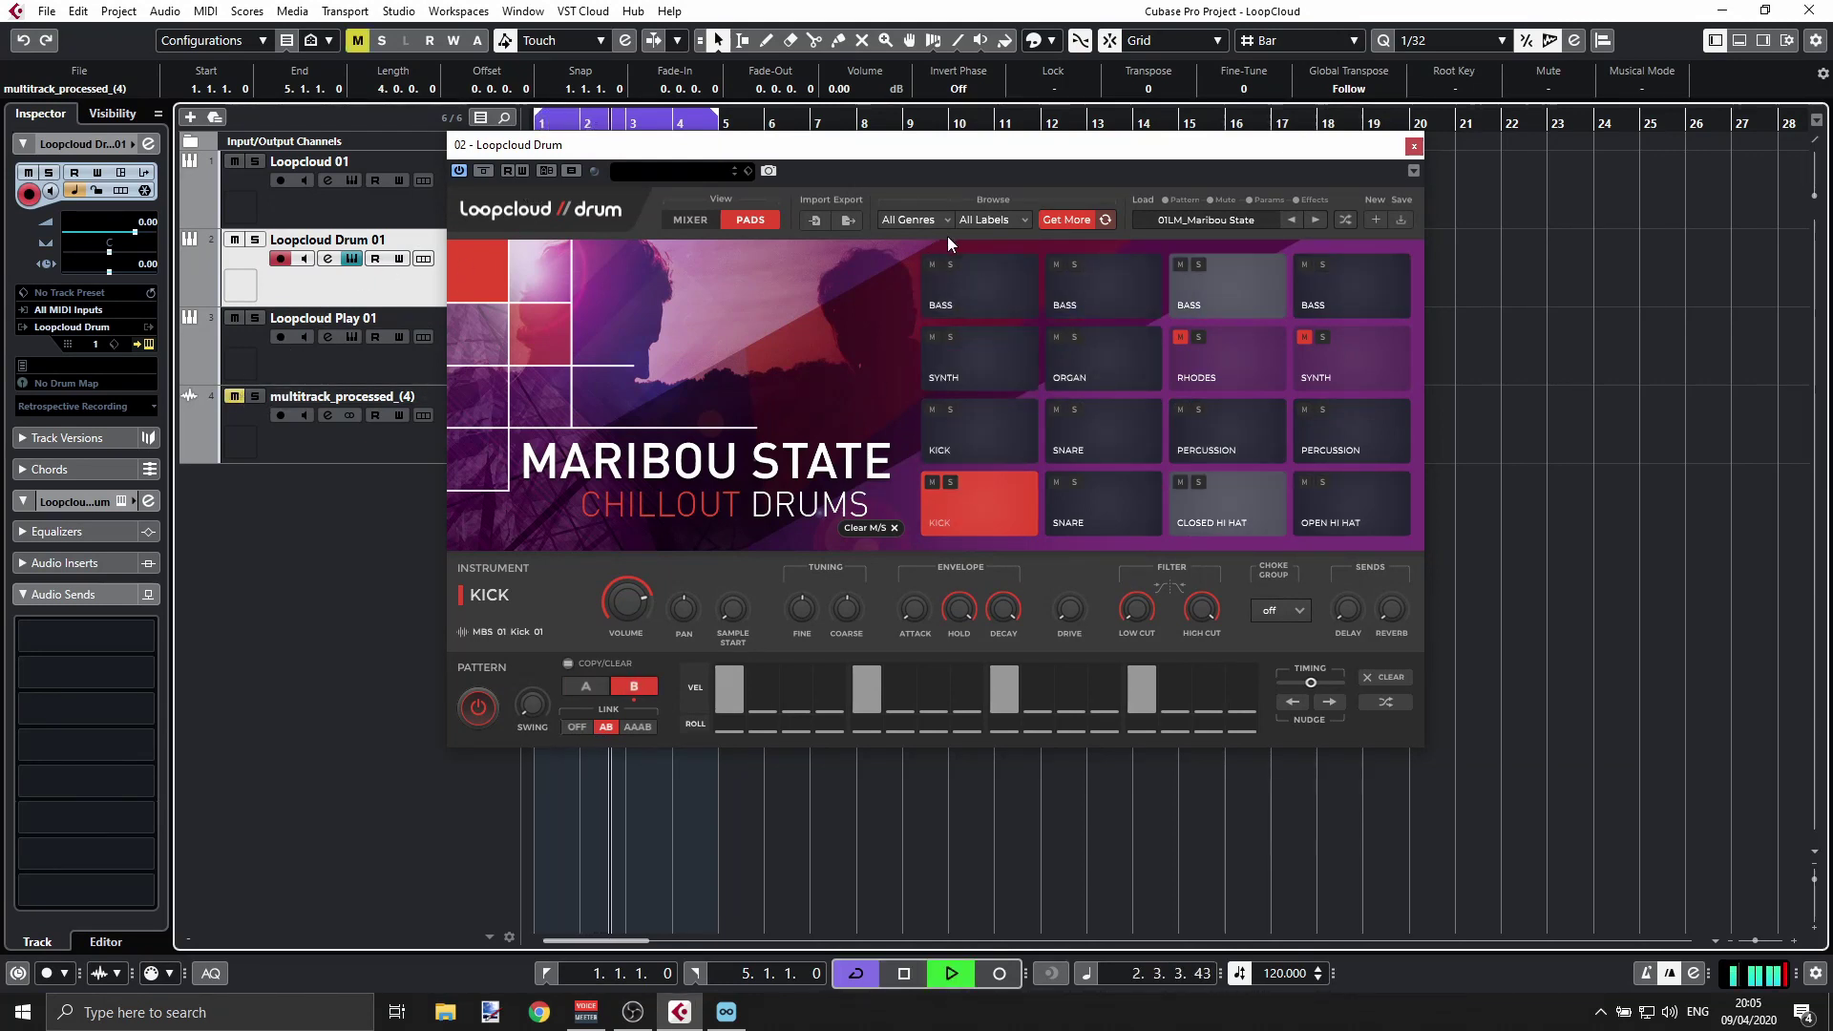
pyautogui.click(1315, 220)
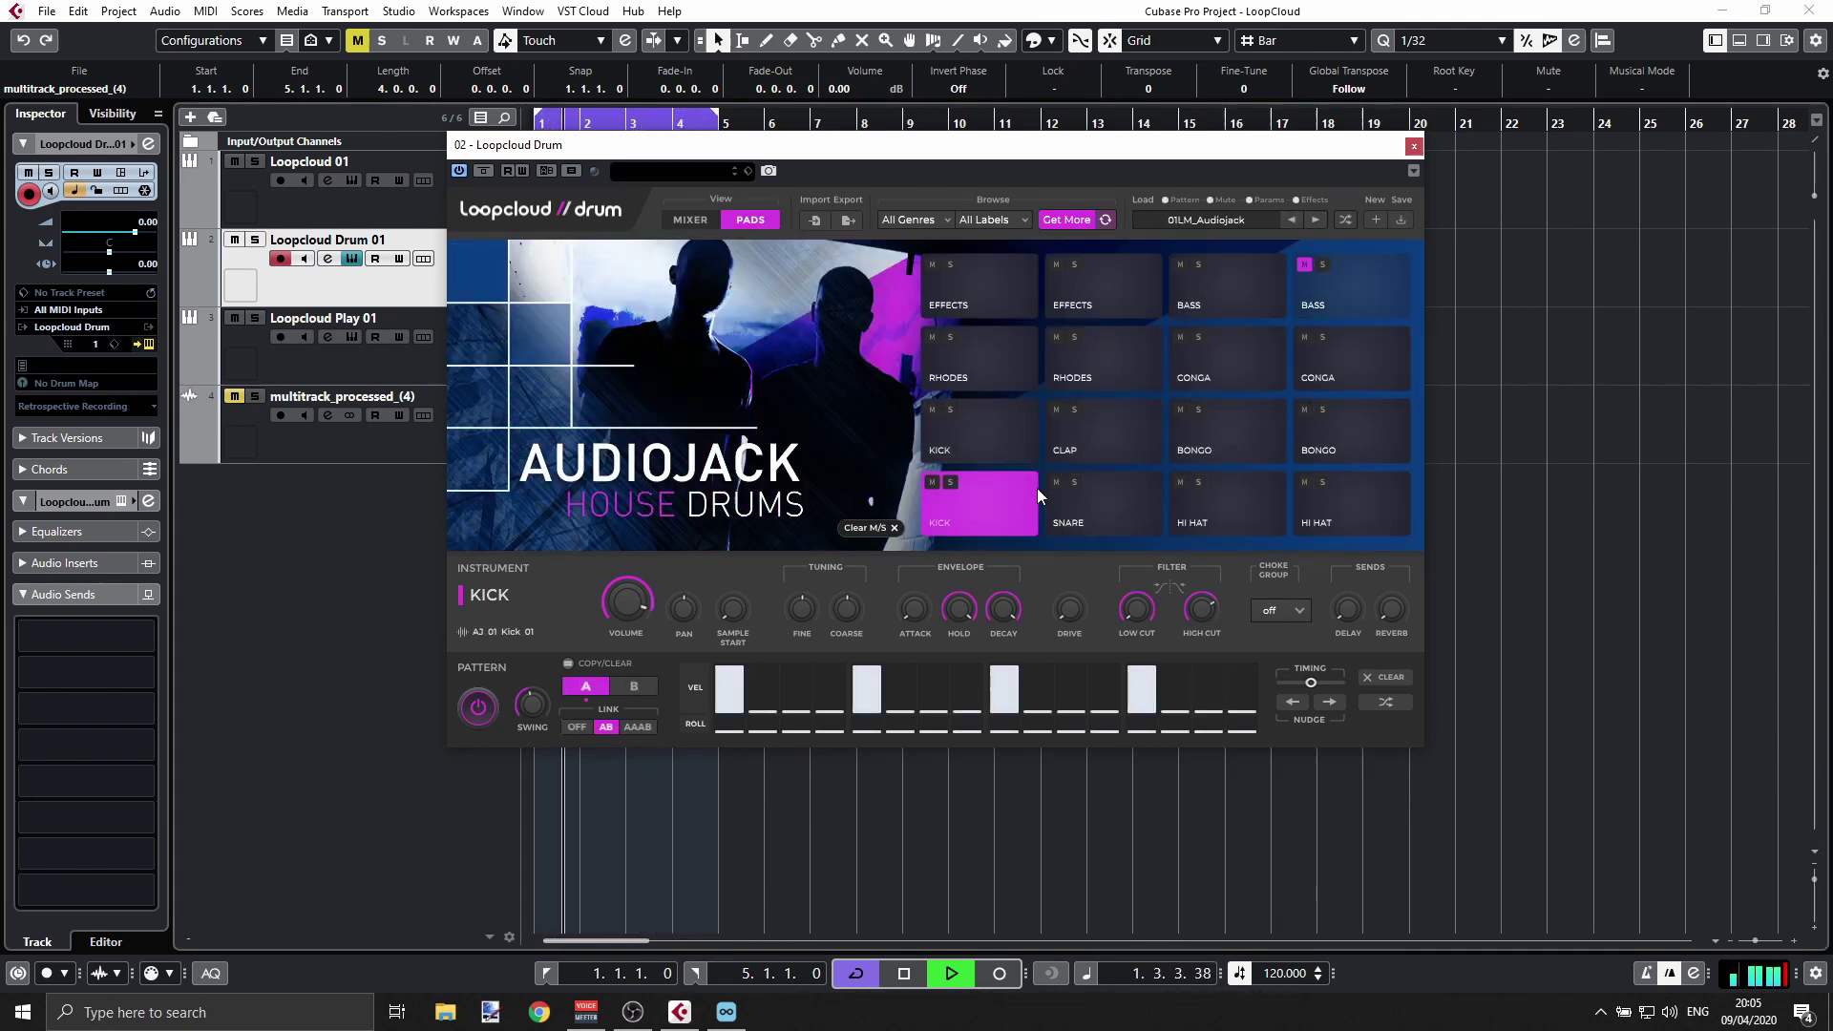
pyautogui.press('space')
pyautogui.click(723, 1020)
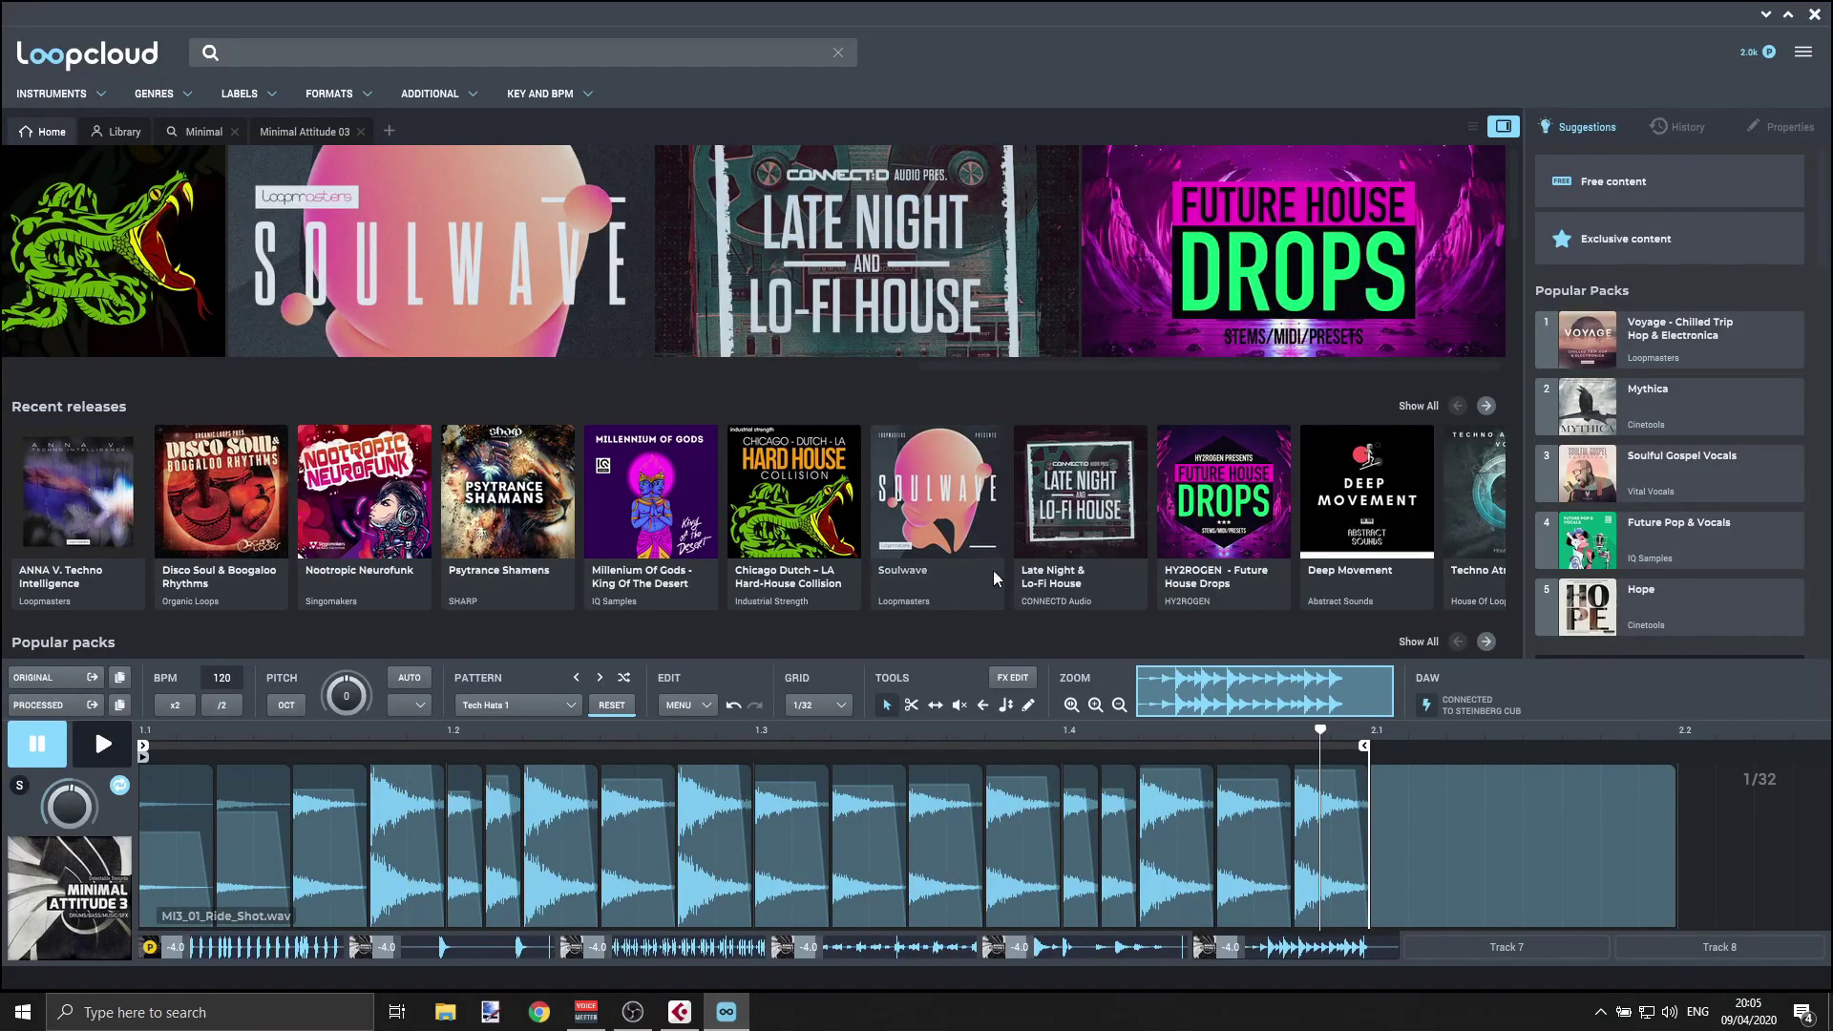
pyautogui.moveTo(1022, 475)
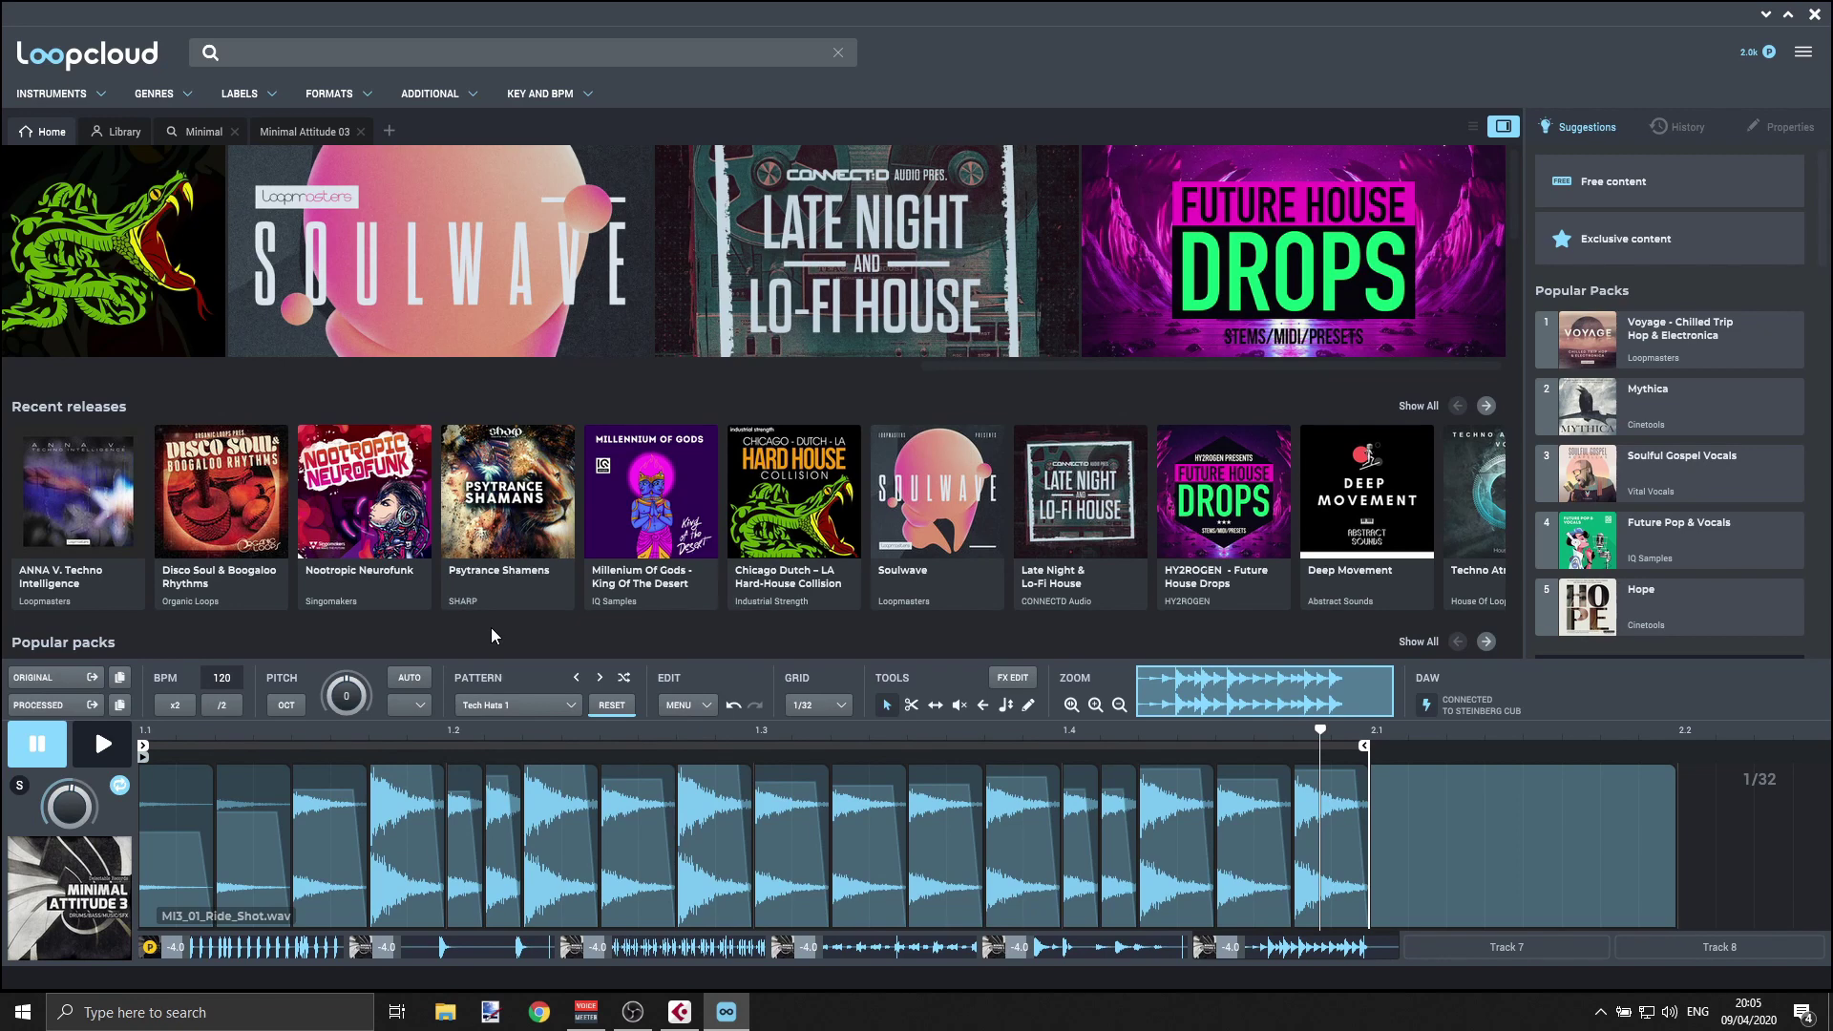